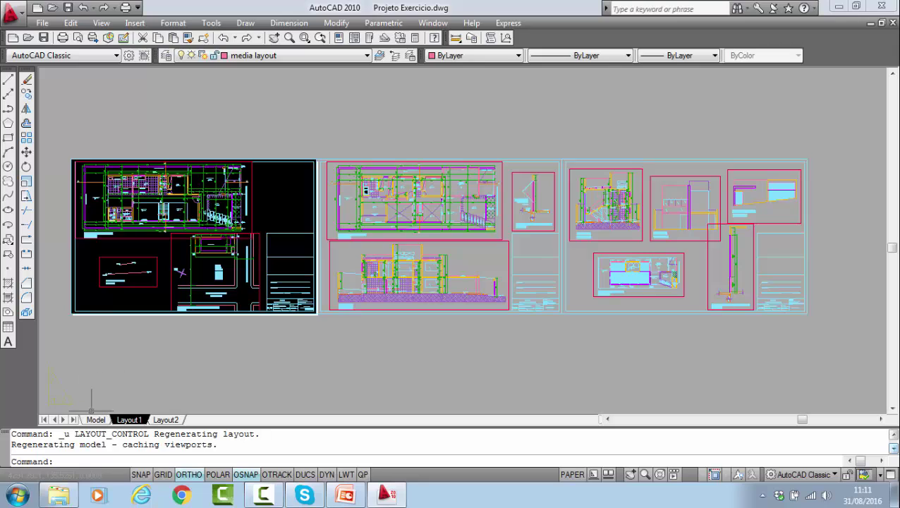
- Compare the first finished sheet in Layout1 with the source drawings in model space, and return to Layout1
mouse_move(98, 421)
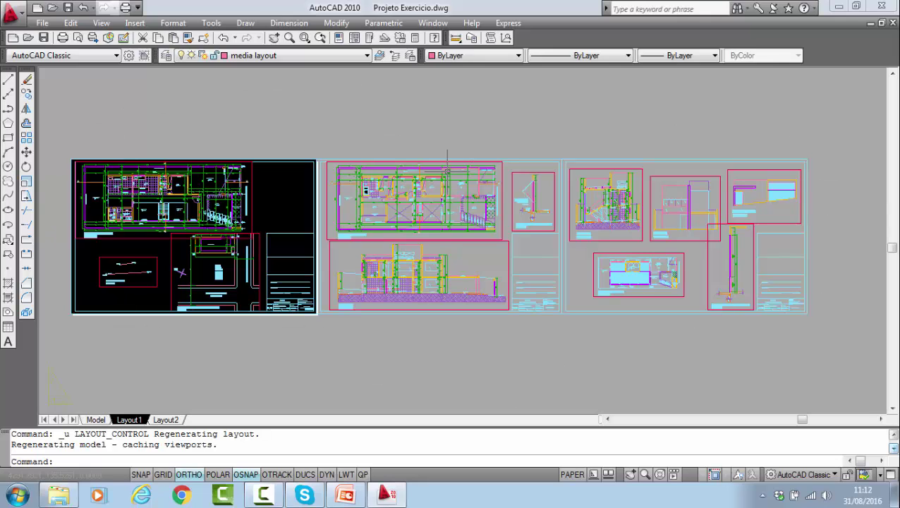
click(296, 160)
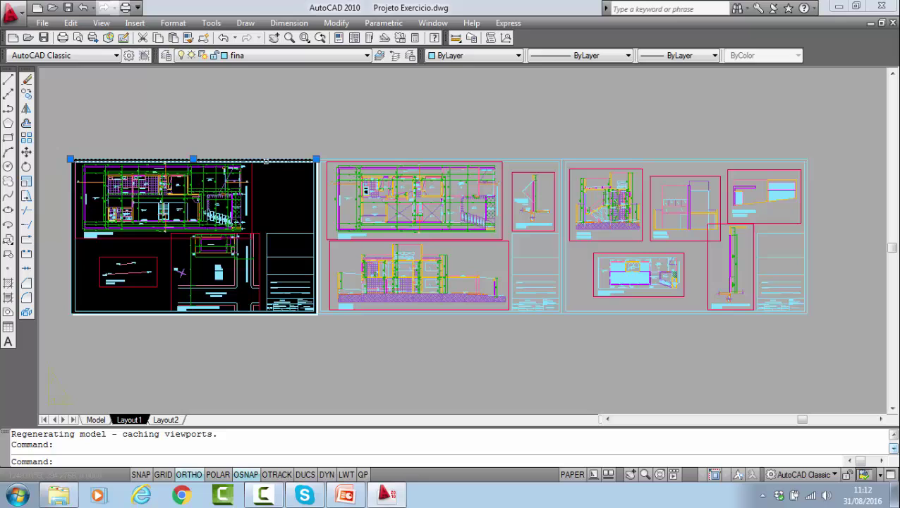
click(58, 143)
click(323, 343)
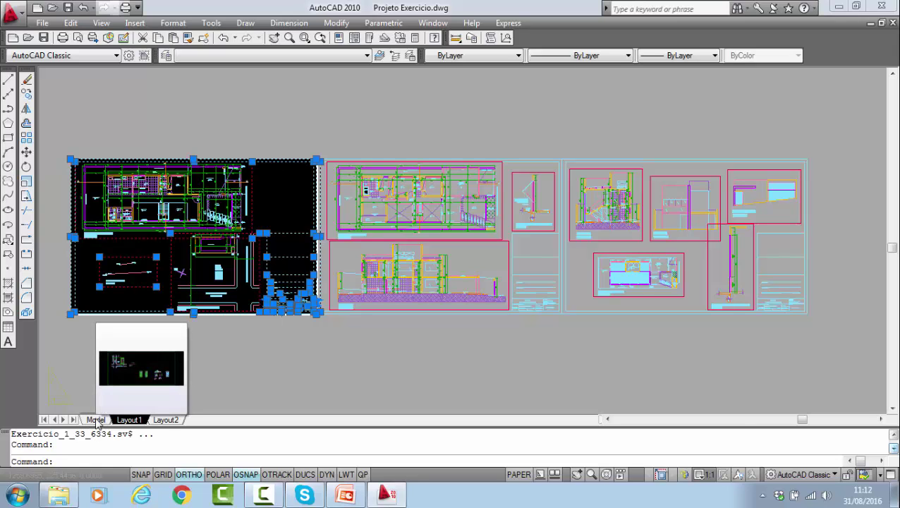
click(97, 420)
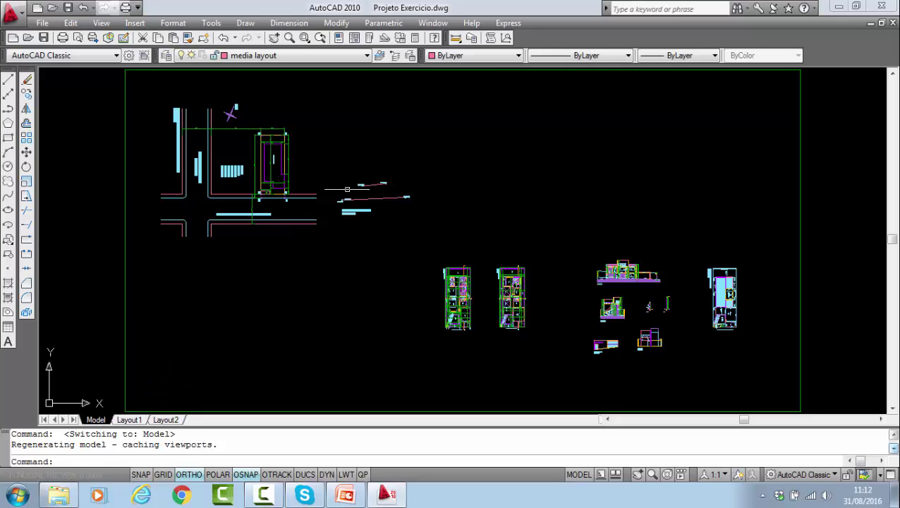
scroll(346, 189, down, 2)
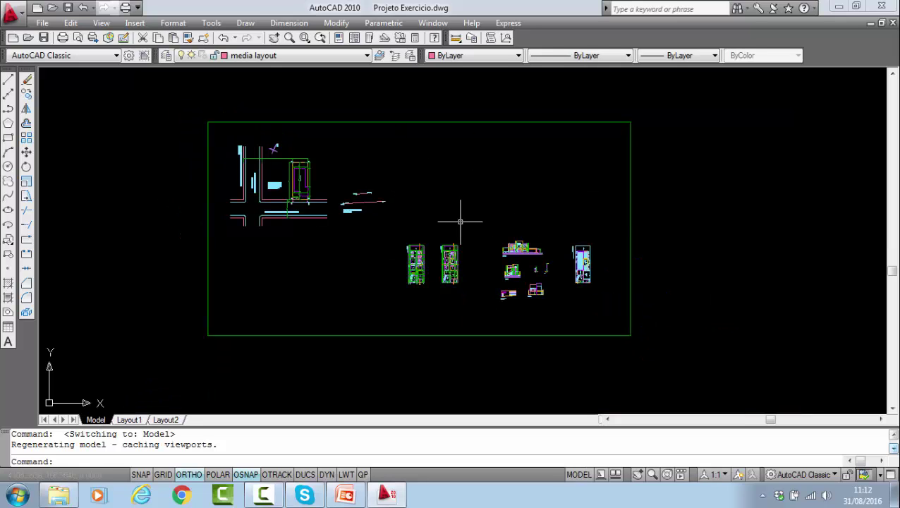
click(129, 420)
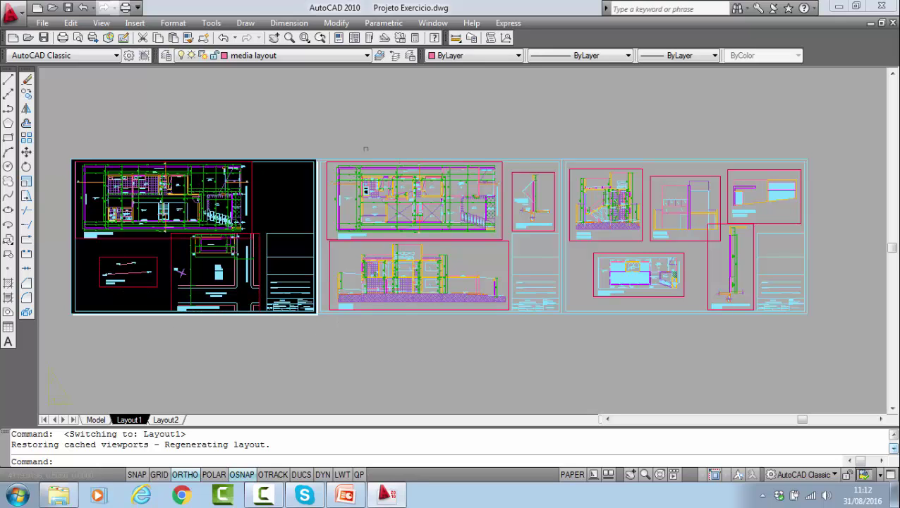
- Move the first sheet with its viewports straight up in Layout1, clear of the black paper area
click(26, 153)
click(60, 147)
click(320, 336)
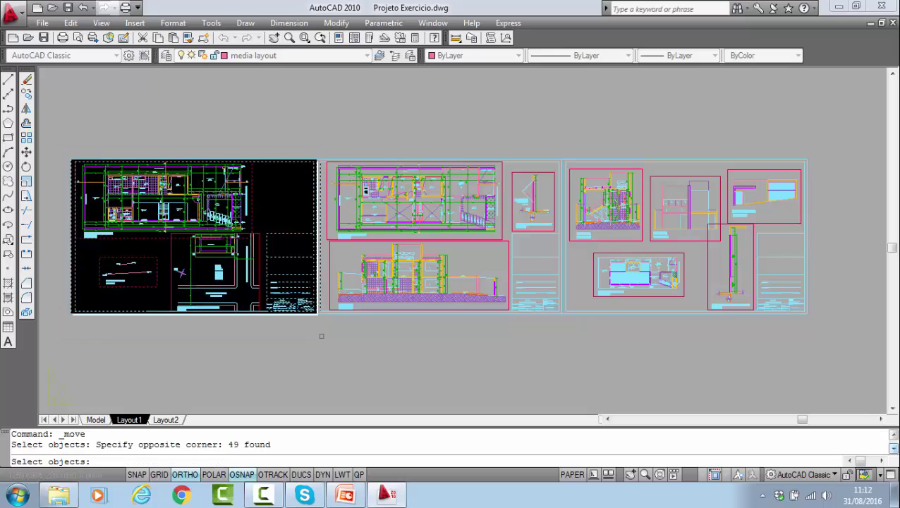
key(Return)
click(259, 311)
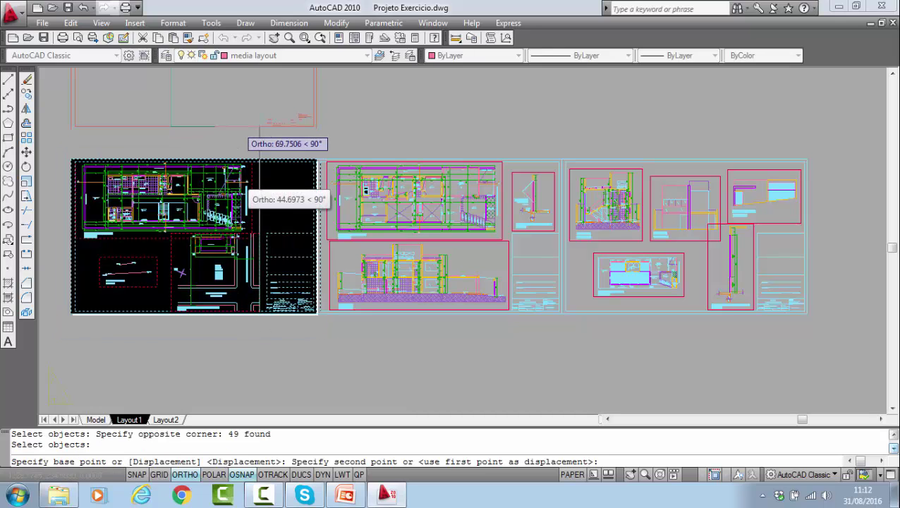
click(260, 126)
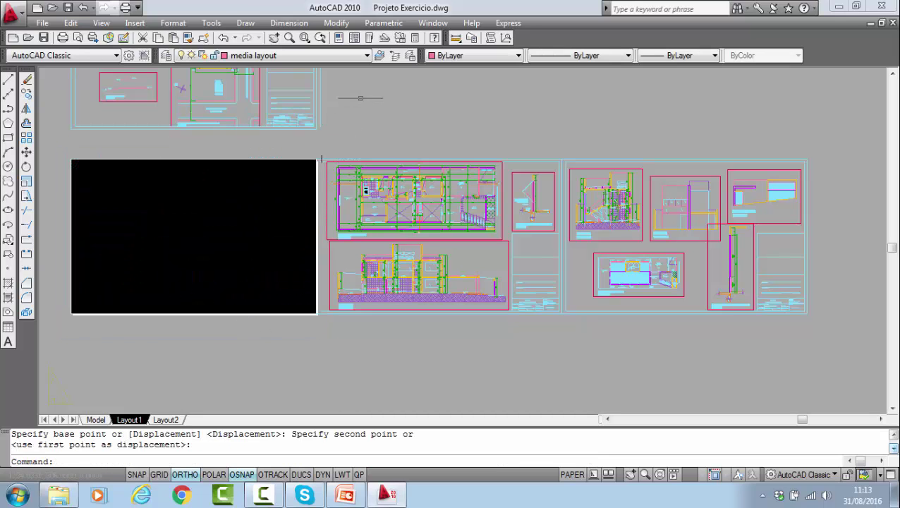
- Check which layer the moved sheet's floor plan frame is on, and turn off the viewport layer
scroll(363, 96, down, 2)
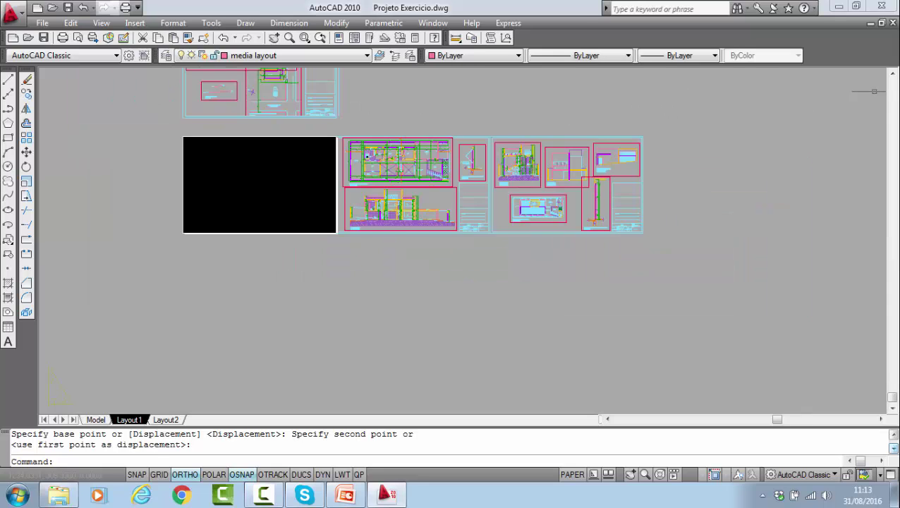
click(892, 73)
click(892, 73)
click(892, 74)
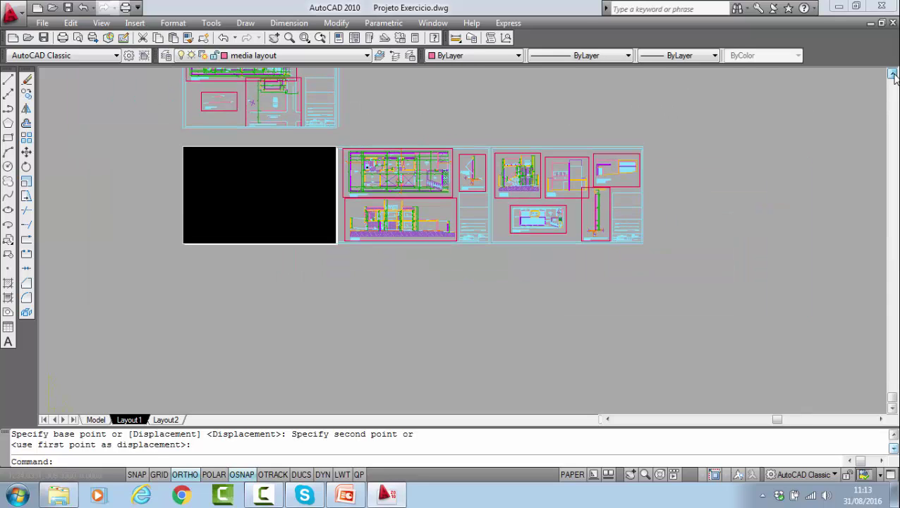
drag(892, 74, 892, 73)
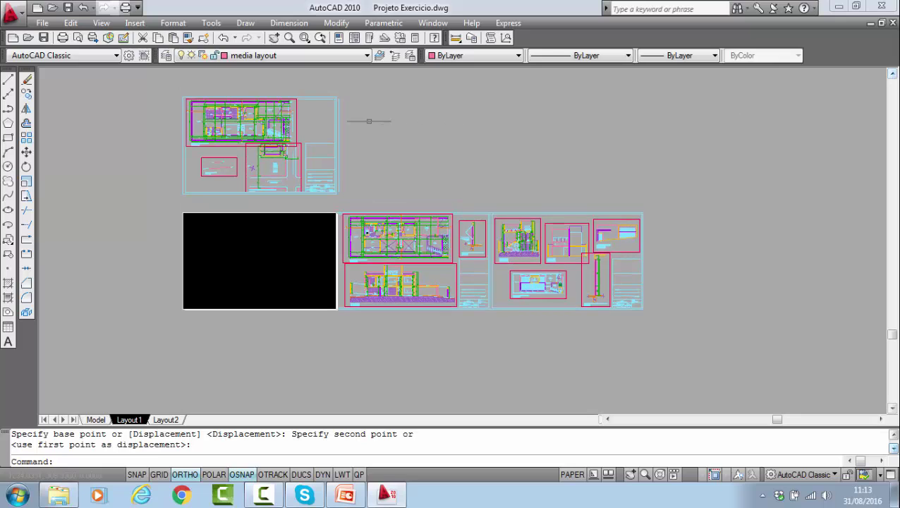
click(296, 116)
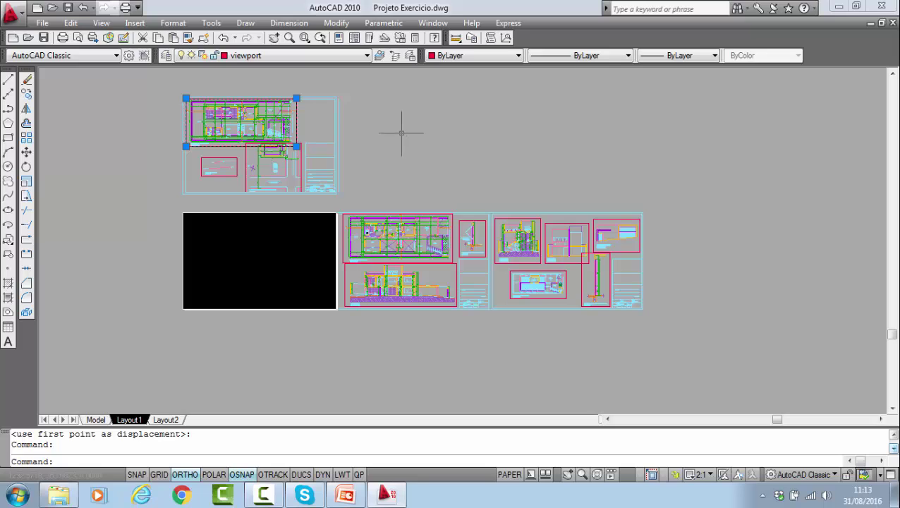
click(281, 56)
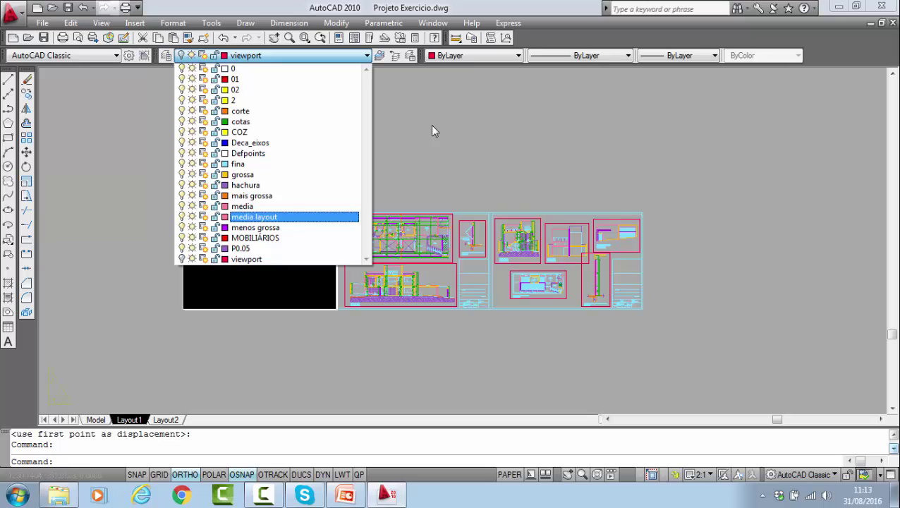
key(Return)
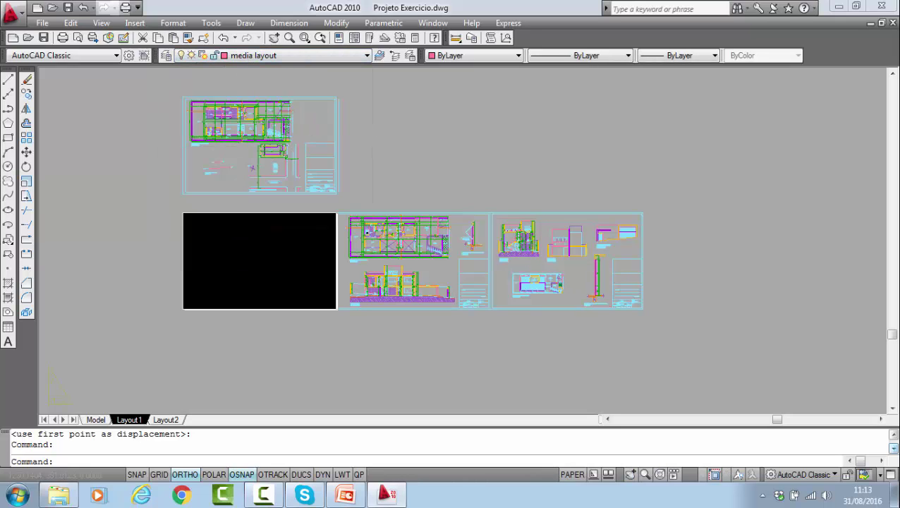
- Move the first sheet's border and title block horizontally to the right, away from its viewport drawings
click(26, 152)
click(157, 84)
click(363, 210)
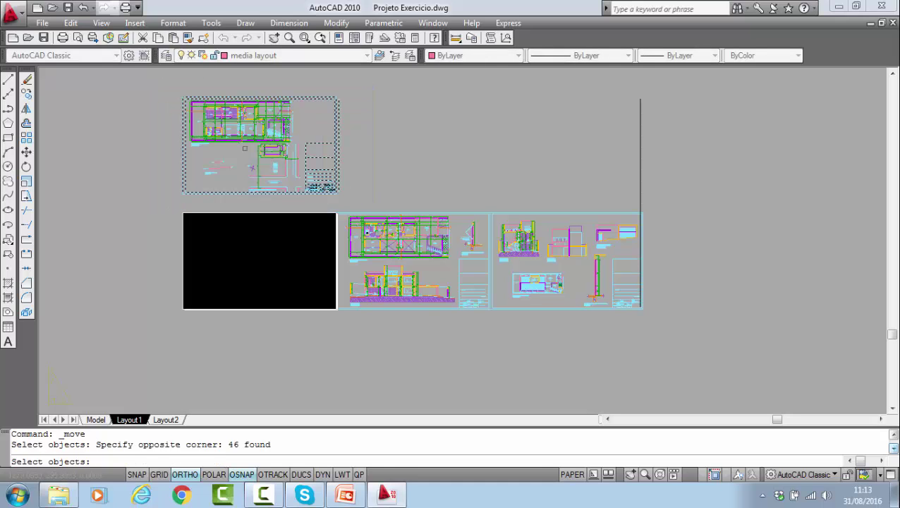
key(Return)
click(241, 144)
click(498, 143)
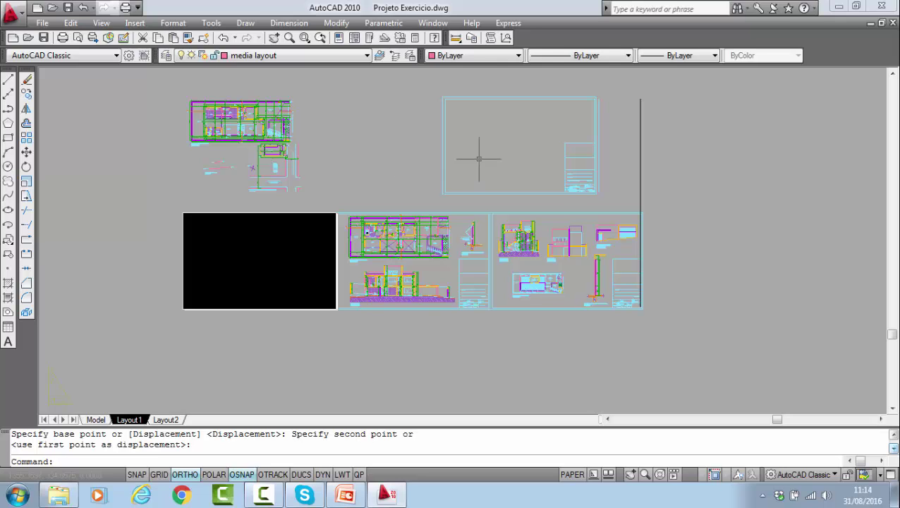
- Turn the viewport layer back on and select the moved border's left edge and the floor plan viewport for comparison
click(275, 56)
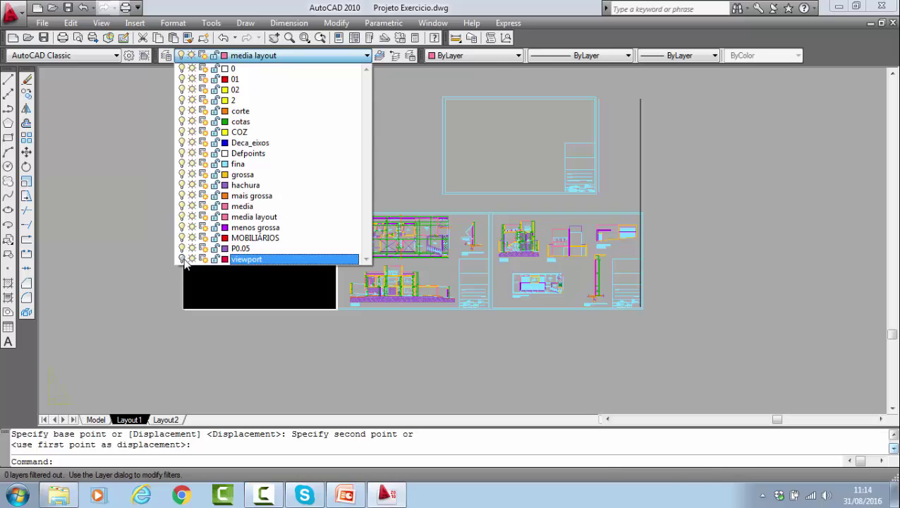
click(185, 259)
click(386, 181)
click(434, 88)
click(451, 201)
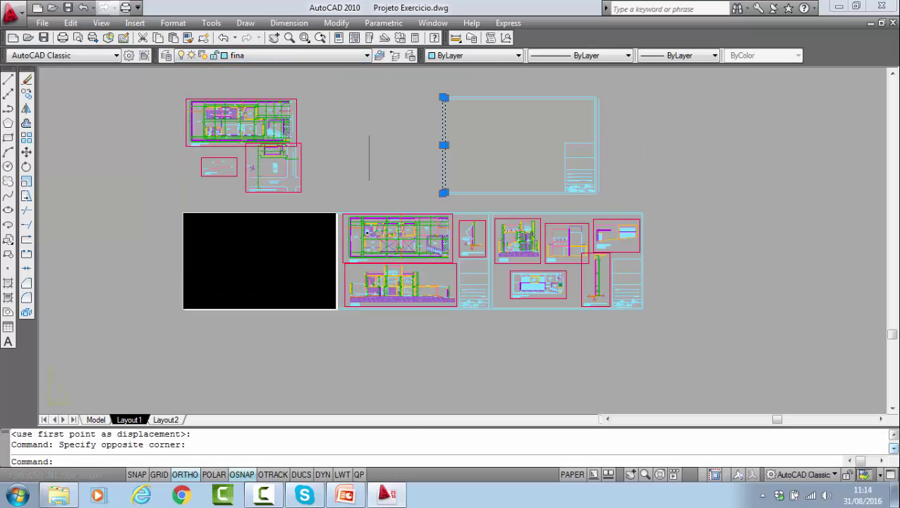
click(180, 92)
click(335, 151)
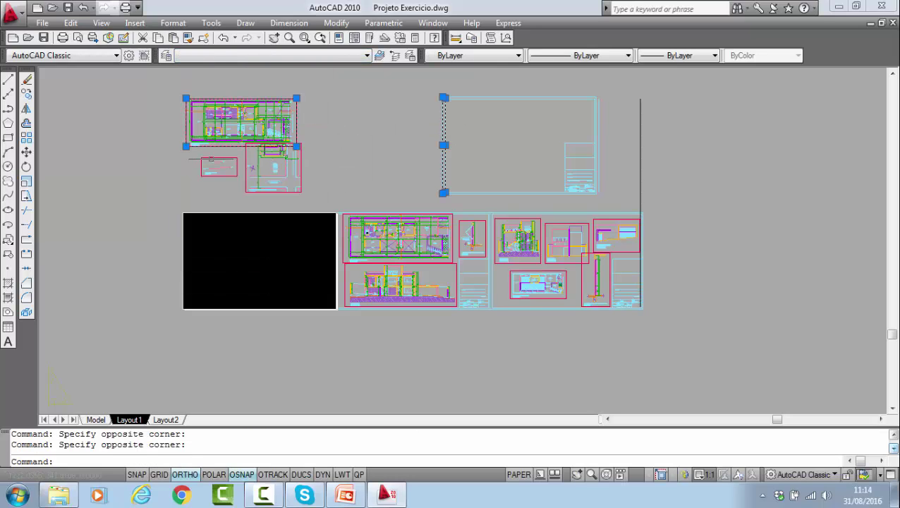
key(Escape)
- Erase all sheets, title blocks and viewports from Layout1, leaving only the blank paper
click(26, 79)
click(107, 85)
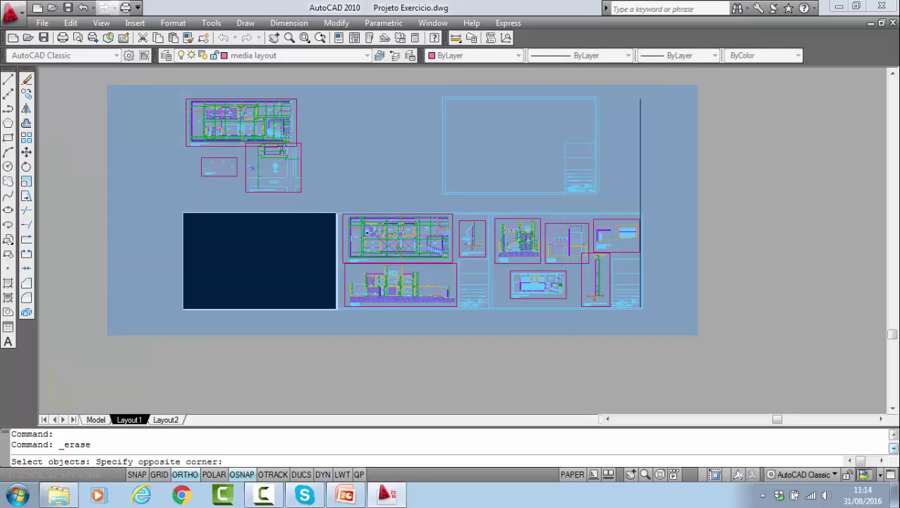
click(696, 335)
key(Return)
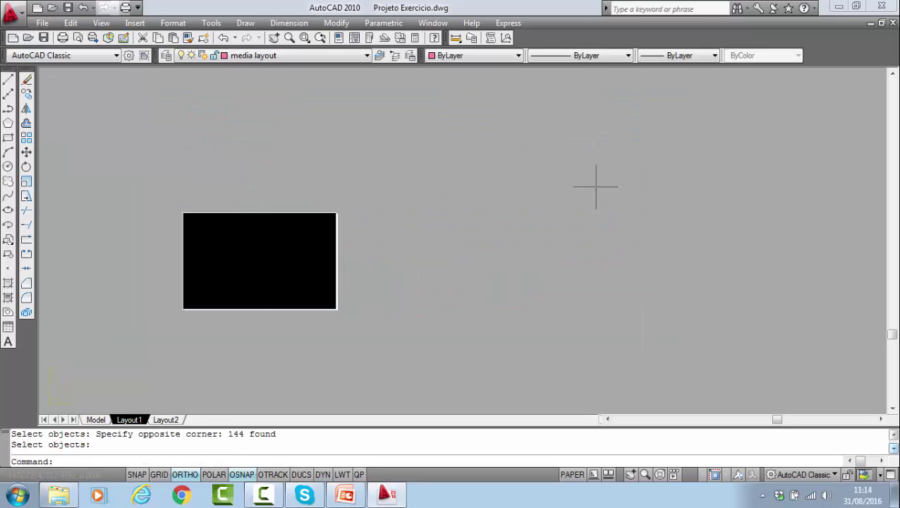
- Erase the default green viewport from Layout2
click(168, 420)
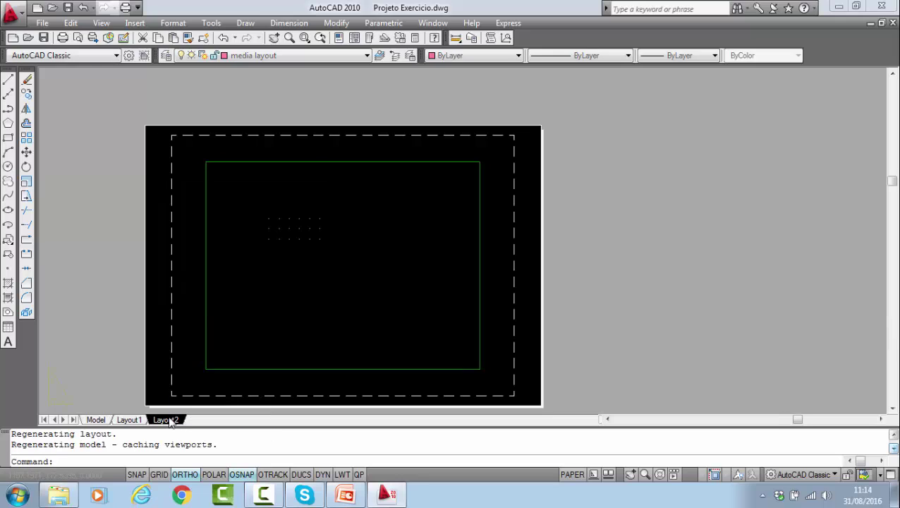
click(26, 79)
click(577, 401)
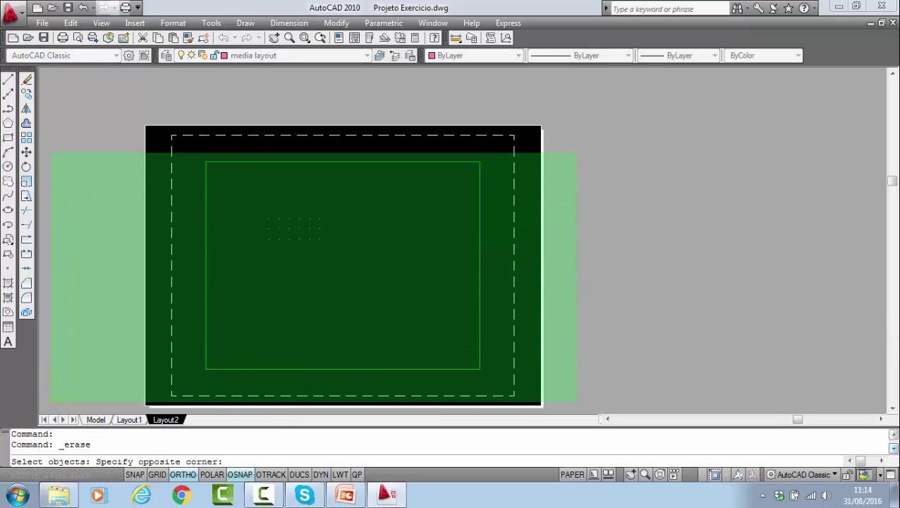
click(50, 96)
key(Escape)
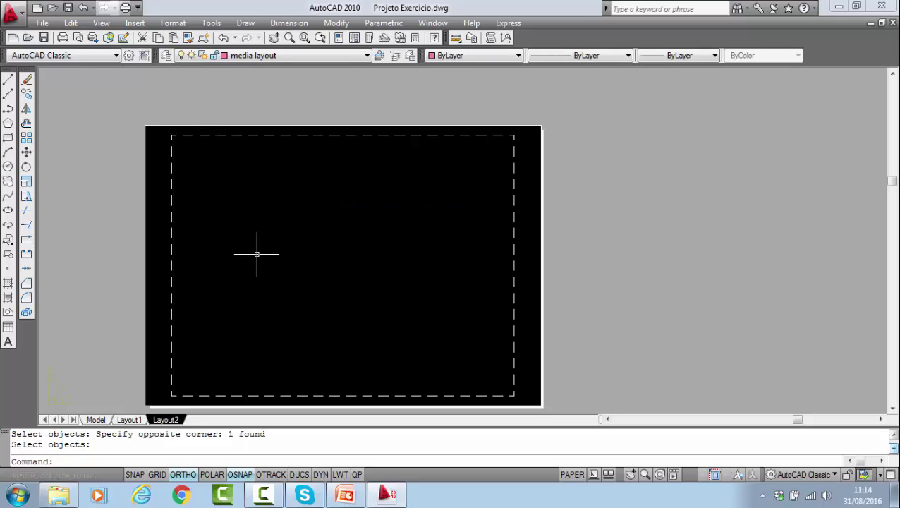
- Zoom the blank Layout1 sheet to its extents
click(129, 420)
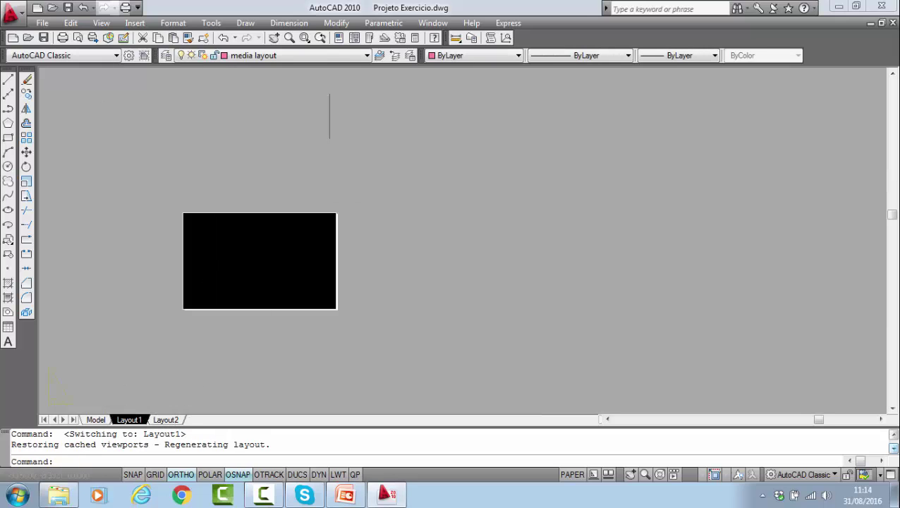
click(289, 37)
right_click(469, 159)
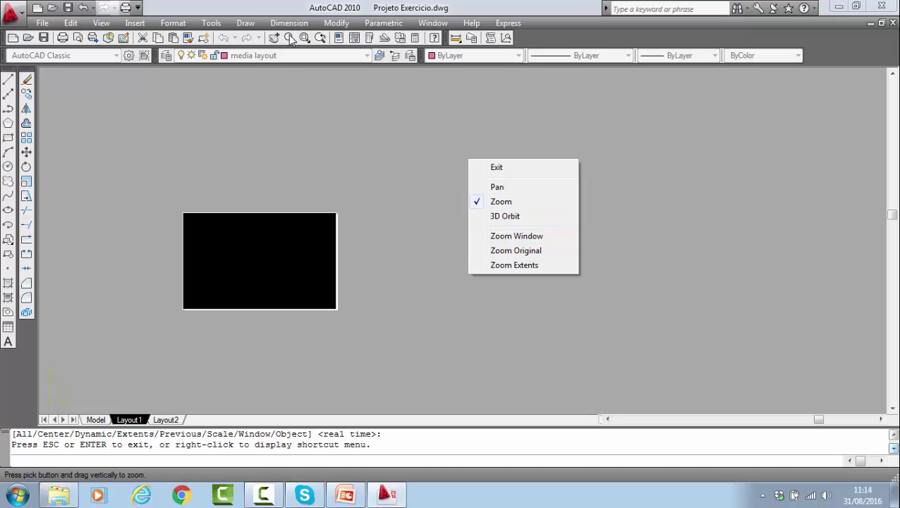
click(518, 265)
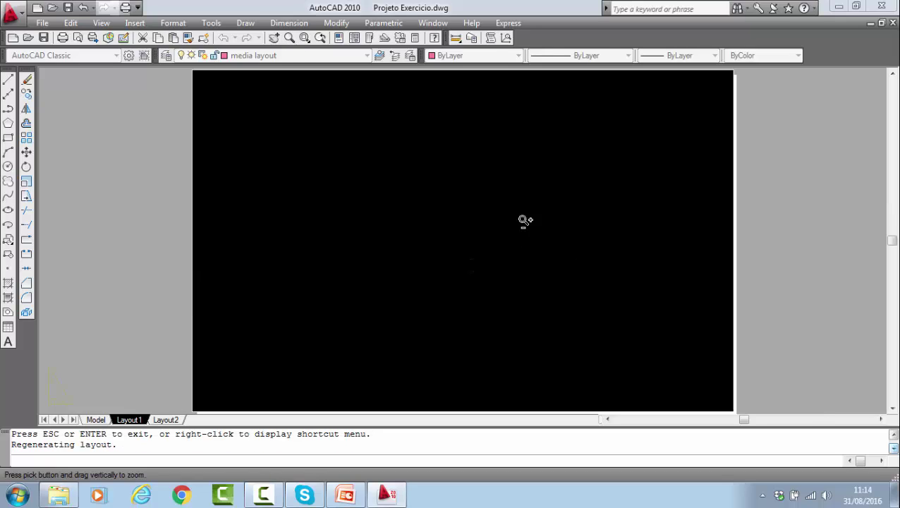
right_click(502, 186)
click(533, 197)
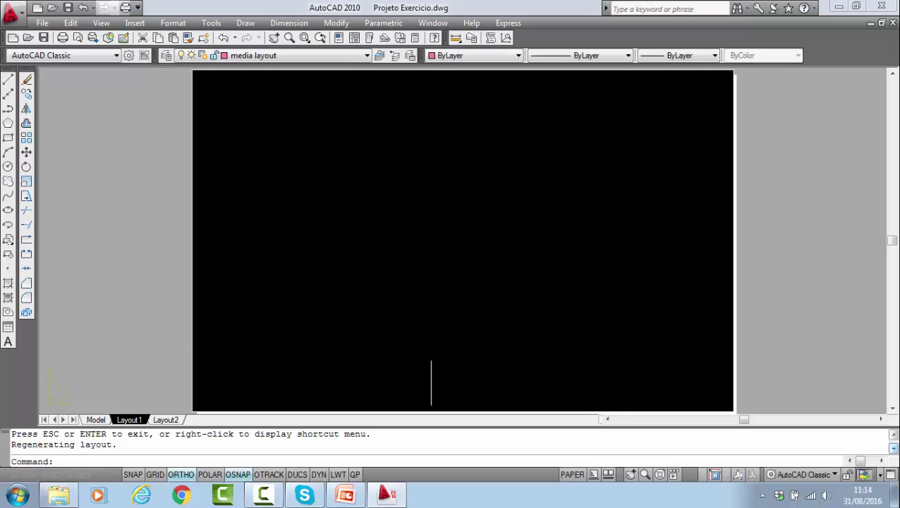
- Zoom the blank Layout2 sheet to its extents and return to the drawings in model space
click(165, 420)
click(289, 37)
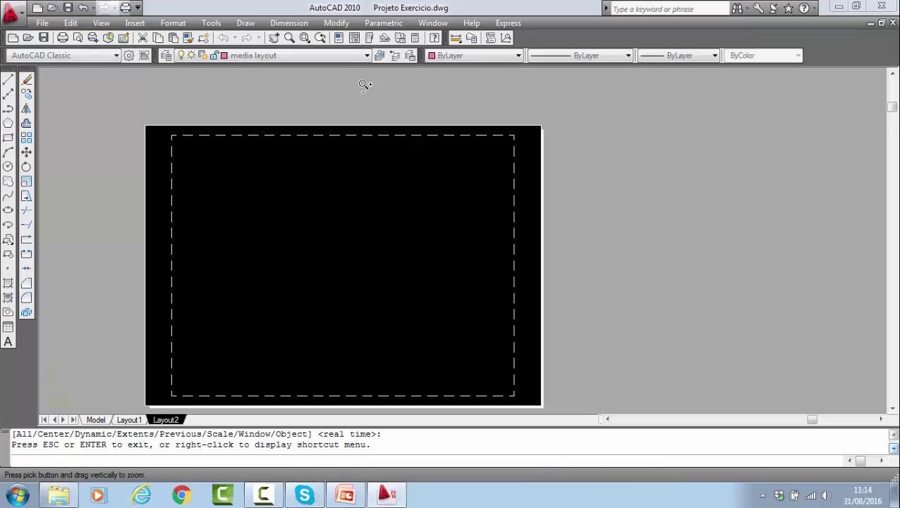
right_click(373, 97)
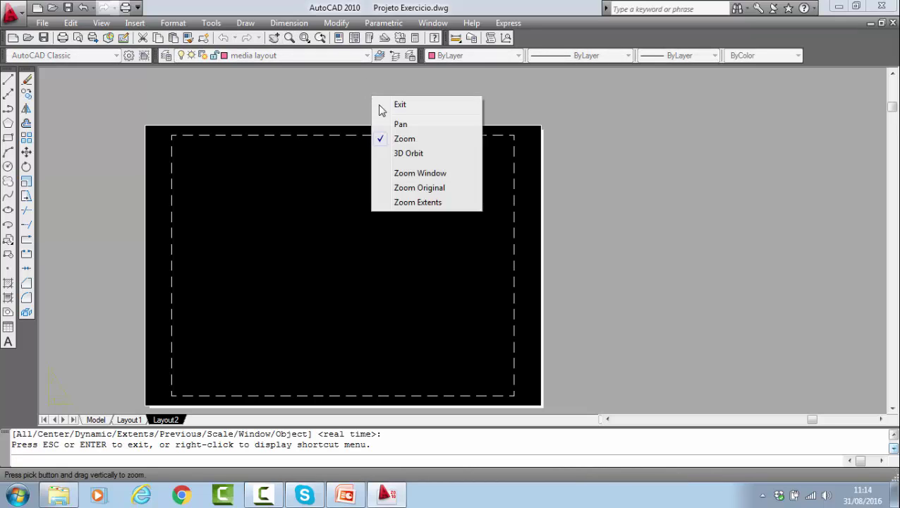
click(411, 203)
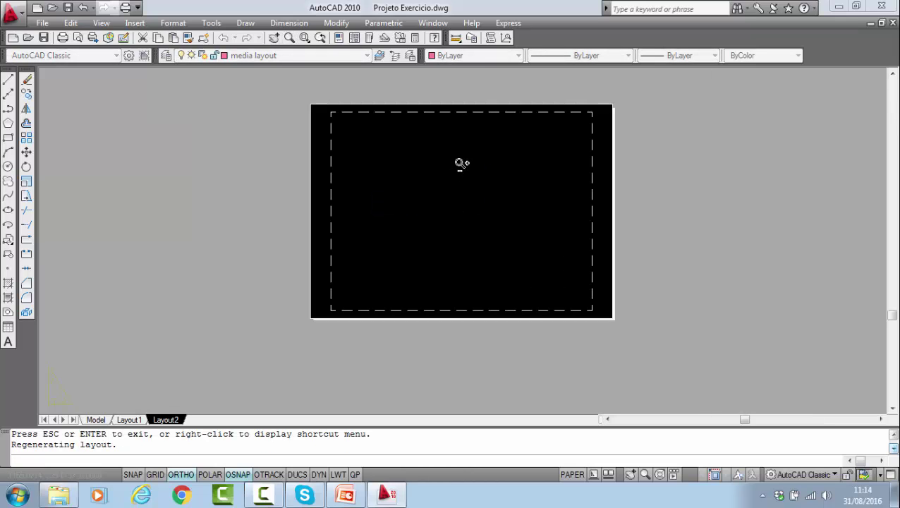
right_click(457, 165)
click(491, 171)
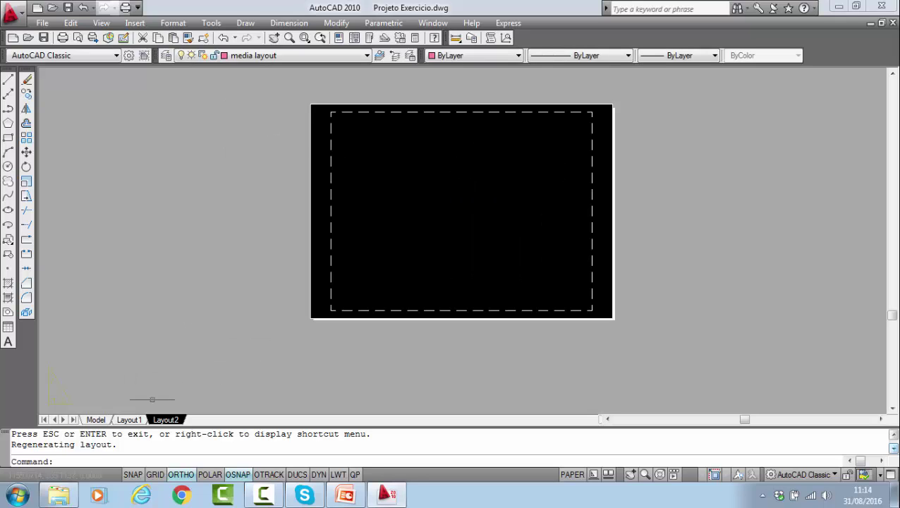
mouse_move(99, 419)
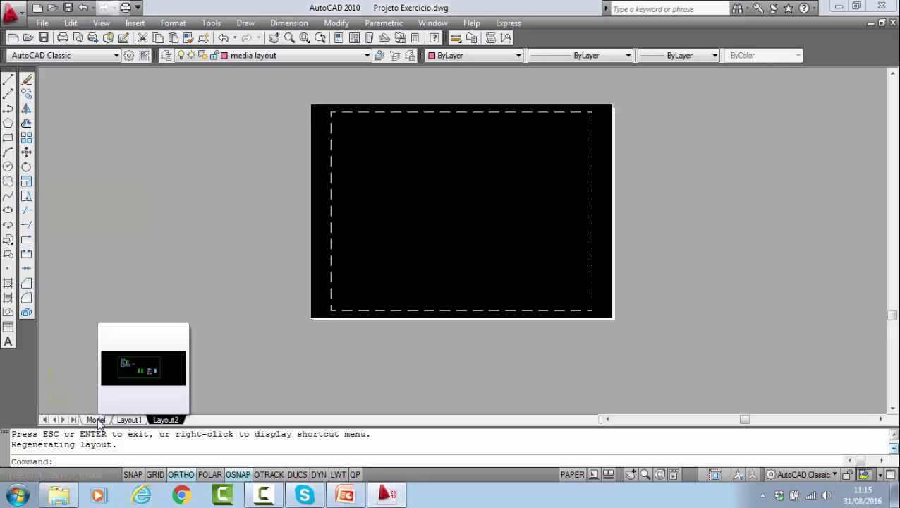
click(96, 420)
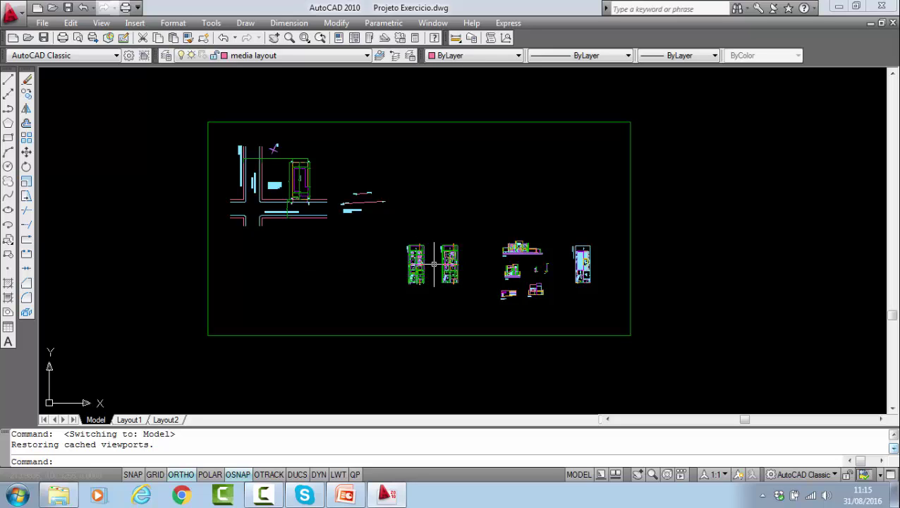
- Examine the overall width dimension along the rear boundary wall of the first-floor plan
scroll(415, 254, up, 6)
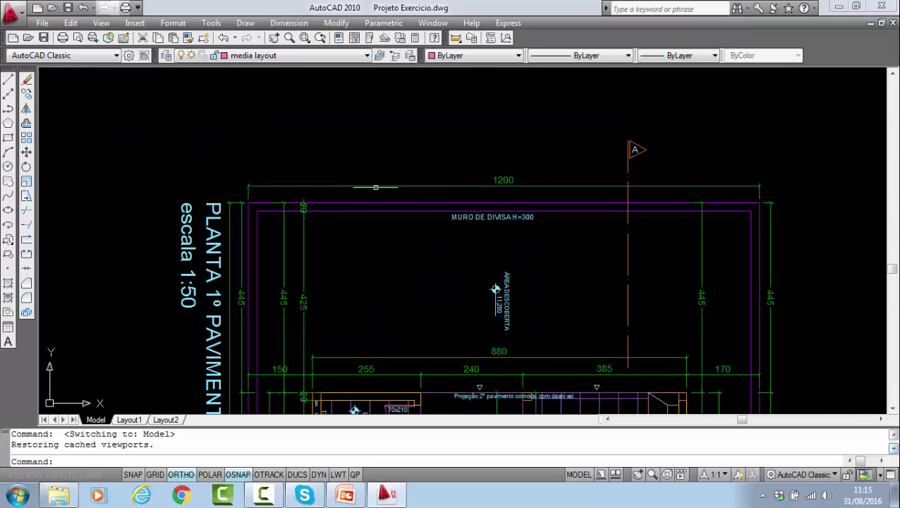
click(455, 38)
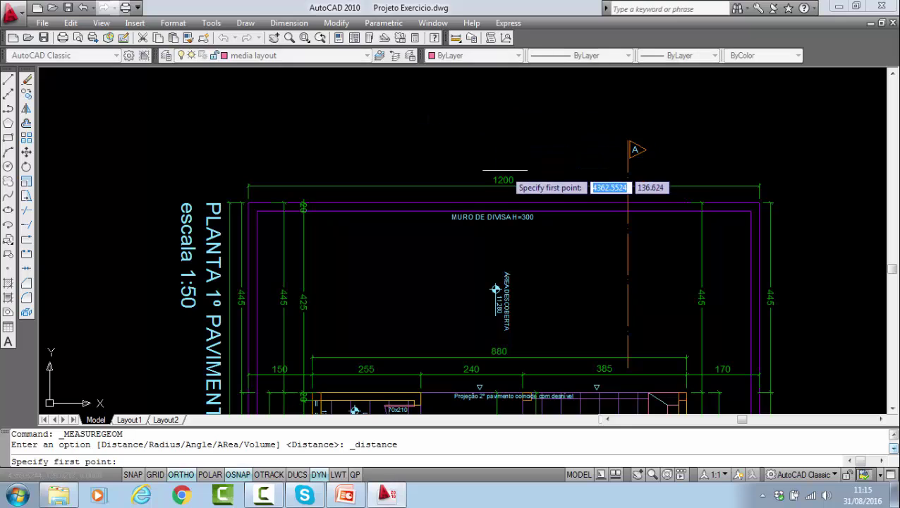
key(Escape)
click(499, 179)
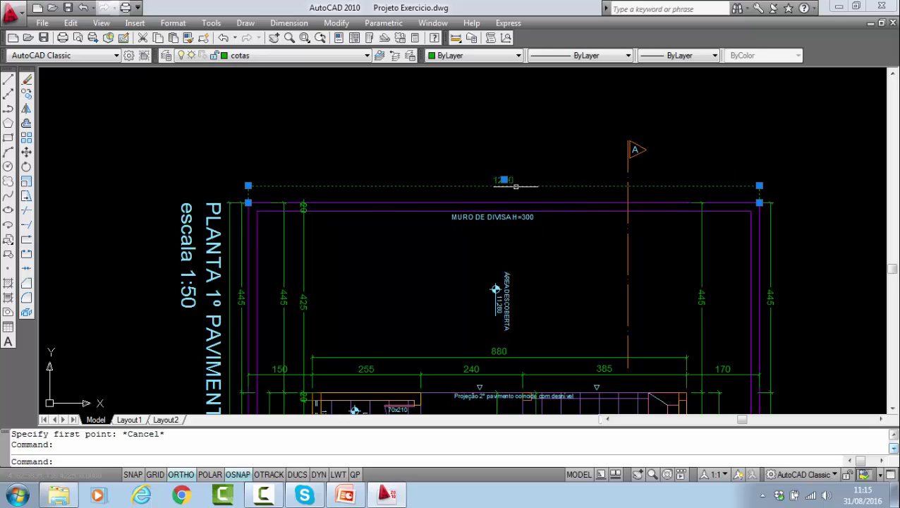
key(Escape)
scroll(497, 195, up, 1)
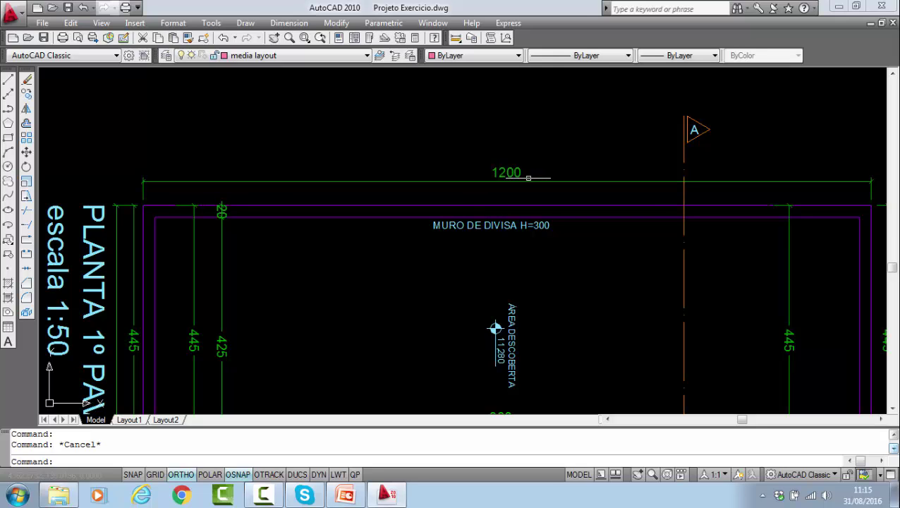
scroll(530, 172, down, 4)
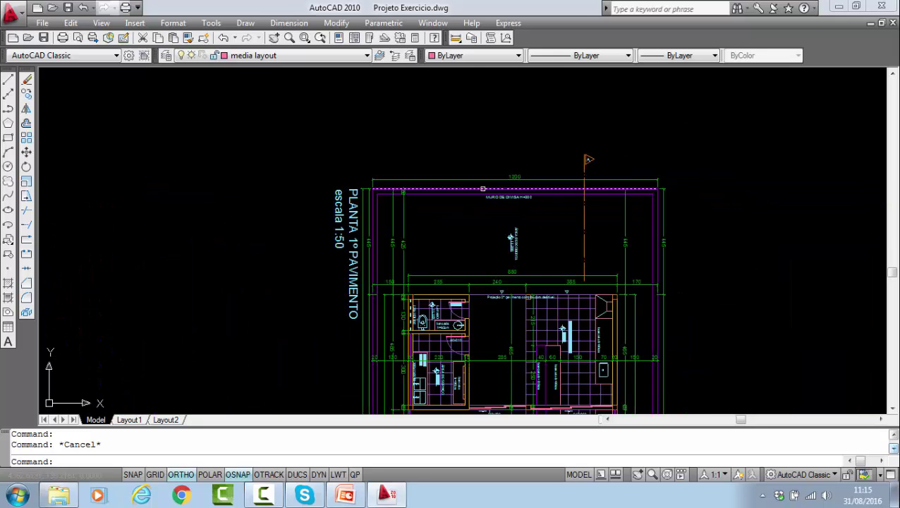
scroll(464, 175, down, 3)
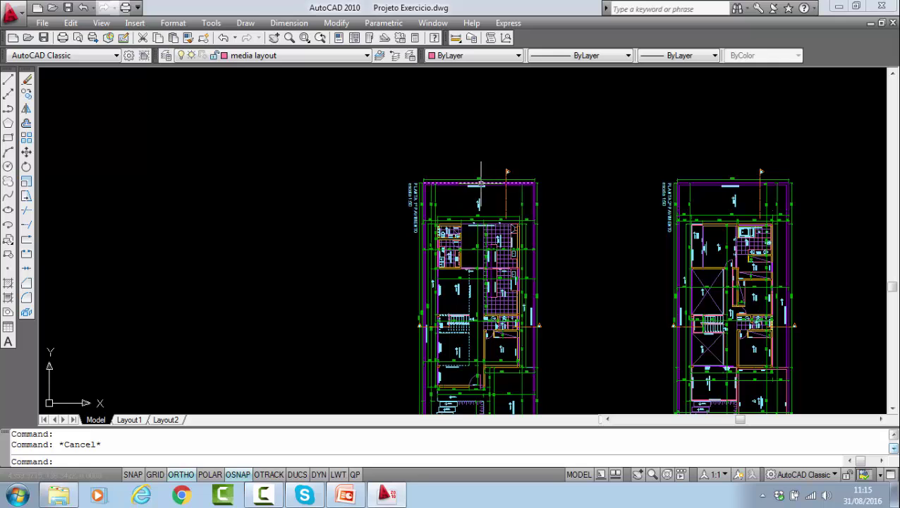
- Review the text and fit properties of the overall width dimension above the first-floor plan's boundary wall
scroll(476, 182, up, 5)
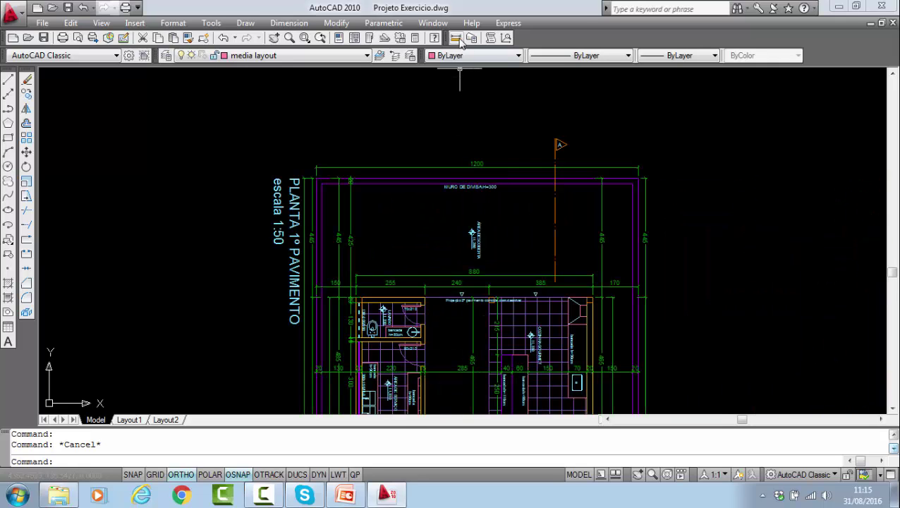
scroll(484, 171, up, 3)
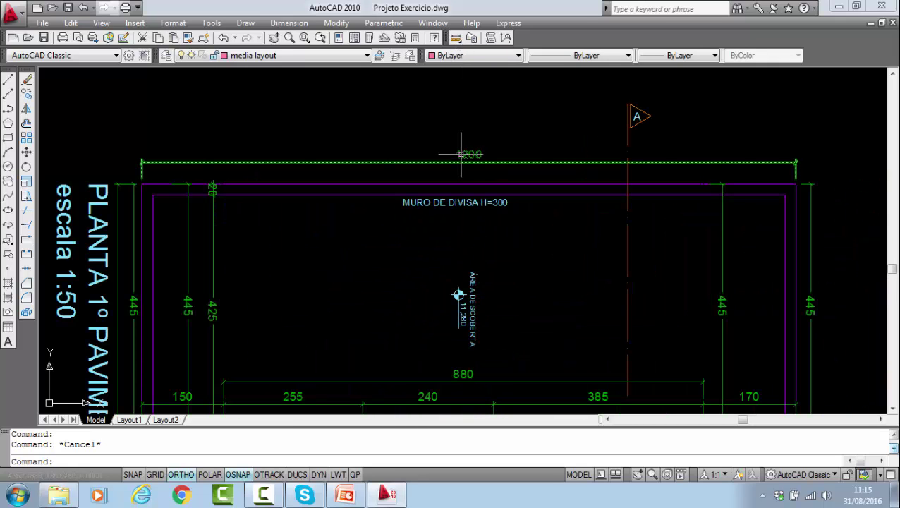
click(461, 154)
key(ctrl+1)
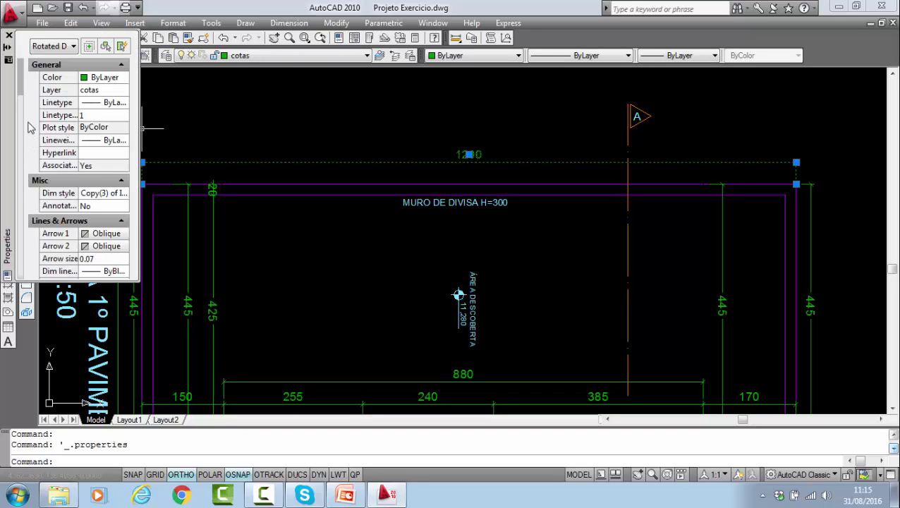
drag(23, 88, 20, 167)
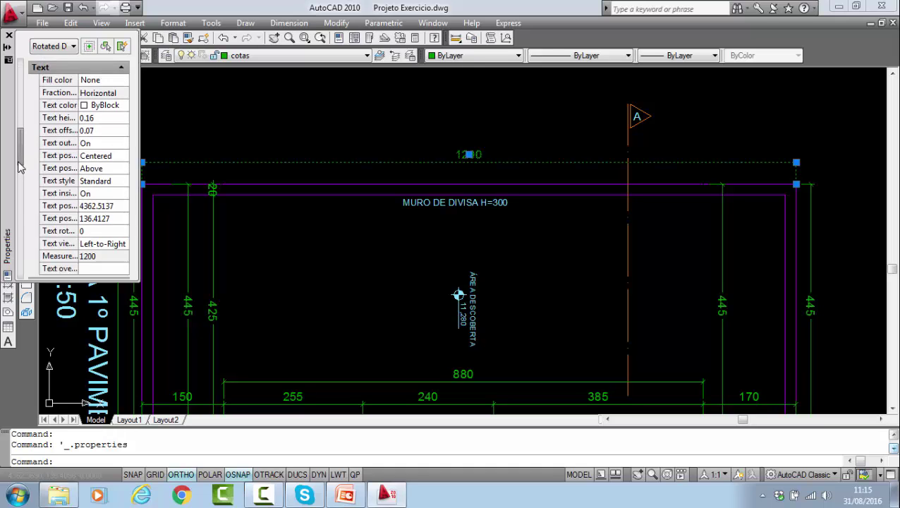
scroll(20, 166, down, 1)
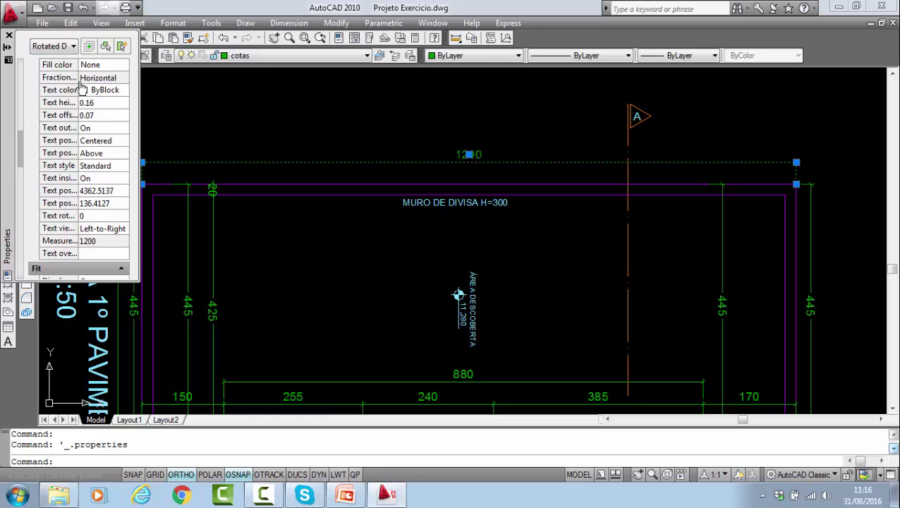
drag(19, 144, 21, 176)
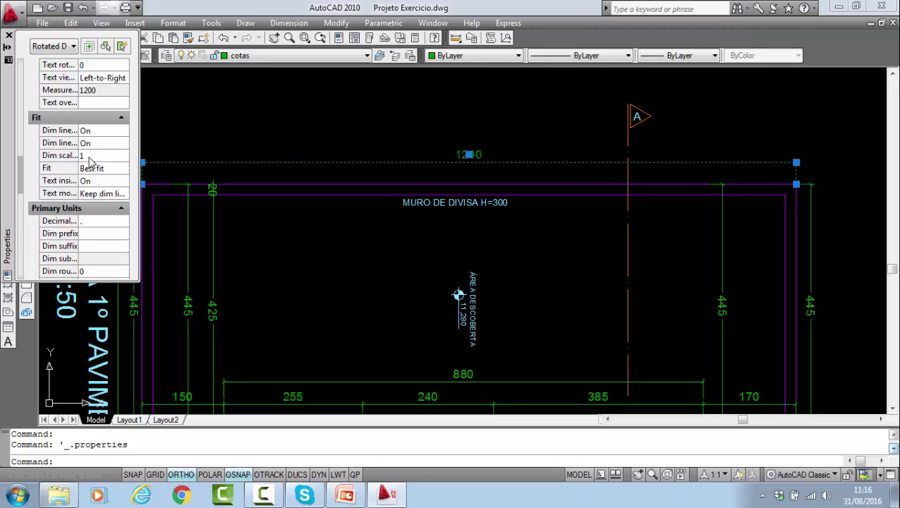
key(Escape)
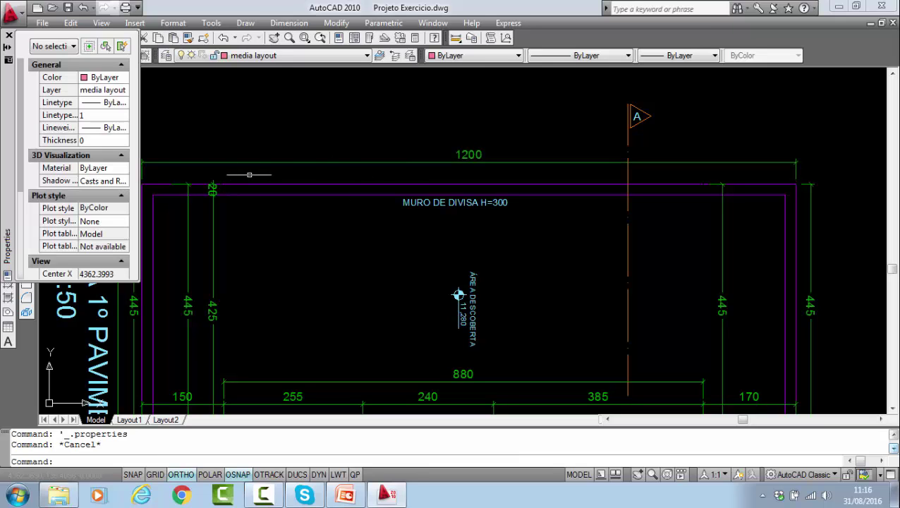
- Measure the distance between the two outer corners of the rear boundary wall and close the object properties
click(455, 38)
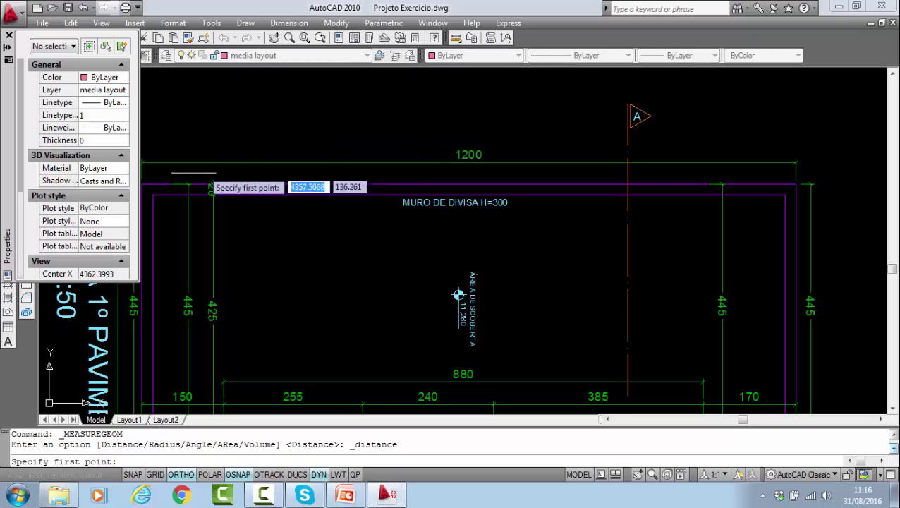
click(143, 184)
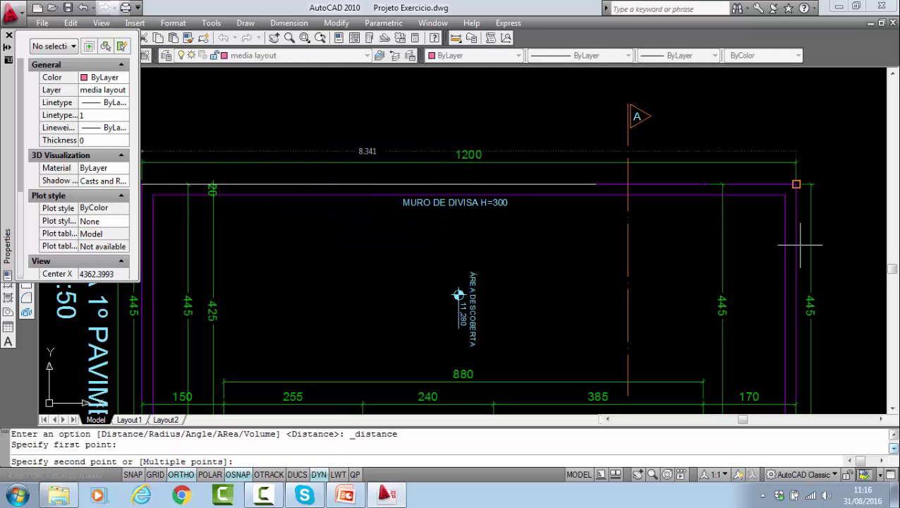
click(795, 184)
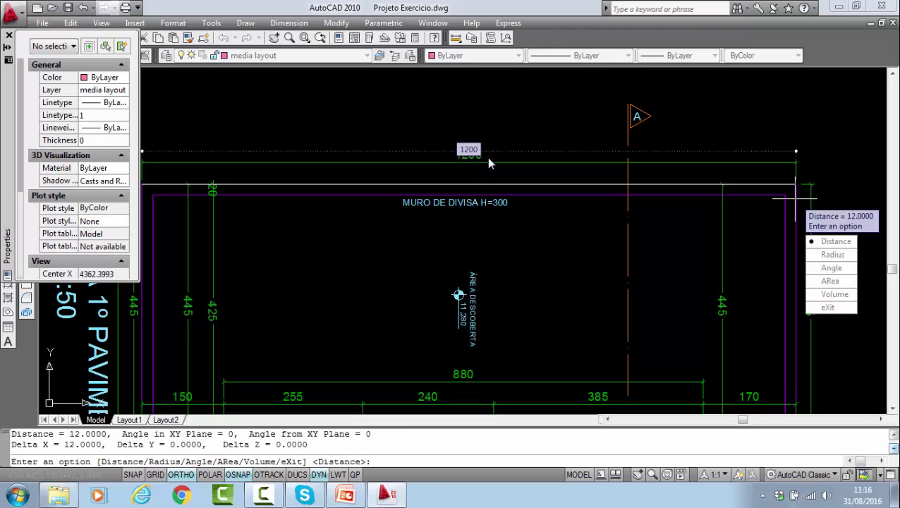
key(Escape)
click(9, 36)
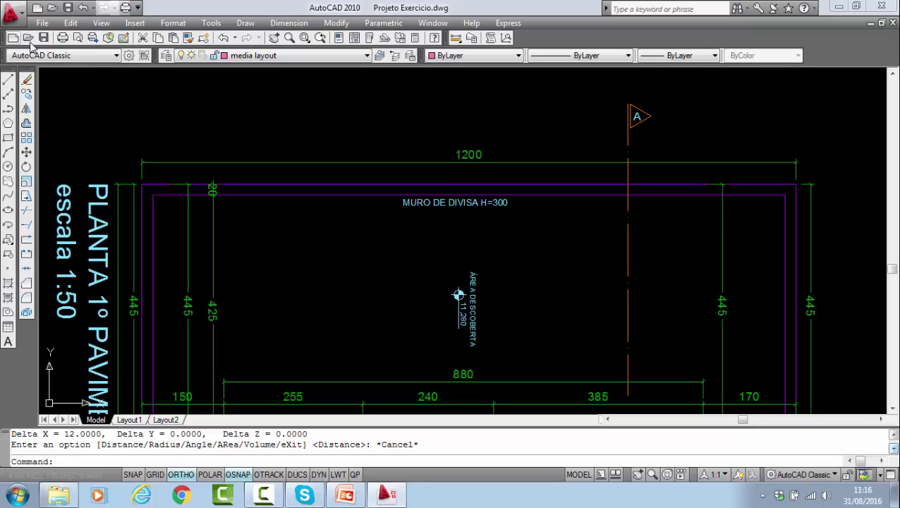
- Bring the whole drawing into view and frame the CORTE AA section with a zoom window
scroll(405, 143, down, 5)
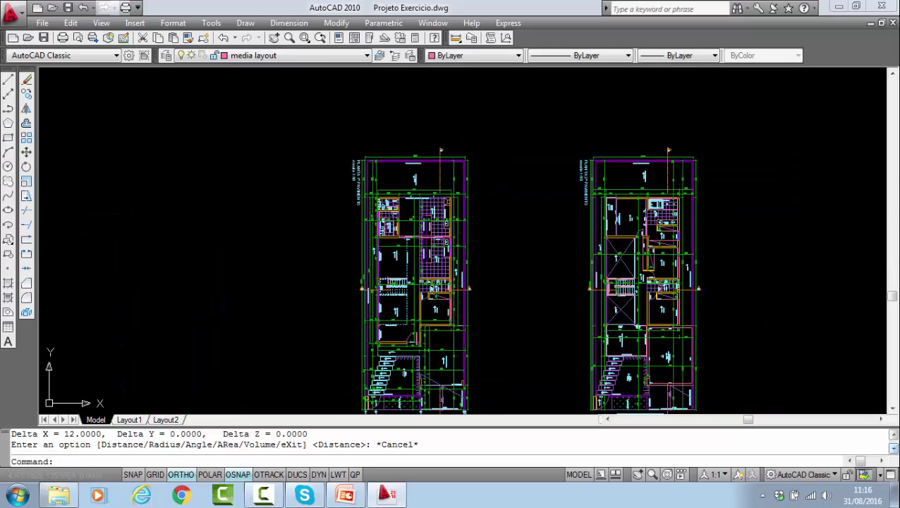
scroll(451, 172, down, 4)
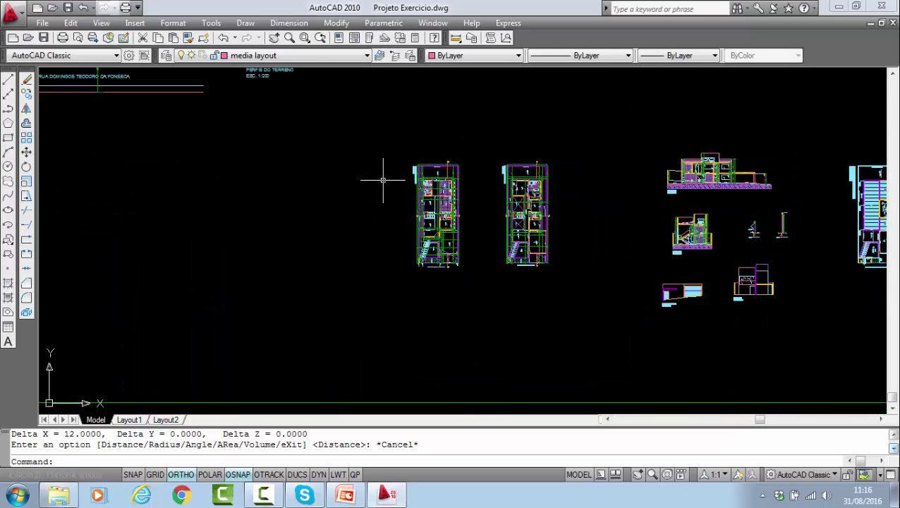
click(289, 38)
right_click(318, 168)
click(360, 267)
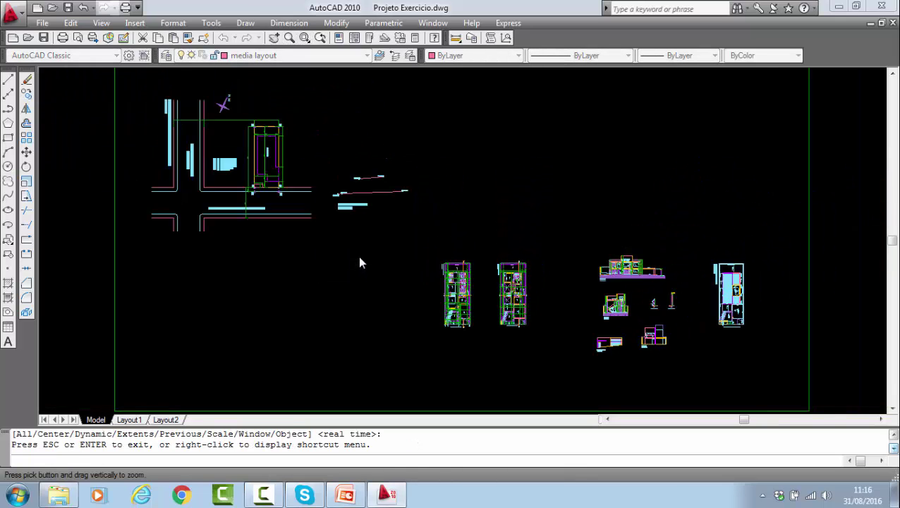
right_click(518, 237)
click(562, 247)
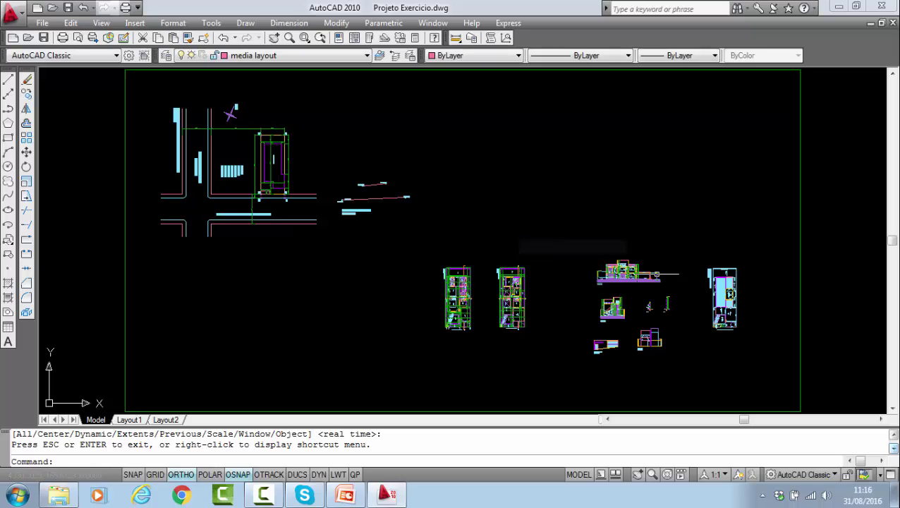
click(304, 38)
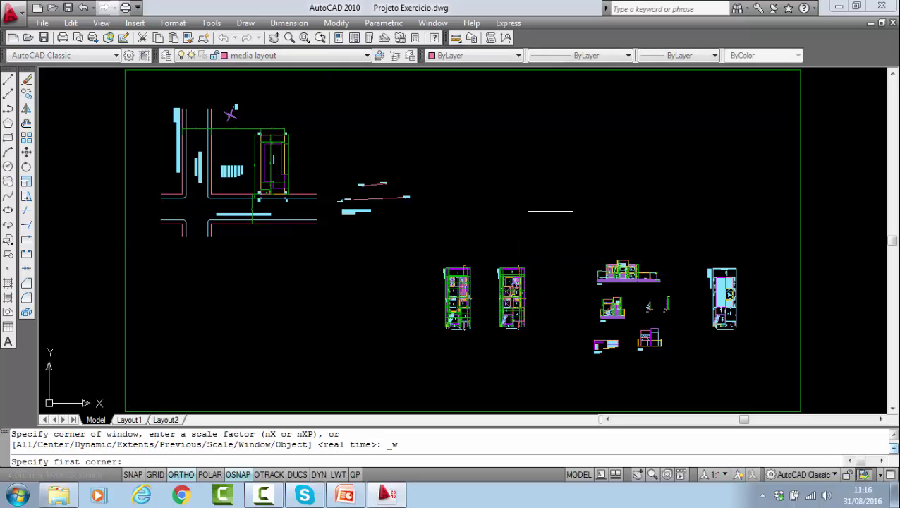
click(584, 253)
click(664, 290)
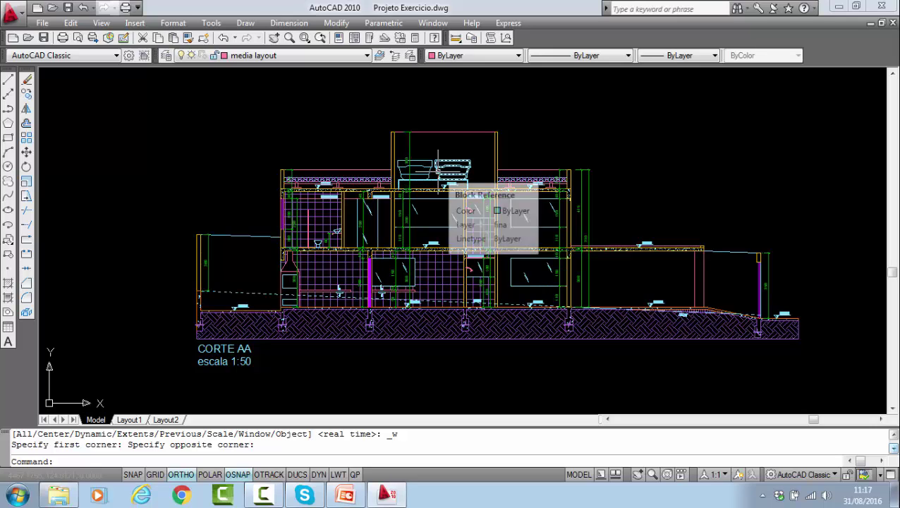
- Examine the titles and scale notes of the first-floor and second-floor plans
scroll(560, 229, down, 8)
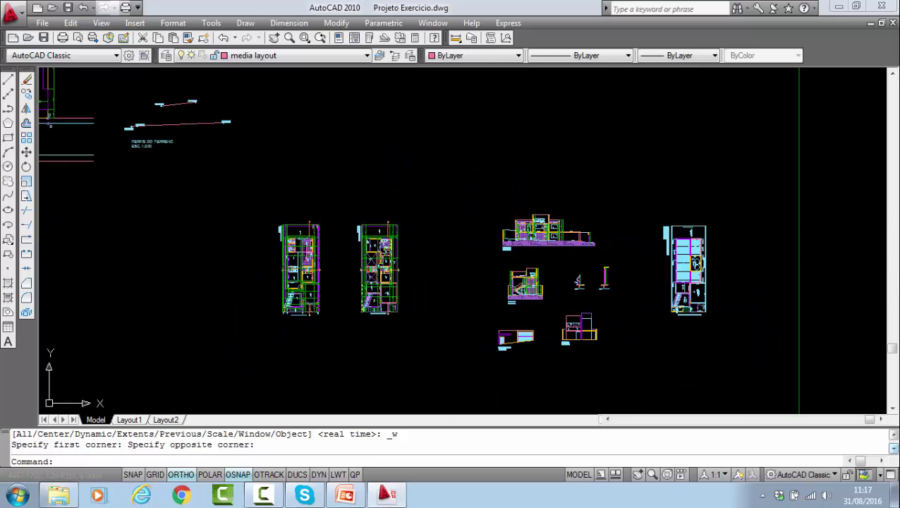
scroll(296, 224, up, 10)
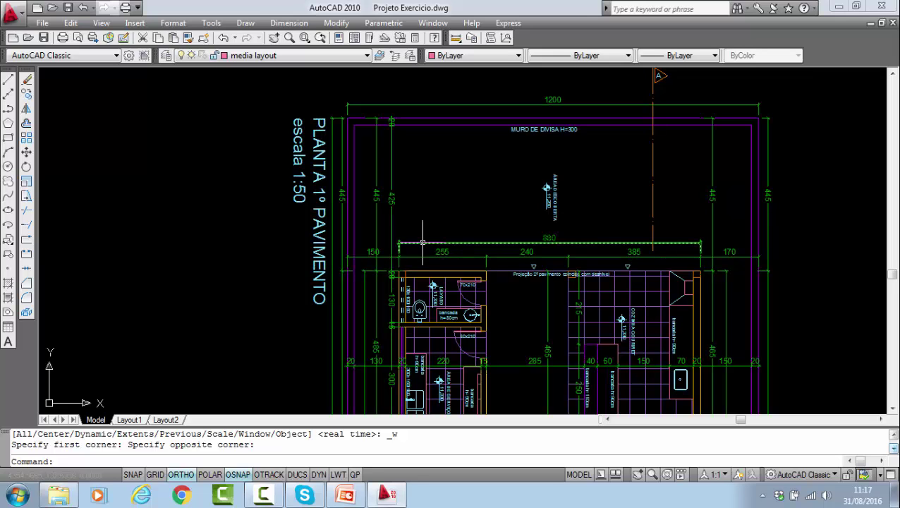
scroll(422, 226, down, 4)
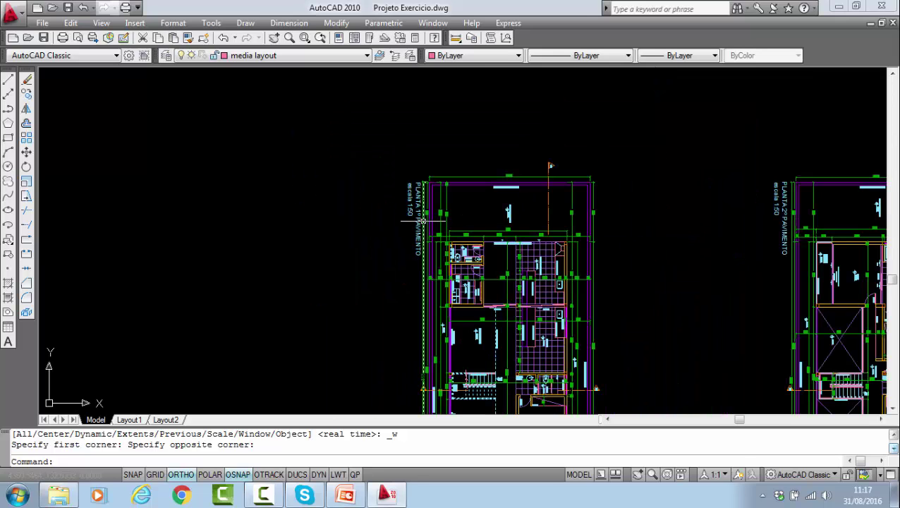
scroll(422, 221, down, 2)
scroll(409, 212, up, 6)
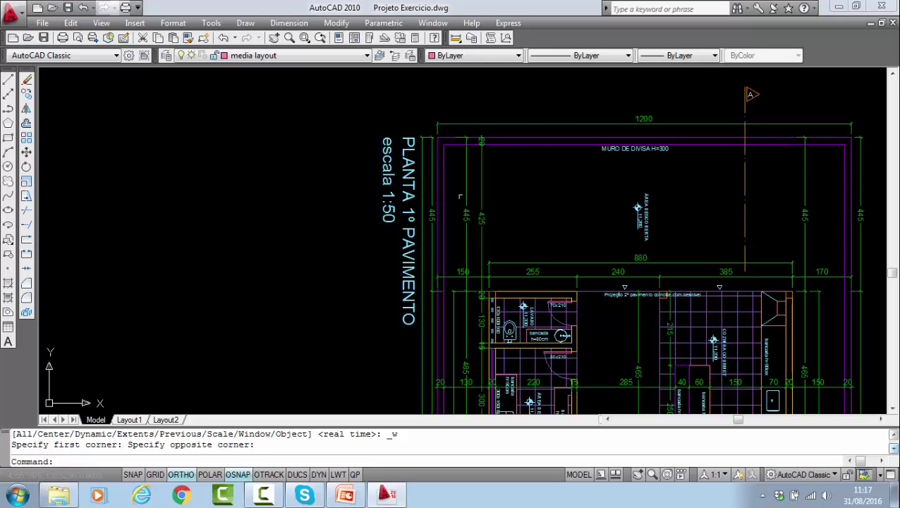
click(389, 166)
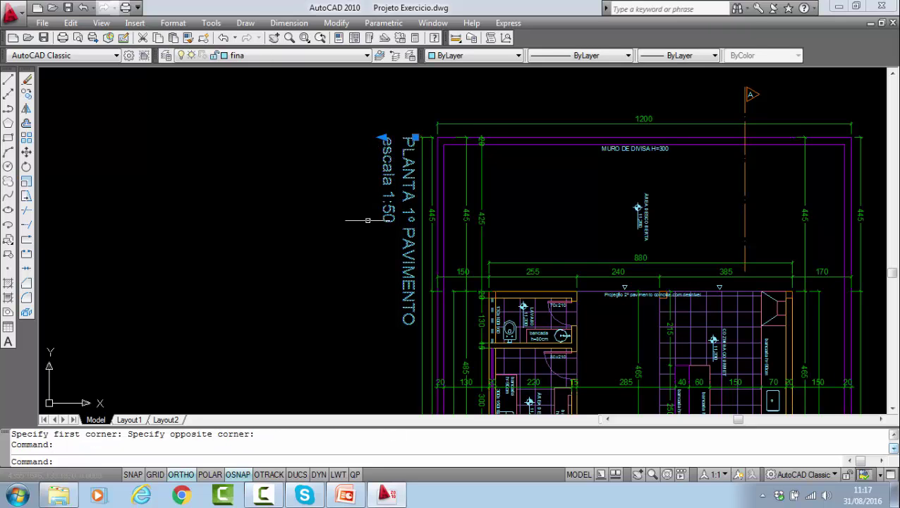
key(Escape)
scroll(421, 205, down, 2)
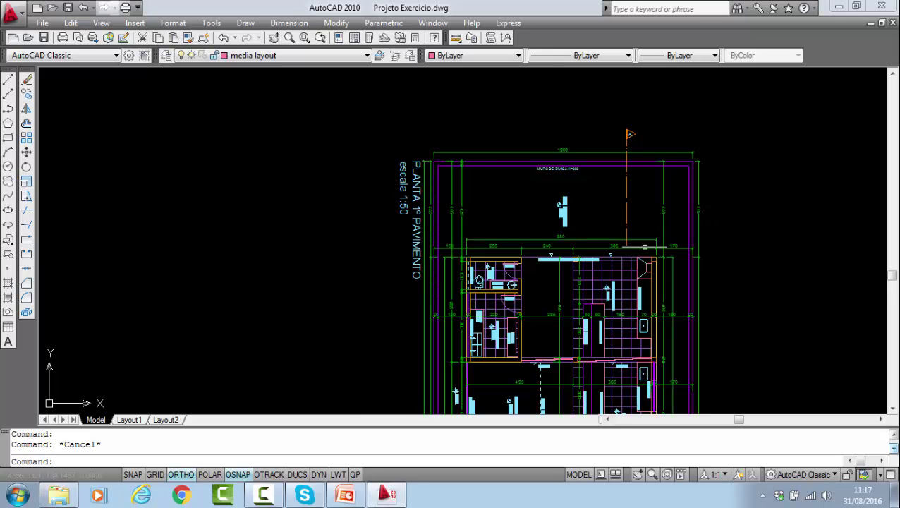
scroll(267, 199, down, 3)
scroll(530, 213, up, 6)
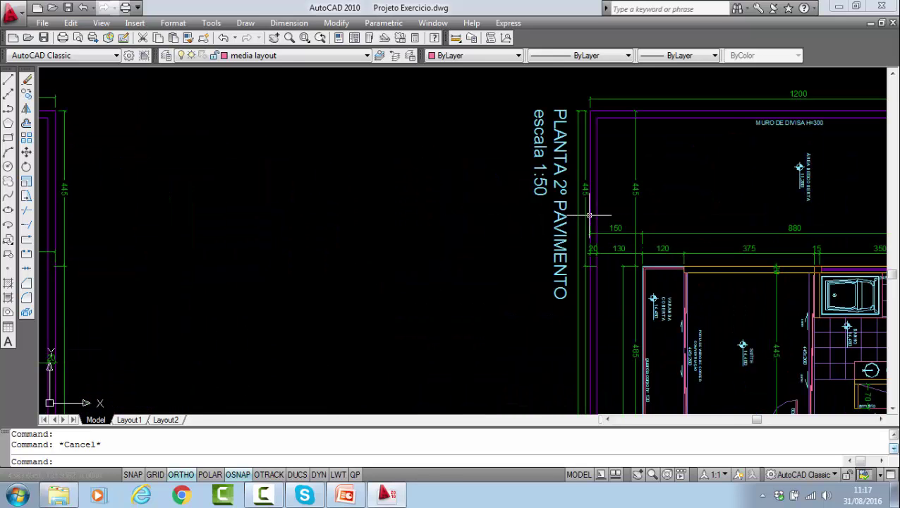
- Erase the site plan with its streets, the profile lines beside it and the large green frame around all drawings
scroll(526, 244, down, 8)
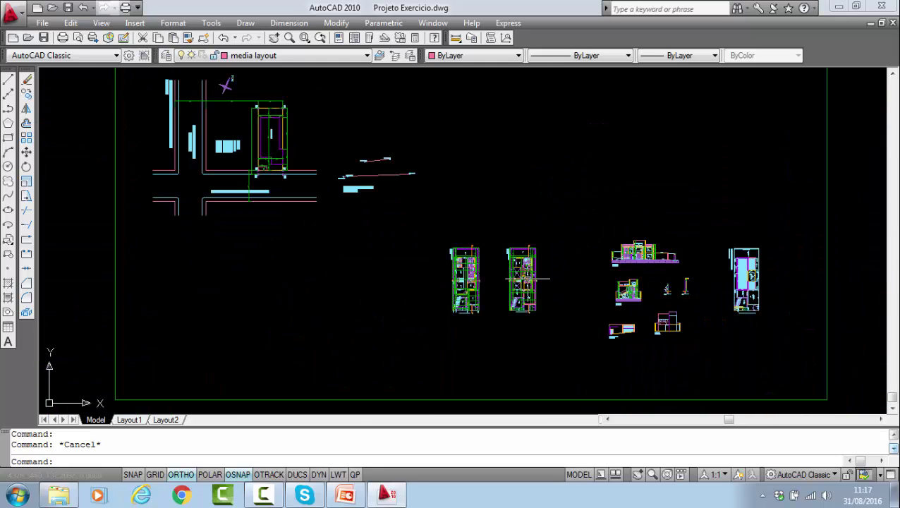
scroll(501, 230, down, 4)
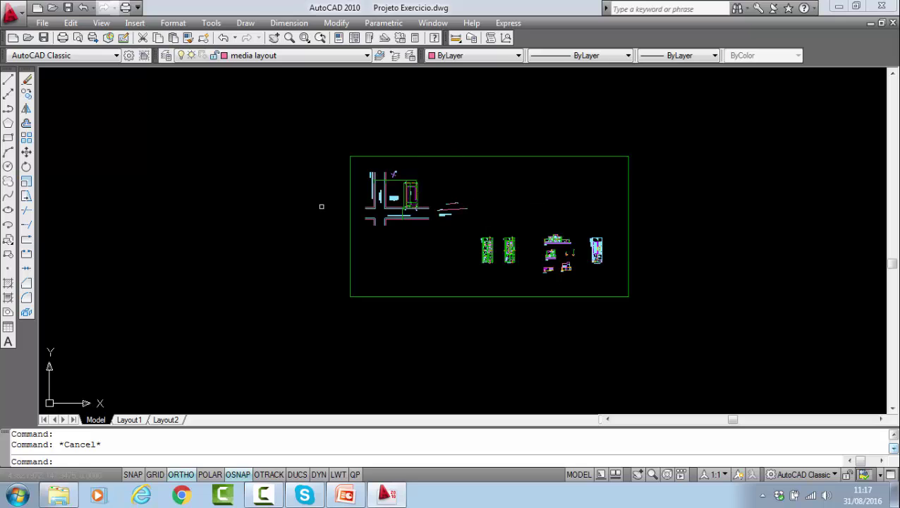
click(26, 79)
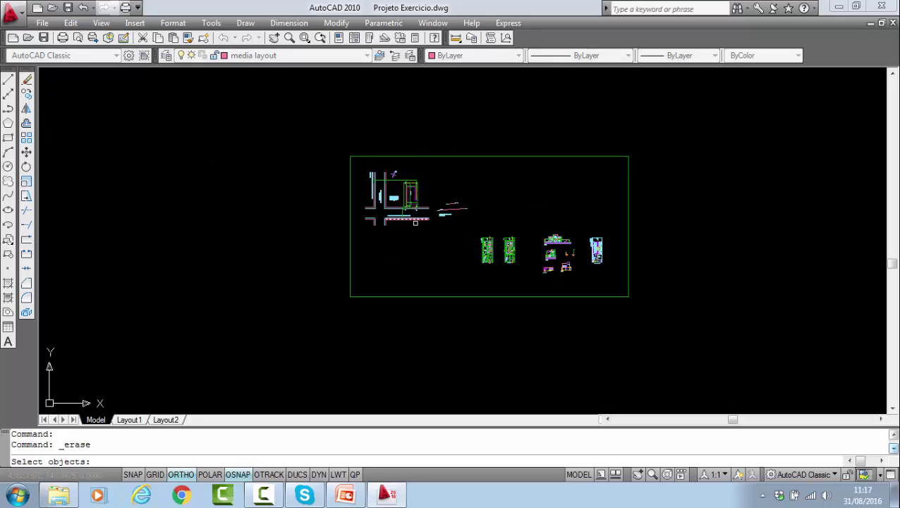
click(477, 231)
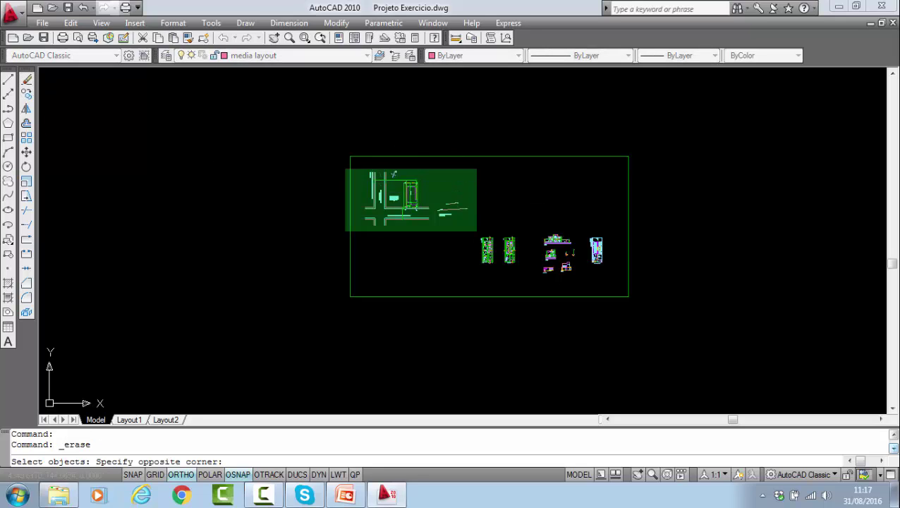
click(325, 140)
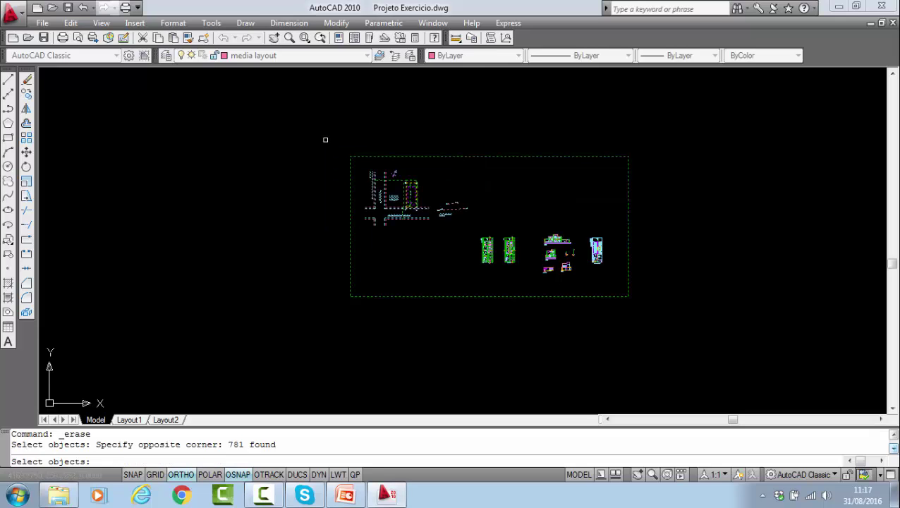
key(Return)
- Erase the sections, facades and small details located between the second-floor plan and the roof plan
scroll(602, 252, up, 10)
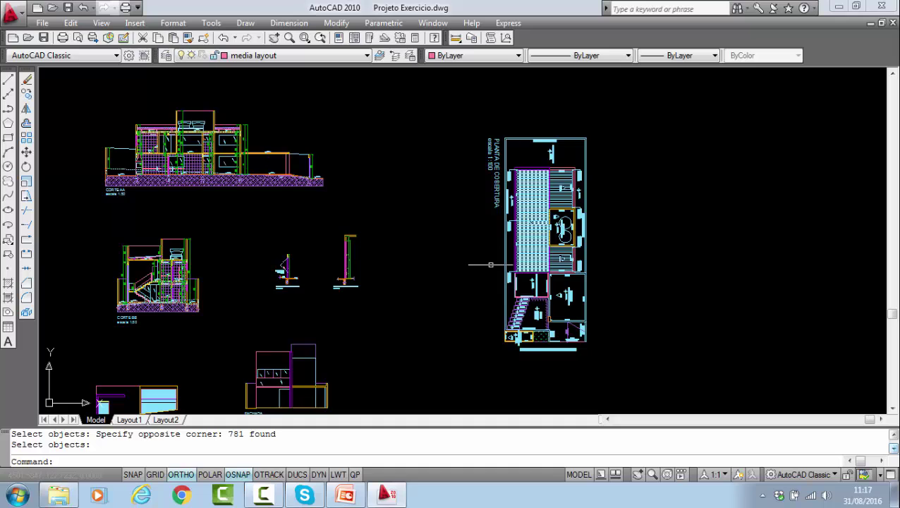
scroll(490, 264, down, 2)
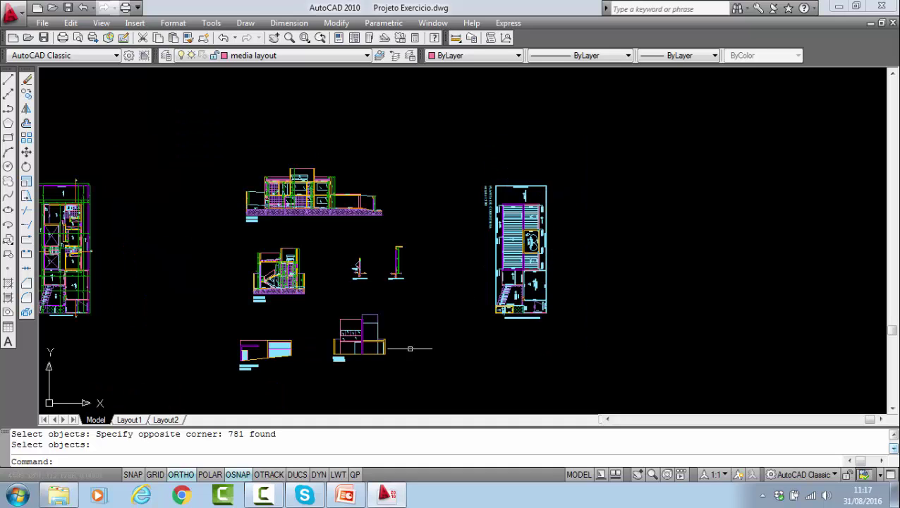
key(Return)
click(417, 386)
click(188, 117)
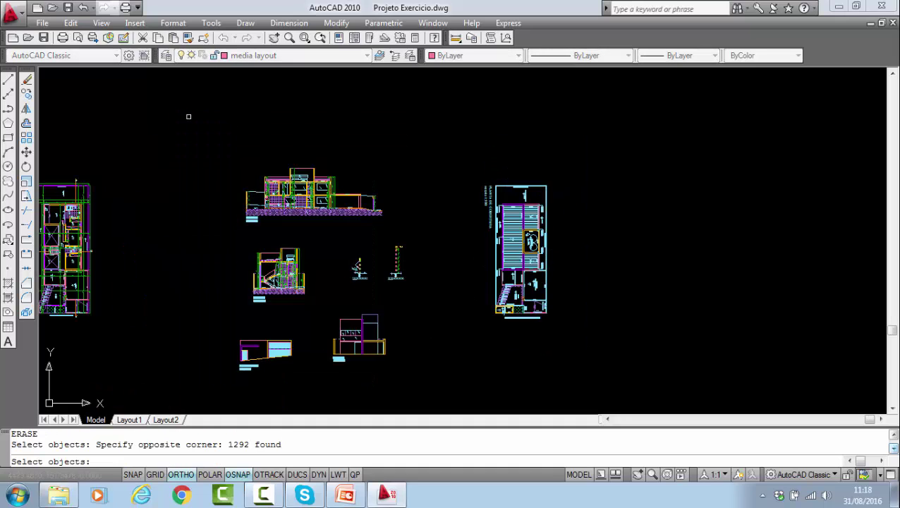
key(Return)
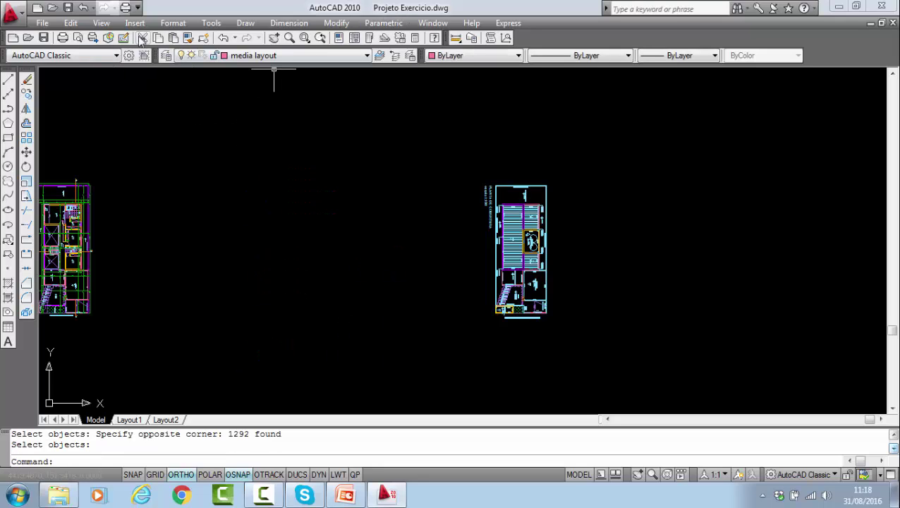
- Save the drawing as a new file named Planta de referencia in the Projetos Curso folder
click(42, 23)
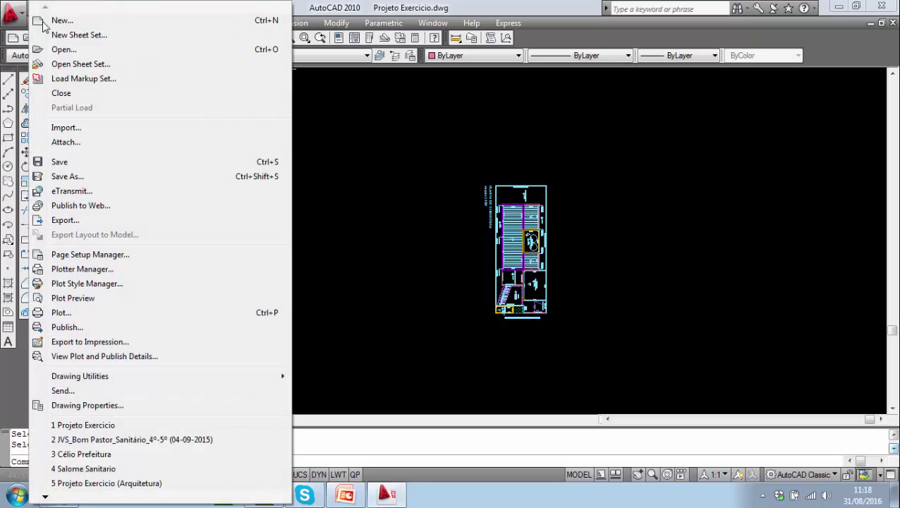
click(63, 175)
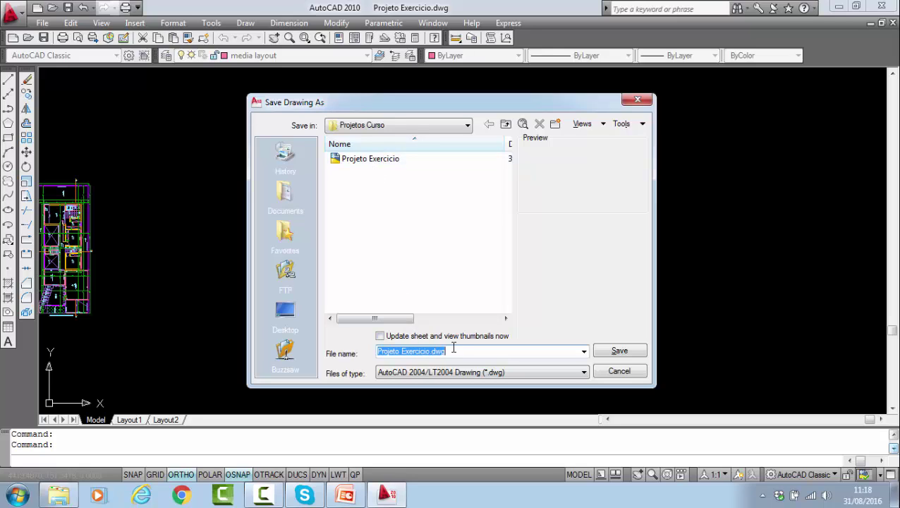
text(Planta de referencia)
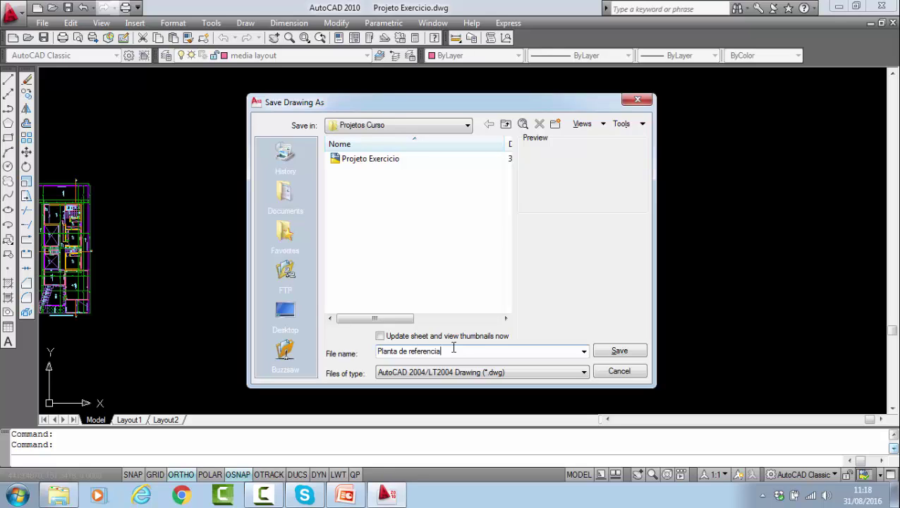
click(617, 351)
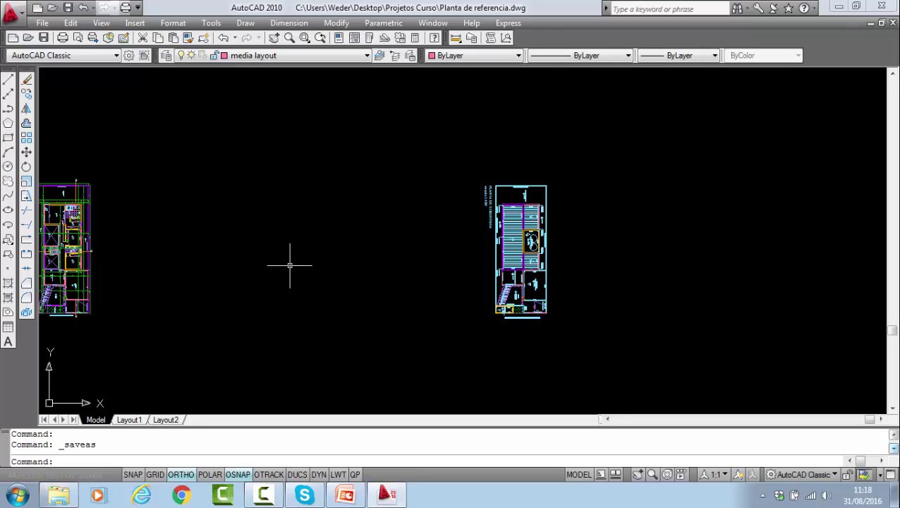
- Identify the layer of the overall width dimension above the first-floor plan and turn off the cotas layer
scroll(292, 258, down, 8)
middle_drag(261, 257, 412, 225)
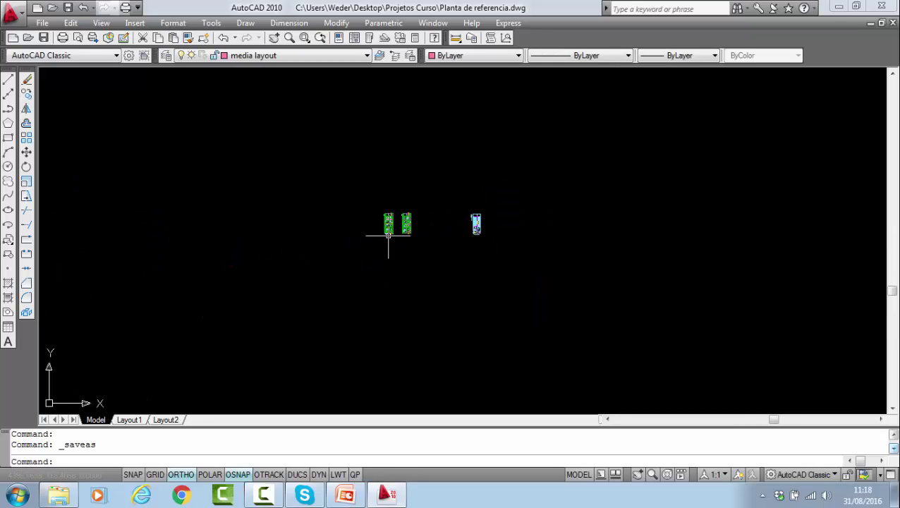
scroll(383, 237, up, 6)
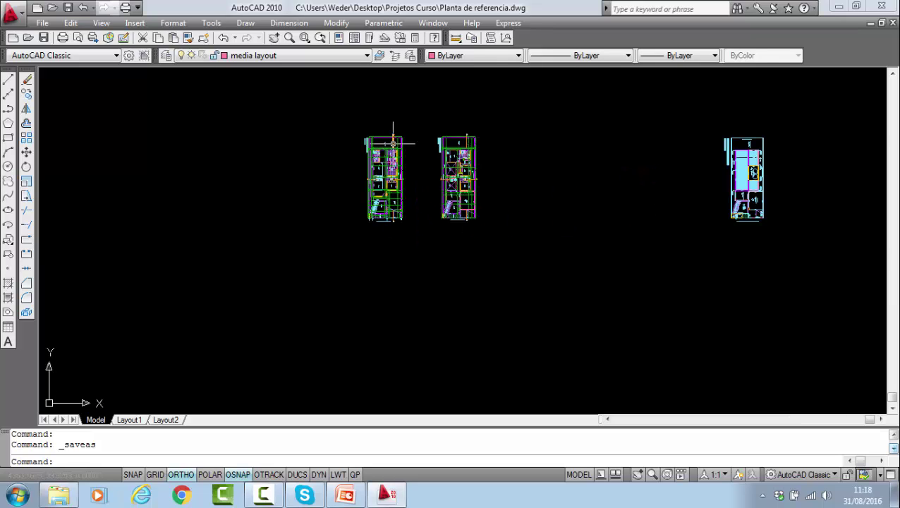
scroll(391, 142, up, 8)
scroll(346, 106, up, 3)
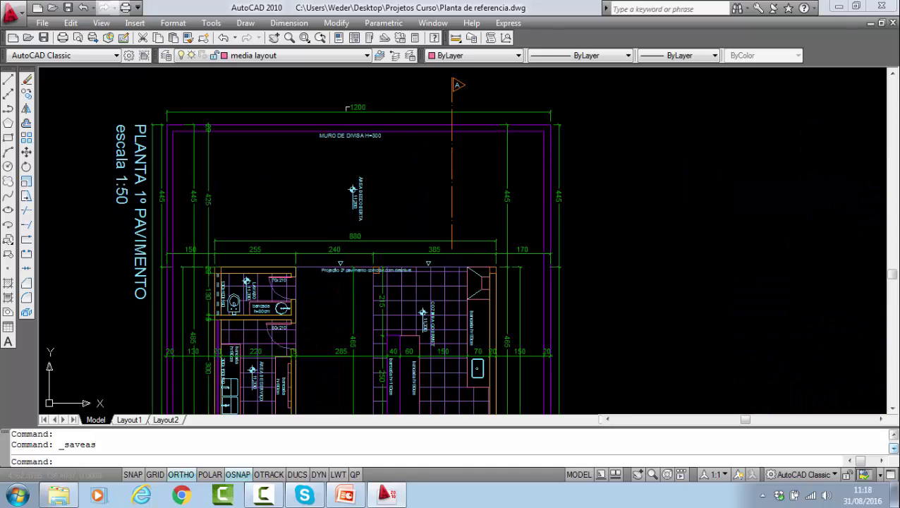
scroll(402, 195, down, 2)
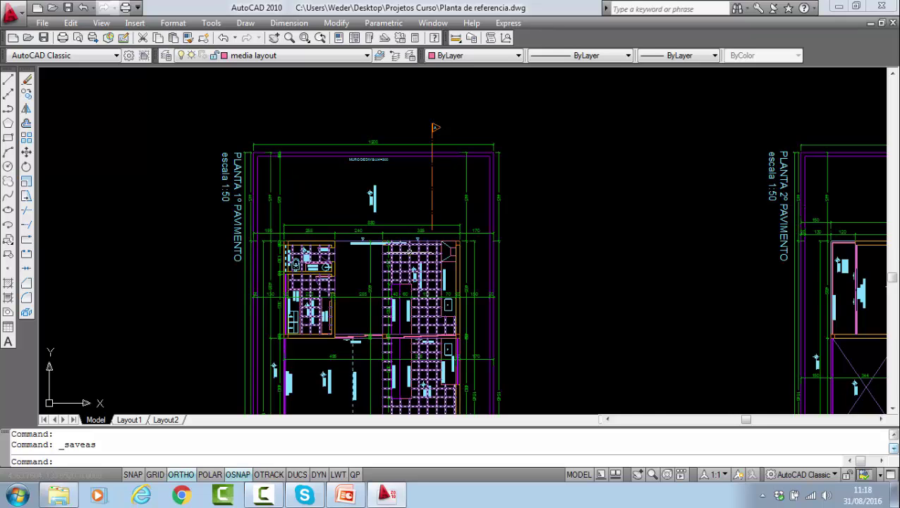
scroll(392, 247, down, 4)
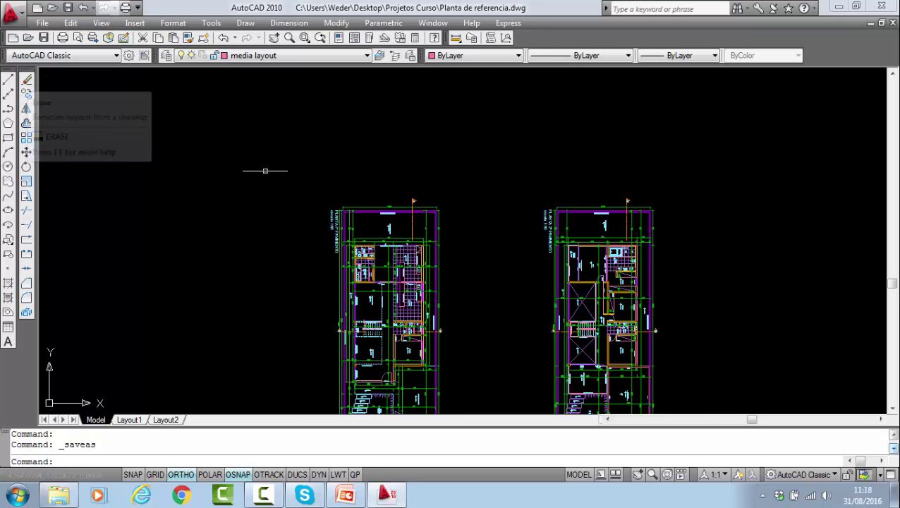
scroll(406, 210, up, 3)
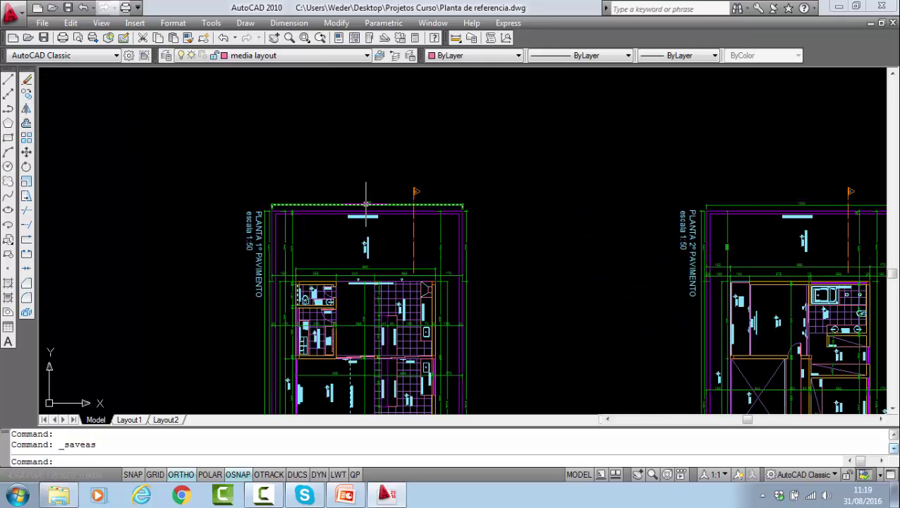
click(366, 205)
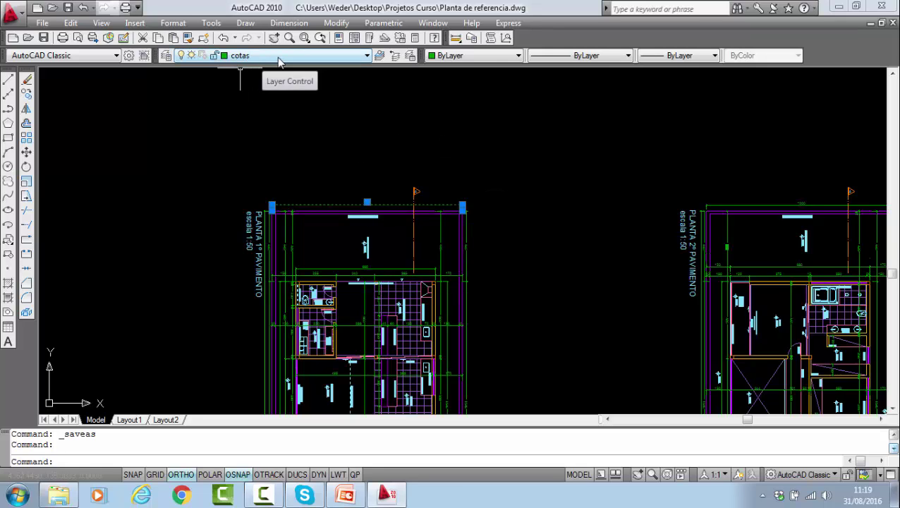
click(365, 57)
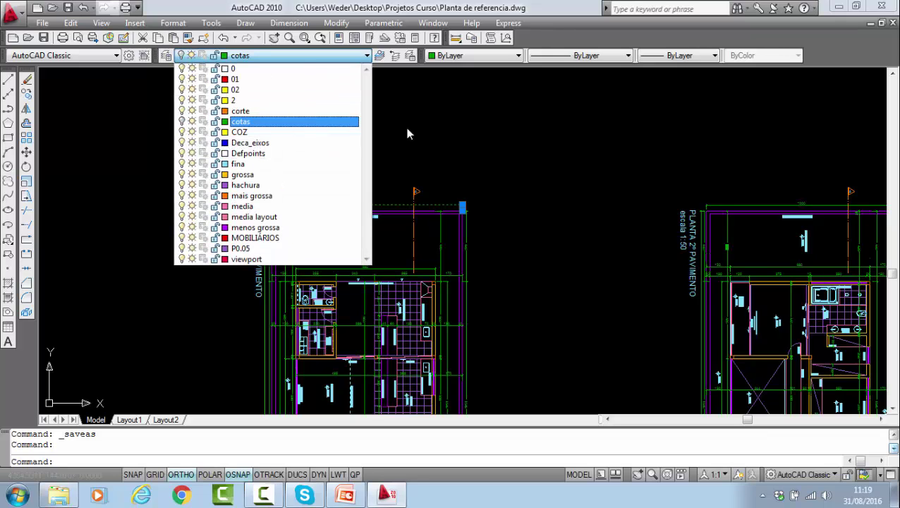
click(464, 125)
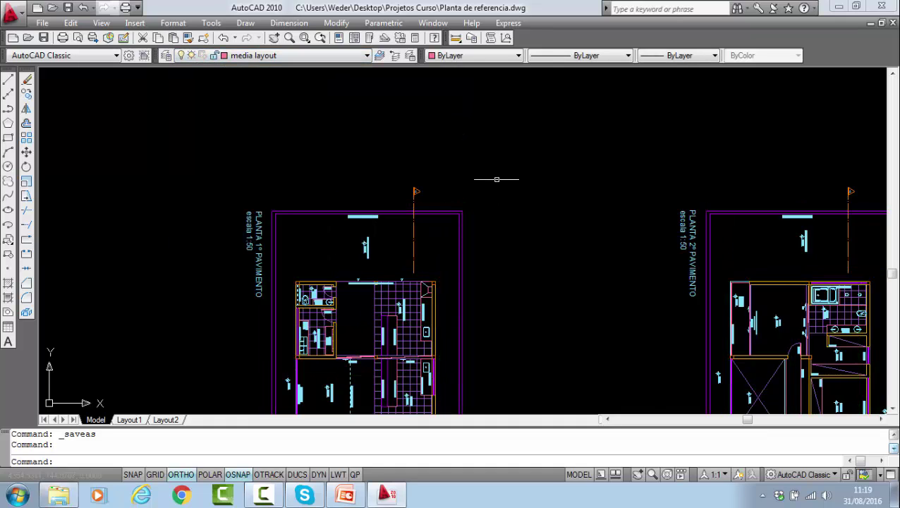
- Check the layers of the section marker's triangle, its letter A and the section line above the first-floor plan
scroll(485, 179, down, 4)
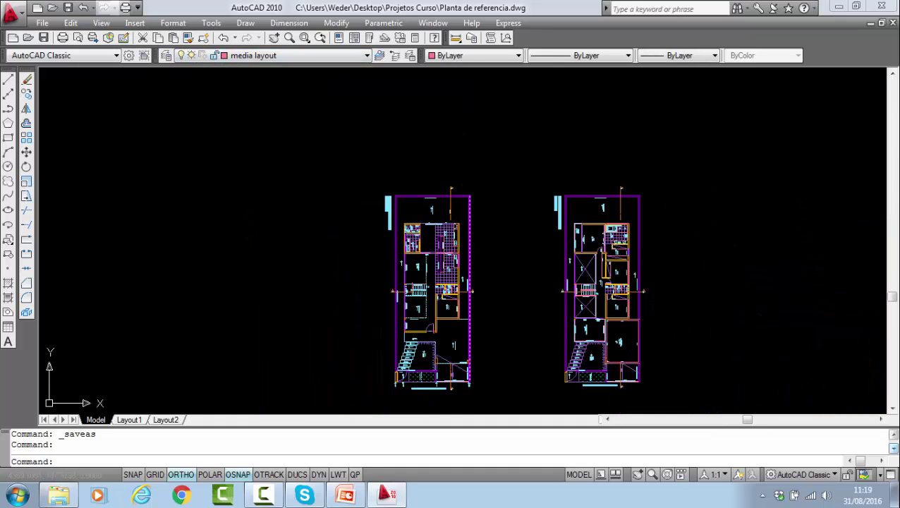
scroll(457, 191, up, 6)
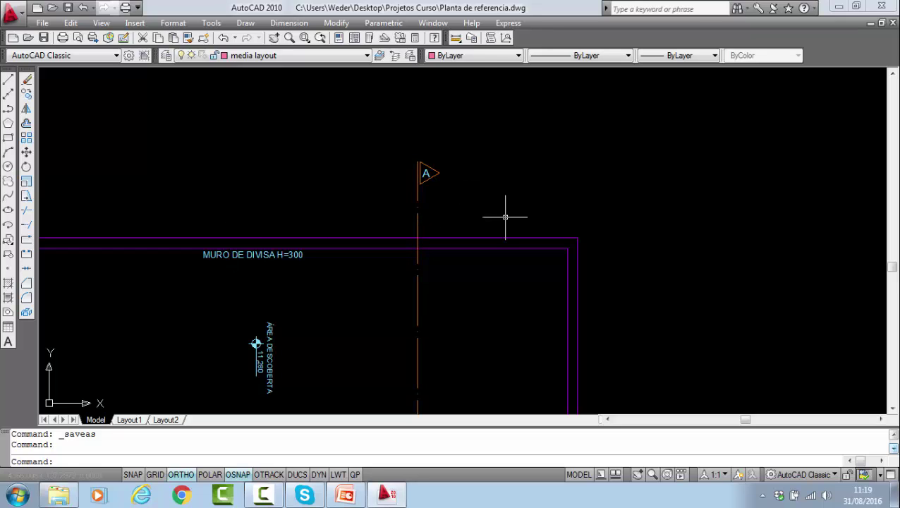
click(426, 169)
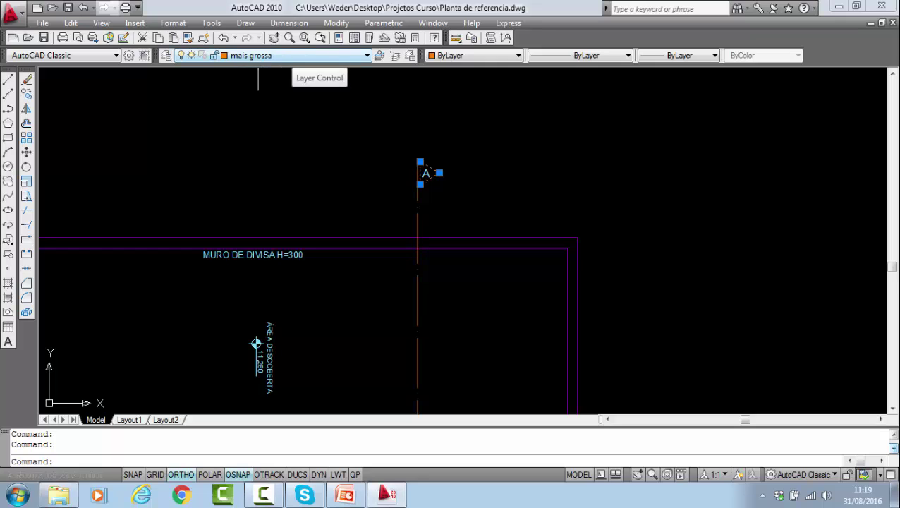
key(Escape)
click(426, 175)
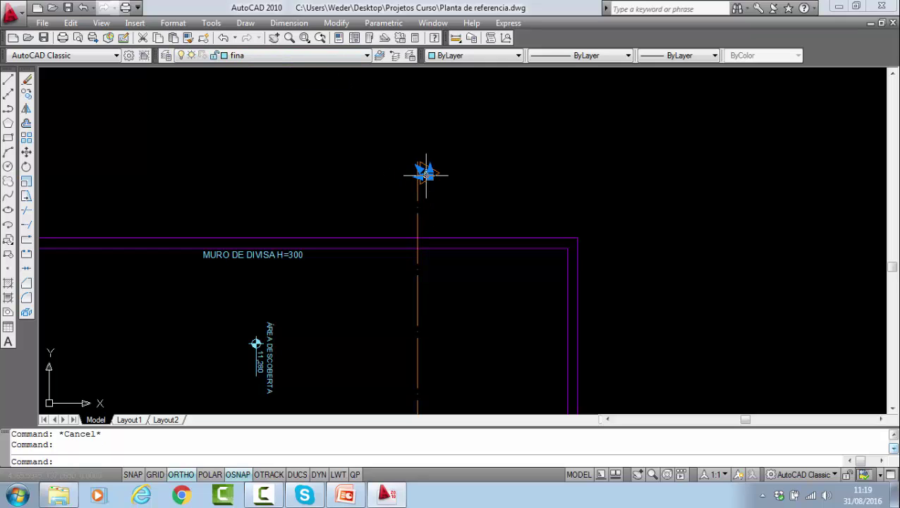
key(Escape)
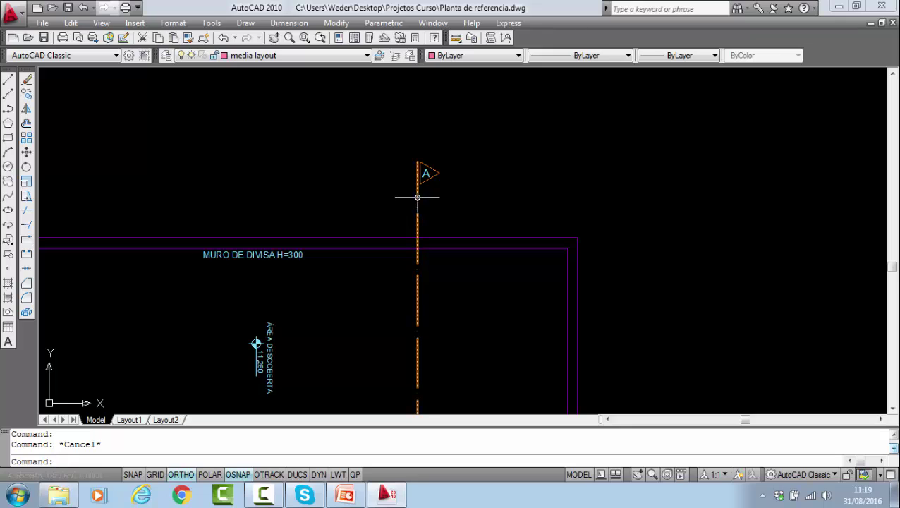
click(417, 197)
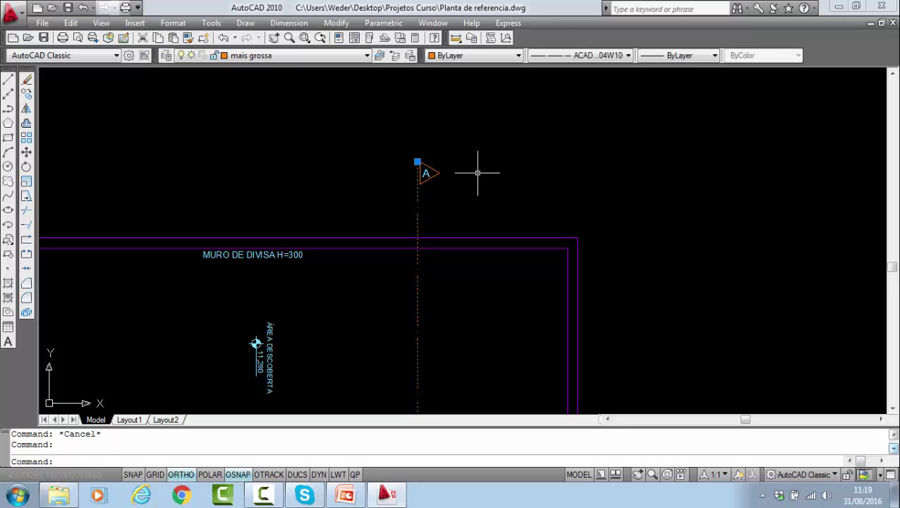
key(Escape)
- Identify the layer of the kitchen floor hatch in the first-floor plan and turn off the P0.05 layer
scroll(476, 175, down, 4)
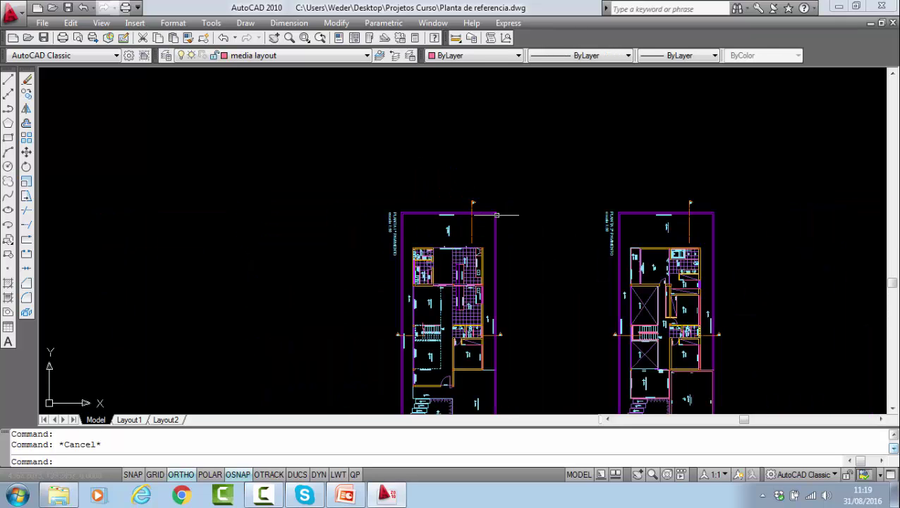
scroll(437, 190, down, 2)
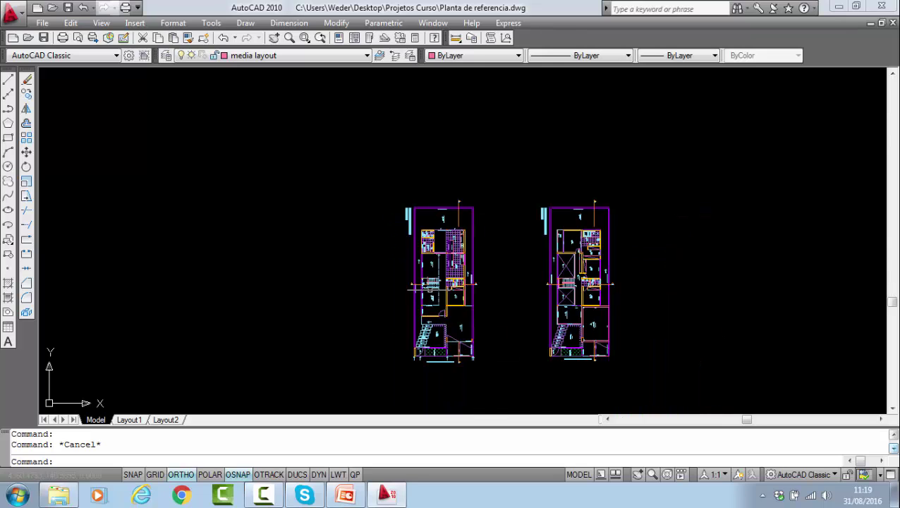
scroll(429, 285, up, 8)
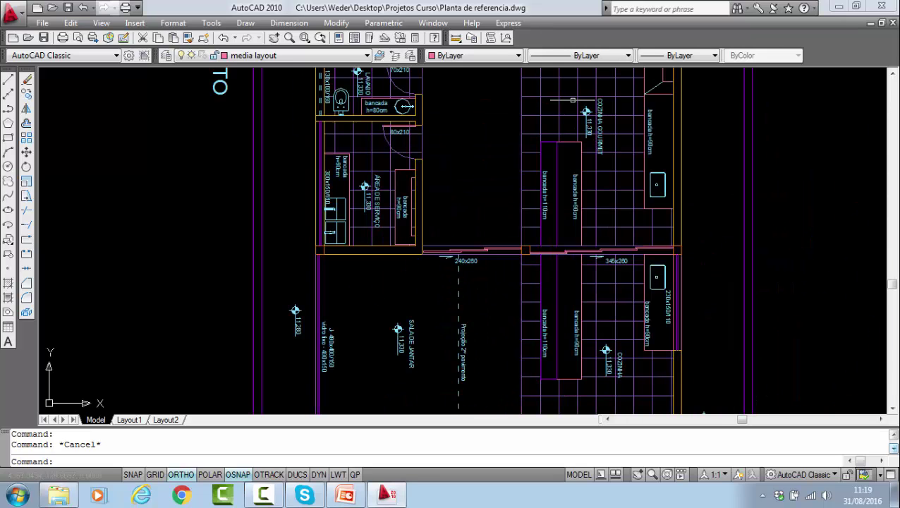
click(558, 97)
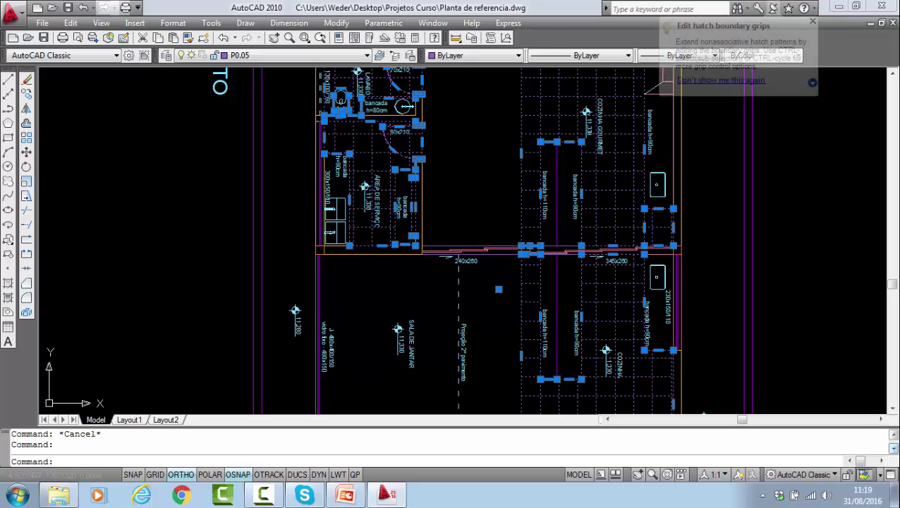
click(270, 61)
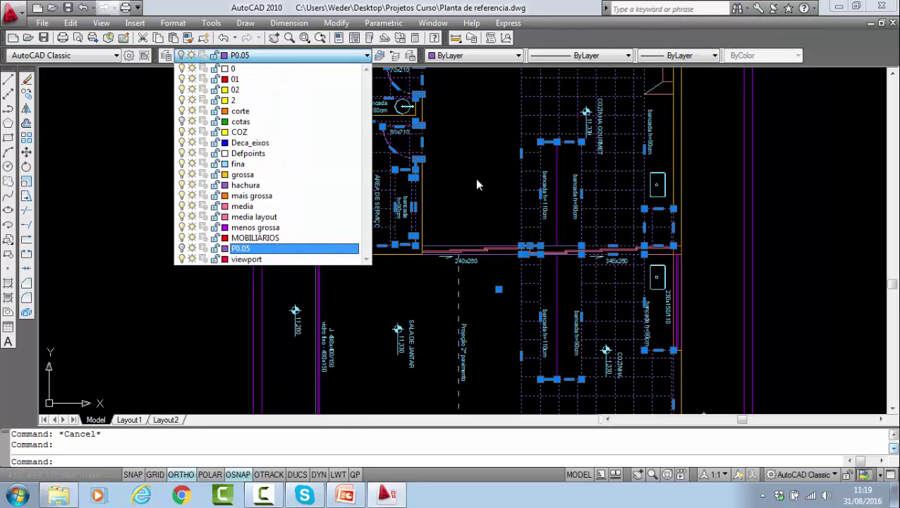
scroll(476, 185, down, 6)
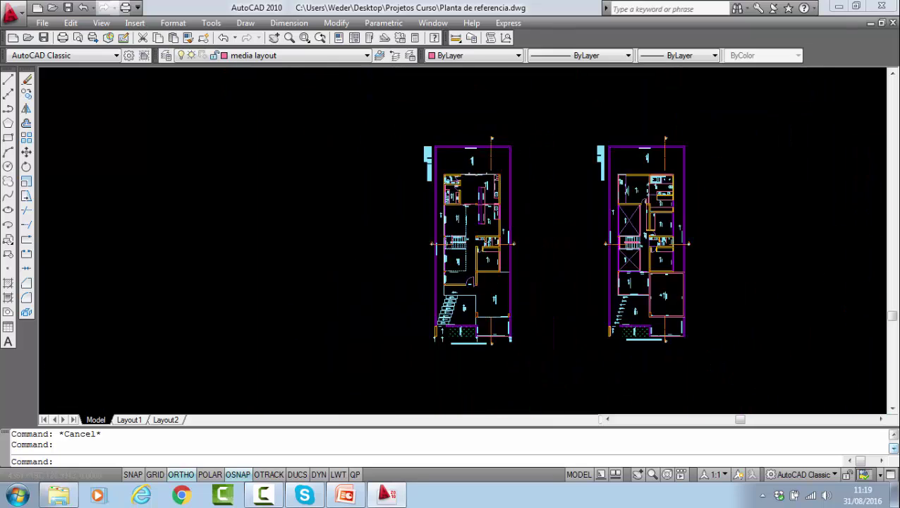
scroll(470, 203, down, 4)
scroll(522, 212, up, 6)
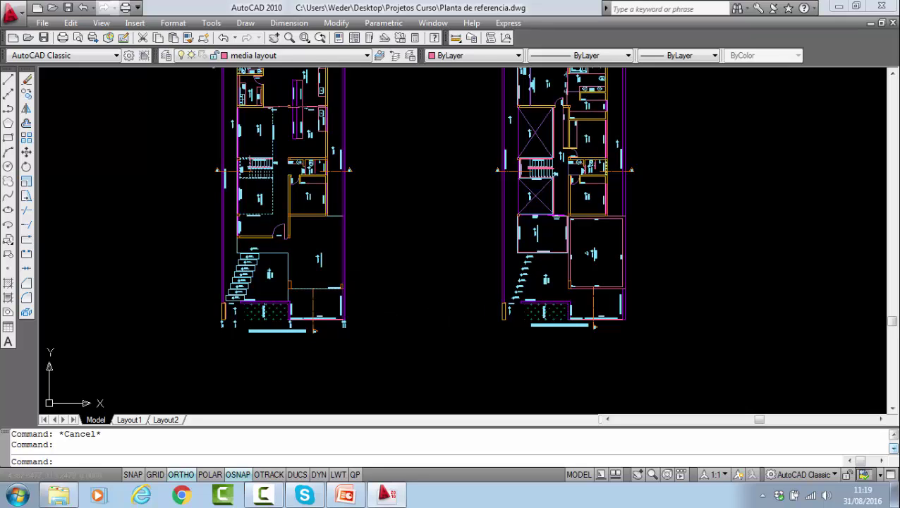
- Identify the layer of the garden hatch at the front of the first-floor plan and turn off the hachura layer
scroll(373, 179, down, 3)
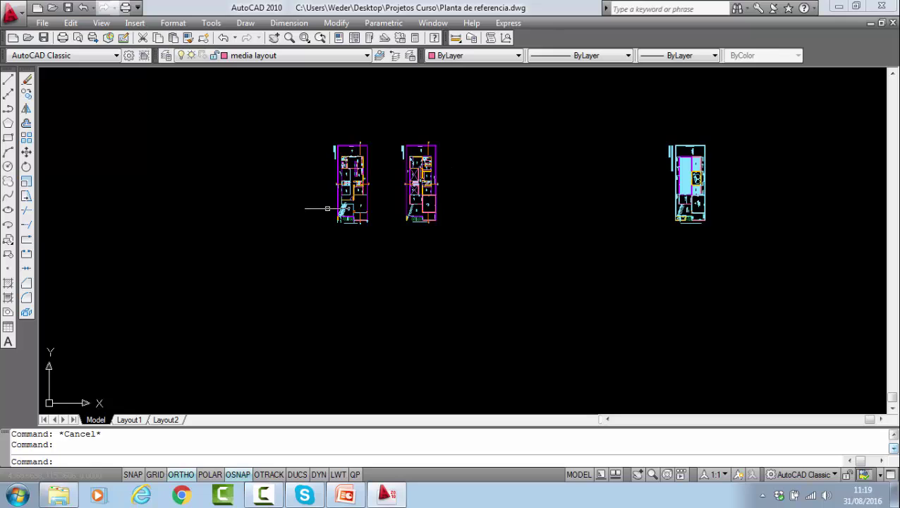
scroll(353, 213, up, 10)
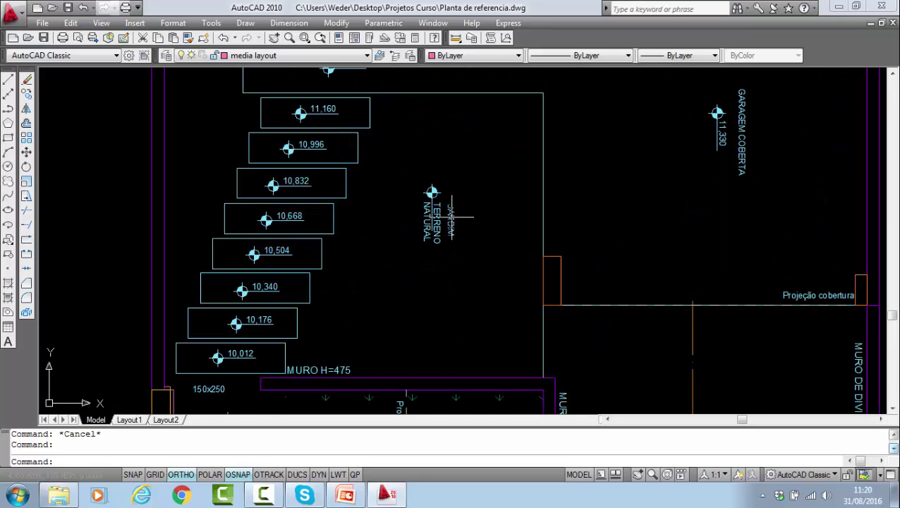
scroll(431, 212, down, 4)
scroll(430, 316, up, 3)
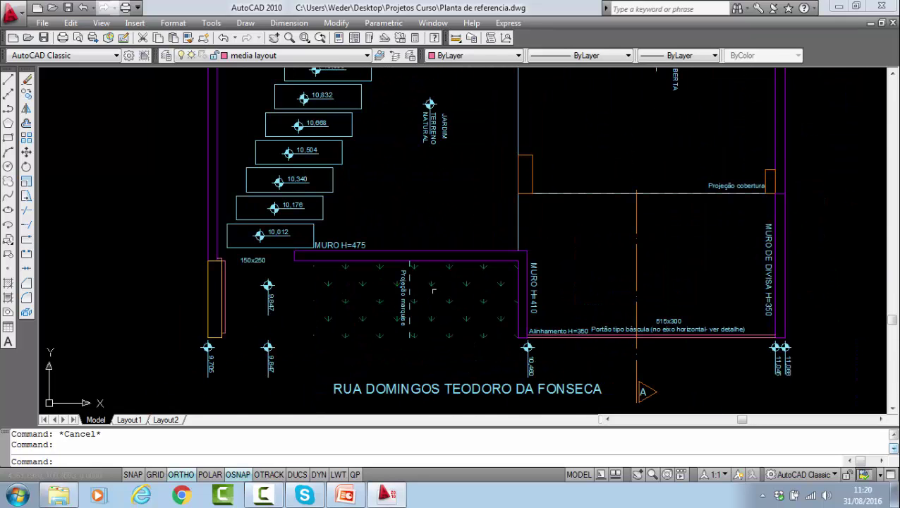
click(431, 285)
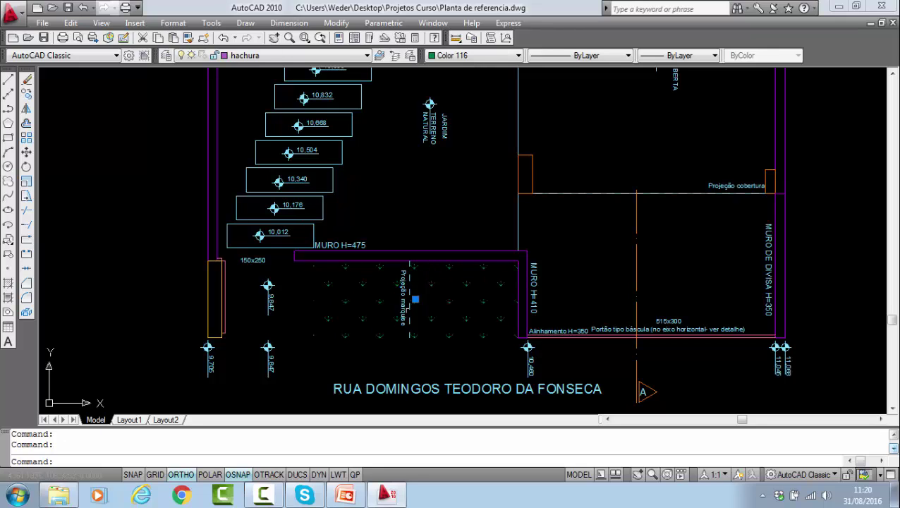
click(268, 56)
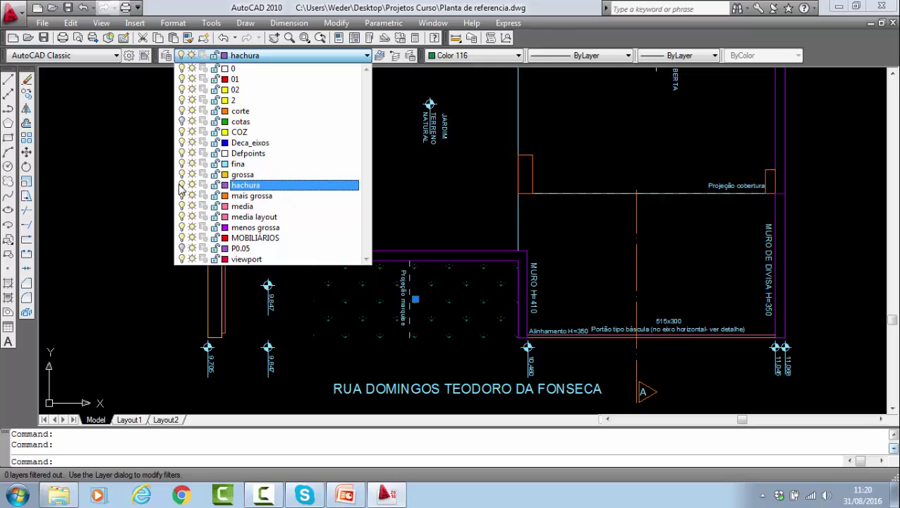
key(Down)
key(Down)
key(Down)
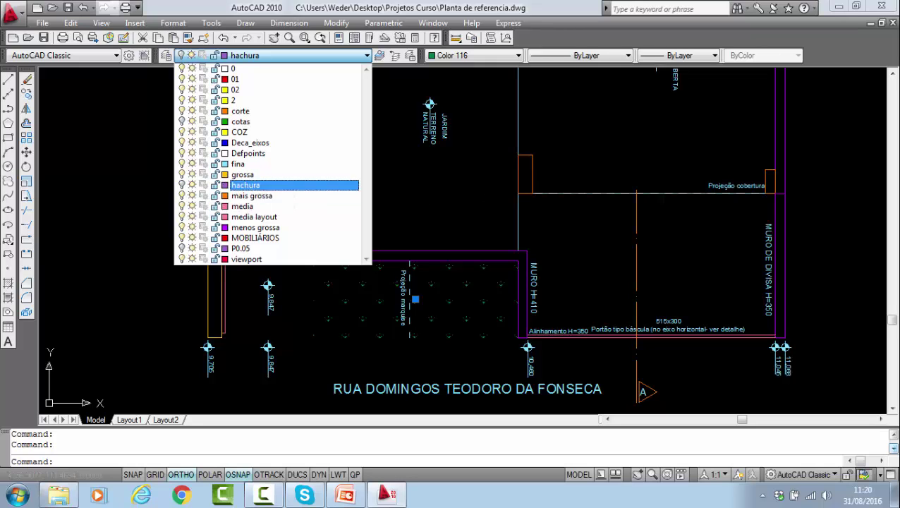
key(Return)
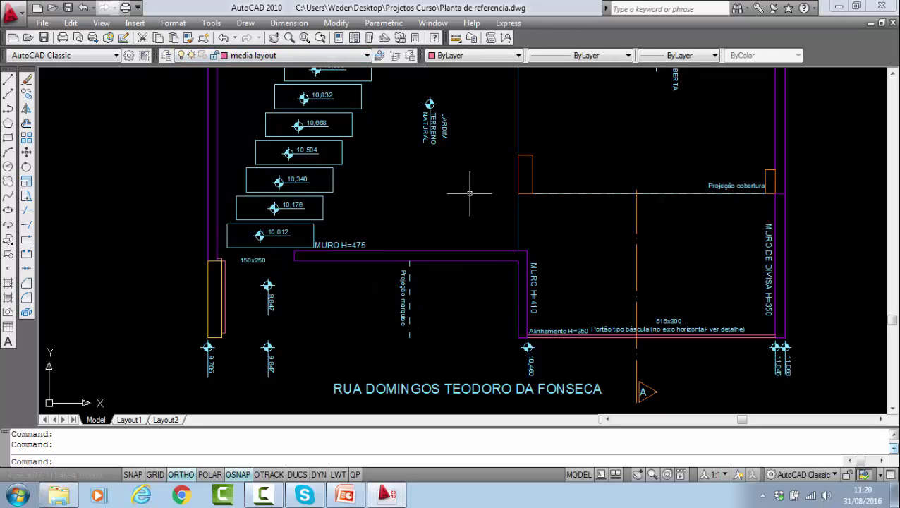
- Examine the first-floor plan's dining room, kitchen and stair area for the details still shown
scroll(469, 192, down, 5)
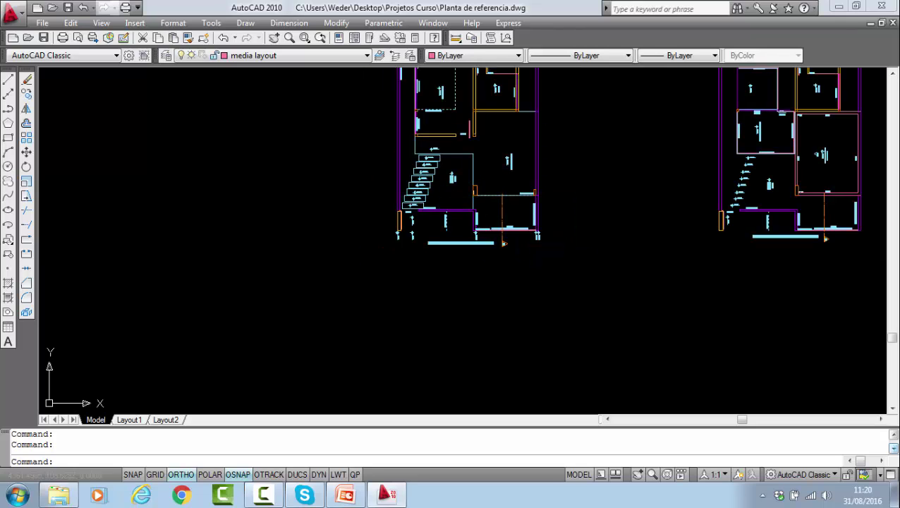
scroll(637, 180, down, 3)
middle_drag(618, 137, 528, 190)
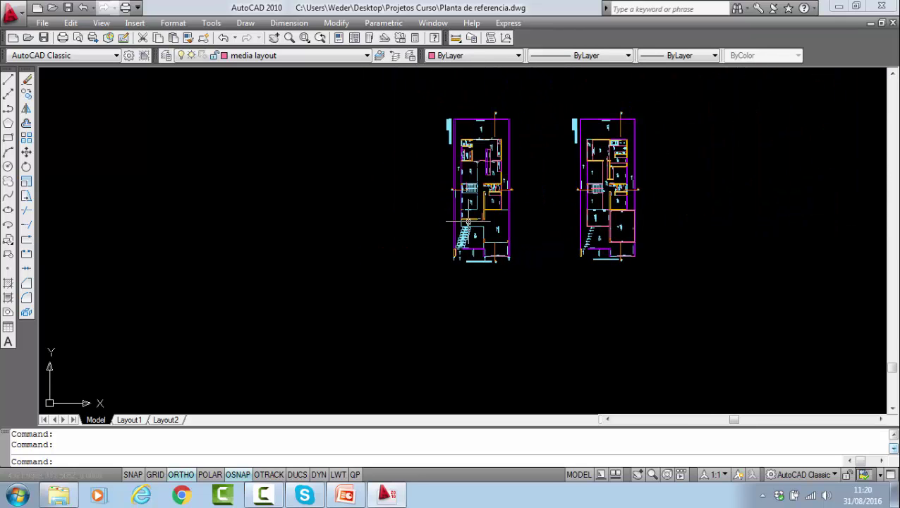
scroll(527, 163, up, 5)
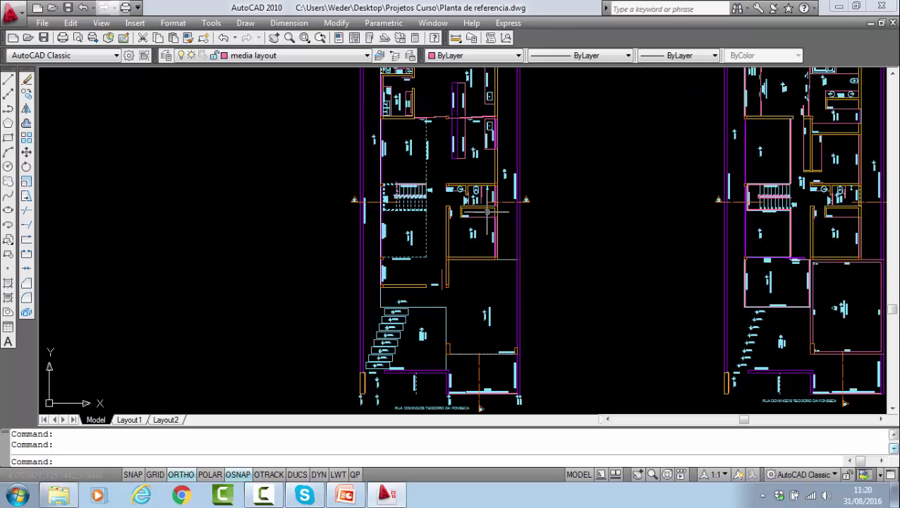
scroll(467, 105, up, 4)
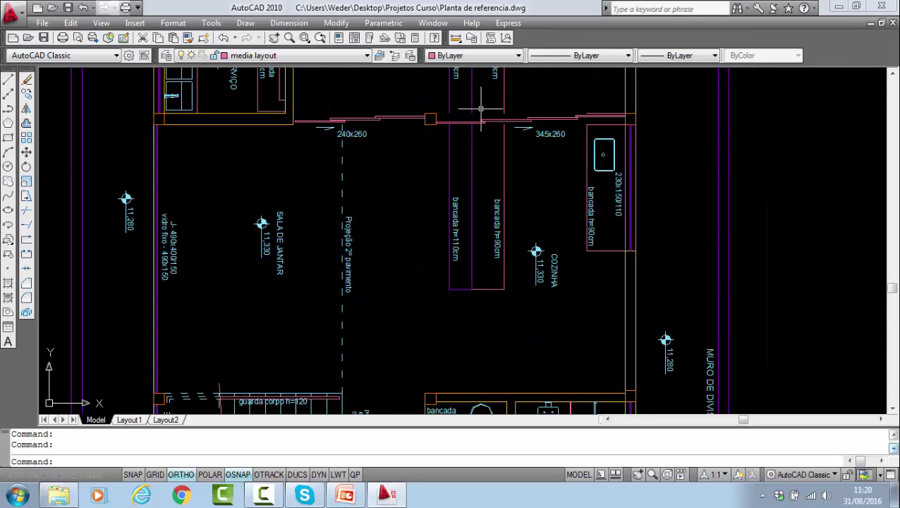
scroll(384, 123, down, 2)
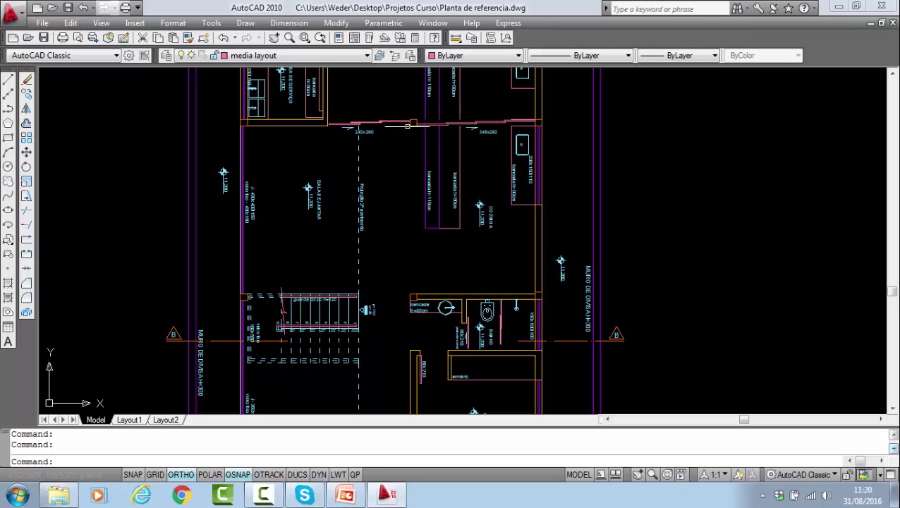
scroll(524, 136, down, 6)
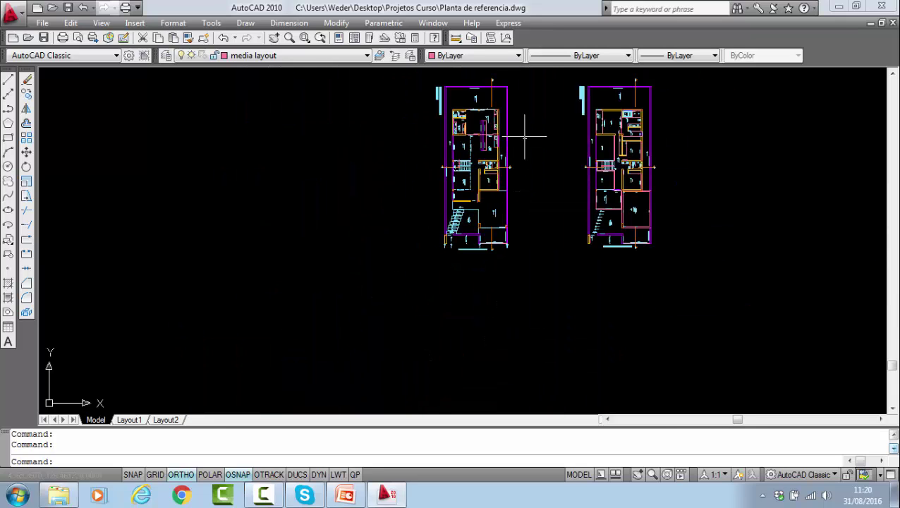
- Examine the second-floor plan from the suite, veranda and closet down to the stairs, bedrooms and front area
scroll(639, 129, up, 5)
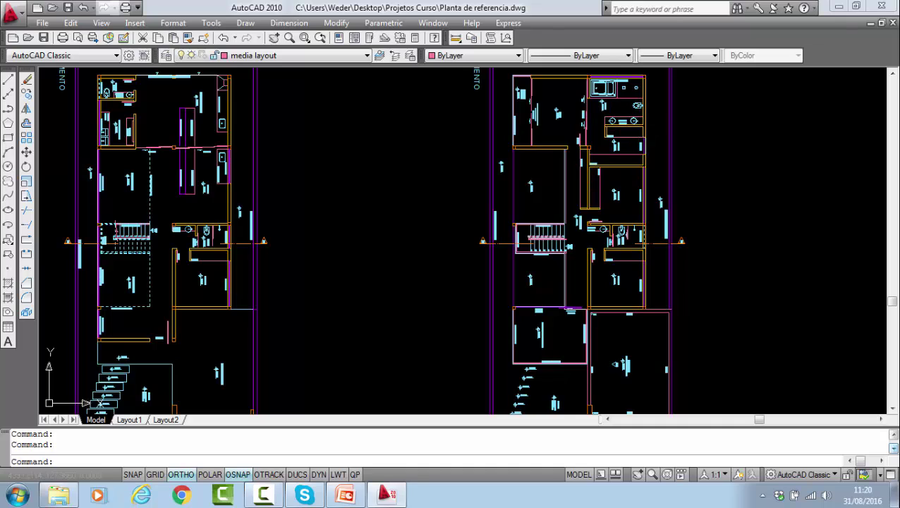
scroll(613, 130, up, 7)
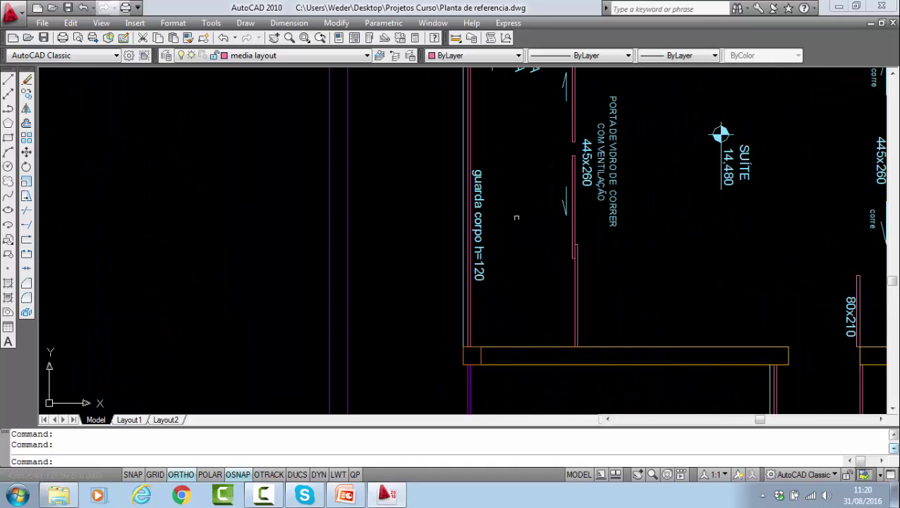
scroll(646, 161, down, 2)
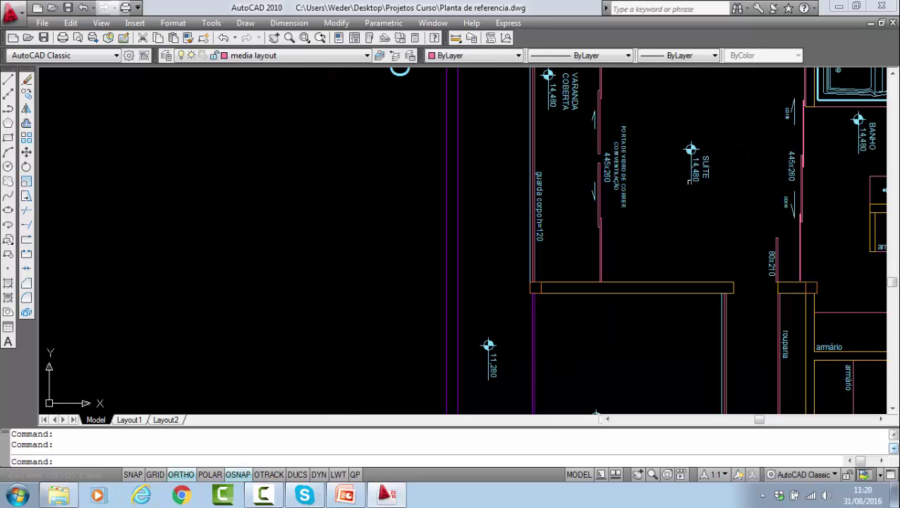
scroll(738, 178, down, 2)
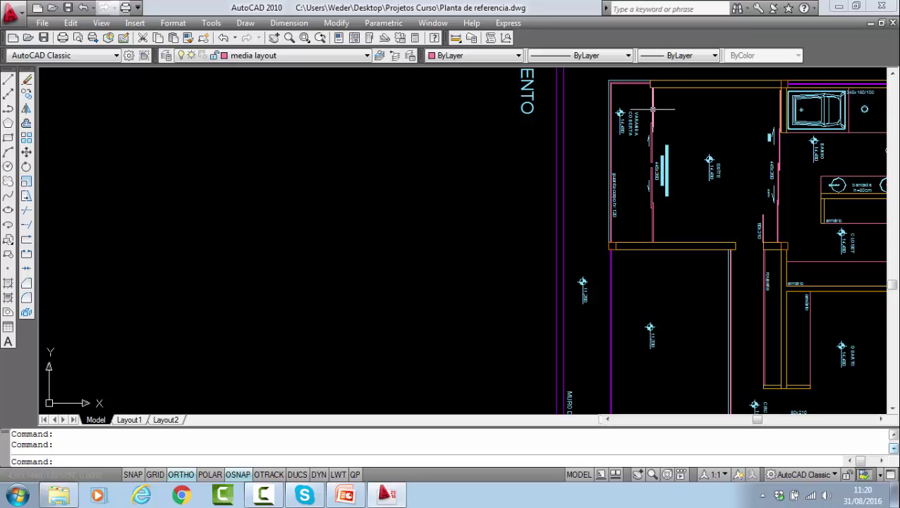
scroll(652, 166, up, 3)
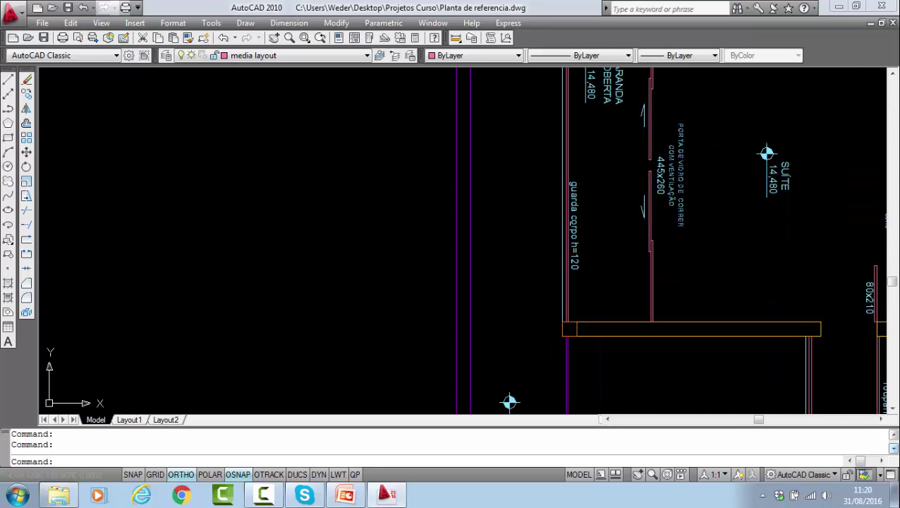
scroll(569, 223, down, 3)
scroll(790, 186, up, 3)
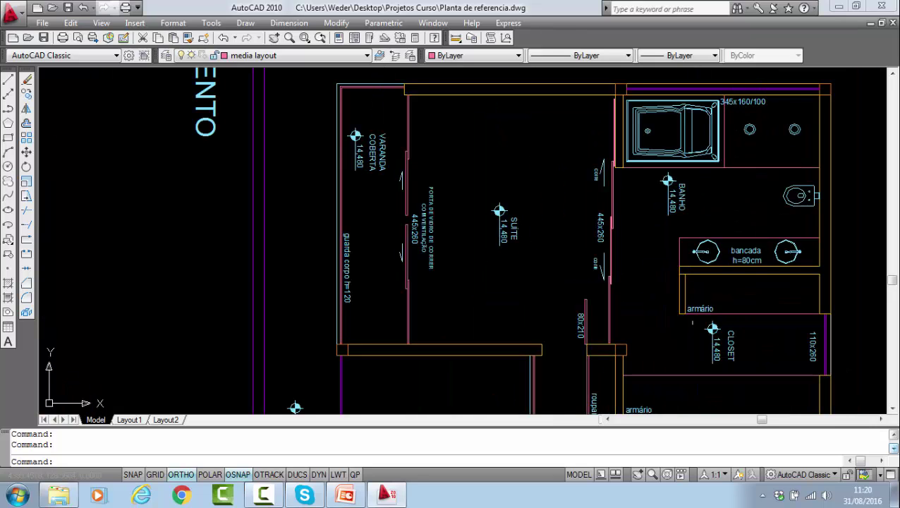
scroll(698, 212, down, 3)
middle_drag(698, 338, 681, 91)
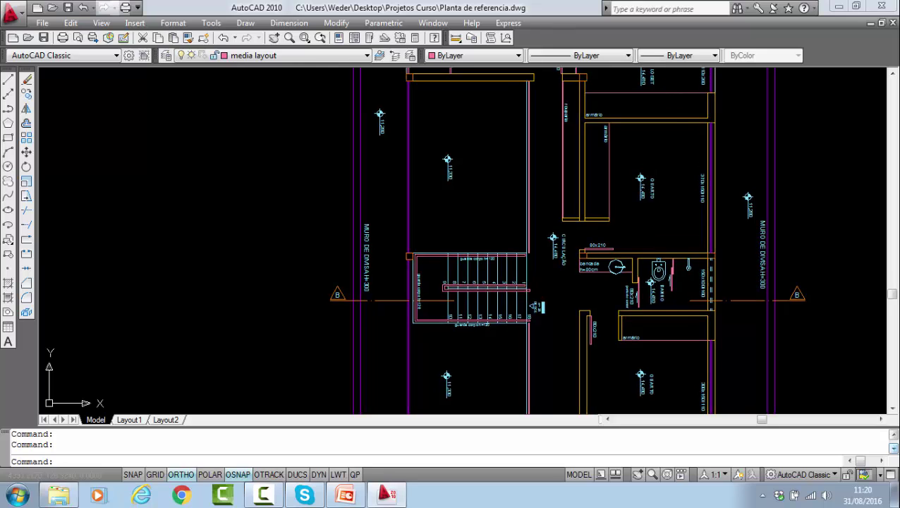
scroll(684, 152, down, 2)
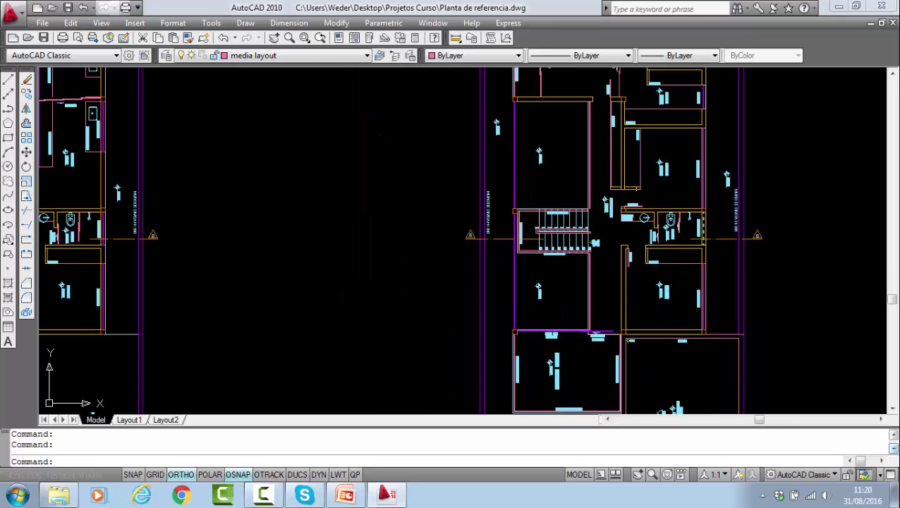
scroll(535, 212, down, 3)
middle_drag(446, 330, 447, 213)
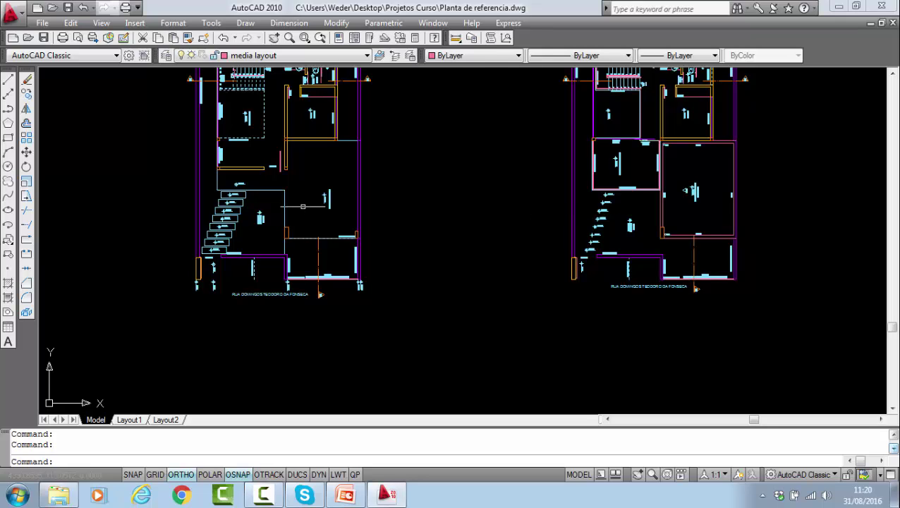
scroll(554, 205, down, 5)
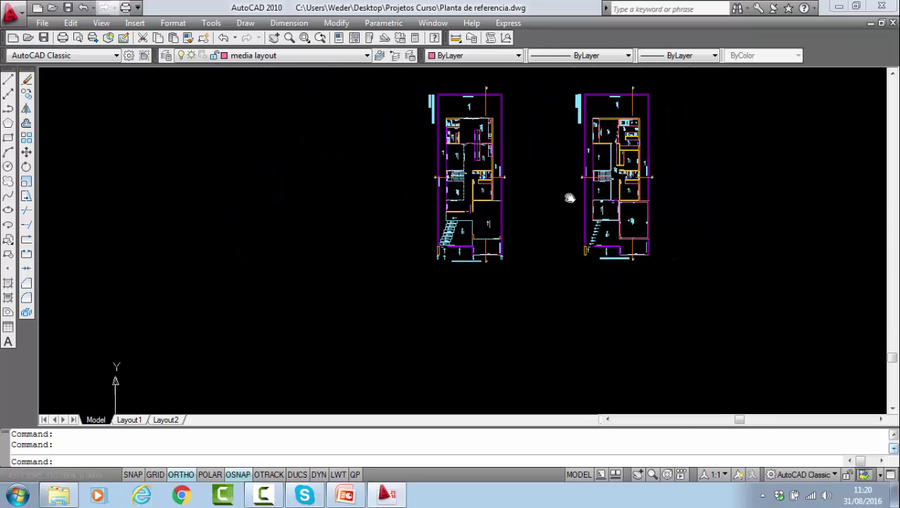
- Erase the entrance steps and their level marks beside the front garden of the first-floor plan
scroll(482, 231, up, 10)
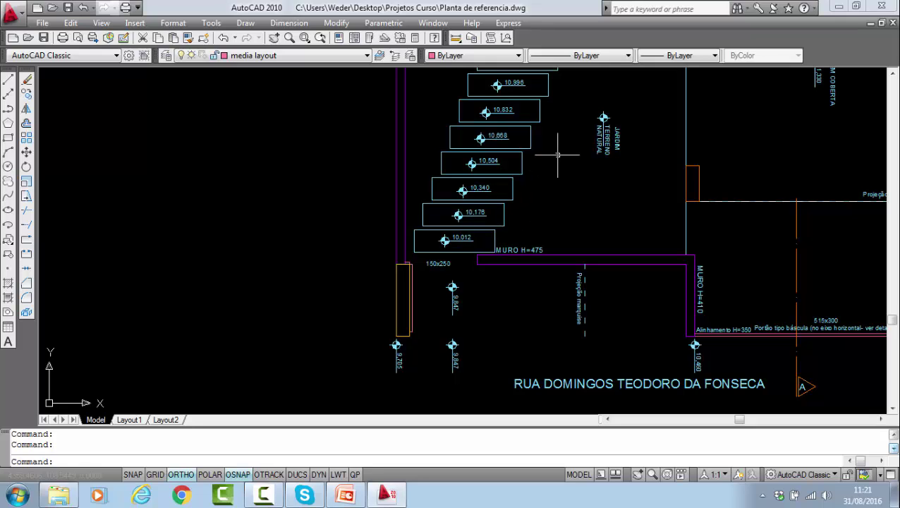
scroll(543, 250, down, 5)
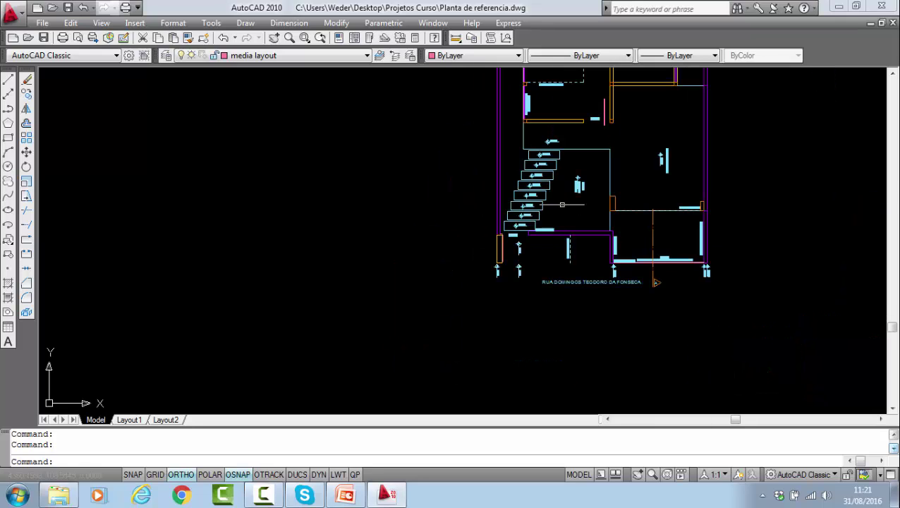
scroll(551, 139, up, 2)
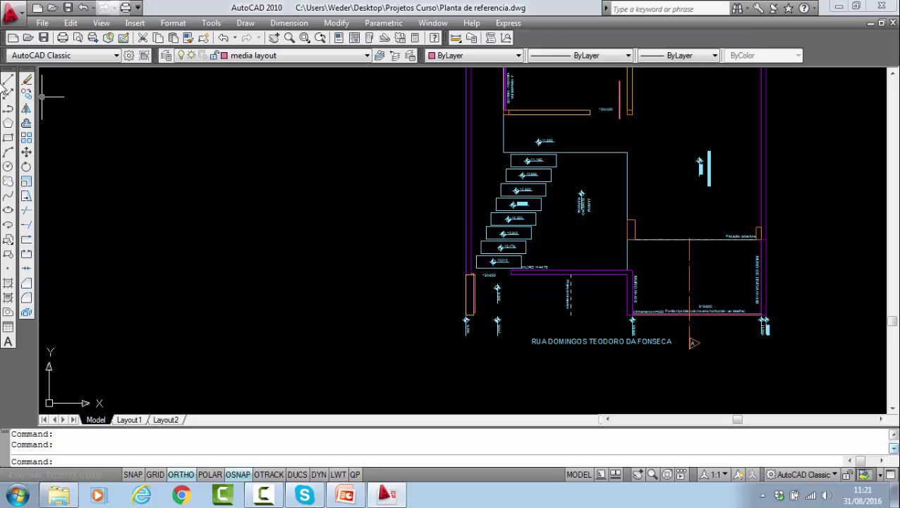
click(26, 80)
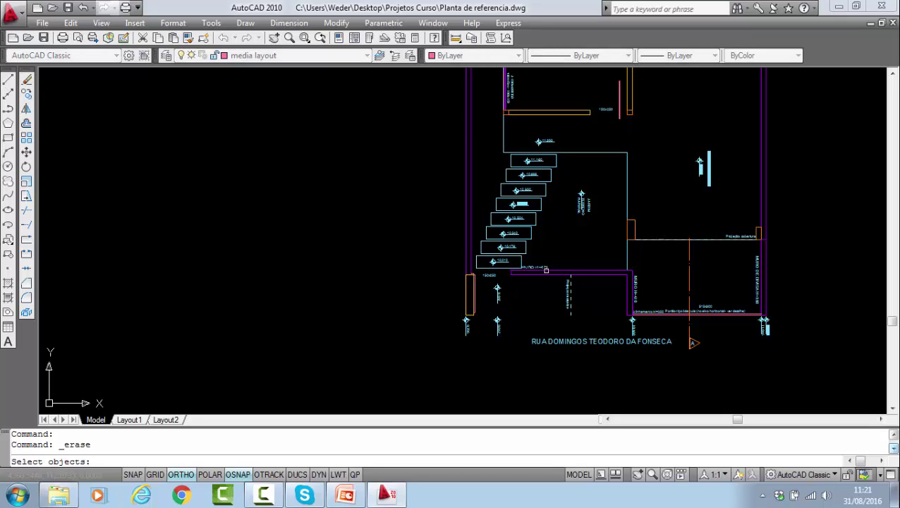
click(528, 259)
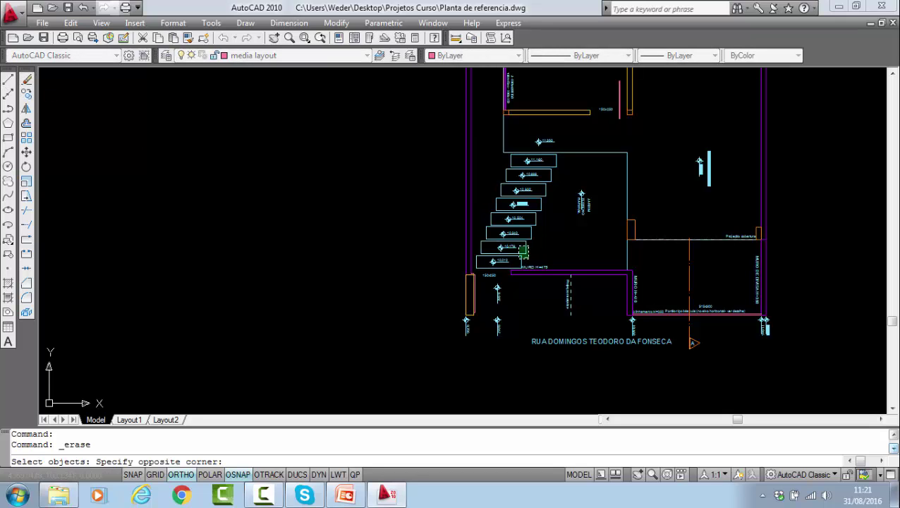
click(500, 161)
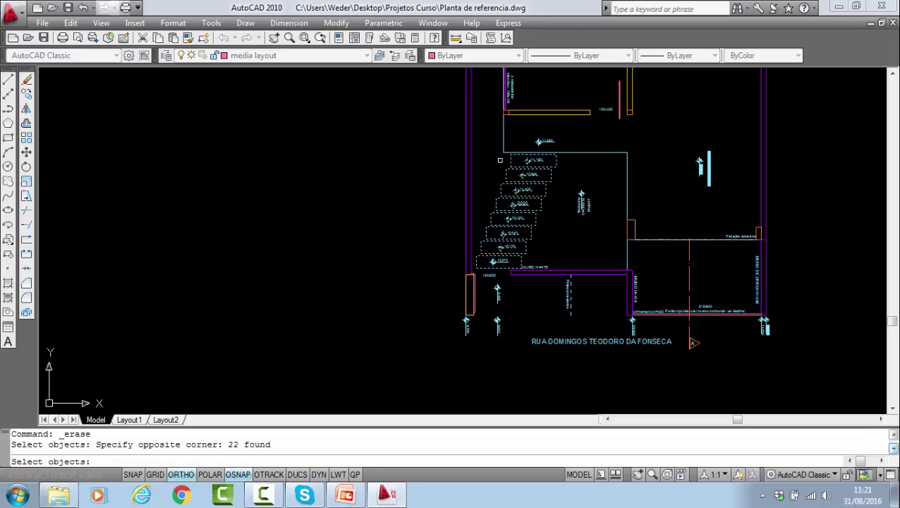
key(Return)
key(Return)
click(501, 252)
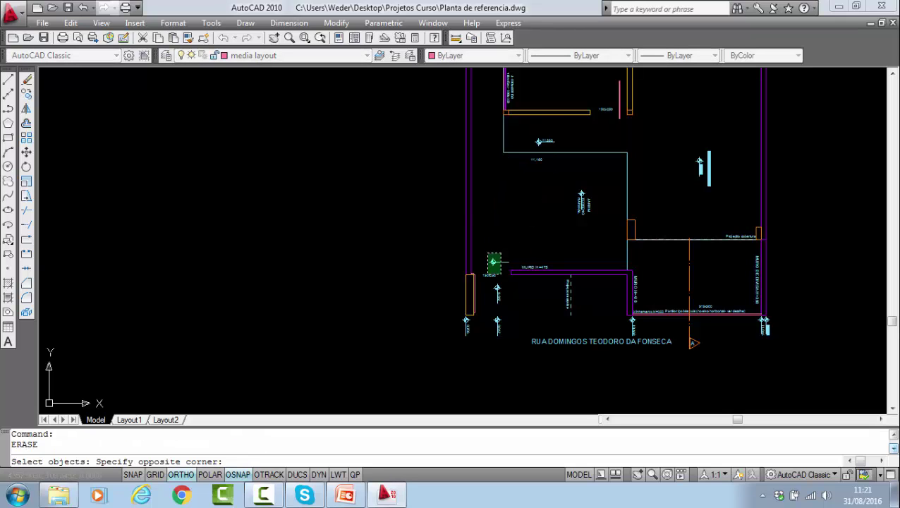
click(483, 279)
key(Return)
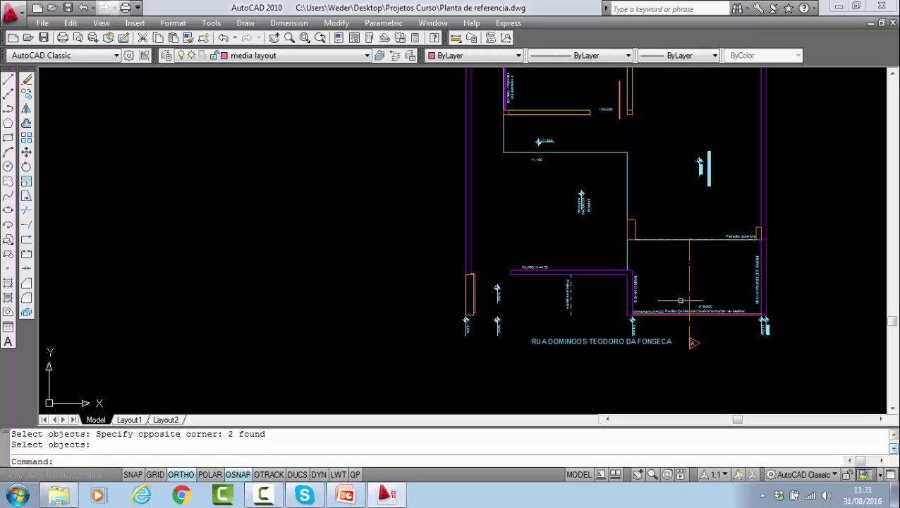
- Erase the street name text below the first-floor plan
key(Return)
click(616, 342)
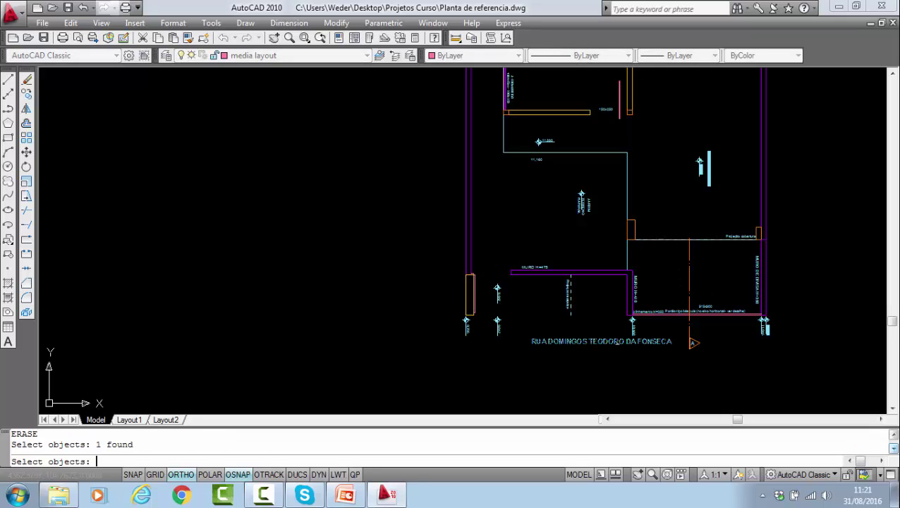
key(Return)
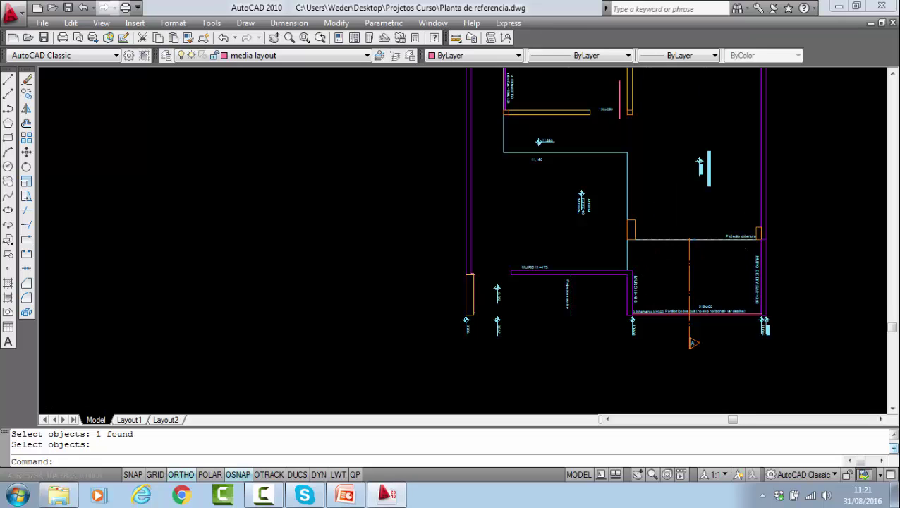
scroll(480, 268, down, 5)
middle_drag(592, 172, 505, 292)
scroll(522, 267, up, 5)
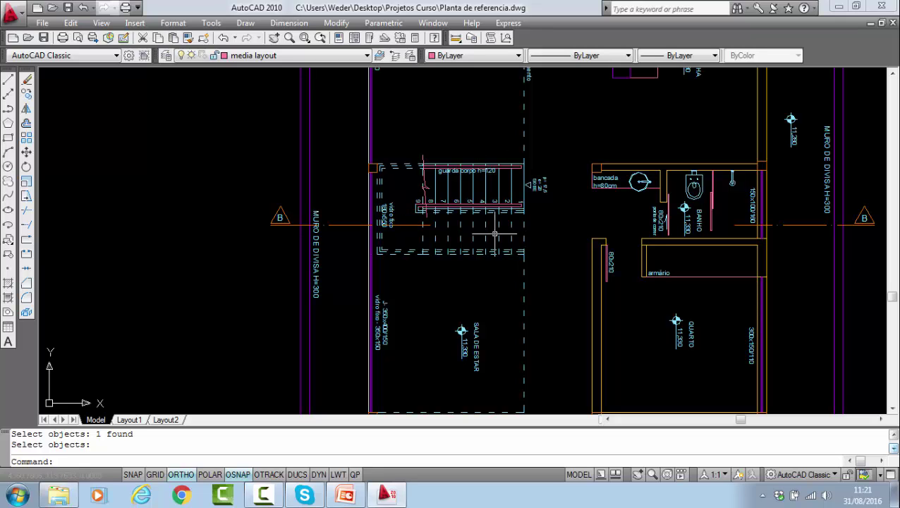
scroll(594, 214, down, 5)
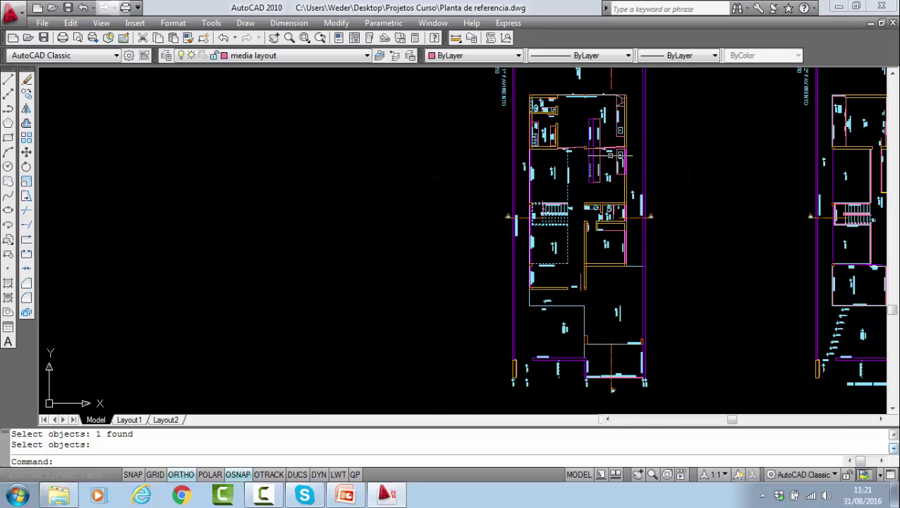
- Erase the adjoining 110 cm and 90 cm high counters and their labels in the first-floor plan's gourmet kitchen and kitchen
scroll(598, 130, up, 3)
scroll(596, 124, up, 4)
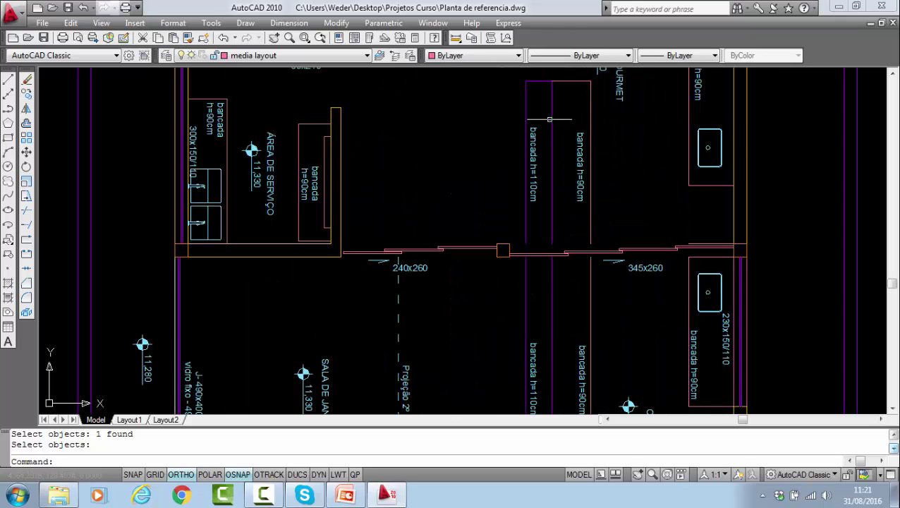
scroll(560, 184, down, 2)
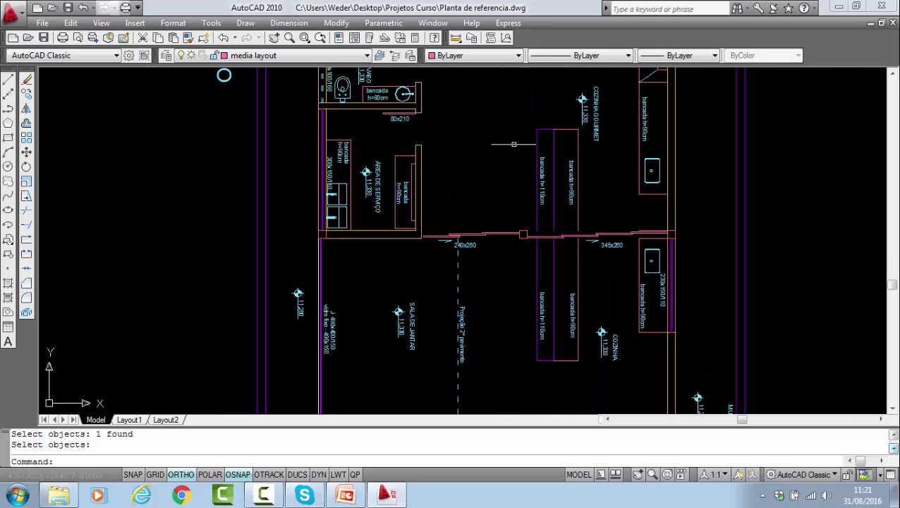
click(26, 79)
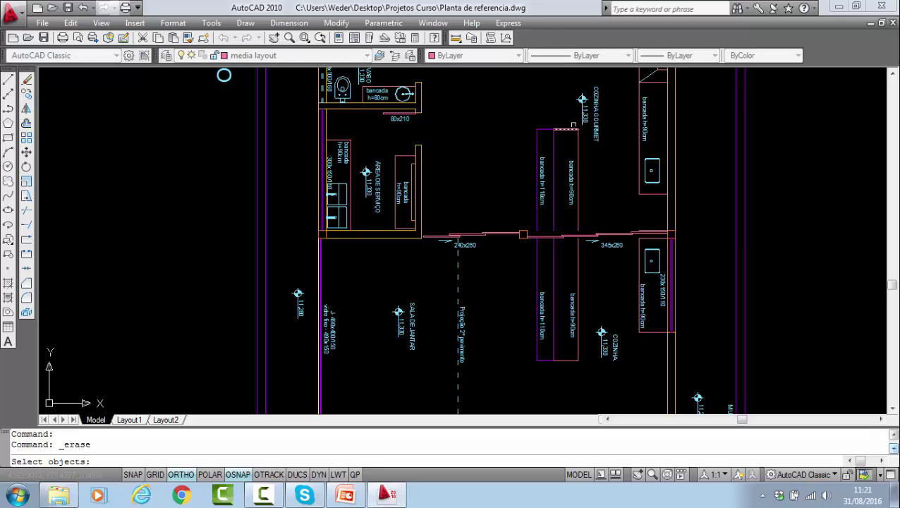
click(530, 122)
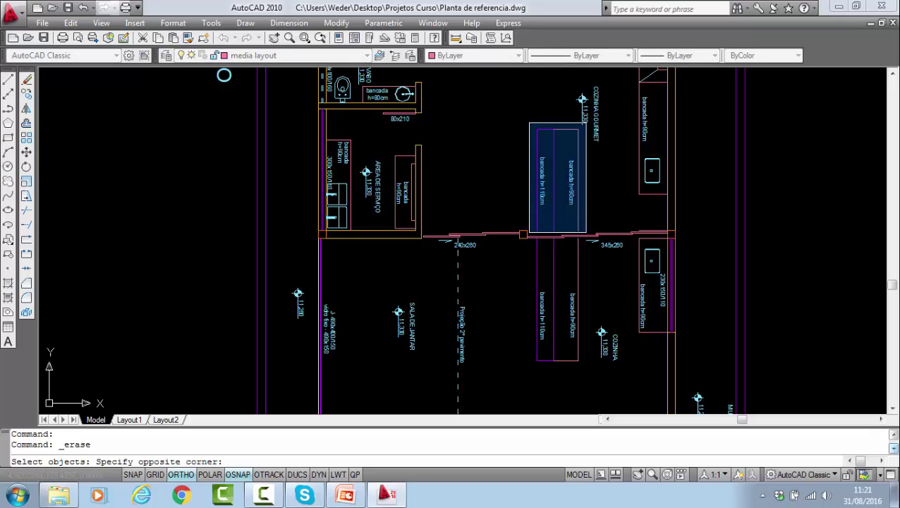
click(585, 232)
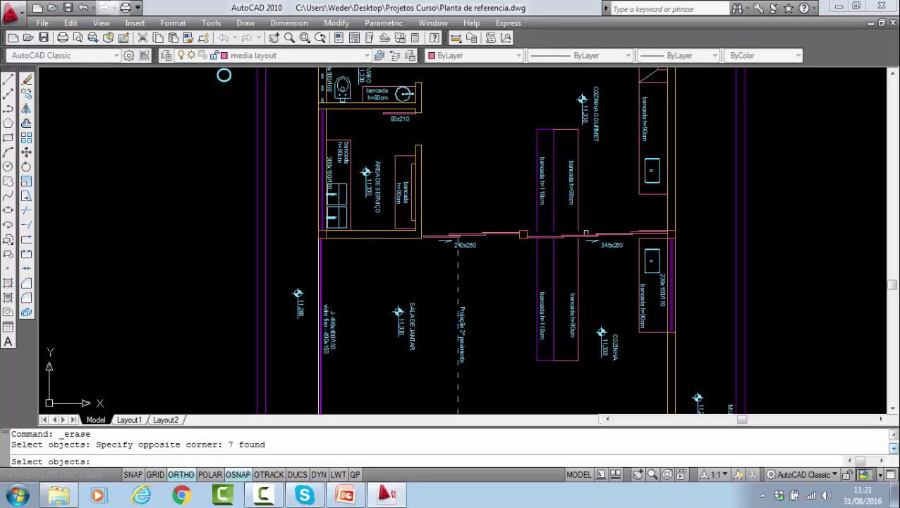
click(581, 365)
click(522, 246)
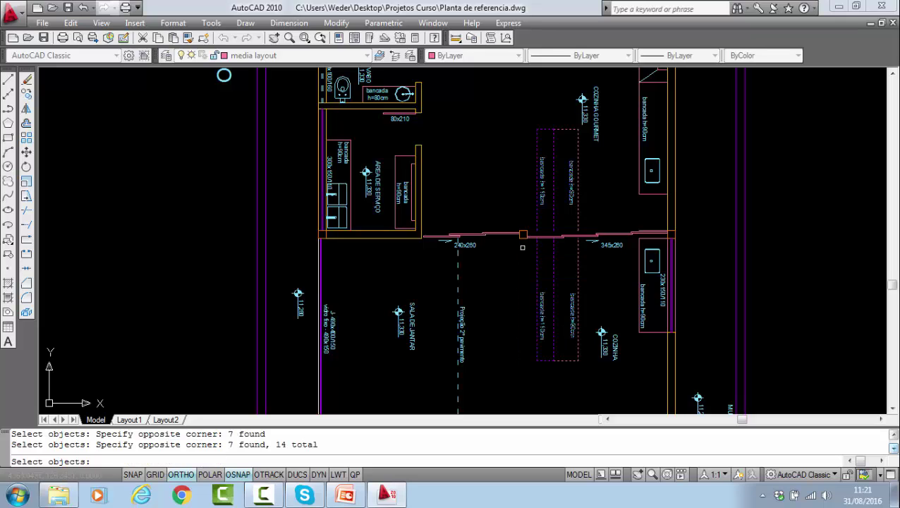
key(Return)
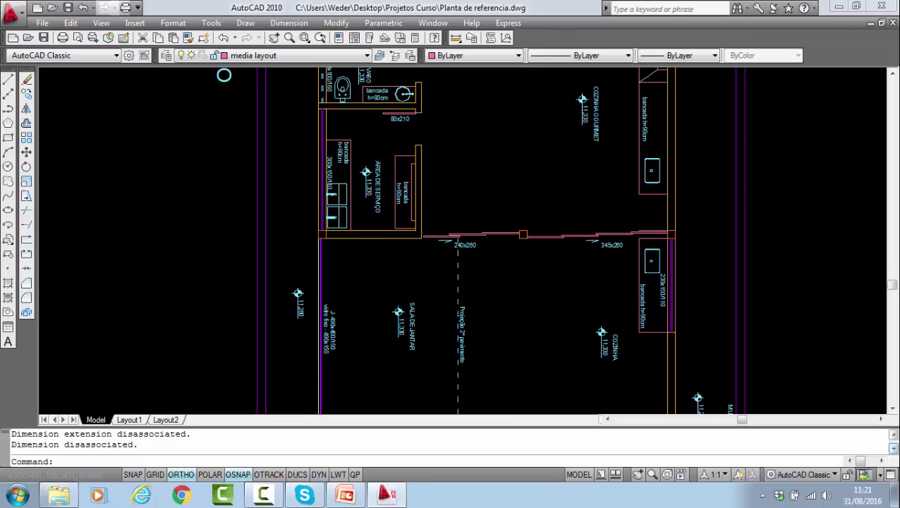
- Erase the 10,012 level mark, the 10,176 mark's symbol and the 150x250 label beside the second-floor plan's front garden
scroll(573, 245, down, 4)
scroll(564, 194, down, 2)
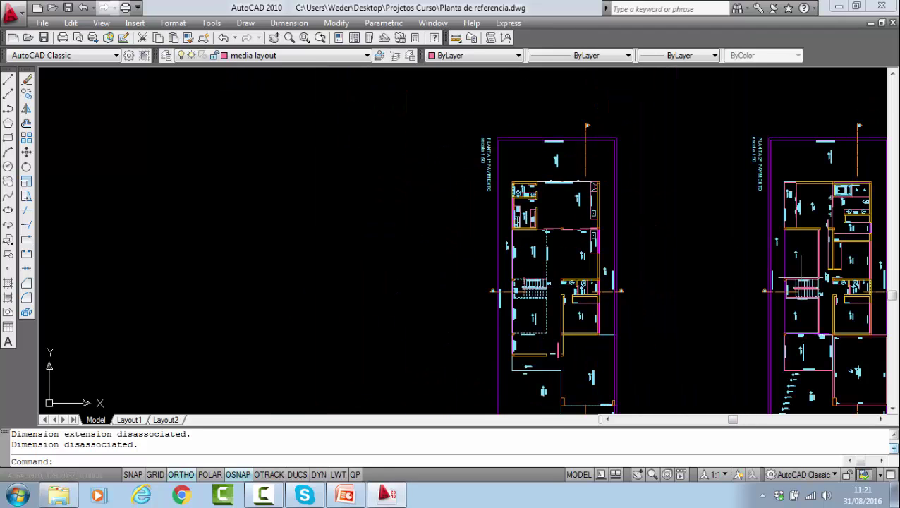
scroll(600, 220, down, 4)
middle_drag(679, 240, 461, 224)
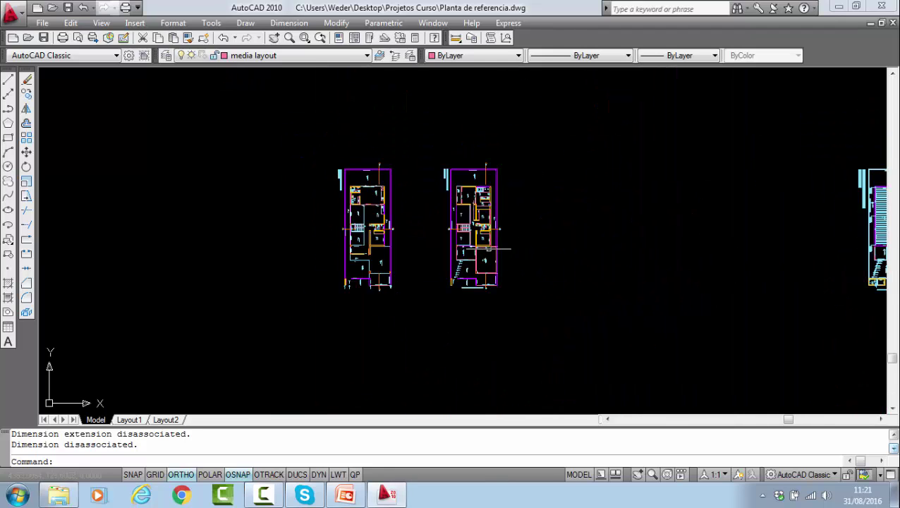
scroll(488, 287, up, 8)
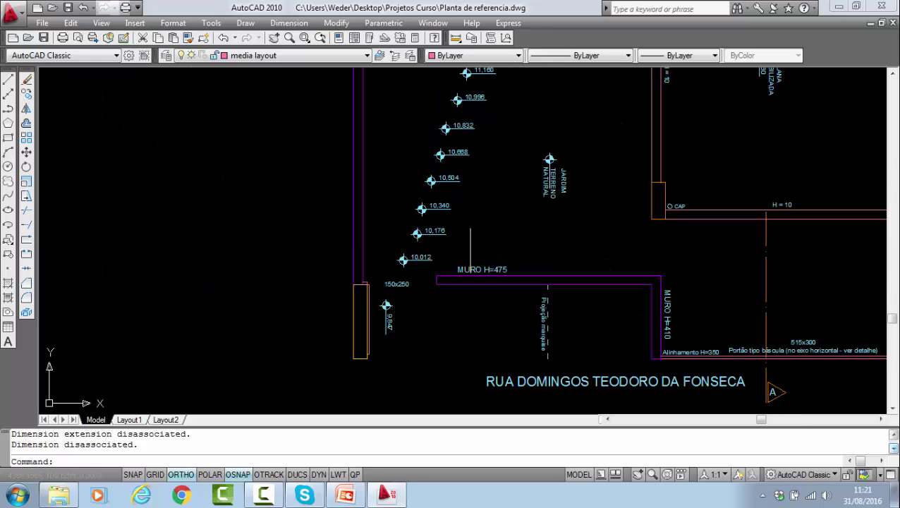
click(26, 79)
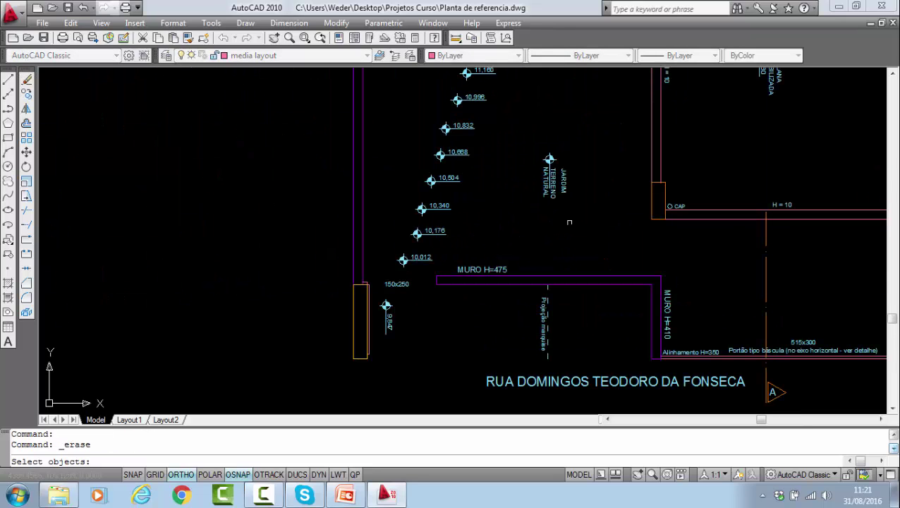
scroll(536, 160, down, 7)
scroll(535, 159, up, 5)
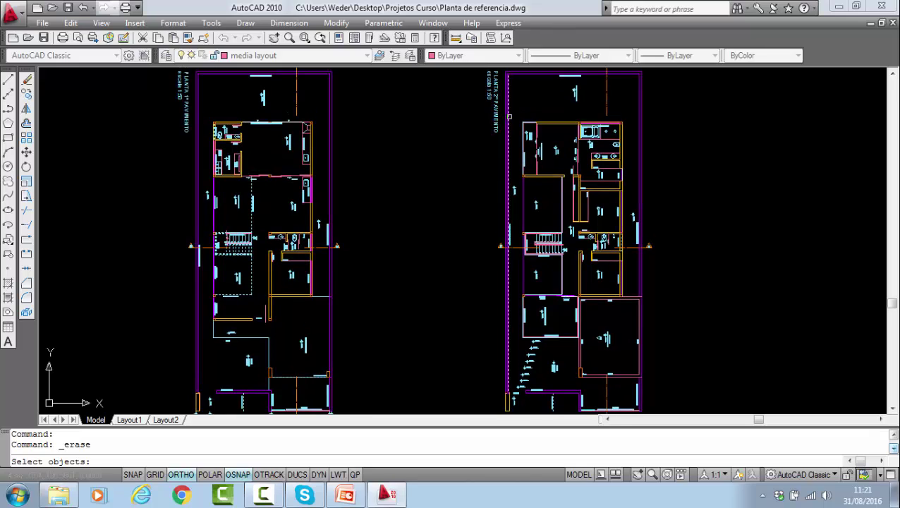
scroll(492, 116, up, 3)
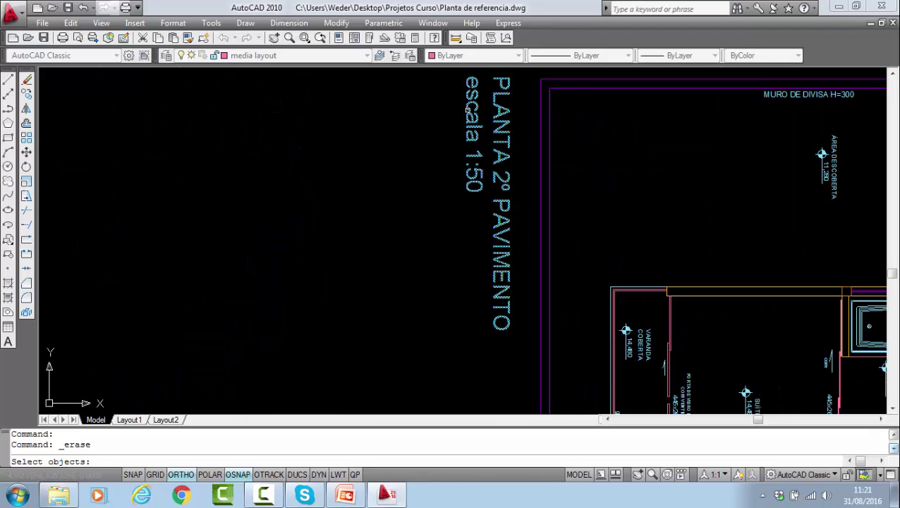
scroll(466, 110, down, 3)
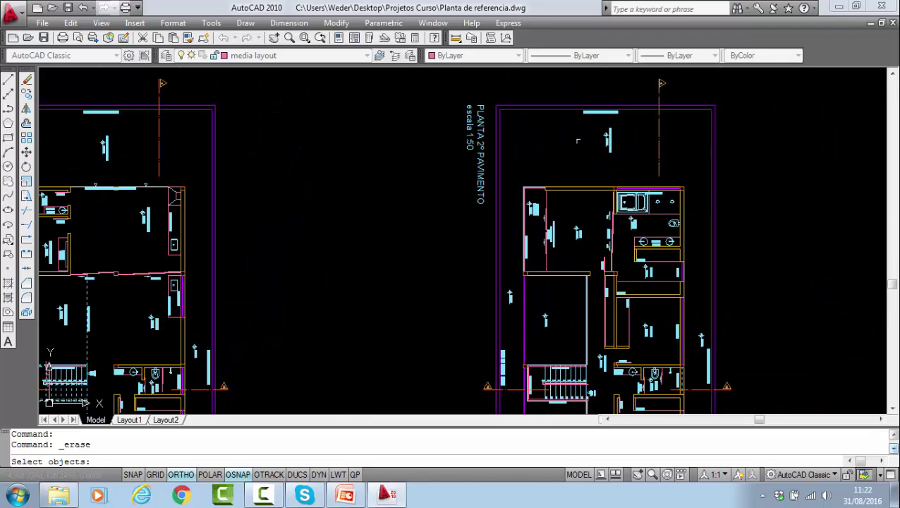
scroll(585, 184, down, 4)
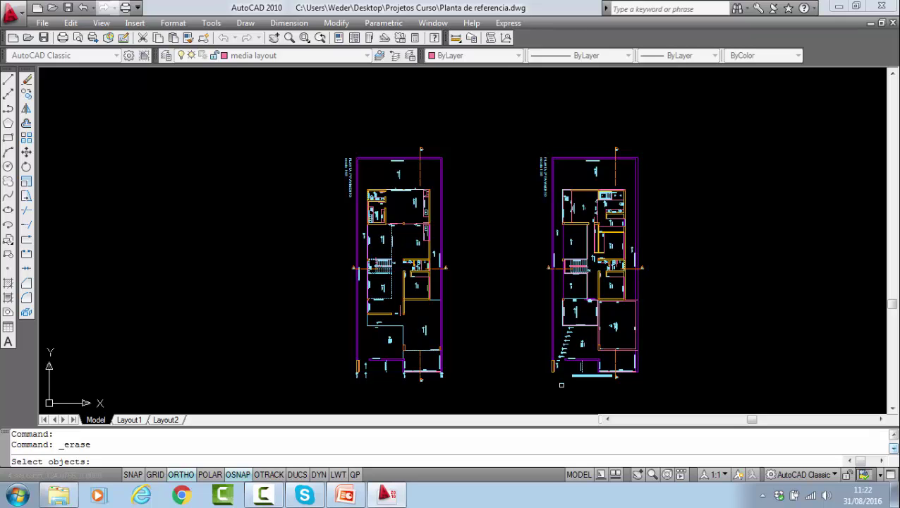
scroll(565, 363, up, 6)
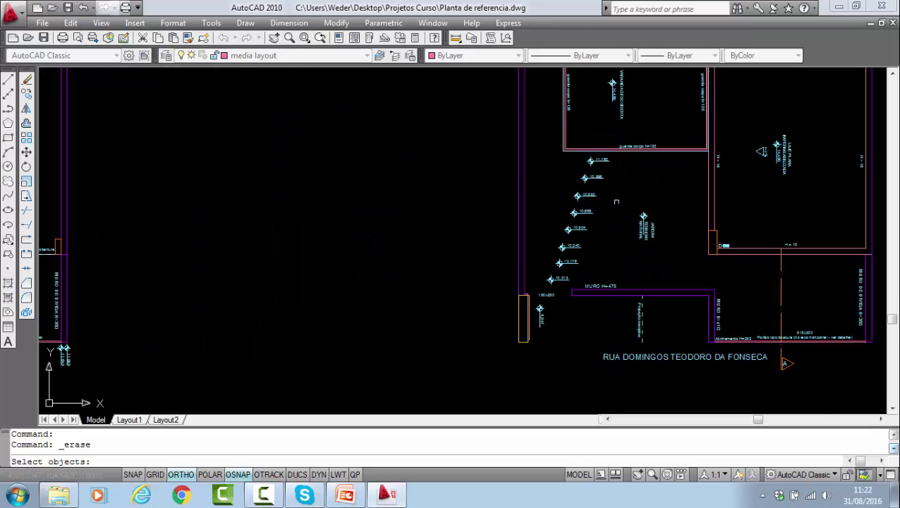
scroll(612, 204, up, 3)
click(506, 400)
click(479, 326)
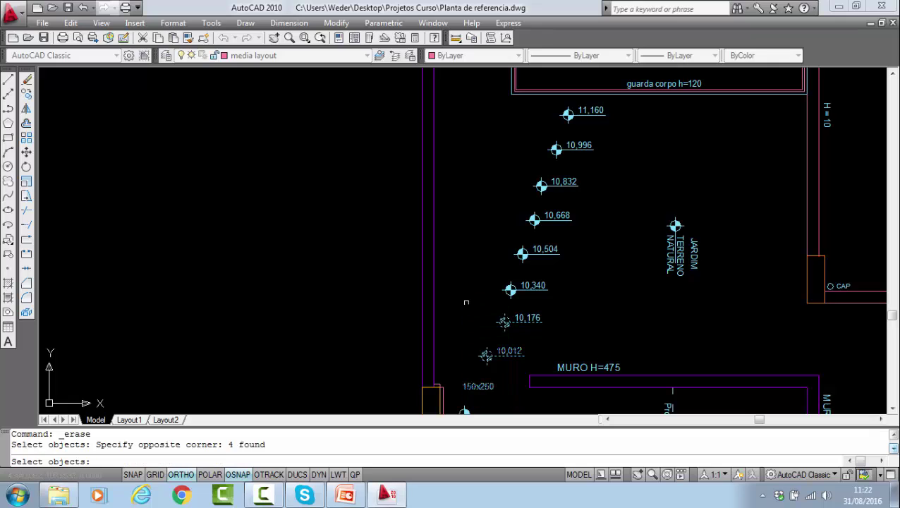
key(Return)
- Erase the leftover 10,176 text and the level marks from 10,340 to 11,160 beside the second-floor plan's front garden
key(Return)
click(588, 331)
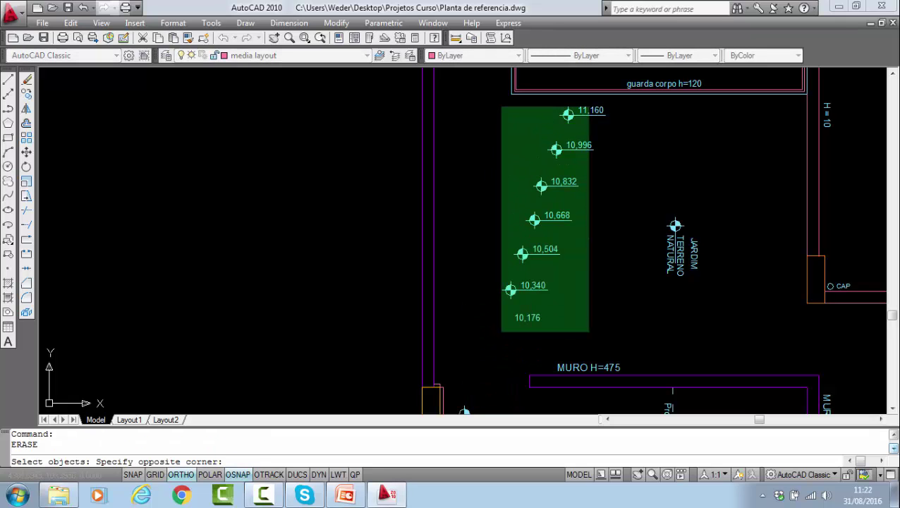
click(497, 99)
key(Return)
scroll(723, 230, down, 2)
scroll(711, 252, down, 2)
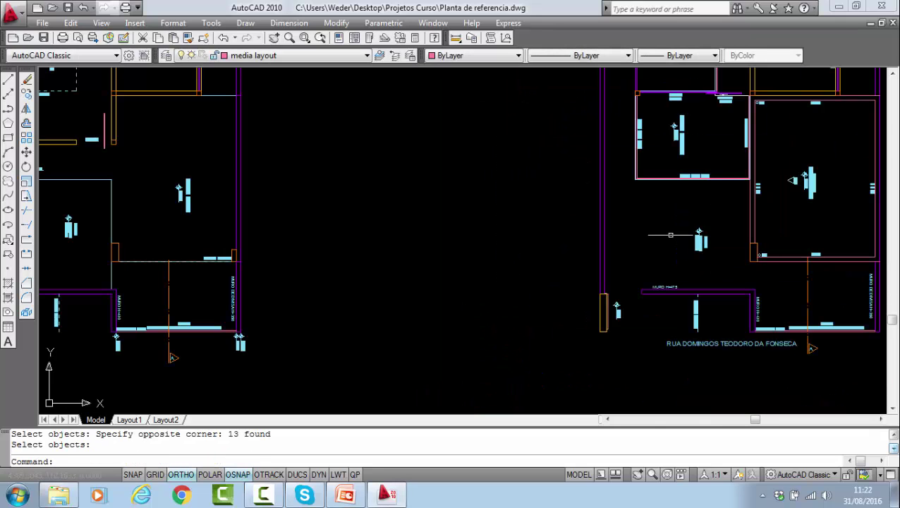
scroll(618, 240, down, 2)
middle_drag(758, 272, 628, 298)
scroll(628, 298, down, 4)
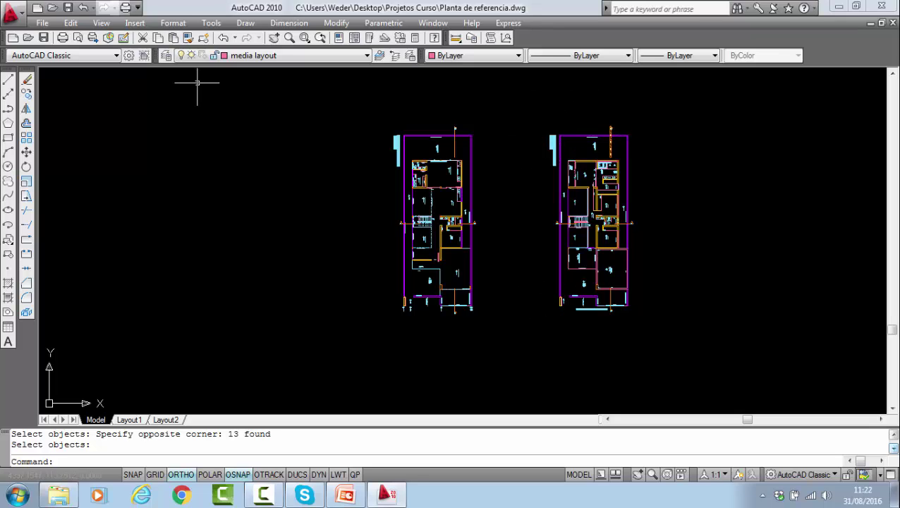
- Try to erase the section A mark and its line at the rear of the first-floor plan
click(27, 79)
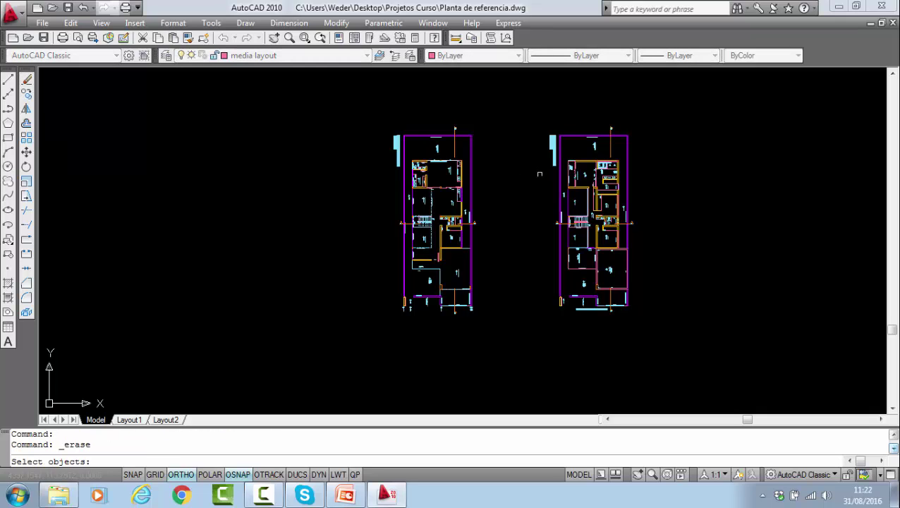
scroll(440, 134, up, 3)
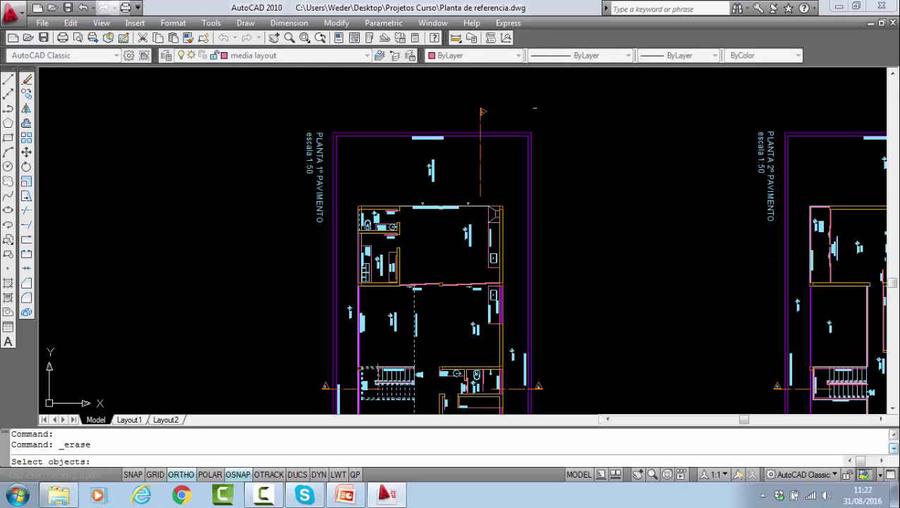
click(483, 112)
click(458, 90)
key(Return)
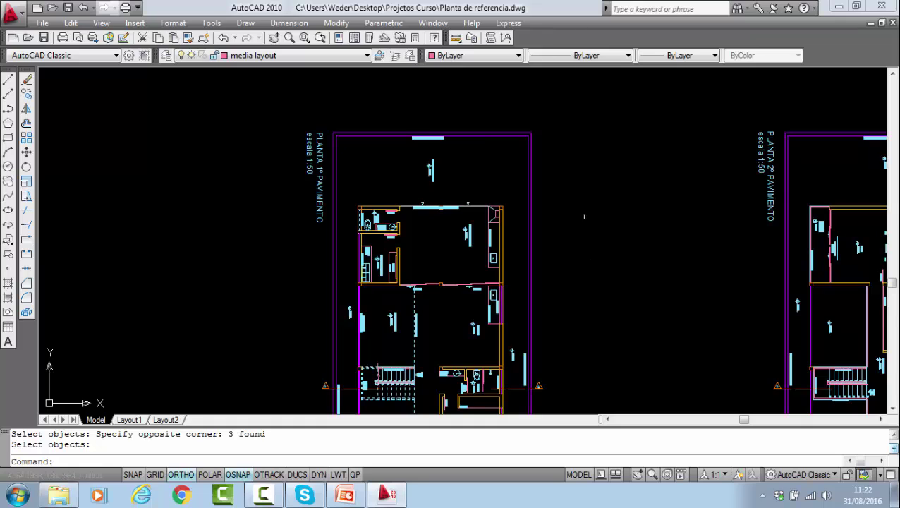
- Try to erase the section B mark and its line on the bathroom side of the first-floor plan
scroll(571, 232, down, 4)
scroll(565, 289, up, 6)
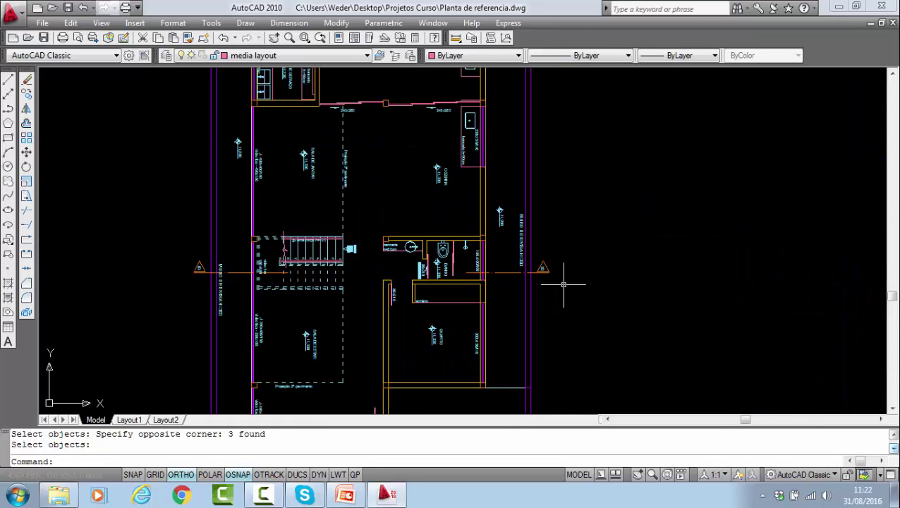
key(Return)
click(562, 285)
click(534, 257)
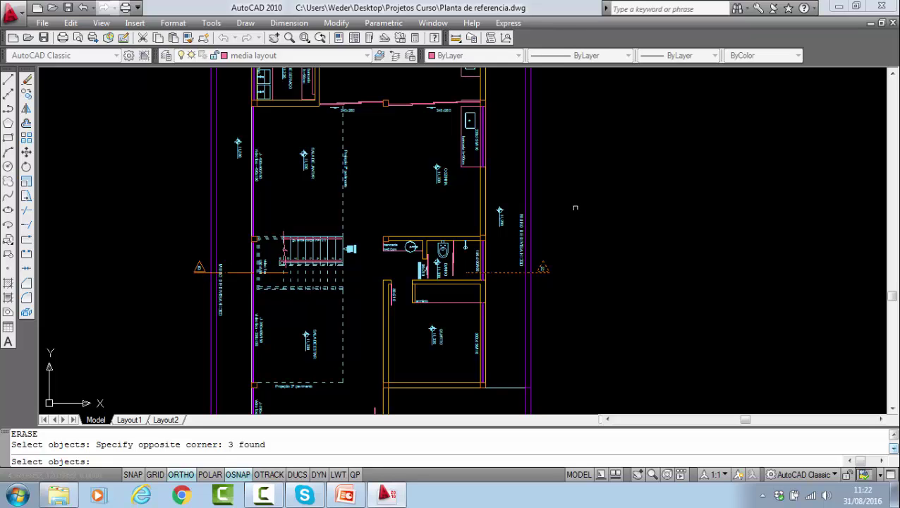
key(Return)
- Undo the erasures of the first-floor plan's section marks
key(ctrl+z)
key(ctrl+z)
key(ctrl+z)
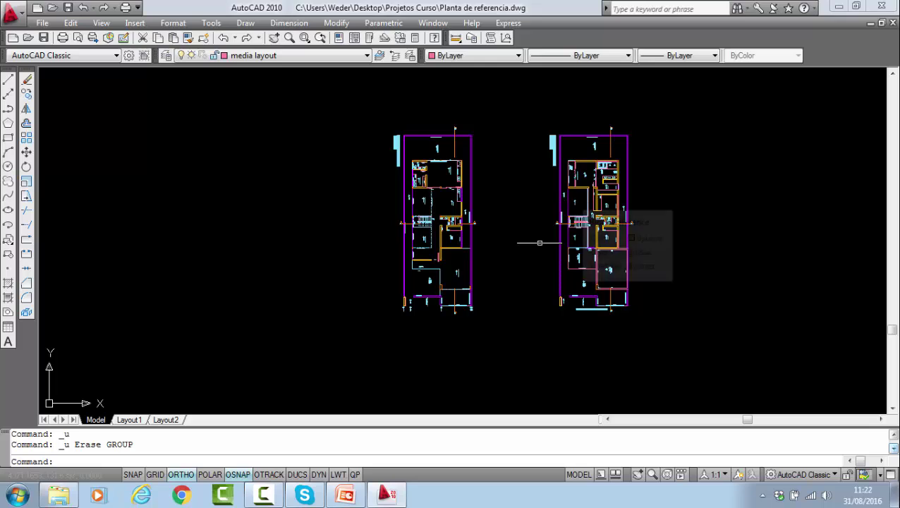
click(26, 80)
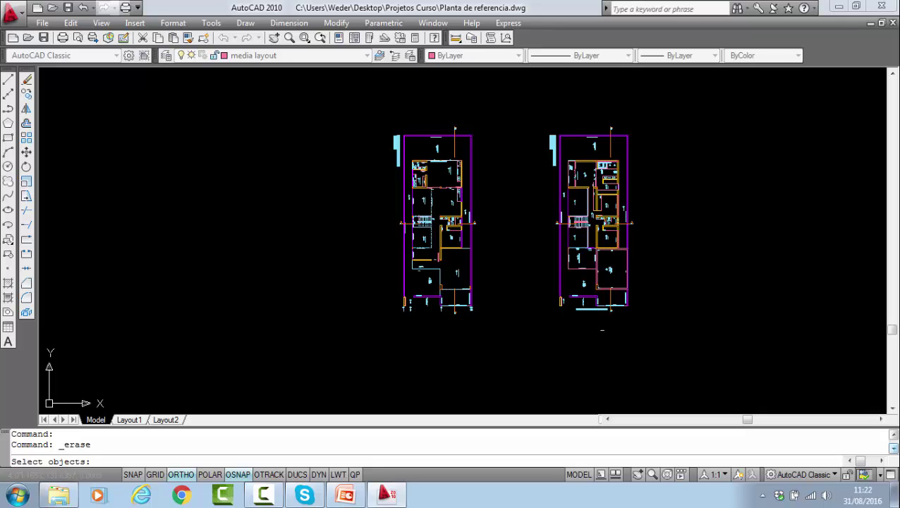
scroll(609, 320, up, 8)
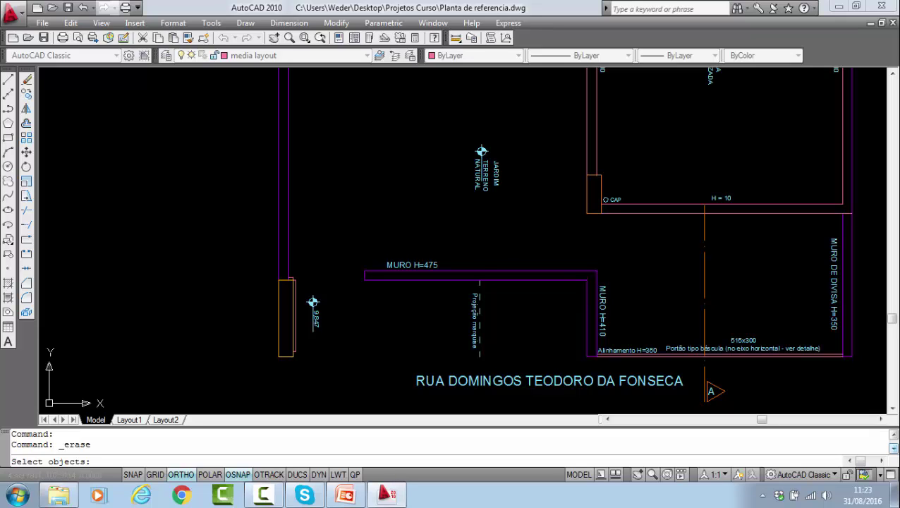
scroll(780, 260, down, 2)
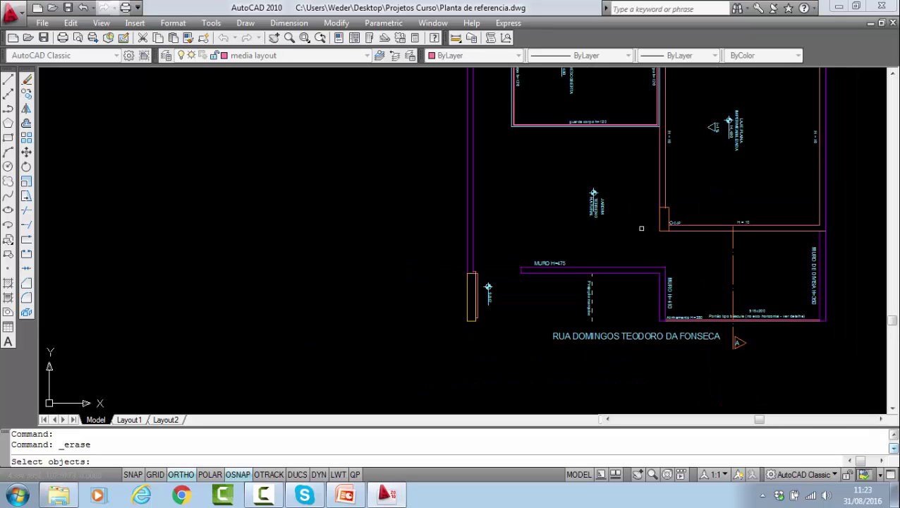
key(Return)
- Erase the level marks from 10,012 to 10,668 beside the roof plan's front garden
scroll(752, 246, down, 10)
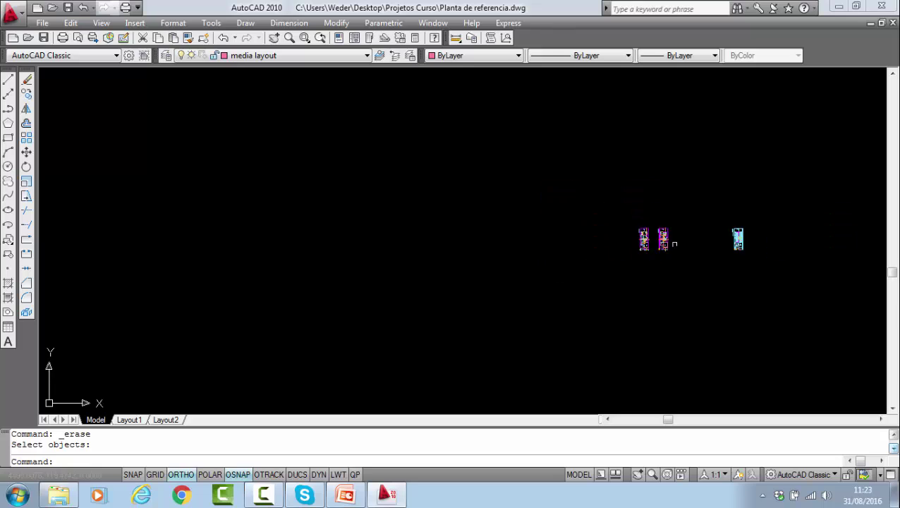
scroll(752, 246, up, 5)
scroll(638, 161, up, 3)
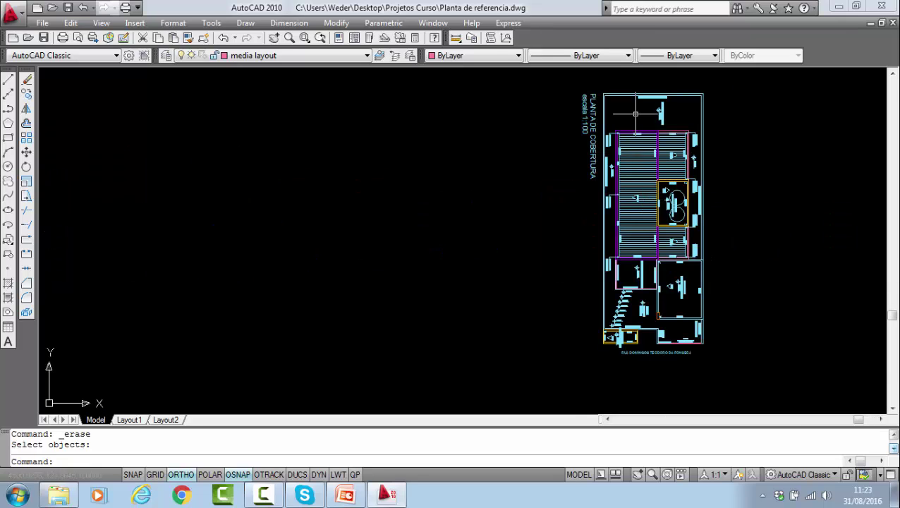
scroll(636, 127, up, 4)
scroll(633, 146, down, 5)
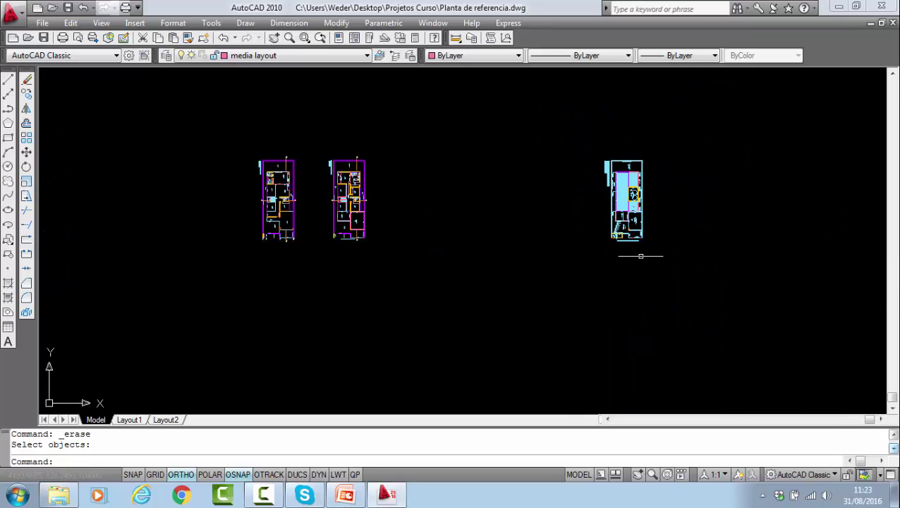
scroll(638, 253, up, 6)
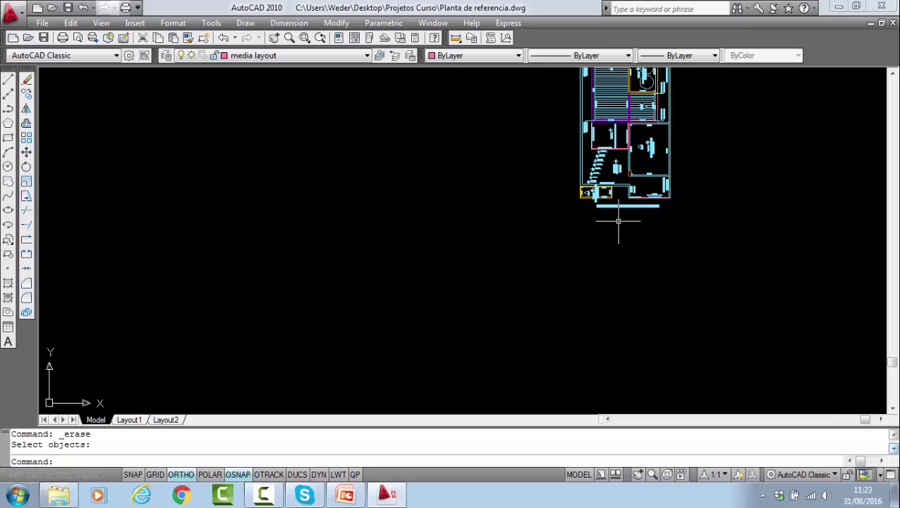
click(29, 81)
scroll(596, 166, up, 3)
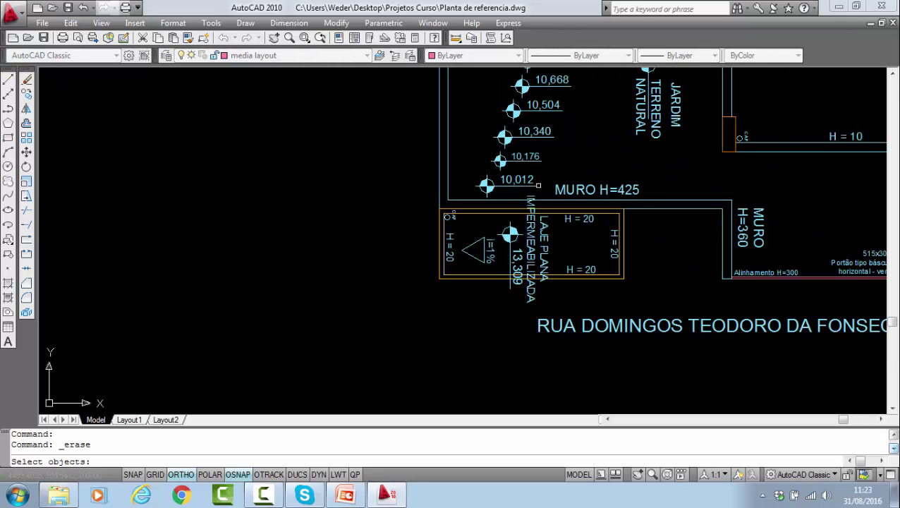
click(538, 185)
click(481, 82)
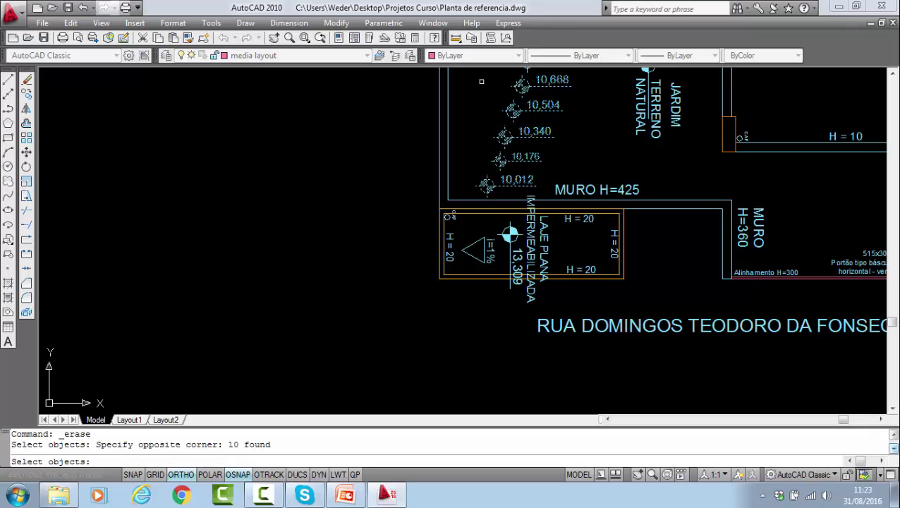
key(Return)
- Erase the remaining level marks from 10,832 to 11,160 in the roof plan's front garden
middle_drag(552, 91, 536, 207)
key(Return)
click(557, 193)
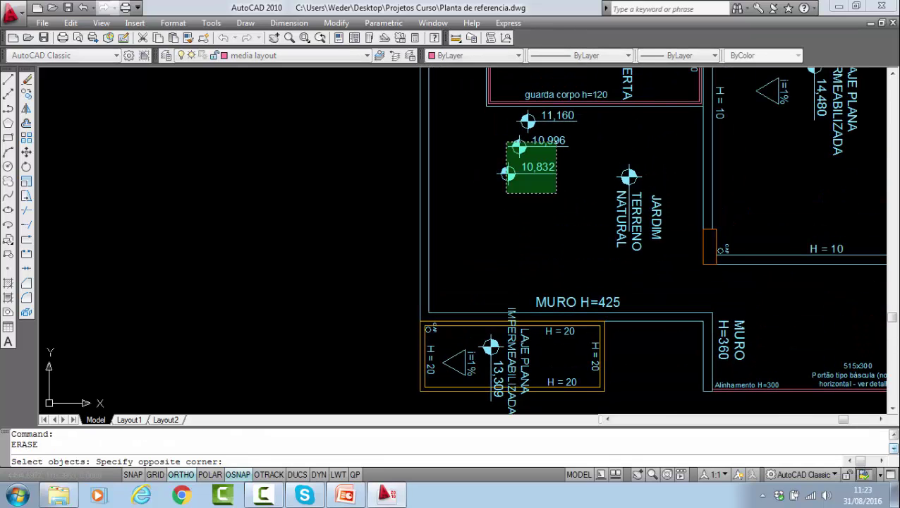
click(488, 115)
key(Return)
- Erase the LAJE PLANA IMPERMEABILIZADA label on the small slab at the roof plan's front corner
scroll(546, 232, down, 4)
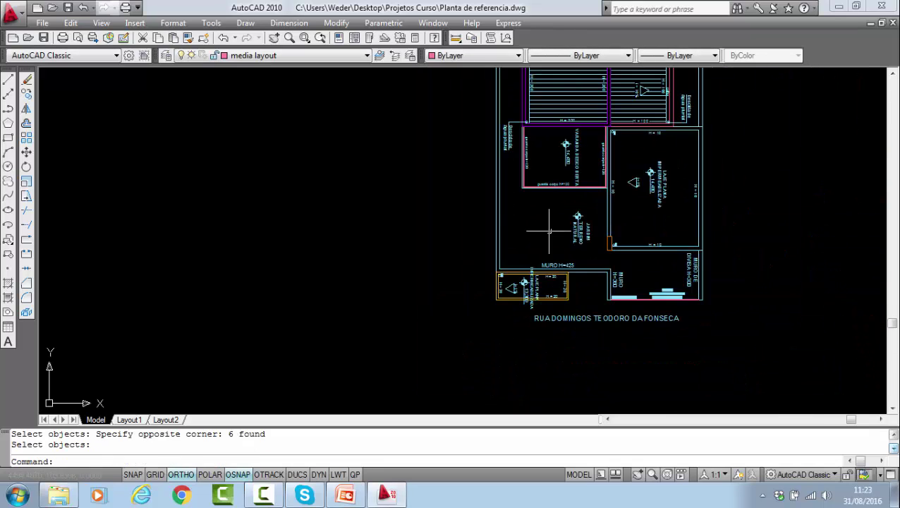
middle_drag(549, 231, 568, 182)
scroll(570, 181, up, 5)
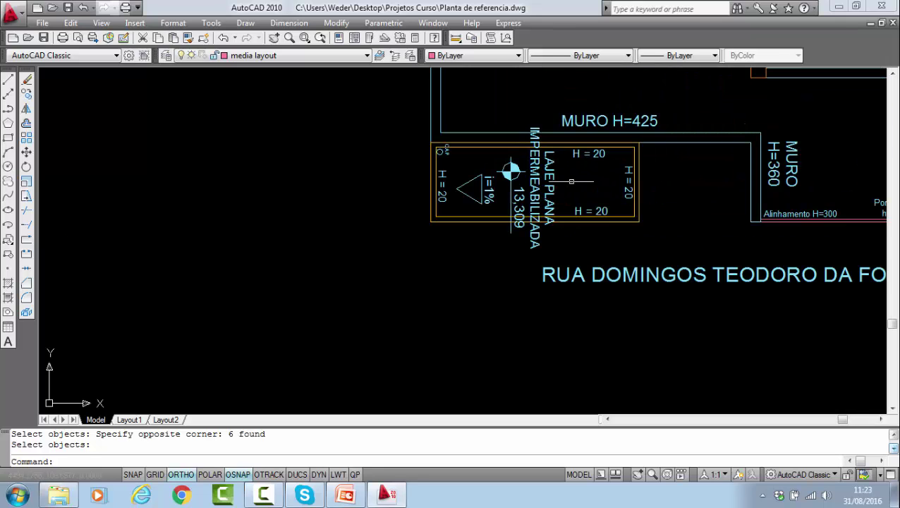
key(Return)
click(540, 174)
click(538, 171)
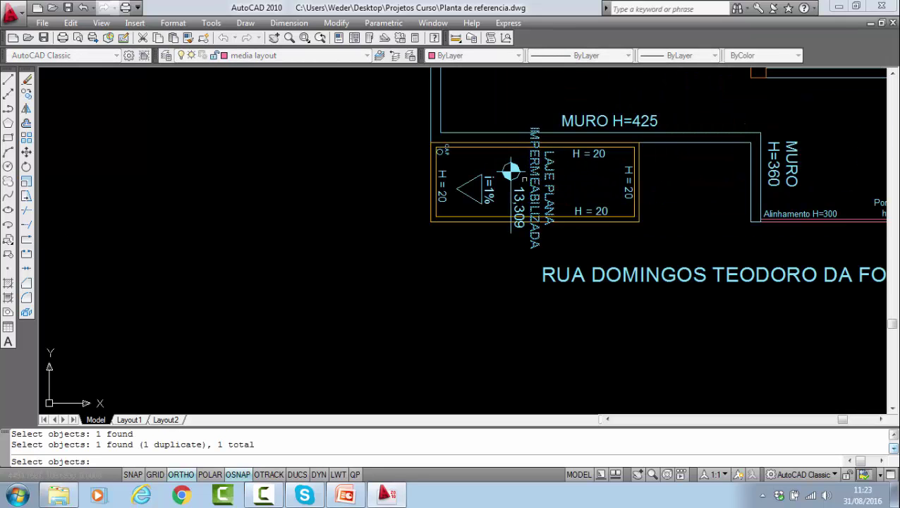
key(Return)
- Erase the small front-corner slab outline of the roof plan together with its H = 20, slope and 13,309 level marks
key(Return)
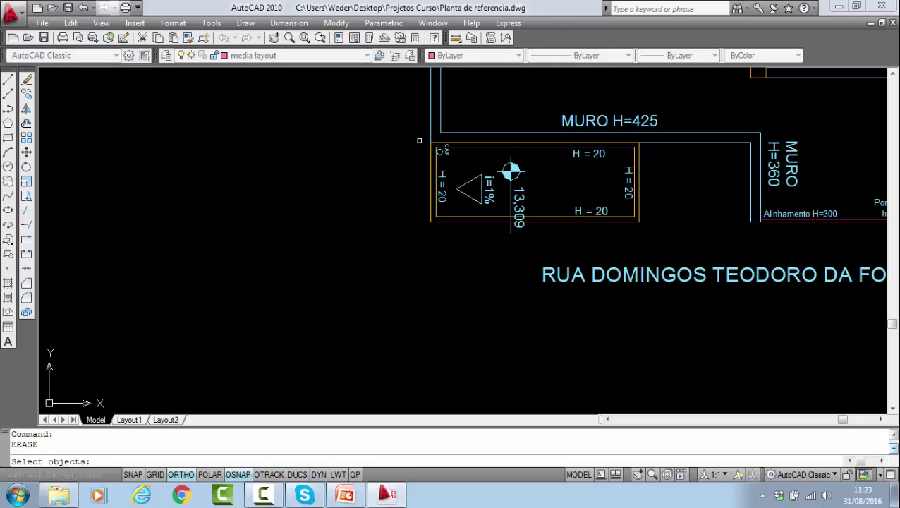
click(419, 141)
click(638, 235)
key(Return)
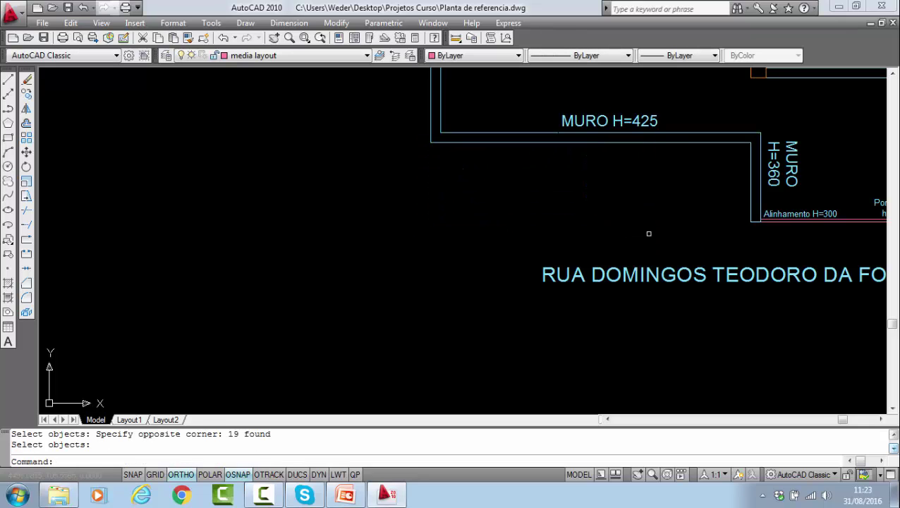
- Examine the roof plan from its front wall and gate to the rear for details that could still be removed
scroll(654, 201, down, 4)
middle_drag(782, 201, 557, 246)
scroll(573, 225, up, 4)
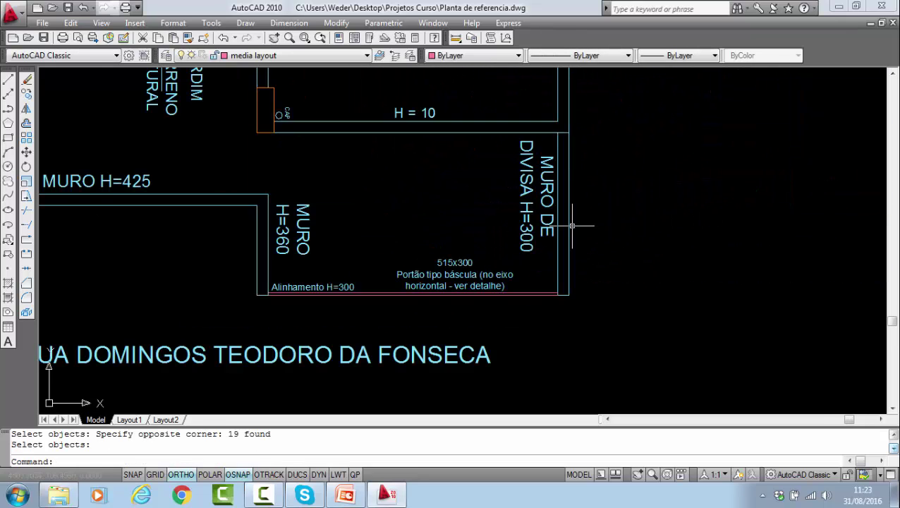
scroll(571, 226, down, 6)
scroll(582, 211, down, 2)
middle_drag(583, 211, 594, 297)
scroll(594, 297, up, 1)
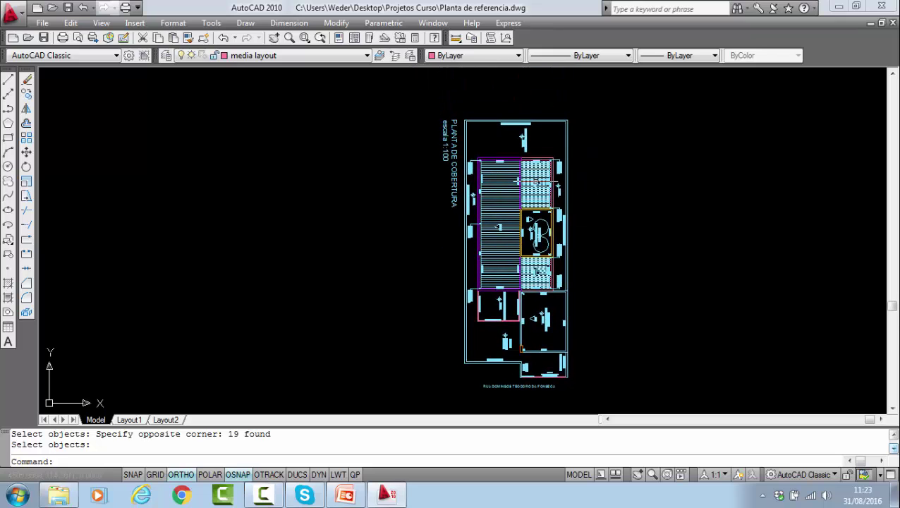
scroll(515, 135, up, 2)
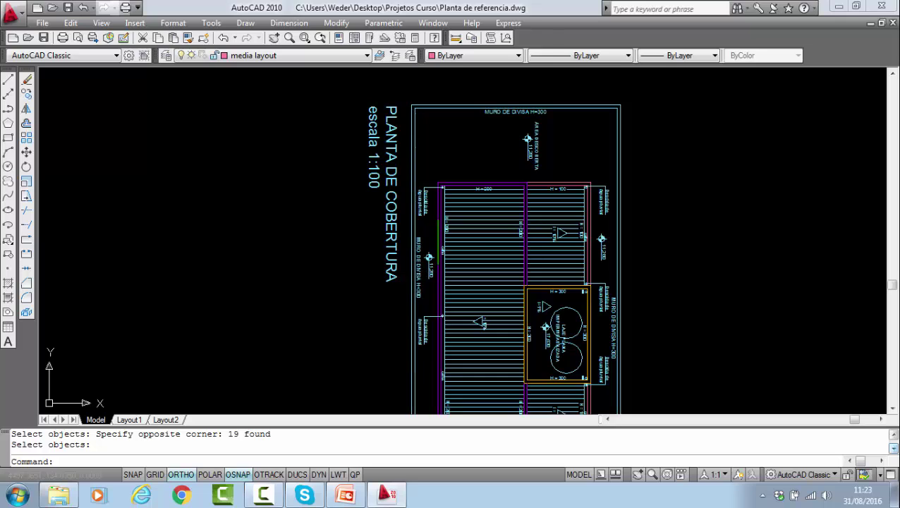
scroll(506, 254, down, 1)
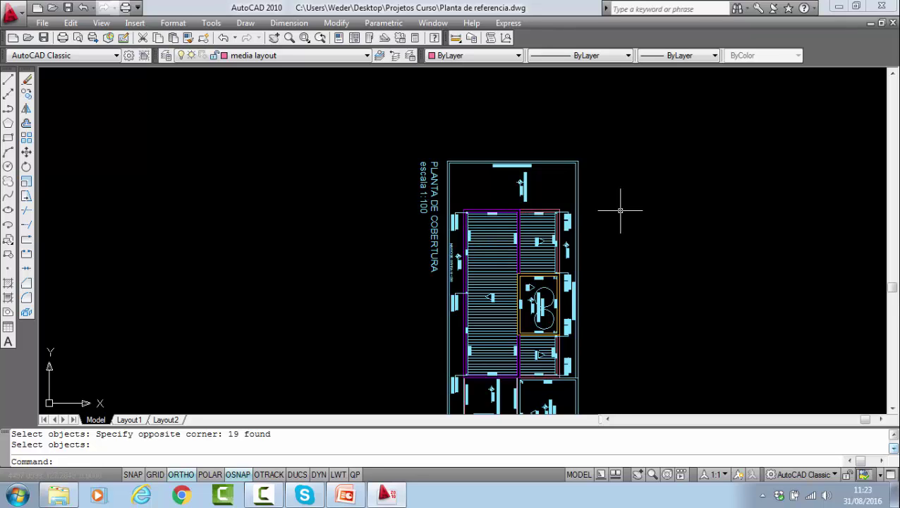
scroll(617, 219, down, 3)
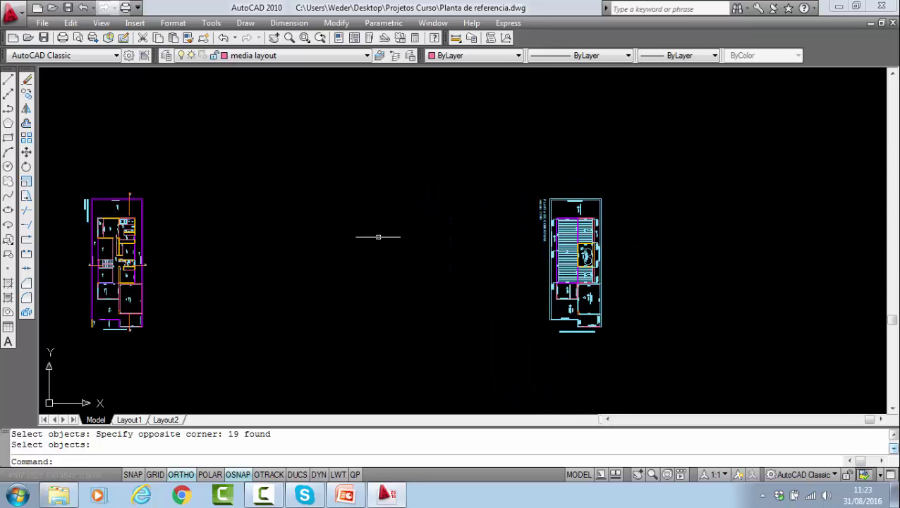
- Move both floor plans and the roof plan together straight down into empty space below their original position
scroll(385, 238, down, 4)
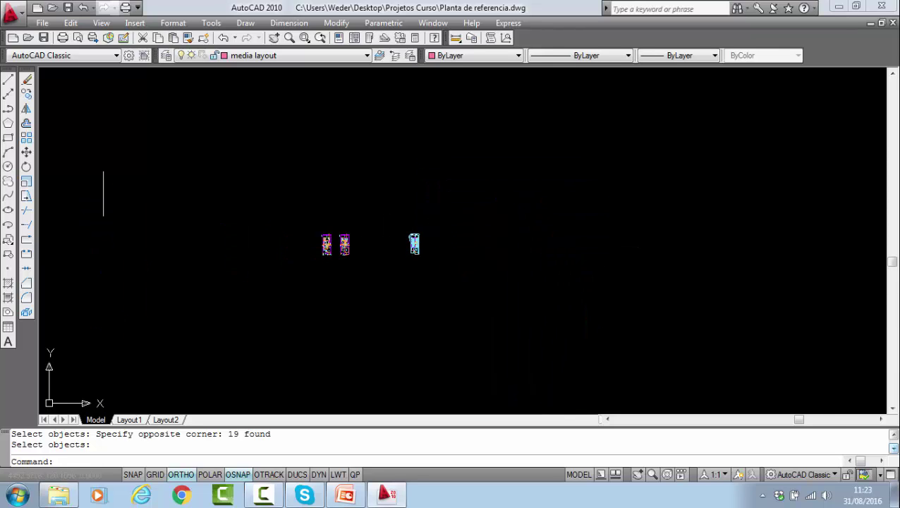
click(26, 153)
click(285, 206)
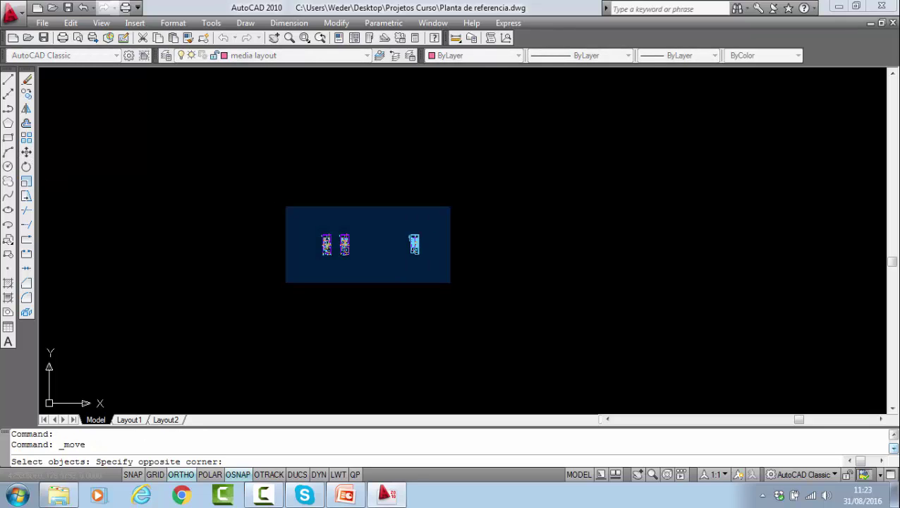
click(289, 210)
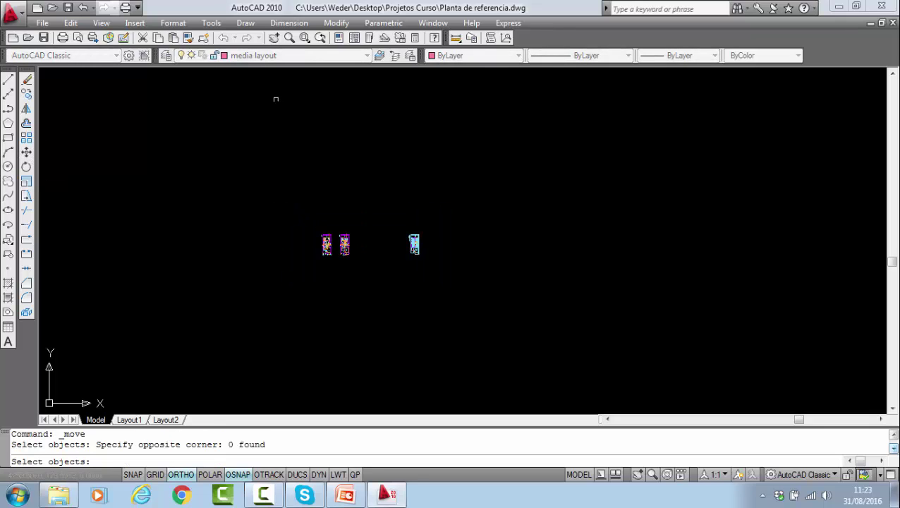
click(300, 210)
click(435, 269)
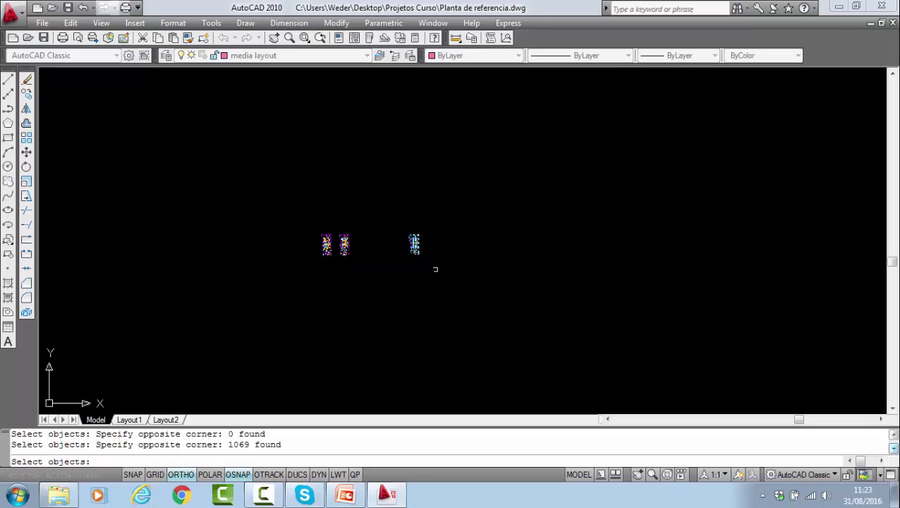
key(Return)
click(467, 221)
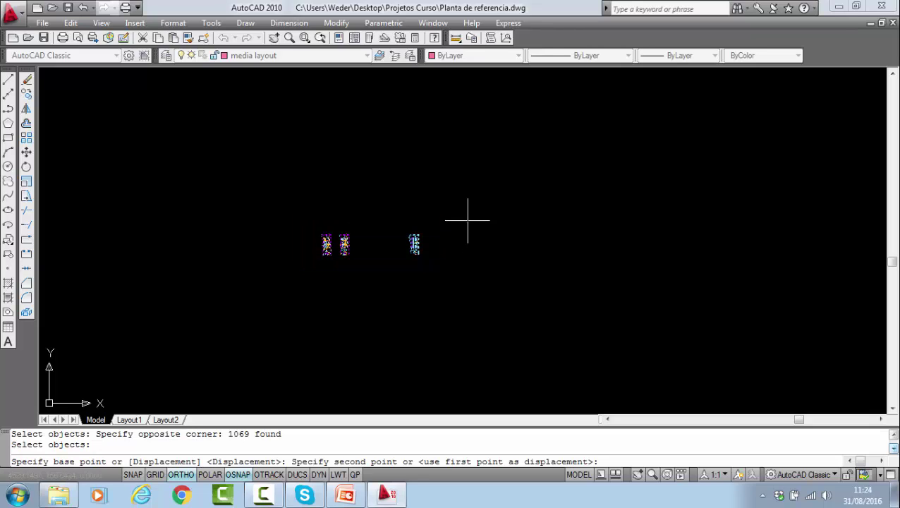
click(467, 321)
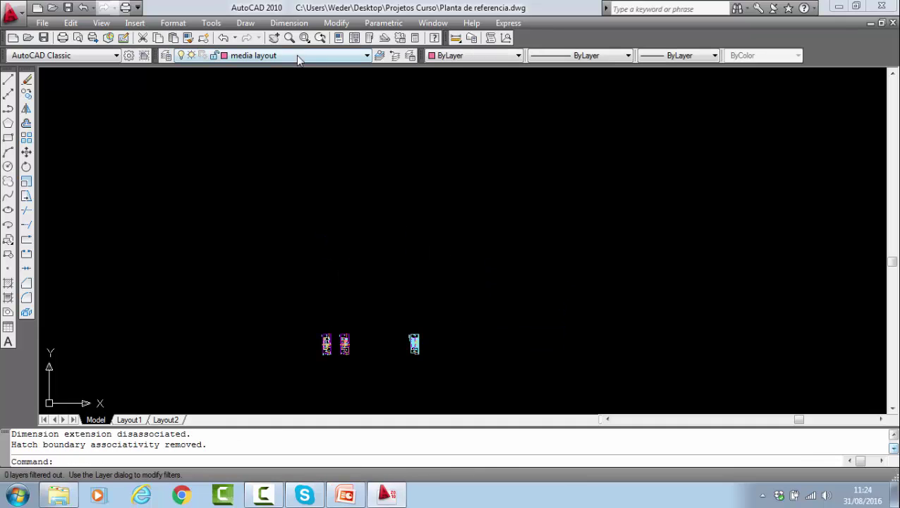
- Turn on the hidden cotas, hachura and P0.05 layers
click(296, 55)
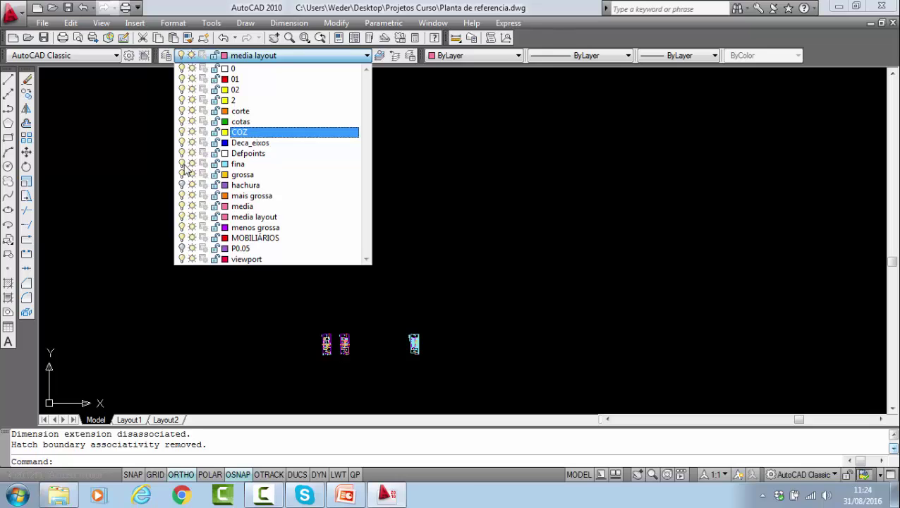
click(182, 248)
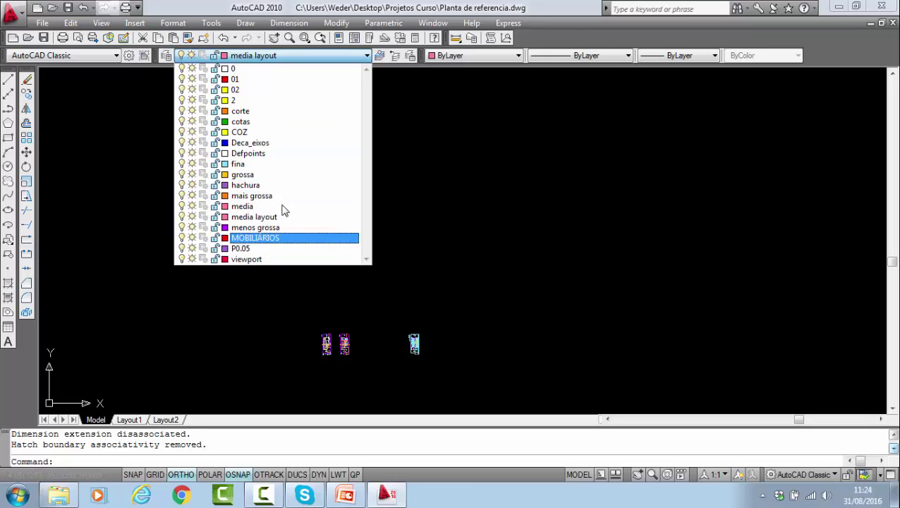
click(426, 176)
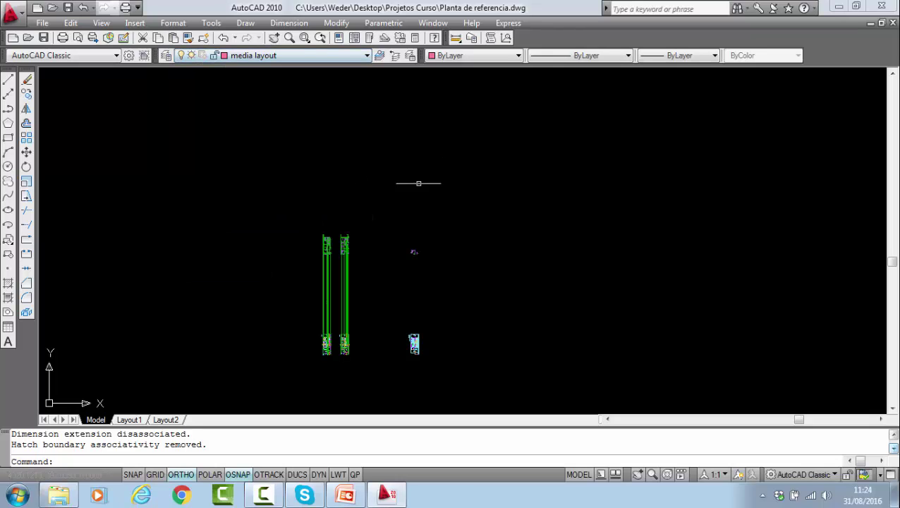
- Erase the stretched dimensions and leftover hatches at the plans' original position above the moved drawings
click(26, 80)
click(462, 276)
click(268, 188)
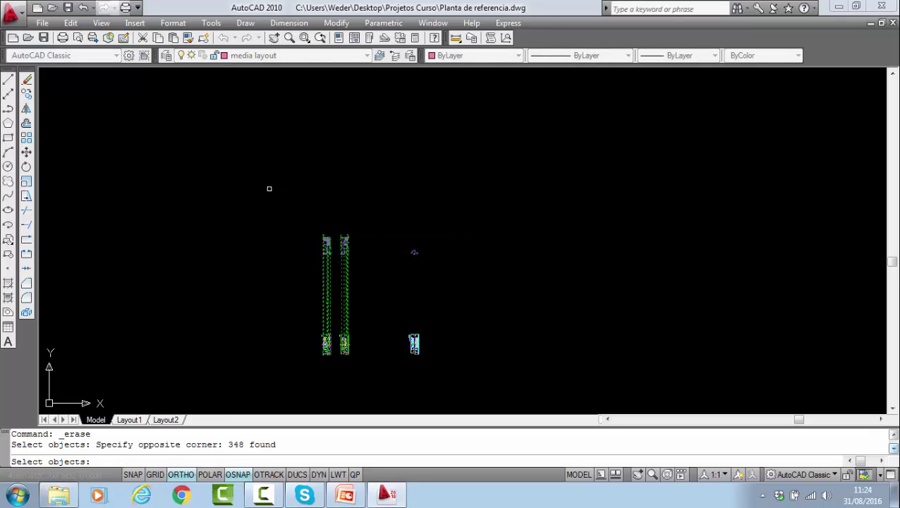
key(Return)
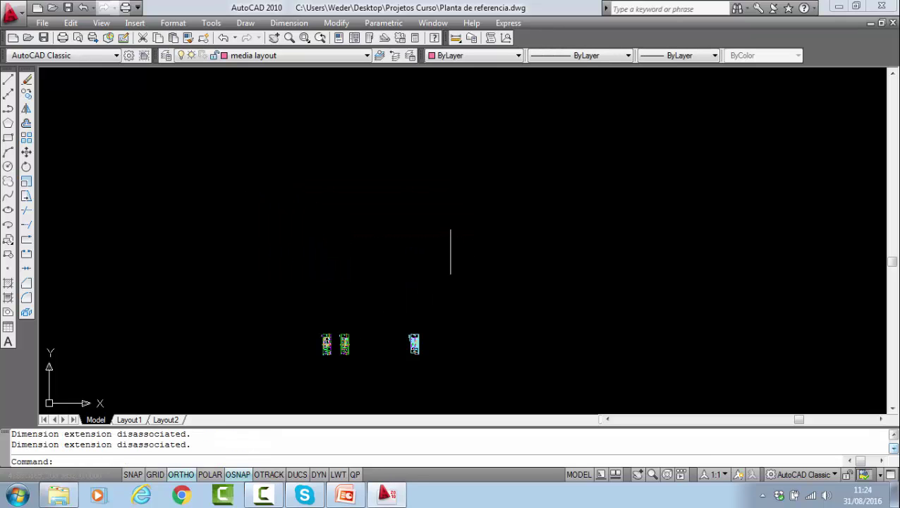
- Erase the 150 side setback dimension and the 20, 345, 365 and 210 dimensions around the front bedroom of the first-floor plan
scroll(342, 350, up, 10)
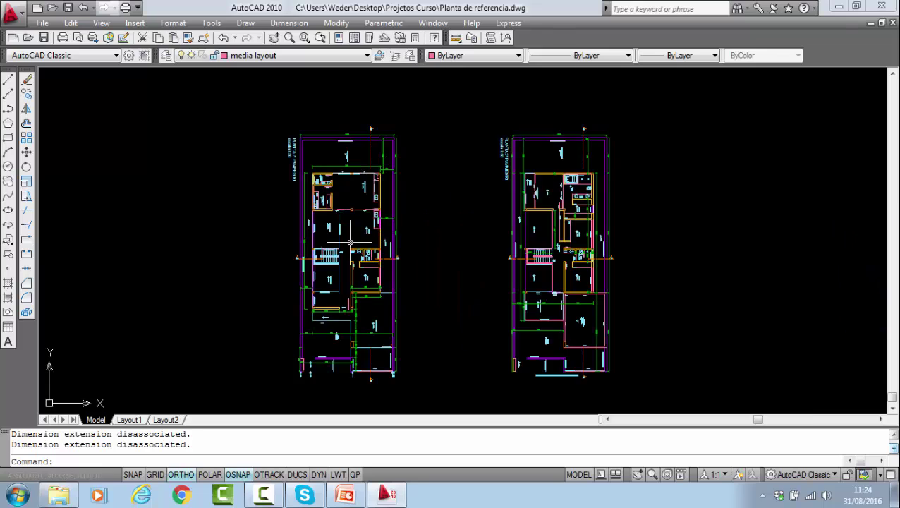
scroll(360, 308, up, 5)
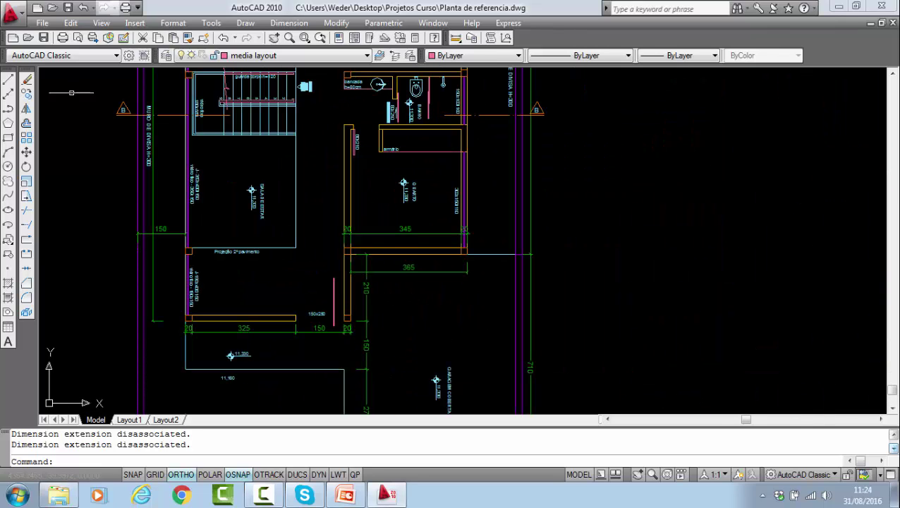
click(26, 79)
click(162, 233)
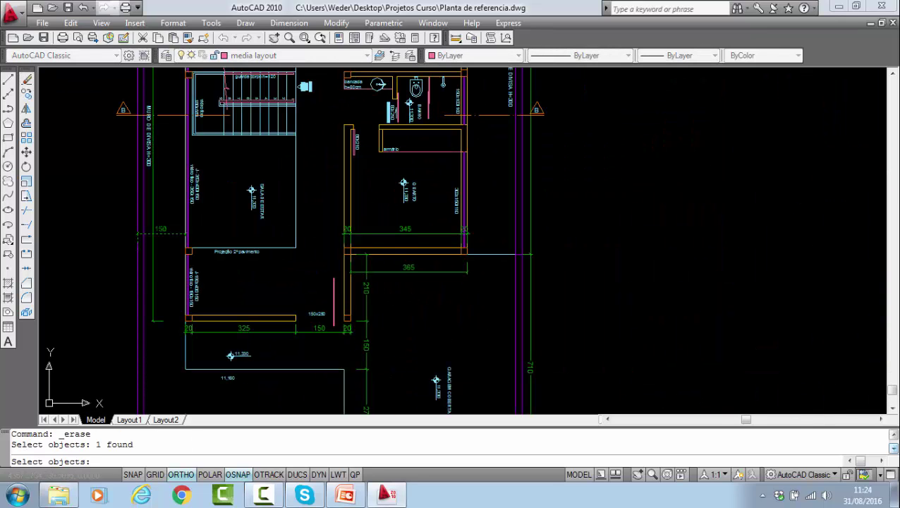
click(346, 234)
click(394, 232)
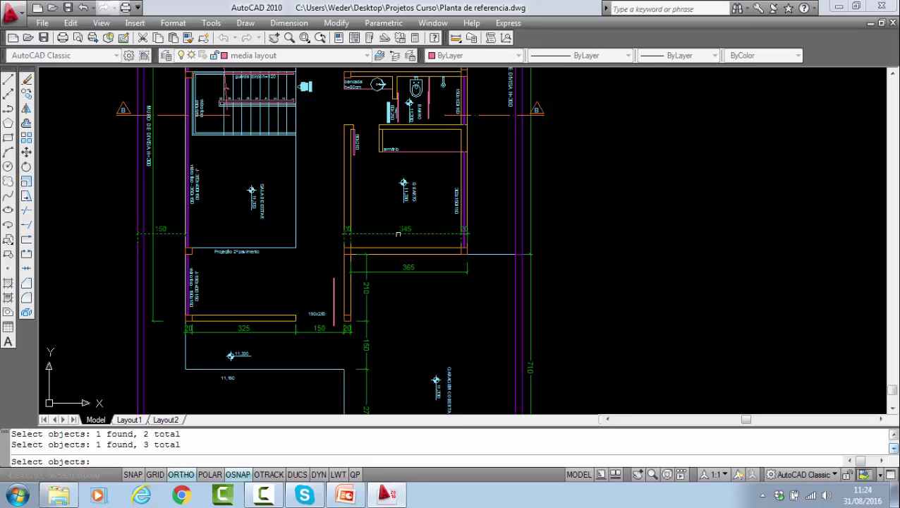
click(378, 272)
click(367, 299)
key(Return)
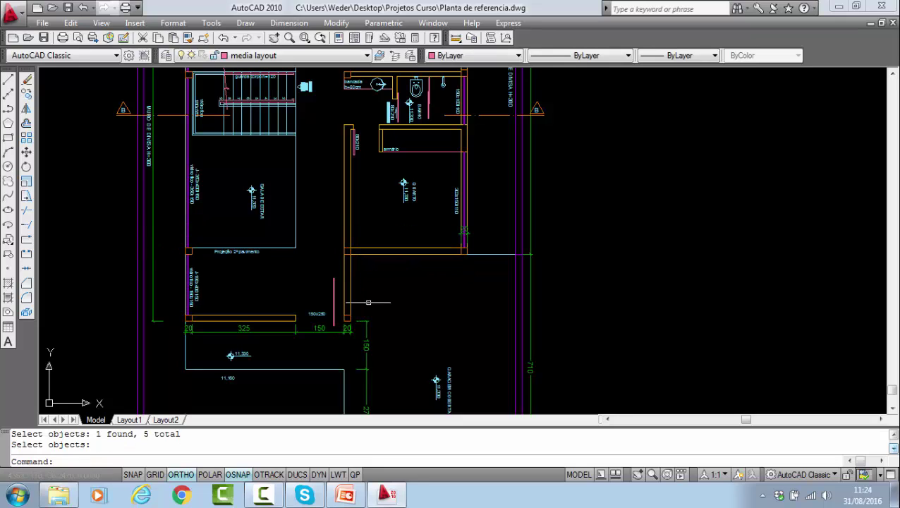
- Erase the 20, 325, 150 and 20 dimensions and the vertical 150 dimension at the front entrance of the first-floor plan
key(Return)
click(372, 331)
click(360, 353)
click(347, 329)
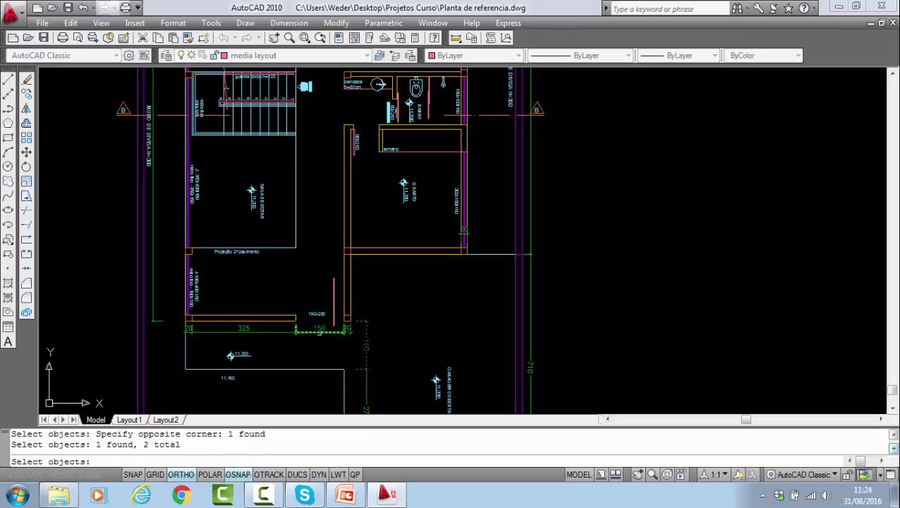
click(310, 328)
click(268, 330)
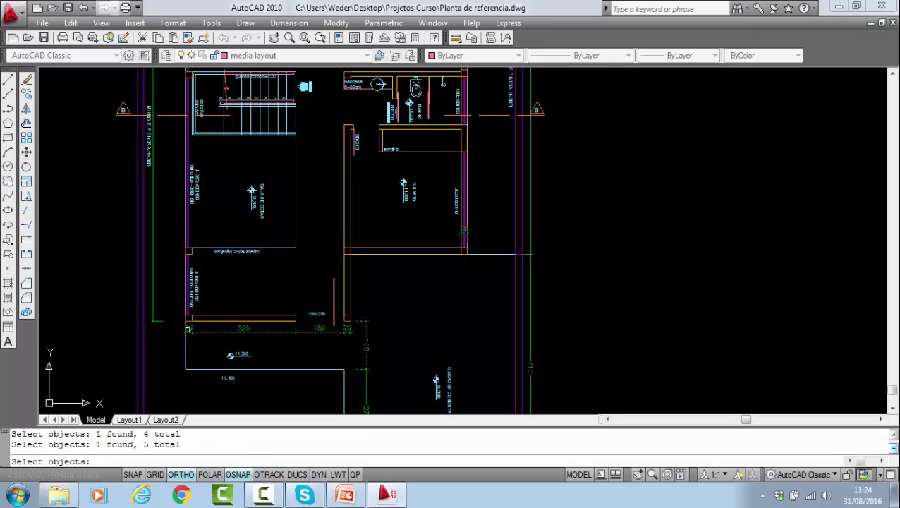
key(Return)
- Erase the 270, 710, 300, 535, 495 and 150 dimensions around the garage and garden of the first-floor plan
scroll(414, 221, down, 2)
middle_drag(414, 221, 422, 145)
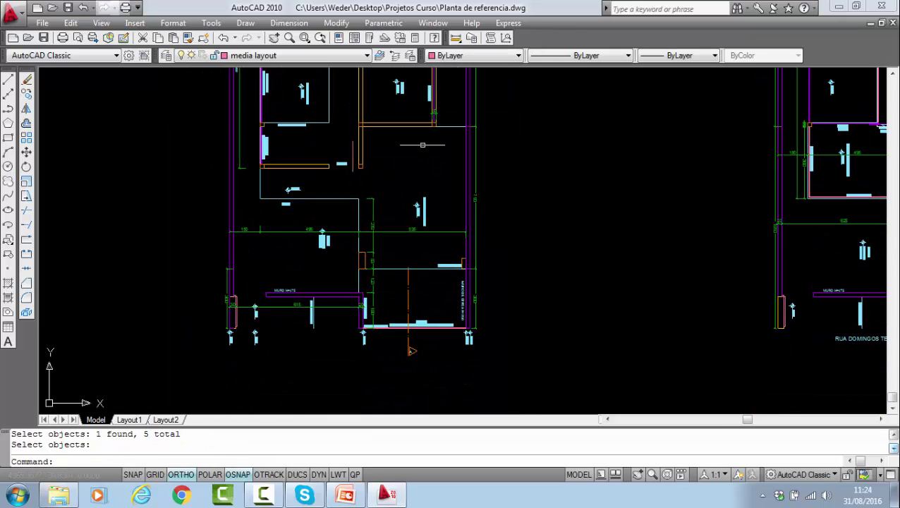
scroll(355, 205, up, 1)
key(Return)
click(526, 192)
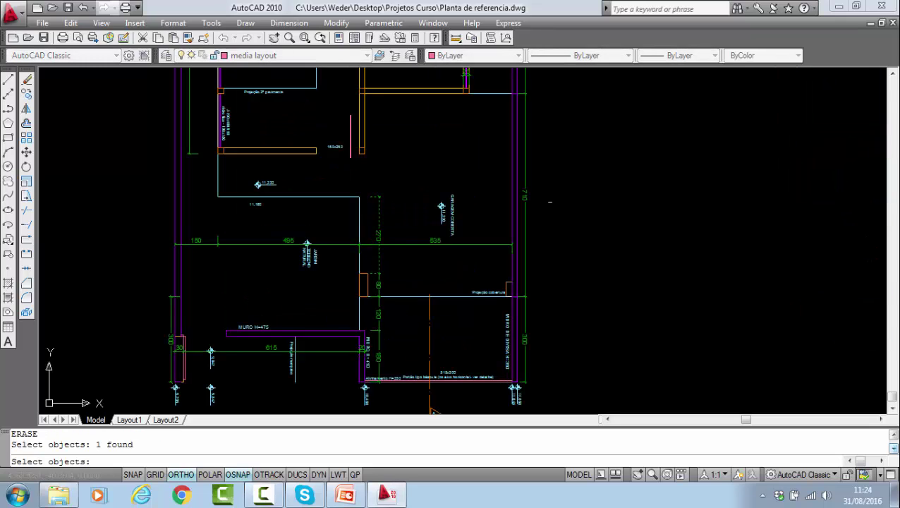
click(525, 192)
click(525, 341)
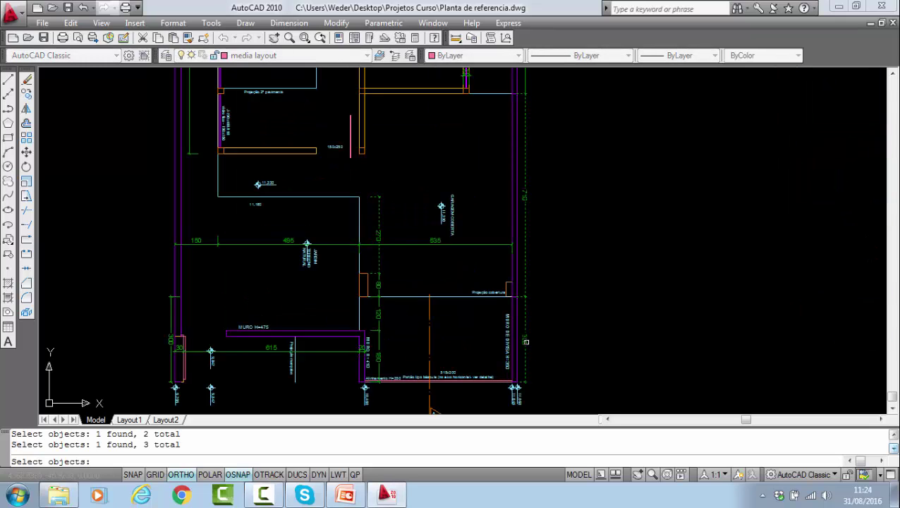
click(433, 255)
click(379, 241)
click(267, 239)
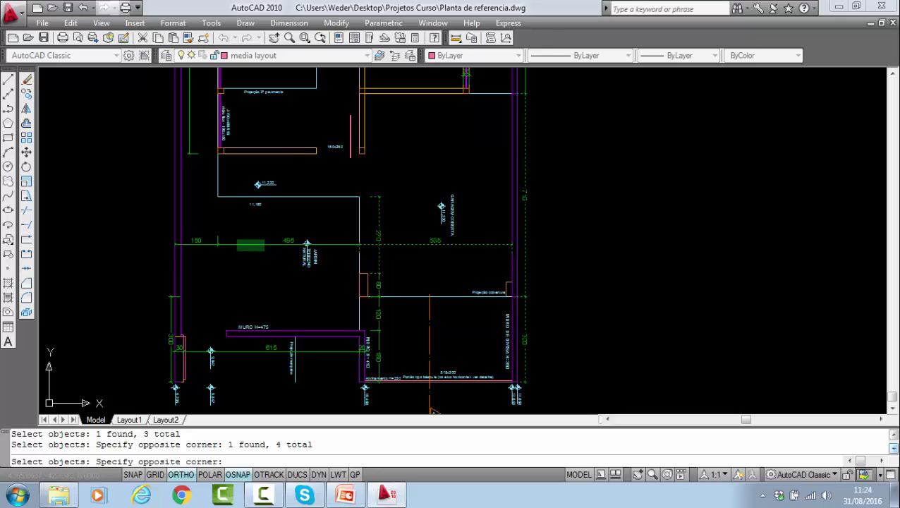
click(235, 251)
key(Return)
- Erase the 300, 30 and 615 dimensions at the front wall beside the garden of the first-floor plan
key(Return)
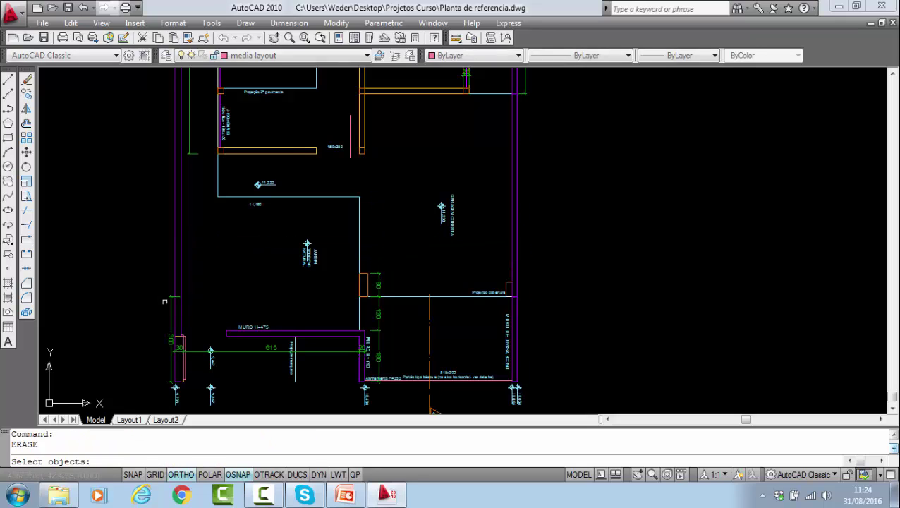
click(169, 296)
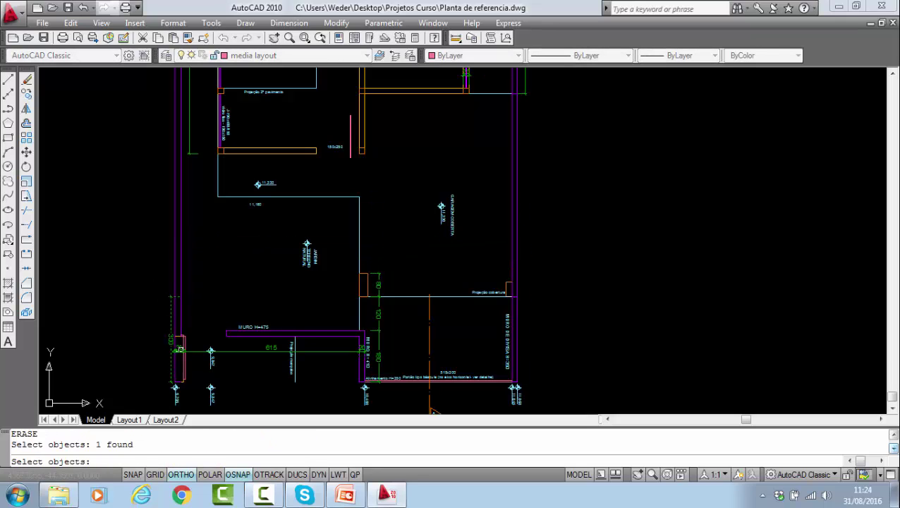
click(179, 349)
click(258, 344)
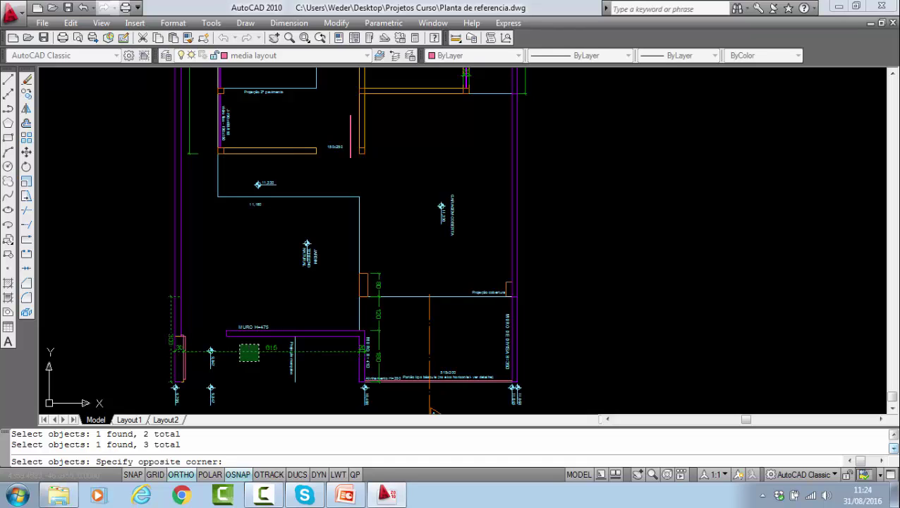
click(240, 360)
key(Return)
- Erase the 20, 180, 120 and 80 dimensions along the wall between the garden and the garage entrance
key(Return)
click(359, 347)
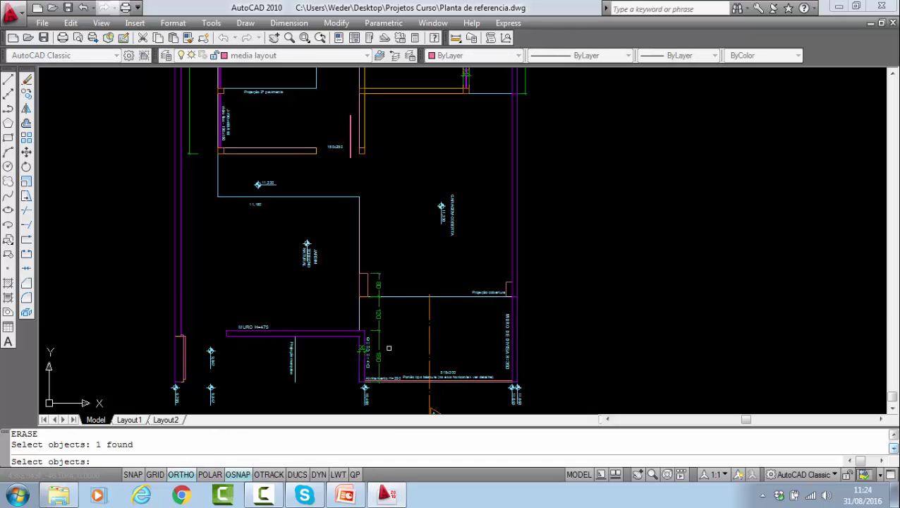
click(387, 346)
click(374, 312)
click(378, 283)
key(Return)
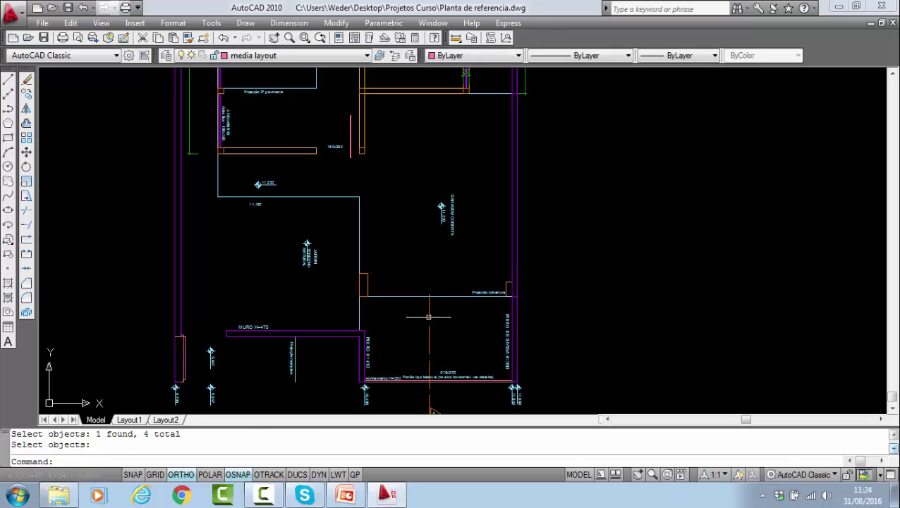
- Erase the long dimension along the garage-side boundary wall and the side setback dimension beside the kitchen
scroll(497, 172, down, 3)
middle_drag(518, 190, 516, 295)
key(Return)
click(446, 218)
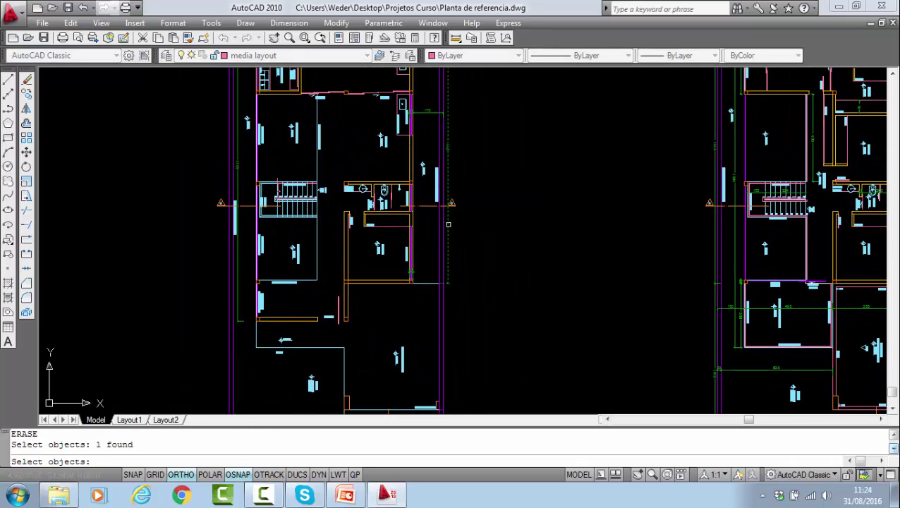
key(Return)
key(Return)
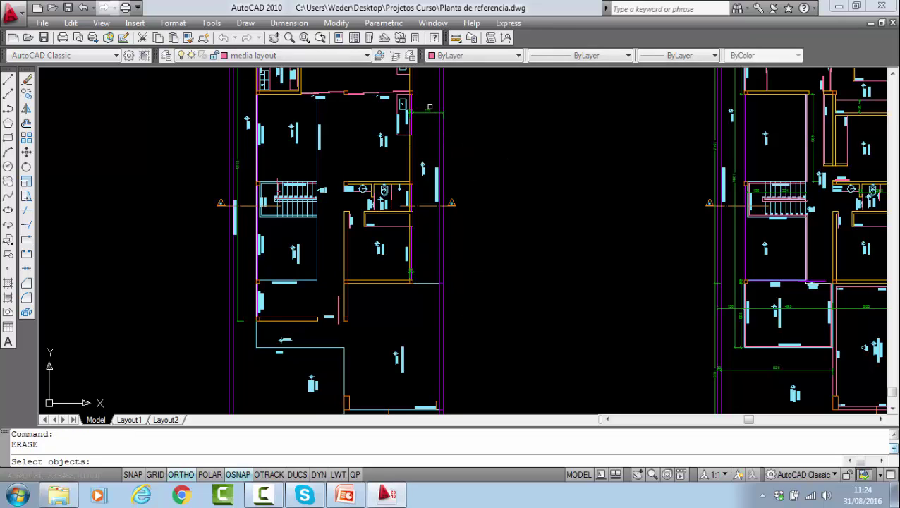
click(432, 111)
key(Return)
- Erase the 20 wall-thickness dimension at the kitchen window of the first-floor plan
middle_drag(457, 124, 459, 146)
scroll(459, 146, up, 5)
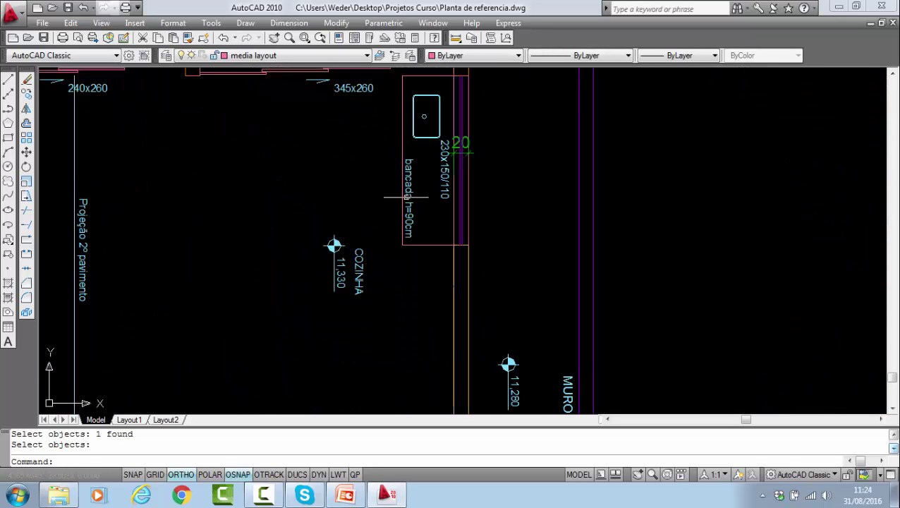
key(Return)
click(459, 148)
key(Return)
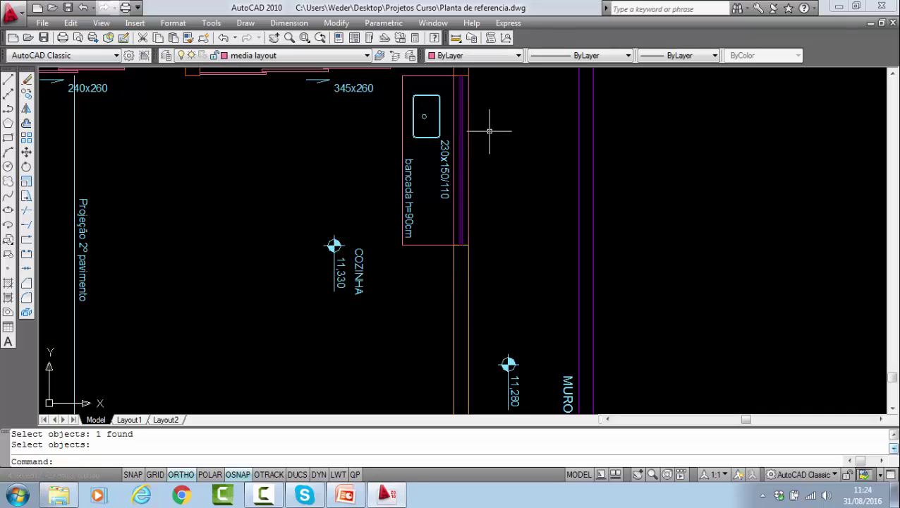
- Erase the side setback, the 680 width and both 445 dimensions at the rear of the first-floor plan
scroll(467, 286, down, 5)
key(Return)
click(466, 152)
click(444, 106)
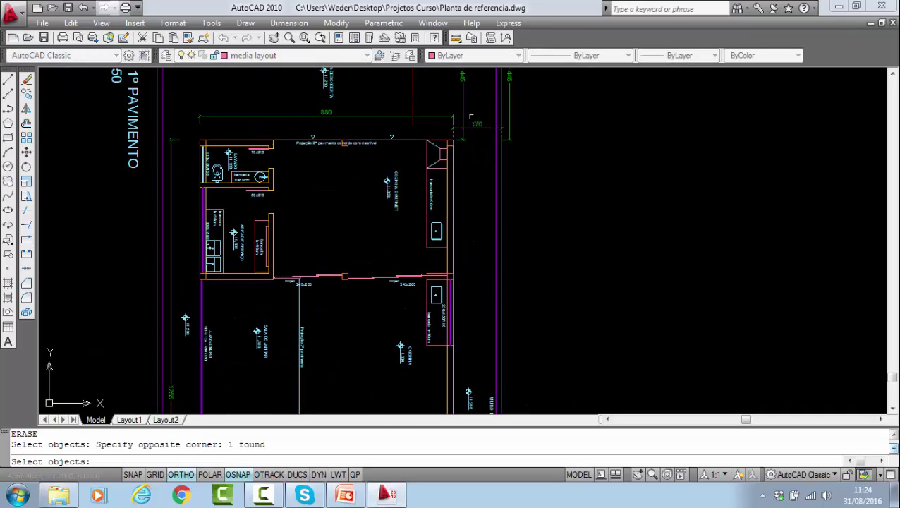
click(458, 114)
click(480, 108)
key(Return)
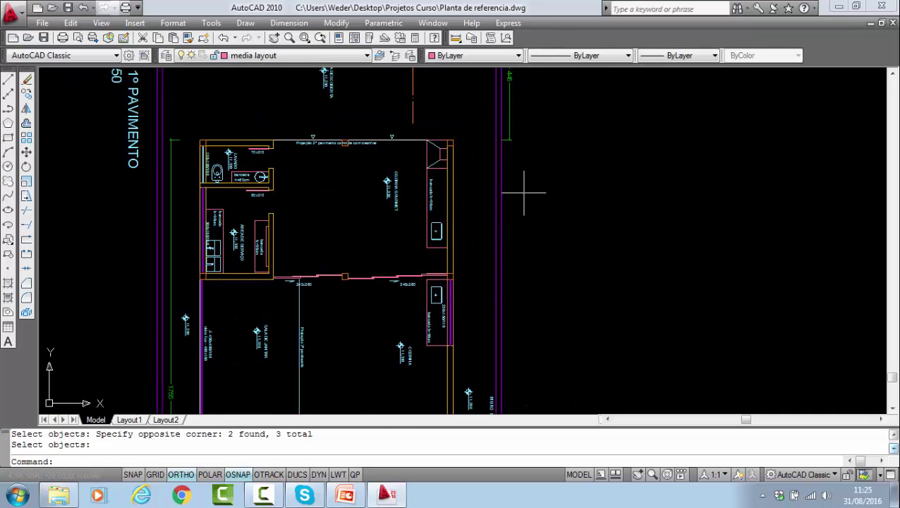
key(Return)
click(511, 138)
key(Return)
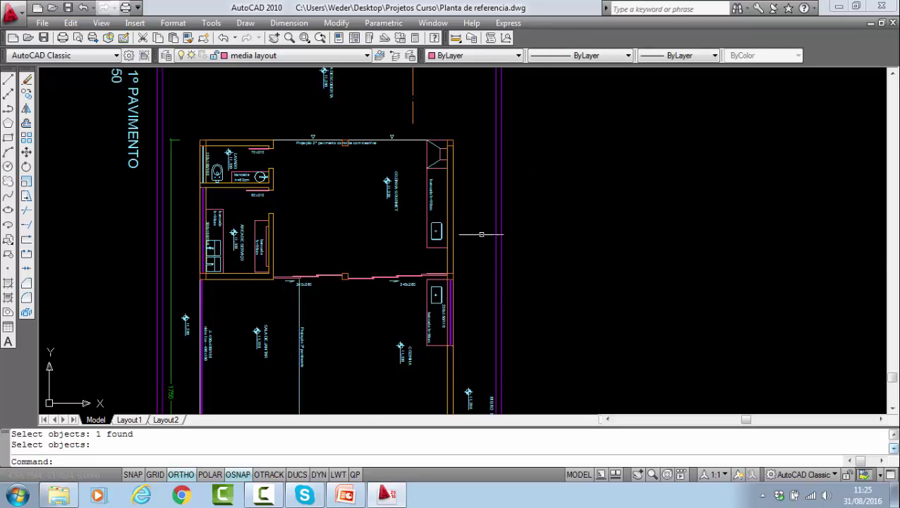
- Erase the overall lot width dimension above the first-floor plan
scroll(473, 223, down, 4)
key(Return)
click(486, 136)
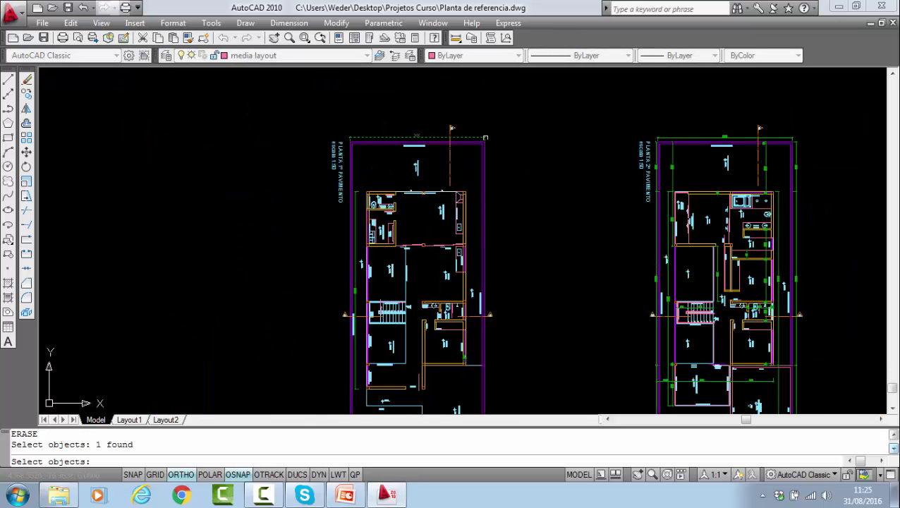
key(Return)
- Erase the 1010, 20 and 625 dimensions beside and across the garden of the second-floor plan
scroll(479, 262, down, 5)
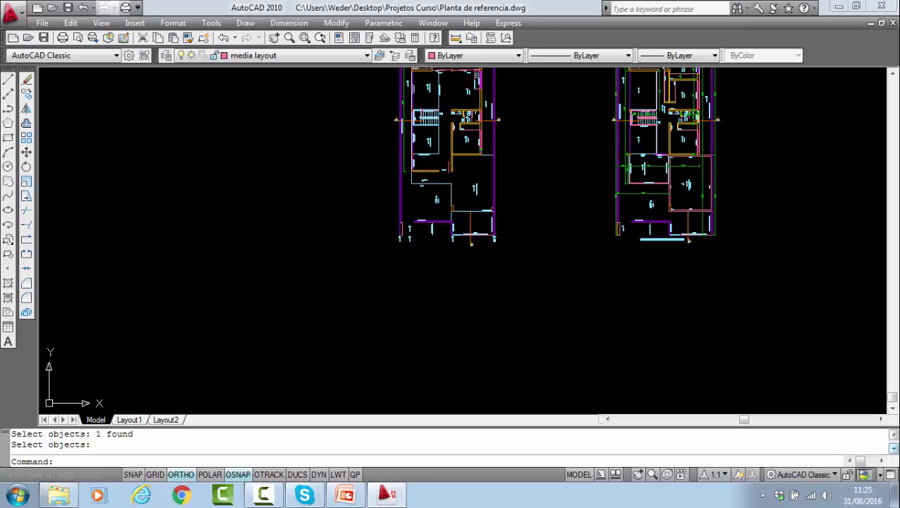
scroll(651, 182, up, 4)
key(Return)
key(Return)
scroll(554, 203, up, 4)
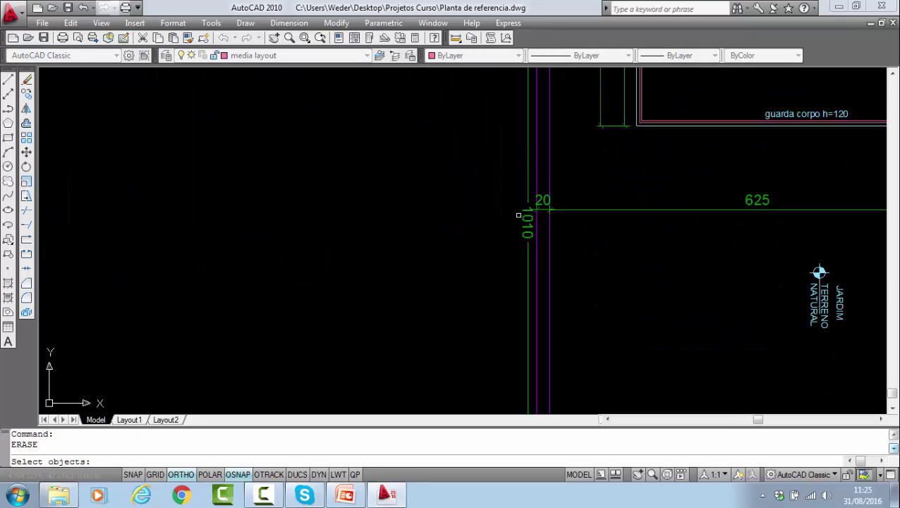
click(527, 218)
click(745, 210)
click(748, 214)
click(710, 184)
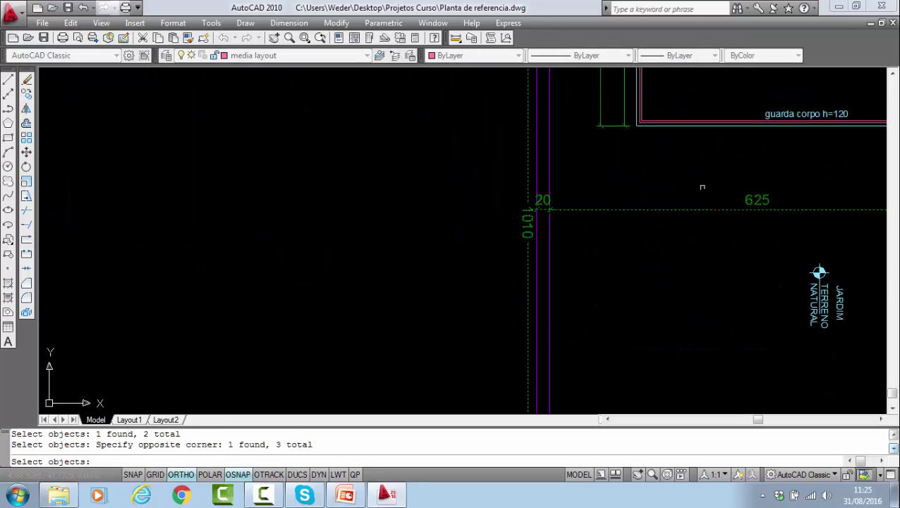
click(684, 195)
click(605, 131)
key(Return)
- Erase the two vertical dimensions beside the open veranda of the second-floor plan
key(Return)
click(619, 154)
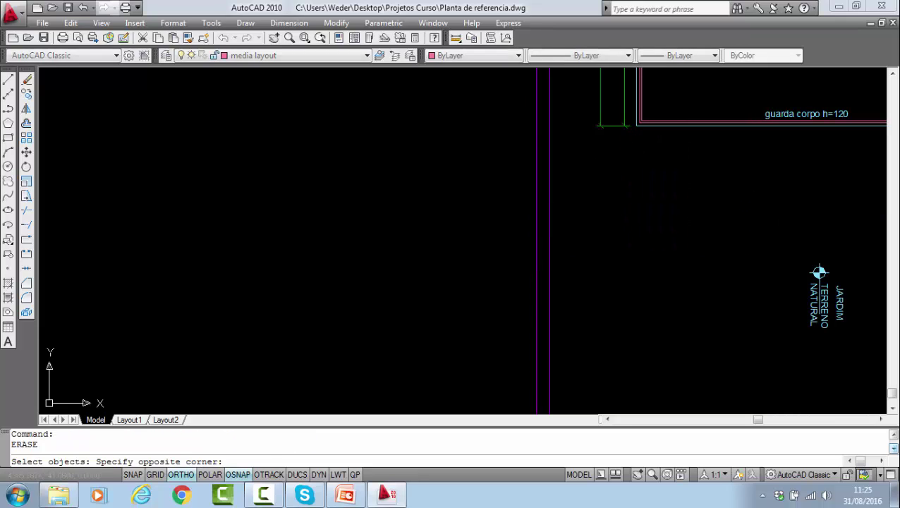
click(599, 118)
key(Return)
- Erase the left boundary dimension and the 20, 150, 495, 385 and two 1010 dimensions around the second-floor veranda and flat slab
scroll(681, 242, down, 6)
scroll(680, 242, up, 6)
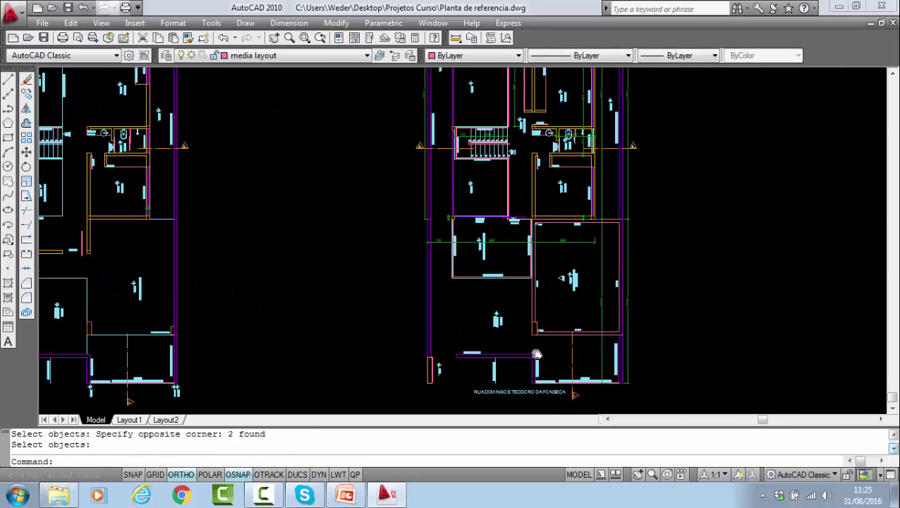
key(Return)
click(383, 198)
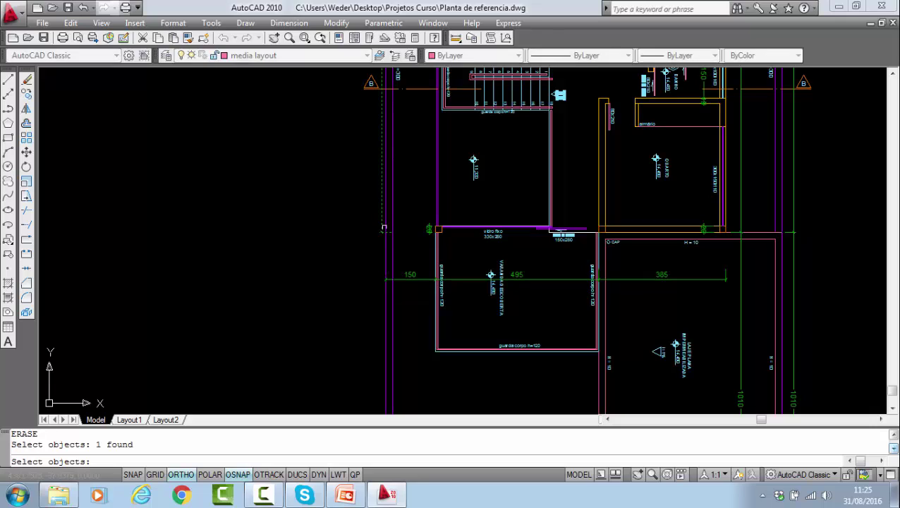
click(415, 274)
click(416, 274)
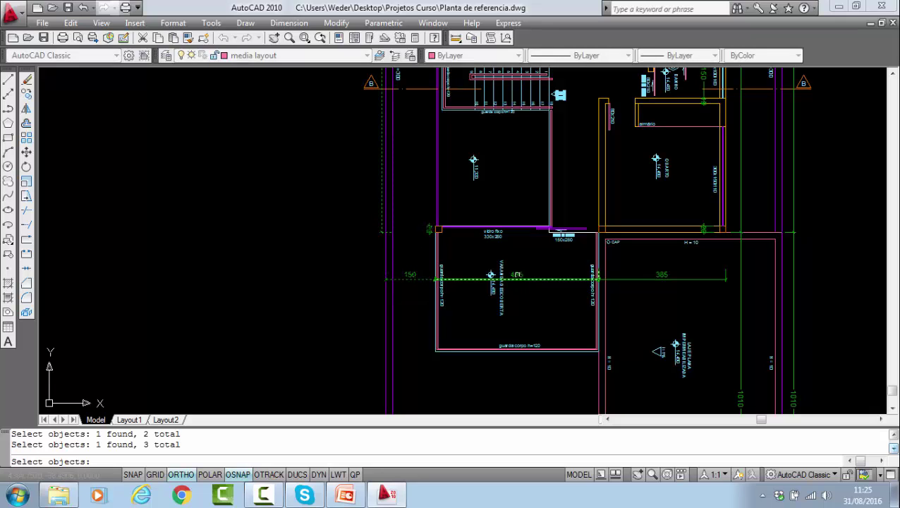
click(516, 277)
click(657, 275)
click(738, 299)
click(715, 312)
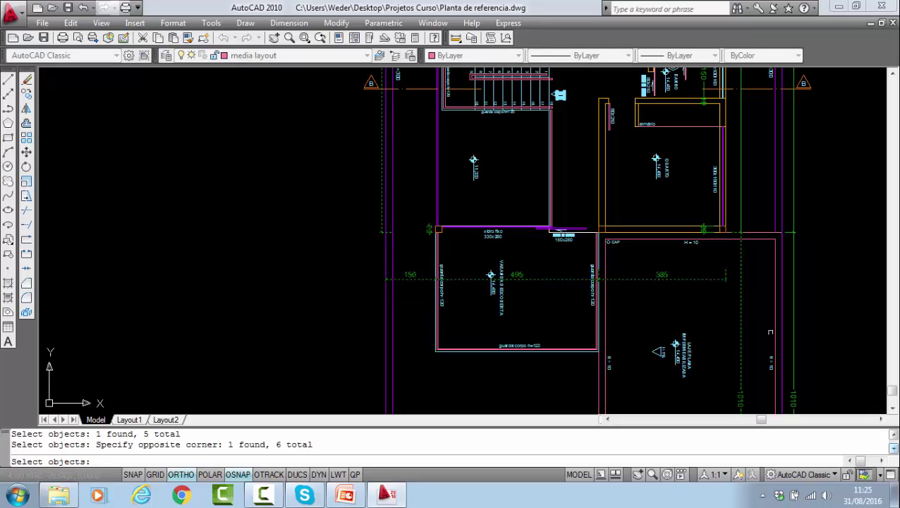
click(792, 330)
key(Return)
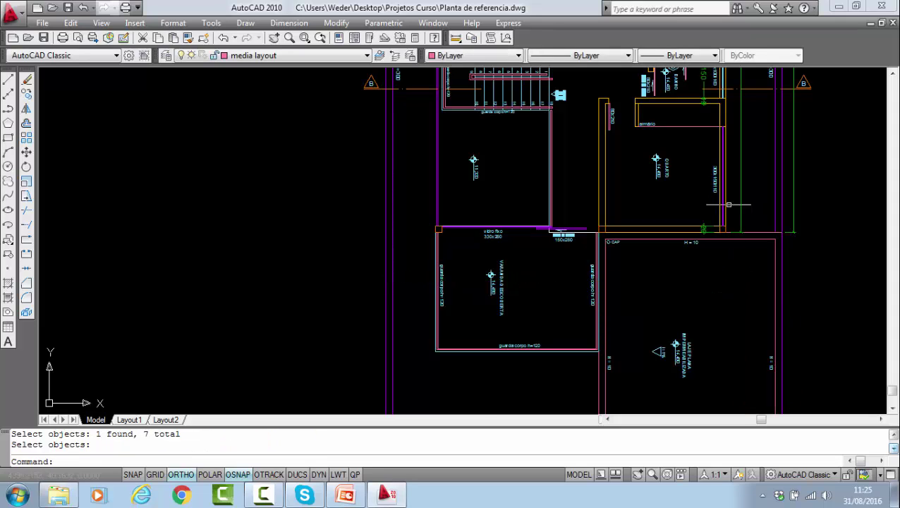
- Erase the 20 wall dimension and the long vertical dimension beside the front bedroom of the second-floor plan
scroll(728, 204, up, 3)
key(Return)
click(776, 214)
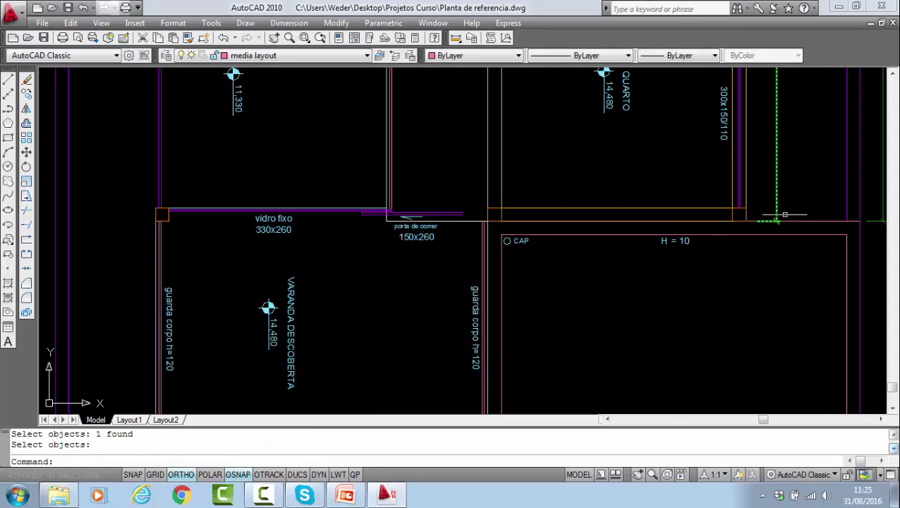
- Erase the 1545, 370, 490, 70 and 250 dimensions around the second-floor circulation, bedroom and closet
scroll(774, 200, down, 5)
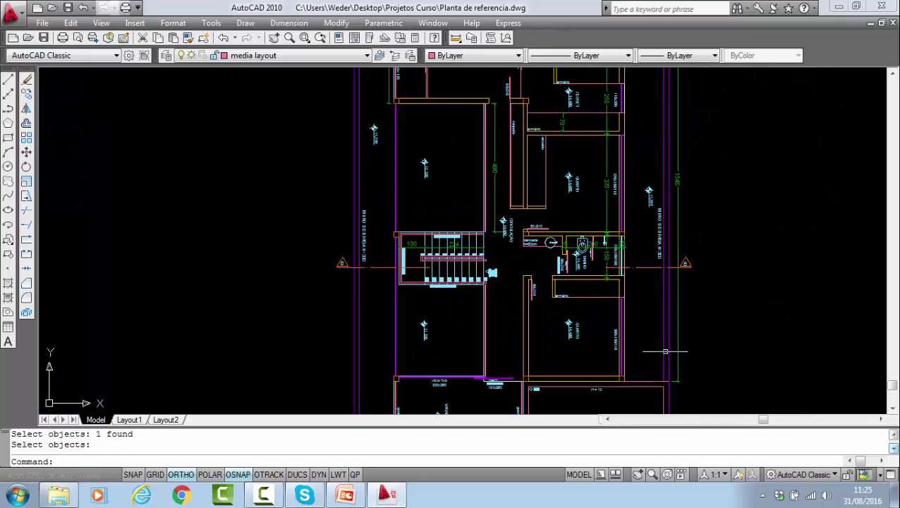
key(Return)
click(677, 181)
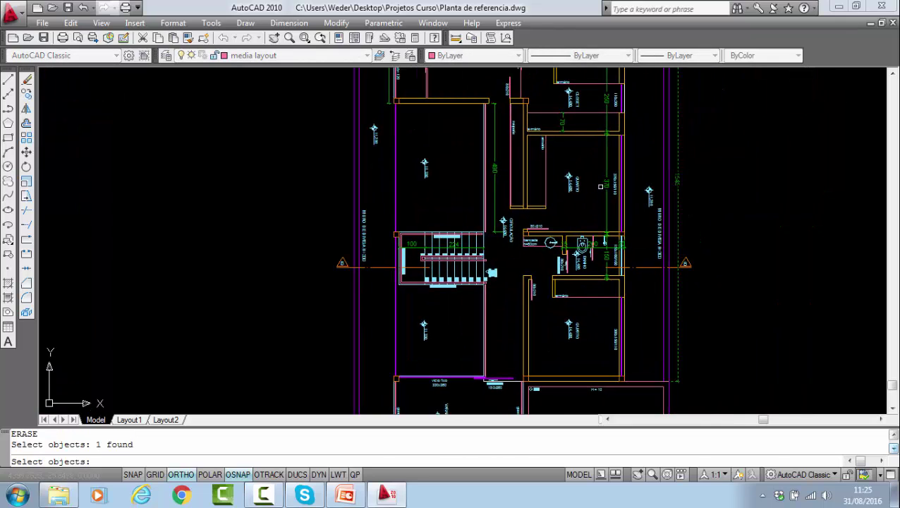
click(603, 183)
click(494, 167)
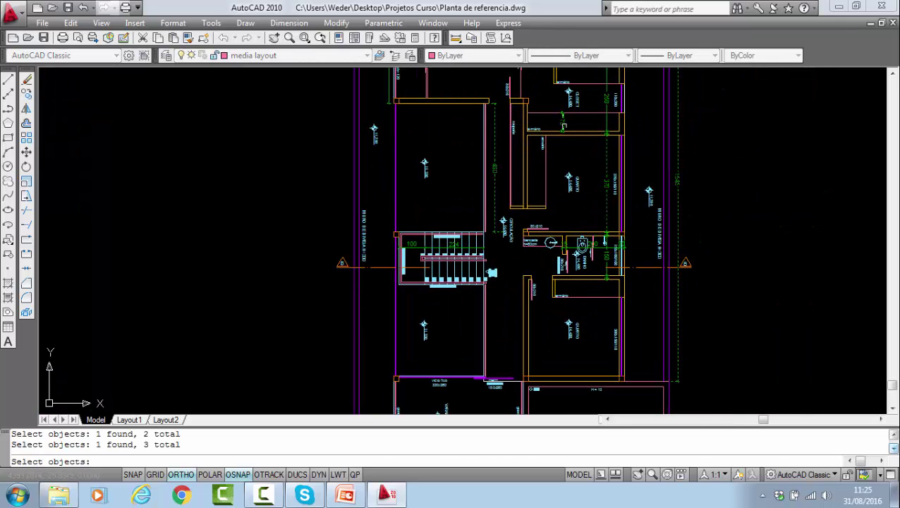
key(Return)
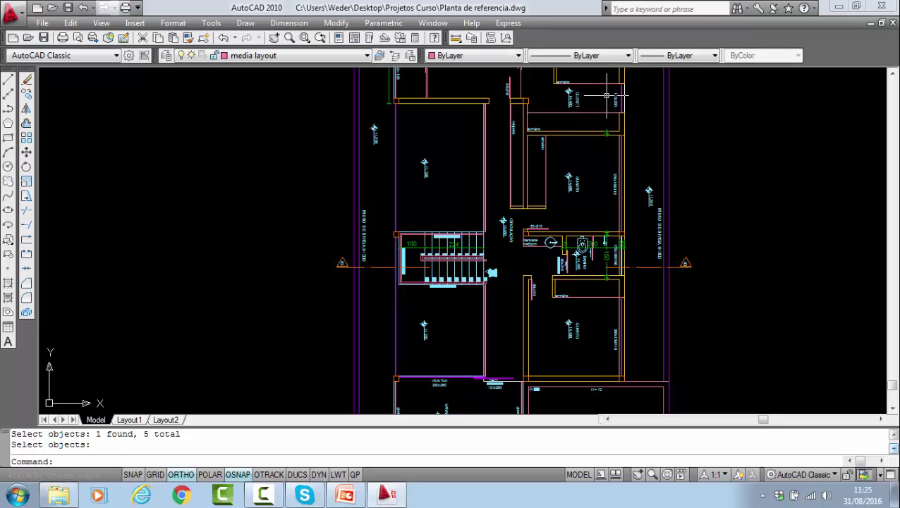
- Erase the small wall-thickness dimension between the closet and the bedroom of the second-floor plan
middle_drag(604, 99, 573, 233)
key(Return)
click(577, 280)
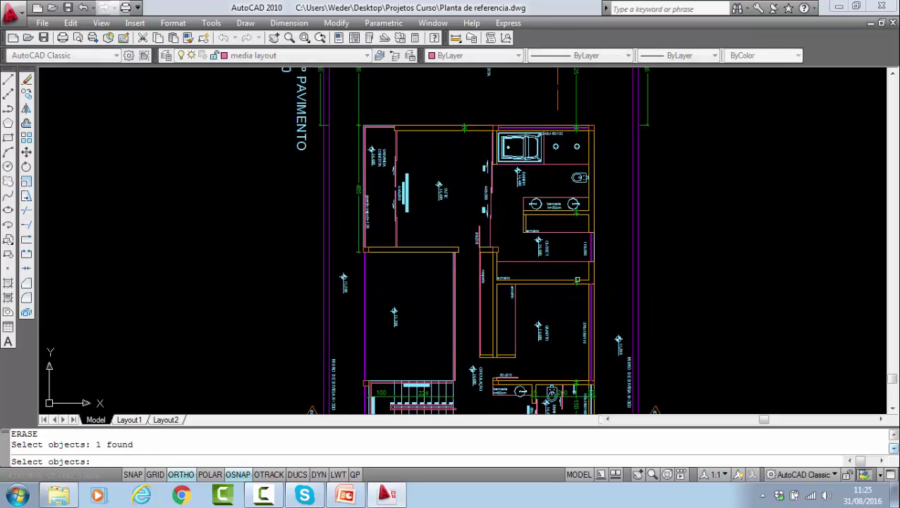
key(Return)
- Erase the 1200 overall width dimension and the wall and setback dimensions around the open area behind the second-floor plan
middle_drag(581, 68, 565, 223)
key(Return)
click(565, 224)
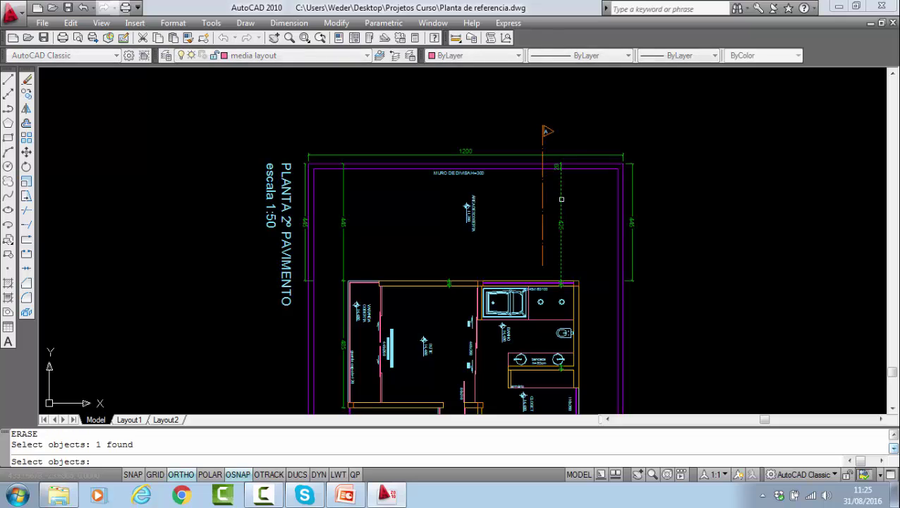
click(560, 161)
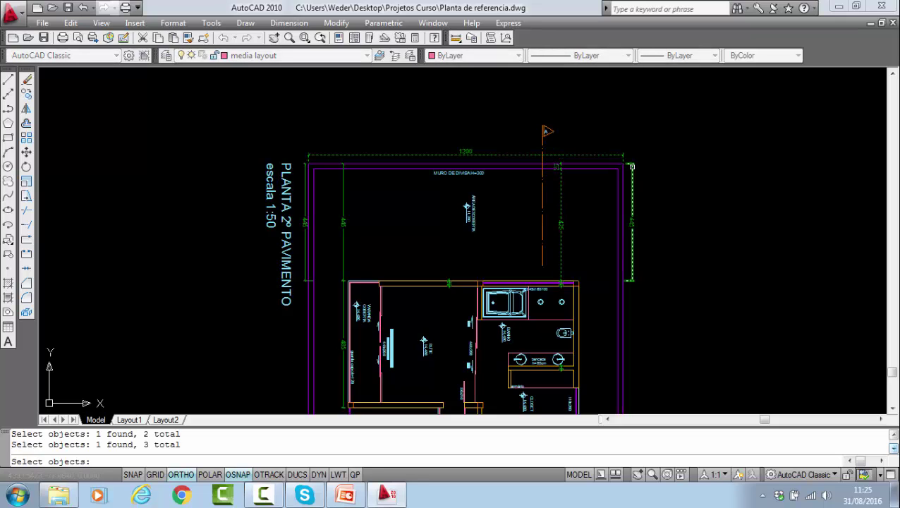
click(631, 211)
drag(348, 204, 330, 201)
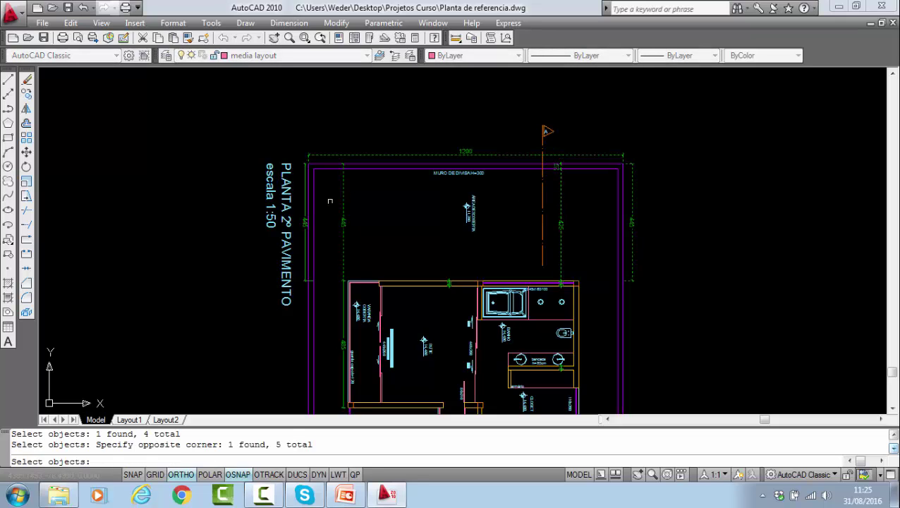
click(304, 221)
key(Return)
- Erase the small wall dimensions along the suite and bathroom's outer wall and the long vertical dimension beside the covered veranda
key(Return)
click(395, 282)
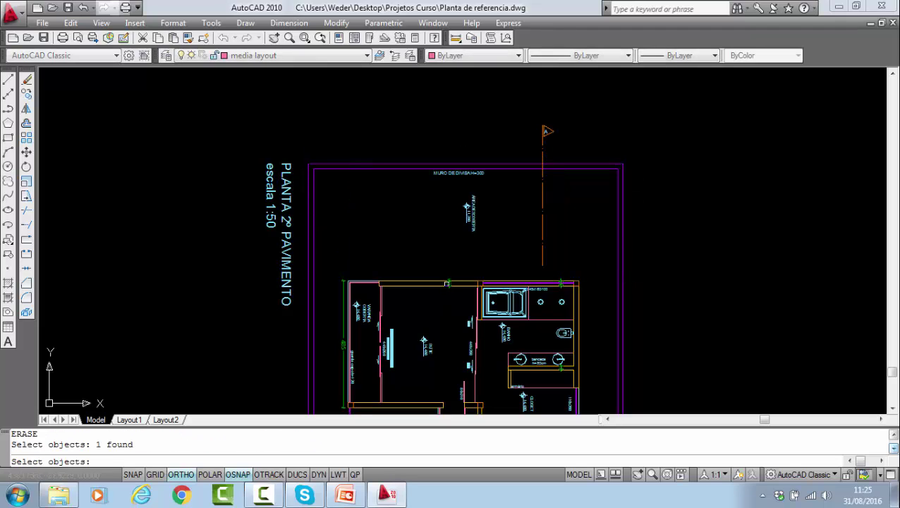
click(340, 281)
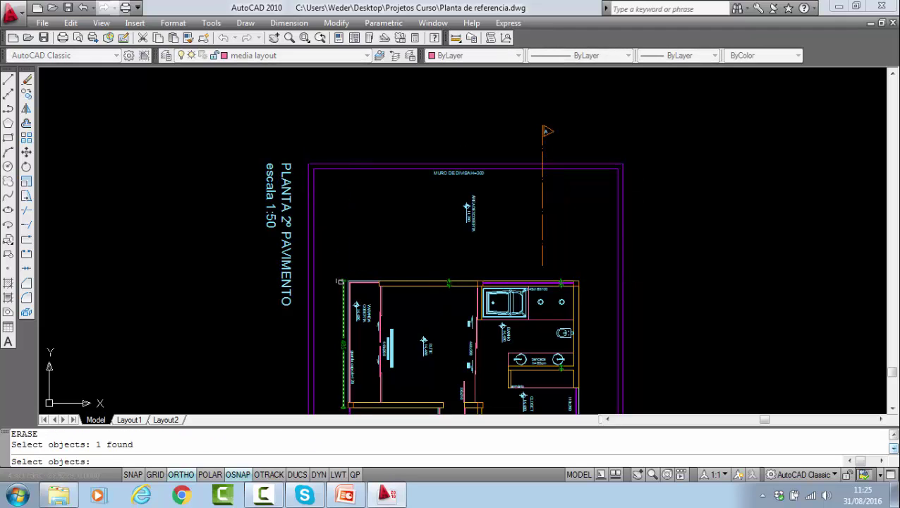
key(Return)
key(Return)
click(561, 282)
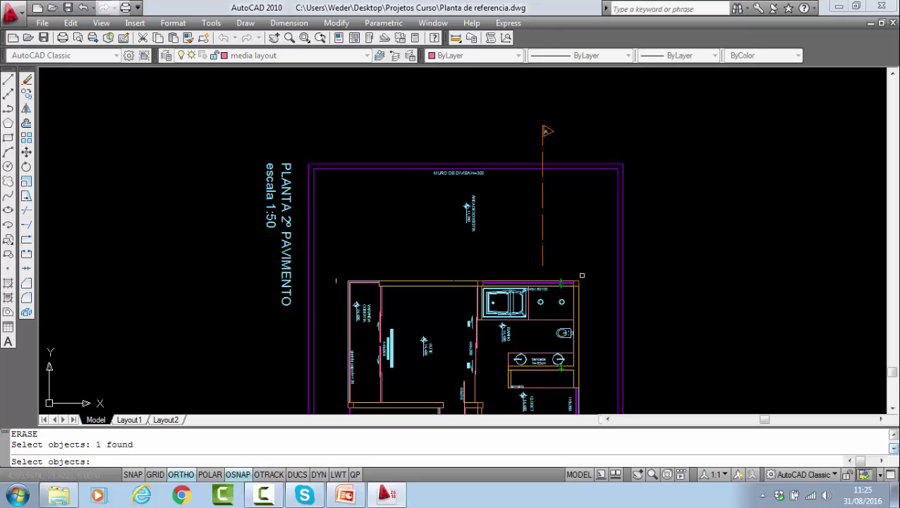
key(Return)
- Erase the 15 wall dimension beside the two-basin countertop in the second-floor suite bathroom
middle_drag(608, 272, 609, 235)
scroll(568, 314, up, 6)
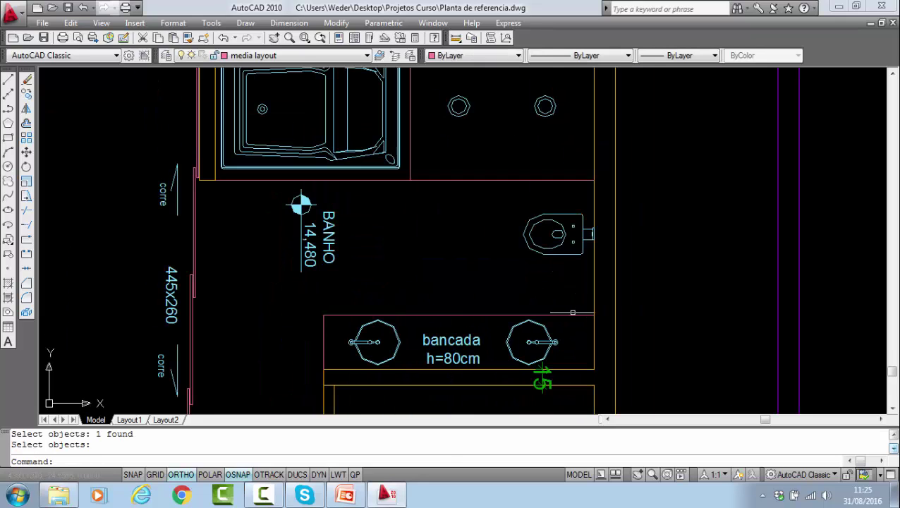
key(Return)
click(542, 378)
key(Return)
scroll(566, 357, down, 6)
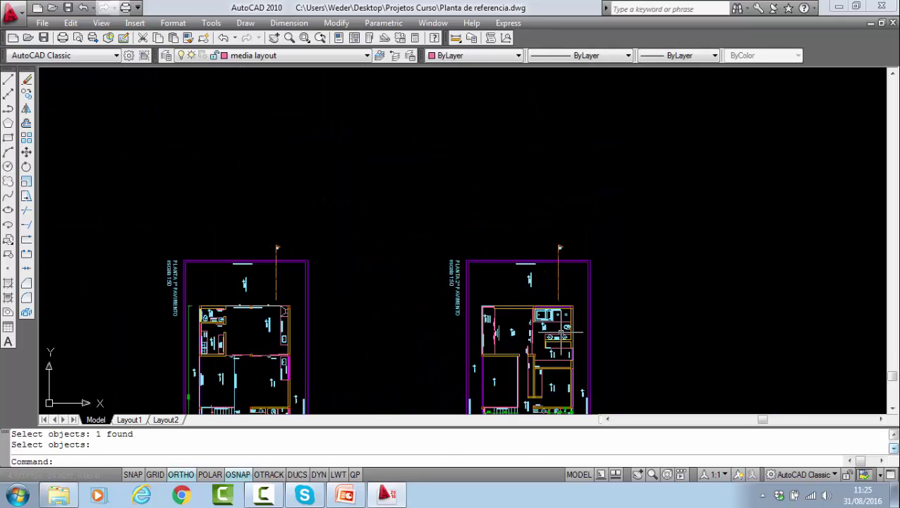
- Erase the 200, 150, 20 and three 15 dimensions in the small bathroom between the second-floor bedrooms
scroll(567, 357, up, 5)
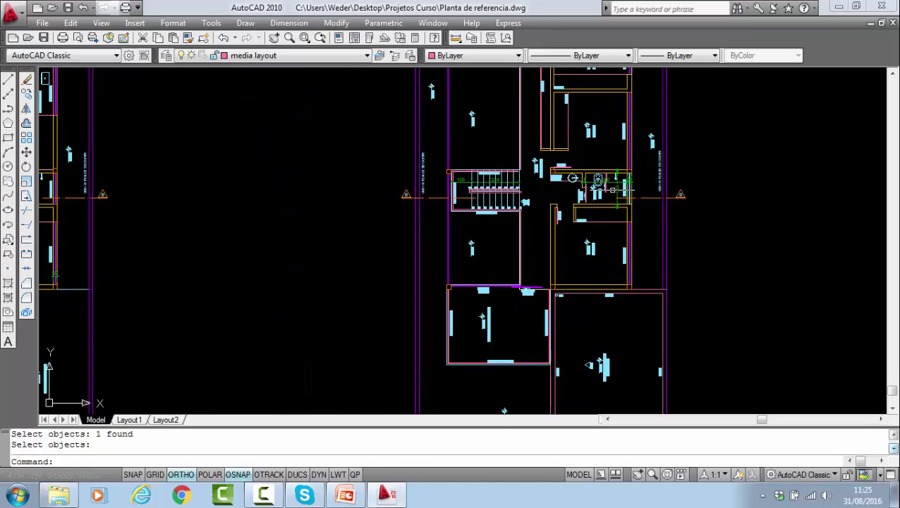
scroll(624, 275, up, 5)
key(Return)
click(478, 182)
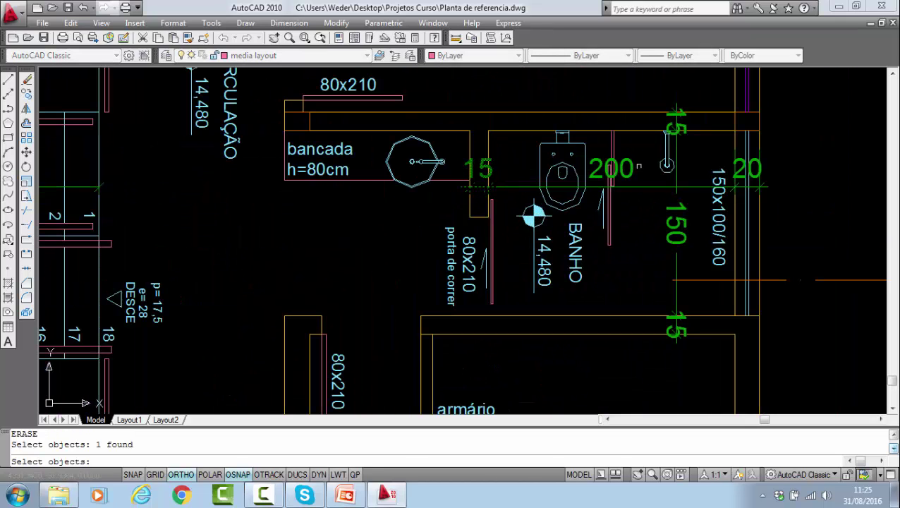
click(627, 167)
click(676, 134)
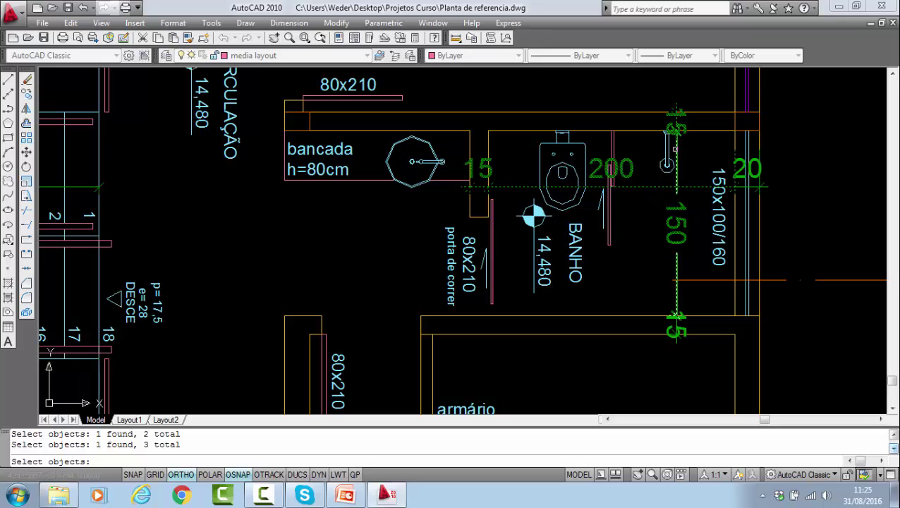
click(759, 186)
click(742, 159)
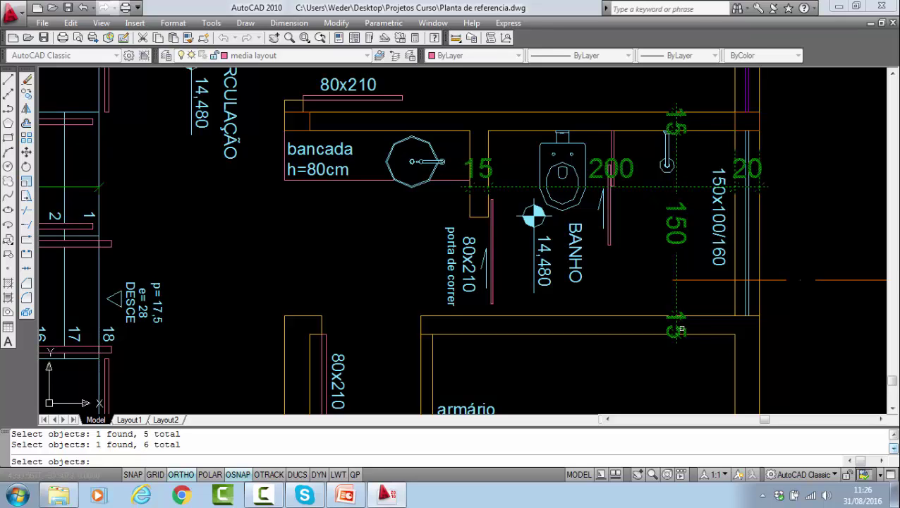
key(Return)
- Erase the 100 and 224 dimensions on the staircase of the second-floor plan
scroll(530, 190, down, 3)
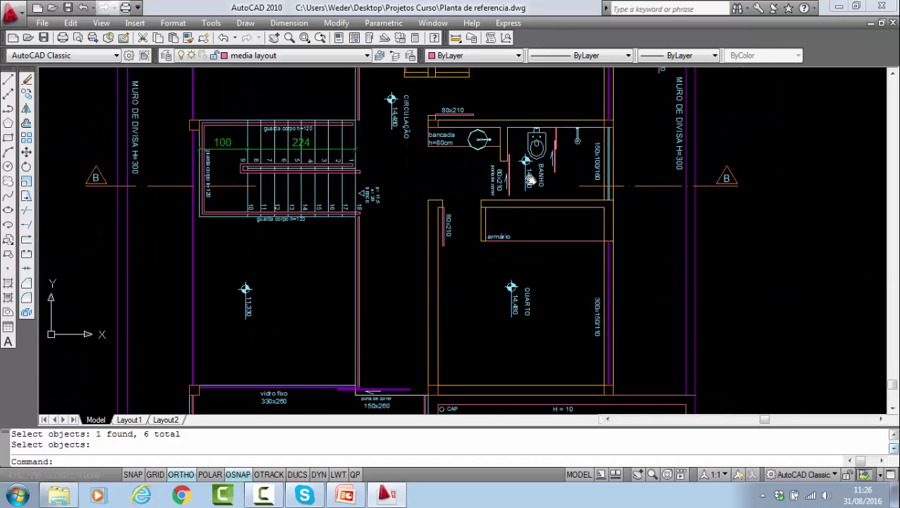
middle_drag(530, 180, 533, 104)
scroll(487, 155, down, 3)
middle_drag(537, 282, 526, 171)
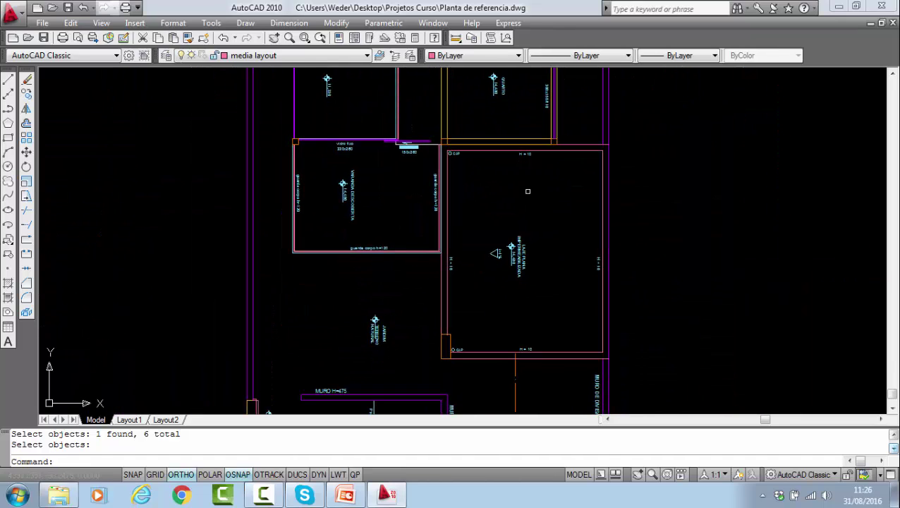
scroll(538, 185, down, 4)
scroll(511, 289, up, 3)
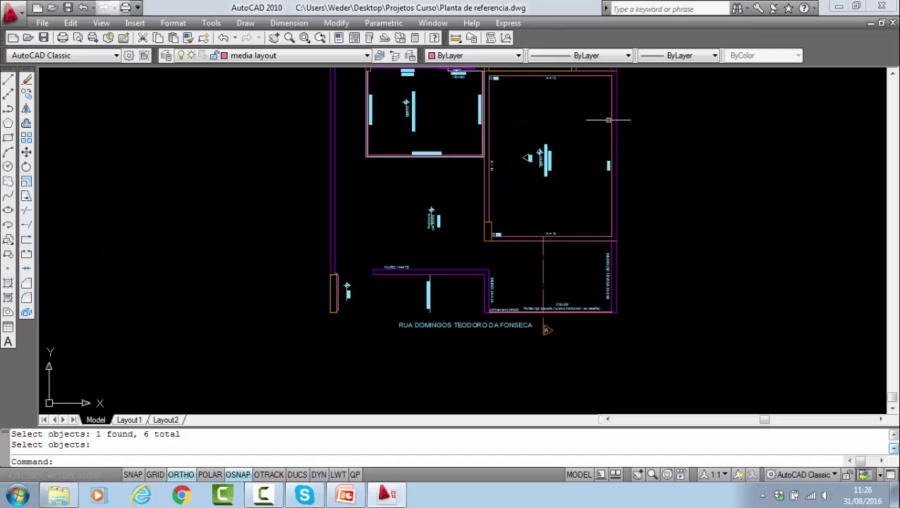
middle_drag(607, 119, 555, 346)
middle_drag(476, 185, 562, 270)
scroll(382, 292, up, 3)
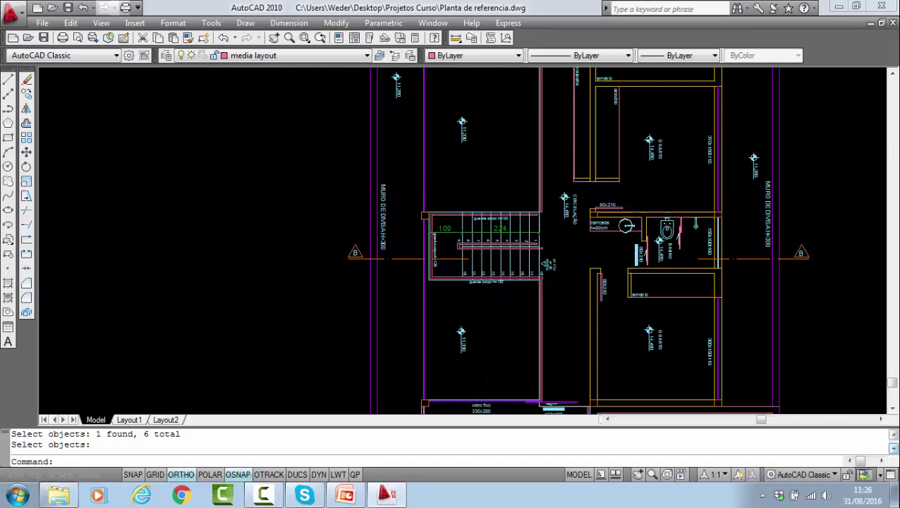
key(e)
key(Return)
click(515, 226)
click(514, 215)
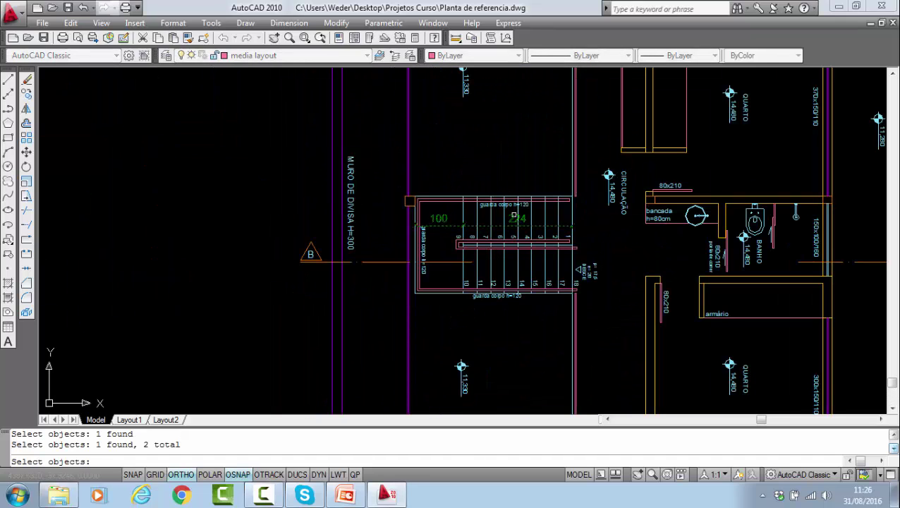
key(Return)
- Check the staircase, rooms, veranda and street front of the second-floor plan for leftover dimensions
scroll(540, 255, down, 5)
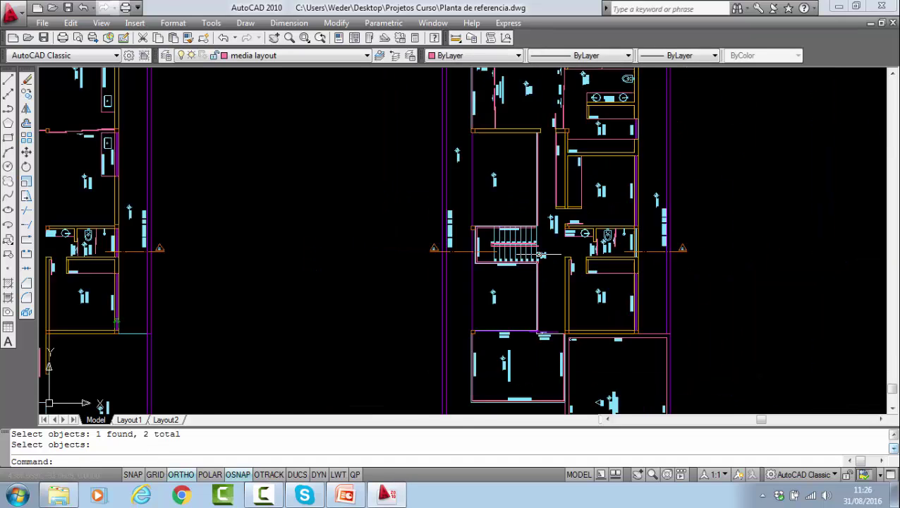
scroll(541, 258, up, 8)
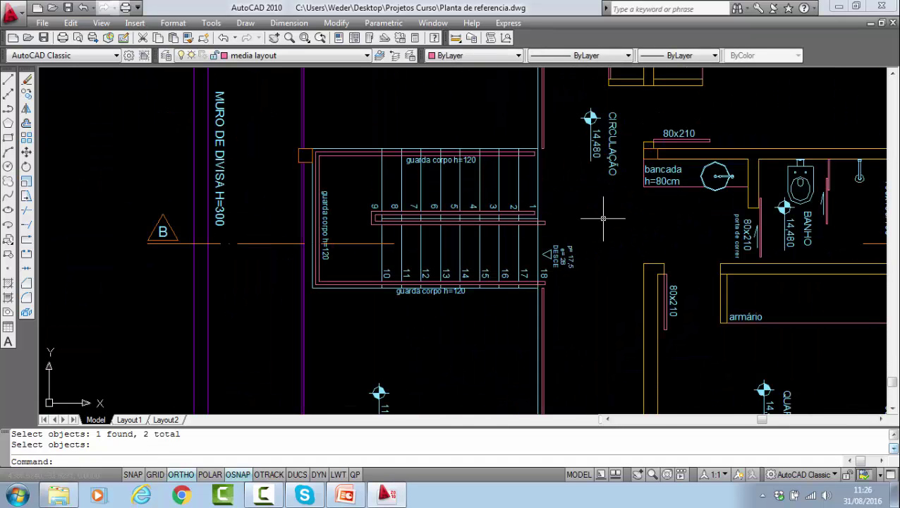
scroll(602, 219, down, 6)
scroll(602, 219, up, 4)
scroll(603, 219, down, 4)
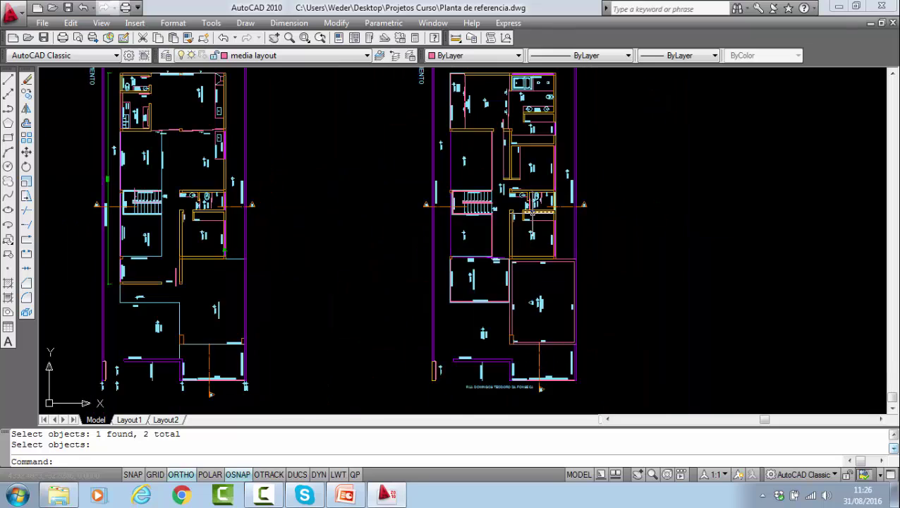
scroll(539, 388, up, 2)
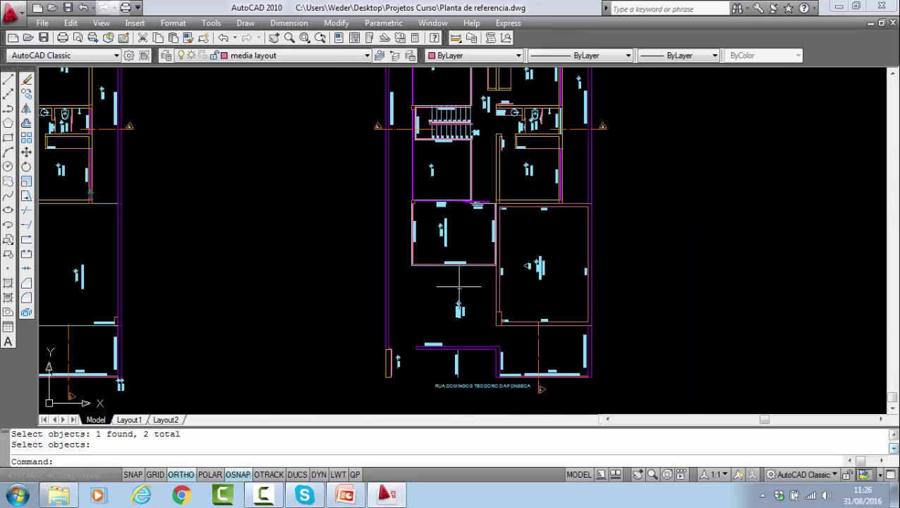
scroll(521, 296, down, 7)
middle_drag(509, 247, 506, 188)
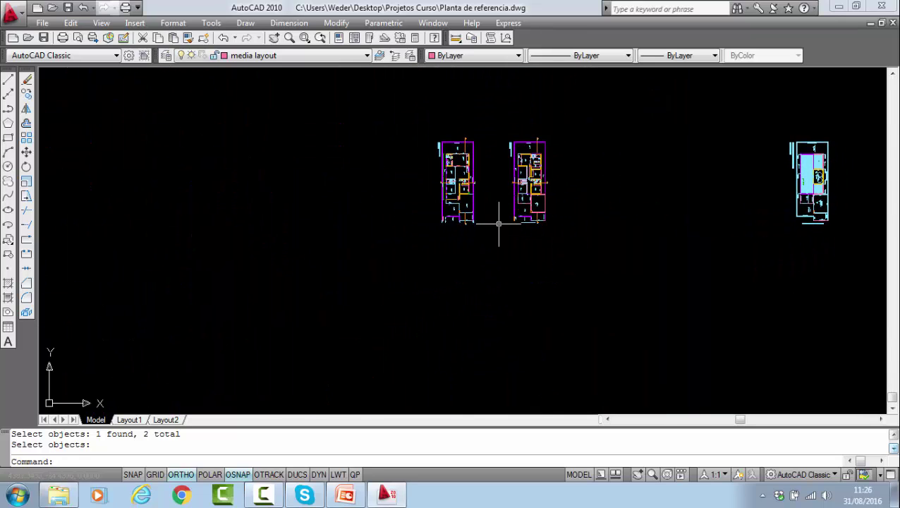
- Erase the 200 dimension over the tiled slope of the roof plan
middle_drag(604, 195, 498, 210)
scroll(694, 190, up, 8)
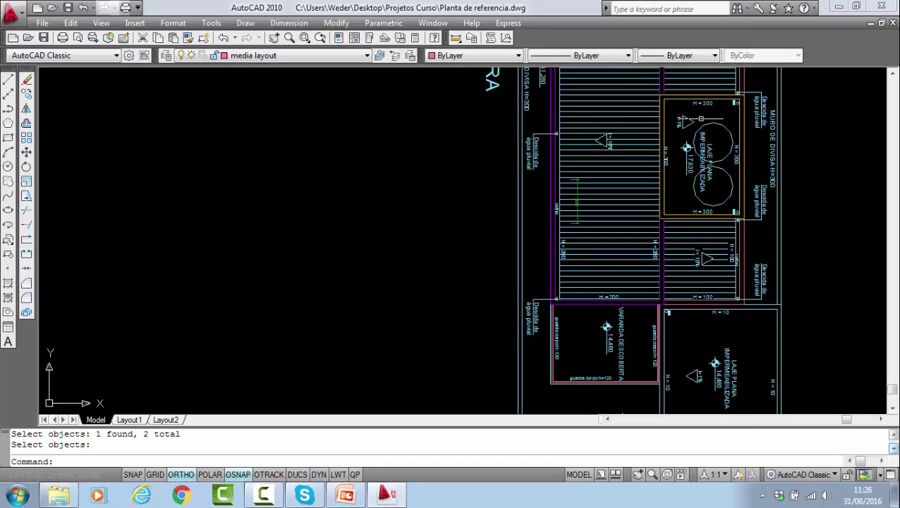
scroll(551, 189, up, 3)
text(e)
key(Return)
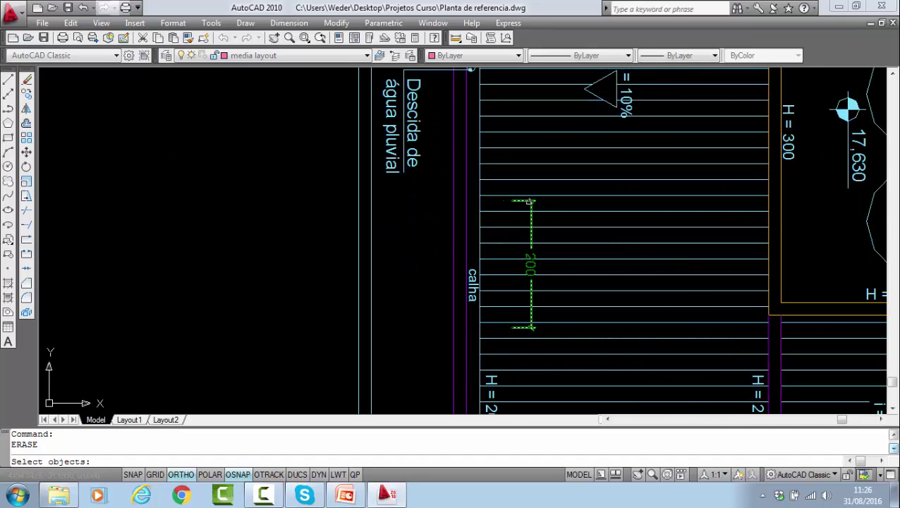
click(526, 203)
key(Return)
- Examine the roof plan for leftover dimensions, then review it together with the two floor plans
scroll(536, 201, down, 4)
scroll(544, 201, down, 4)
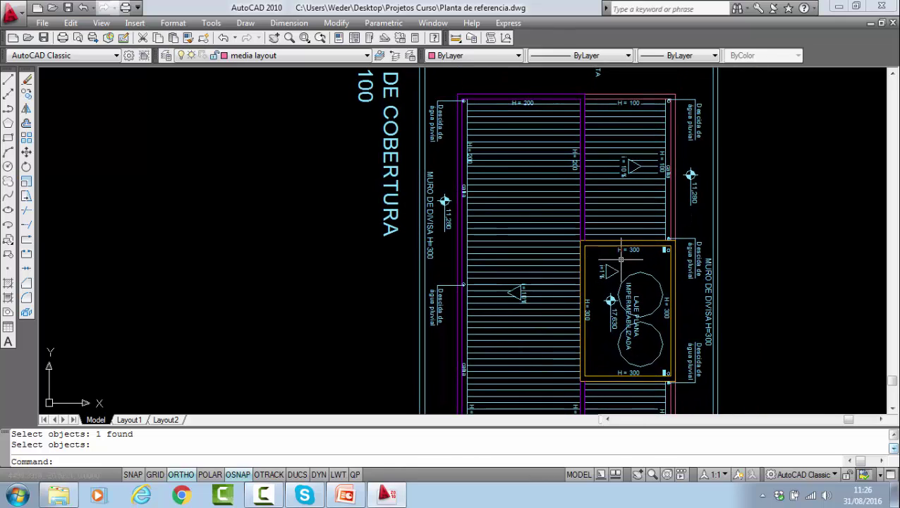
scroll(653, 224, down, 1)
scroll(654, 223, down, 5)
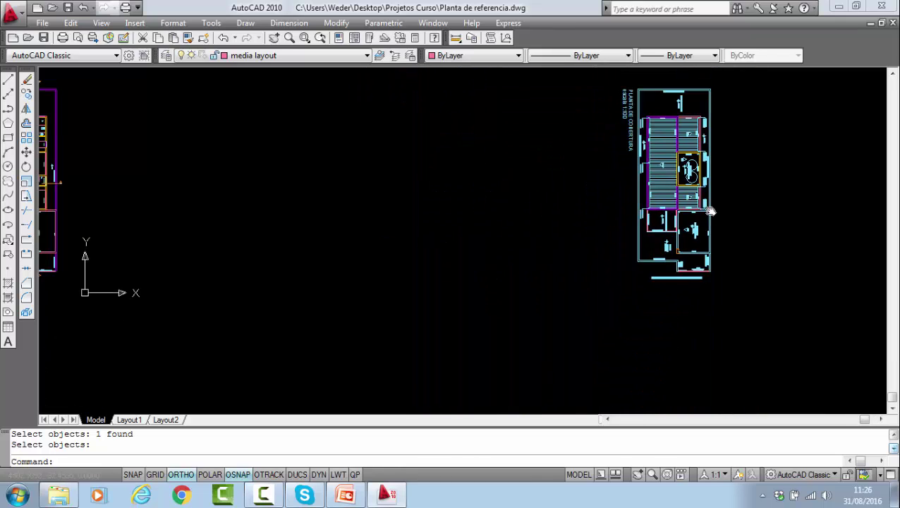
middle_drag(536, 127, 592, 230)
scroll(592, 231, down, 1)
middle_drag(362, 238, 507, 218)
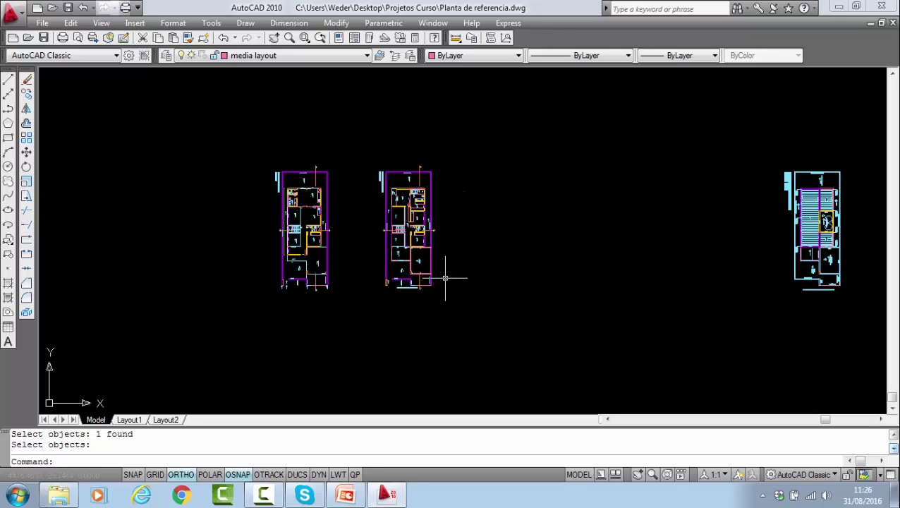
- Purge all unused items from the drawing in three passes, accepting the removal of all items each time
key(Return)
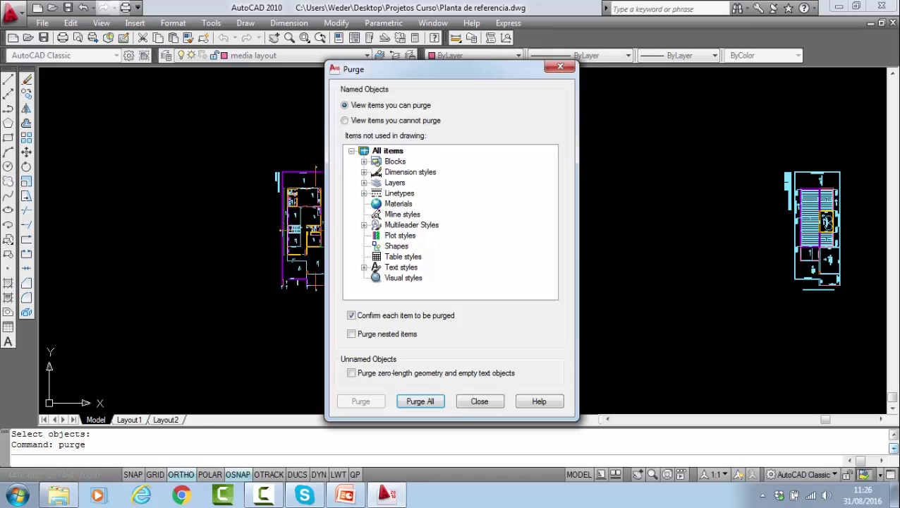
click(420, 401)
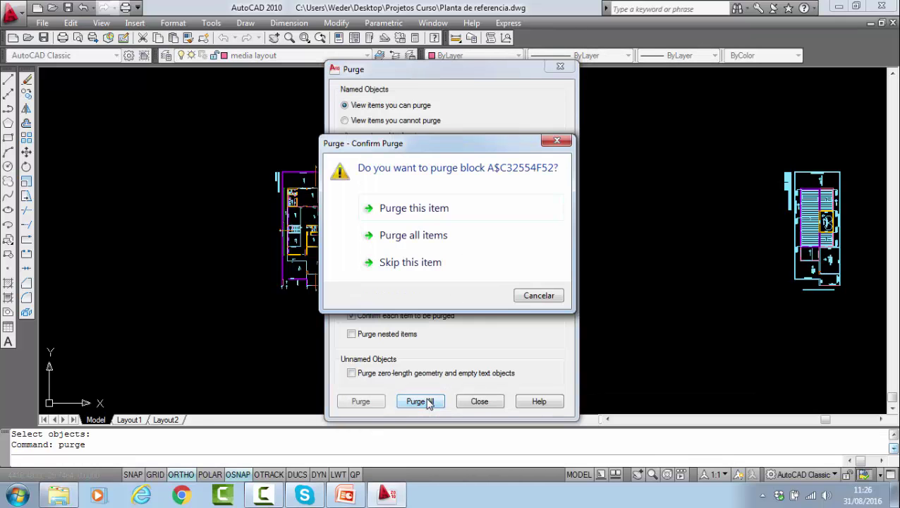
click(420, 234)
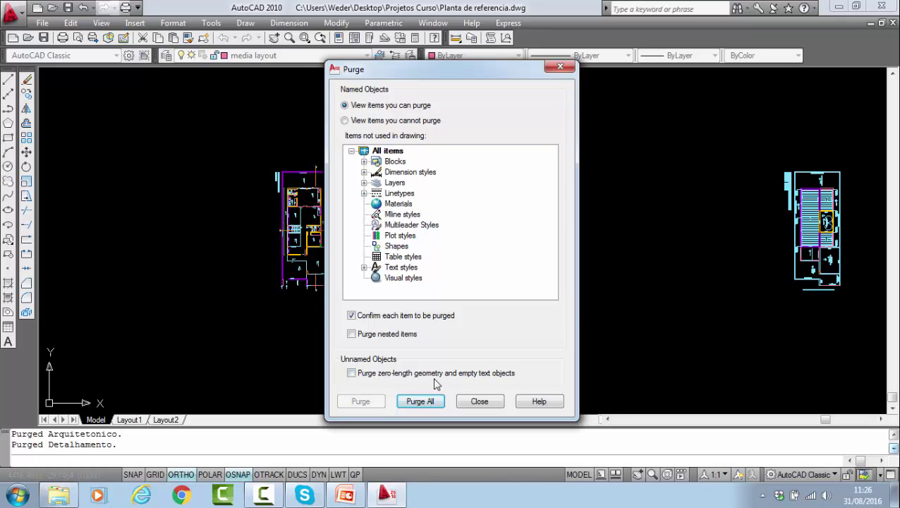
click(422, 400)
click(409, 235)
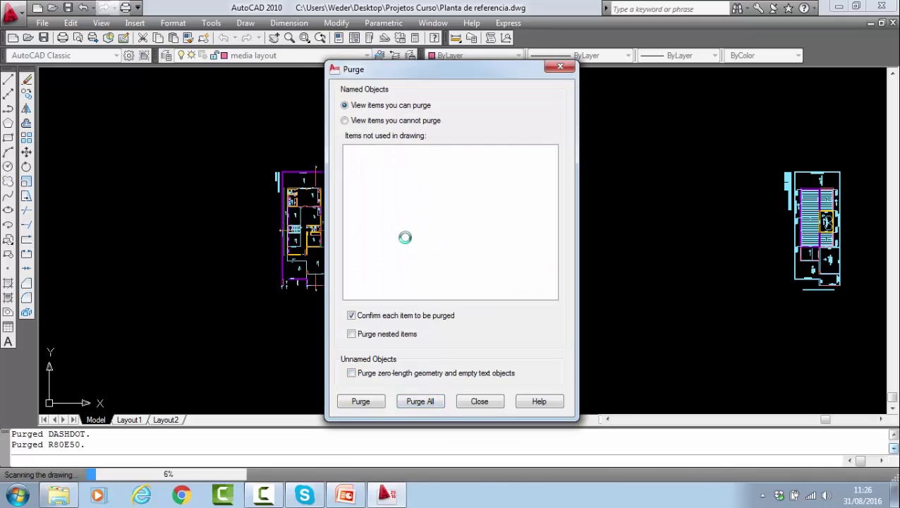
click(420, 401)
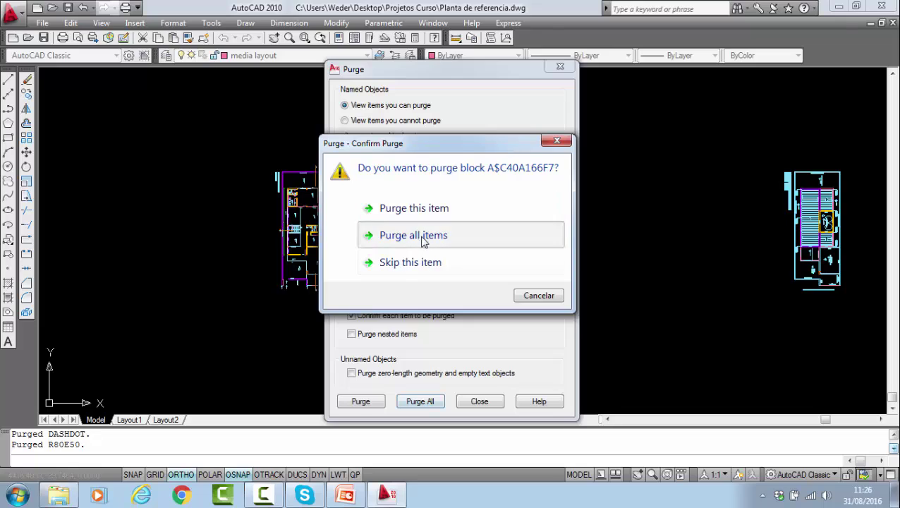
click(424, 238)
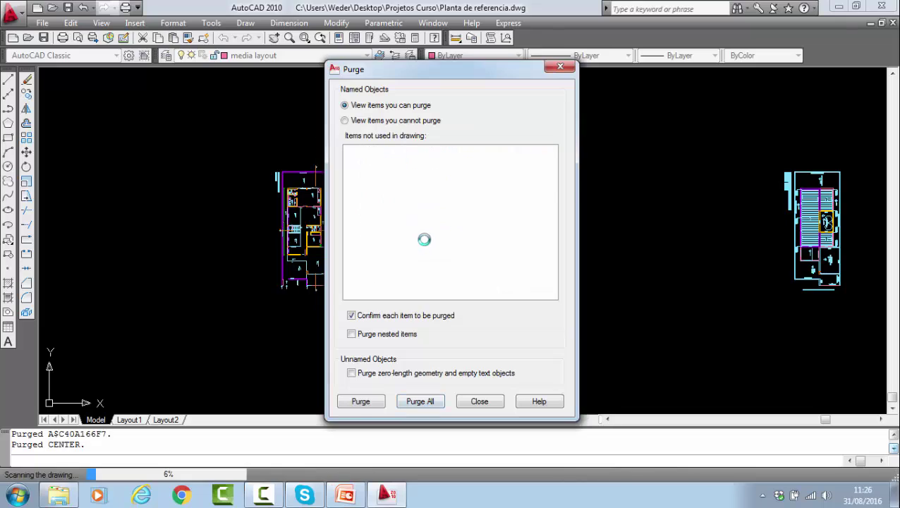
click(481, 400)
- Make layer 0 the current layer
click(366, 56)
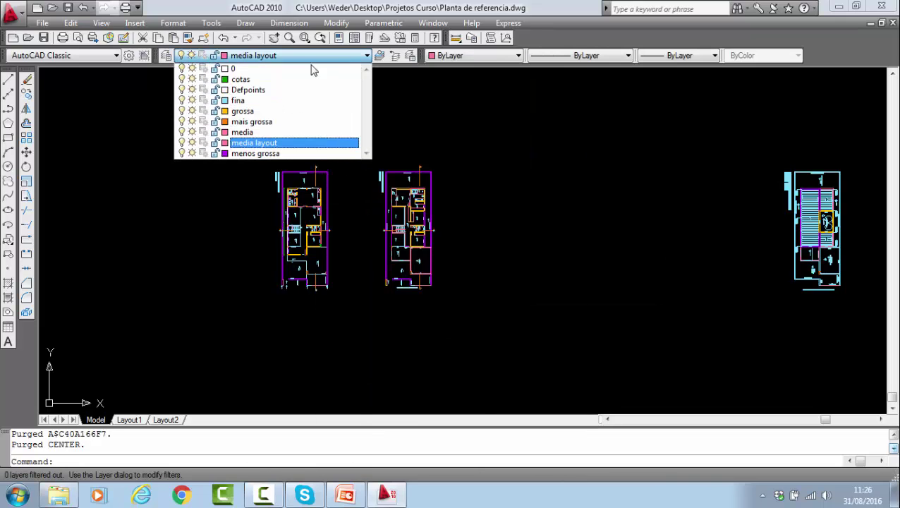
click(282, 69)
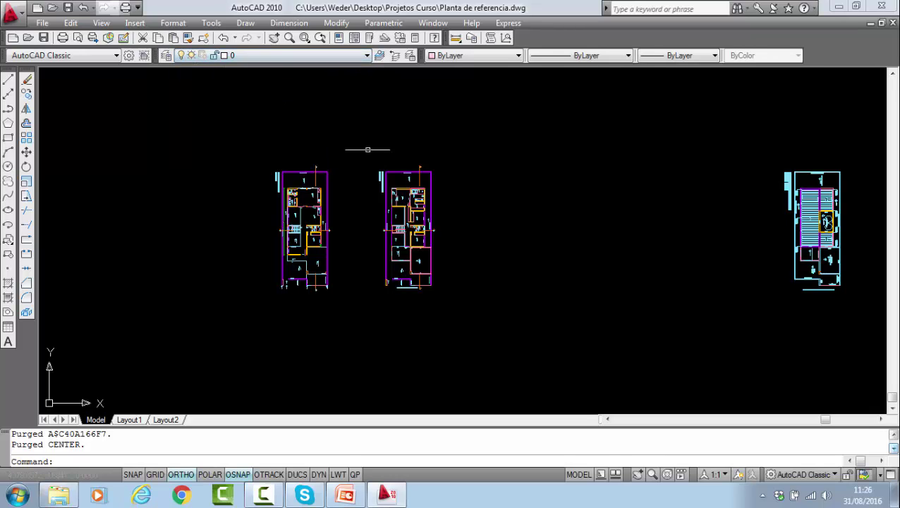
- Purge all remaining unused items from the drawing, accepting the removal, and check the list of layers that are left
text(purg)
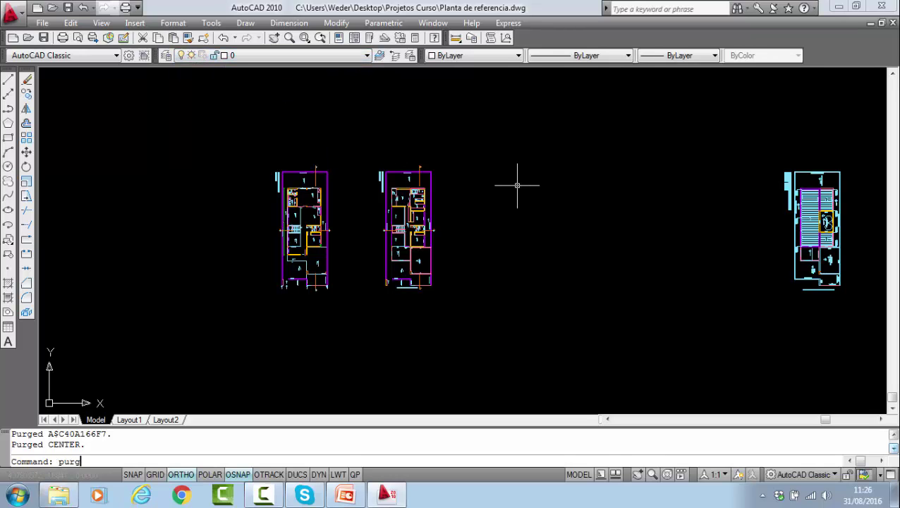
text(e)
key(Return)
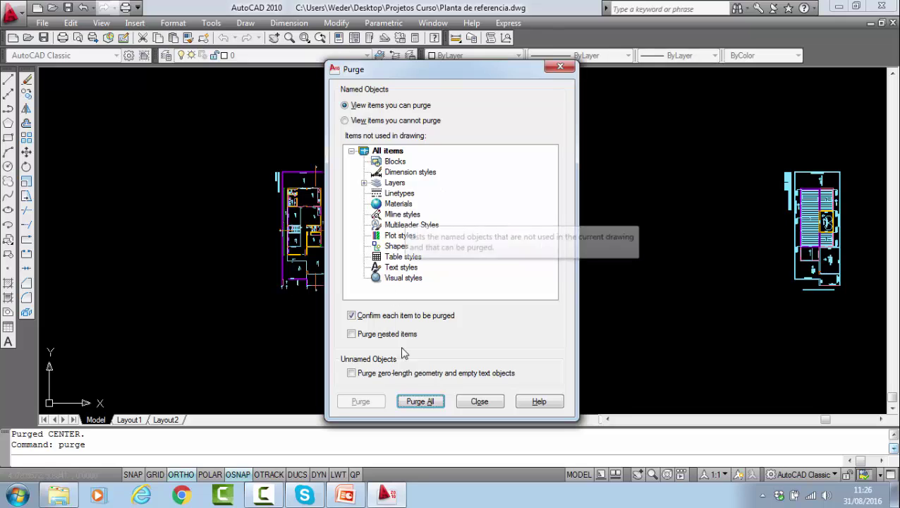
click(412, 401)
click(408, 240)
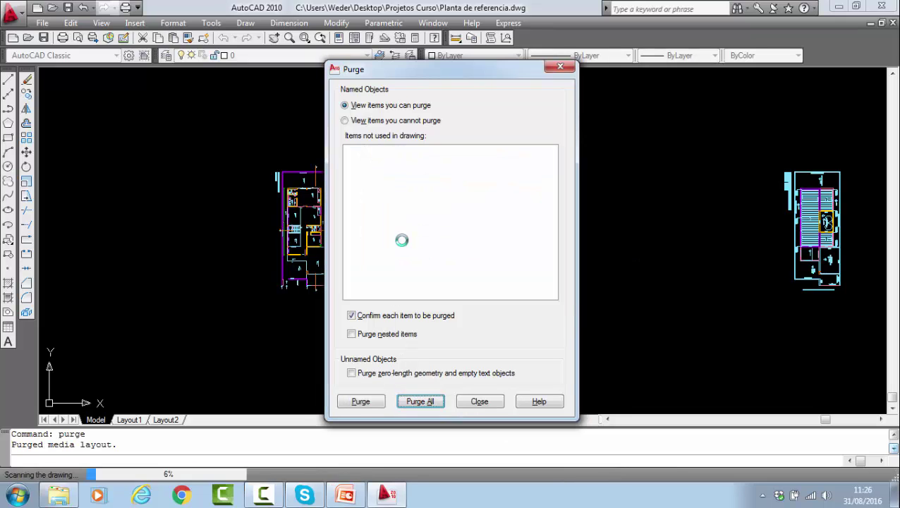
click(479, 400)
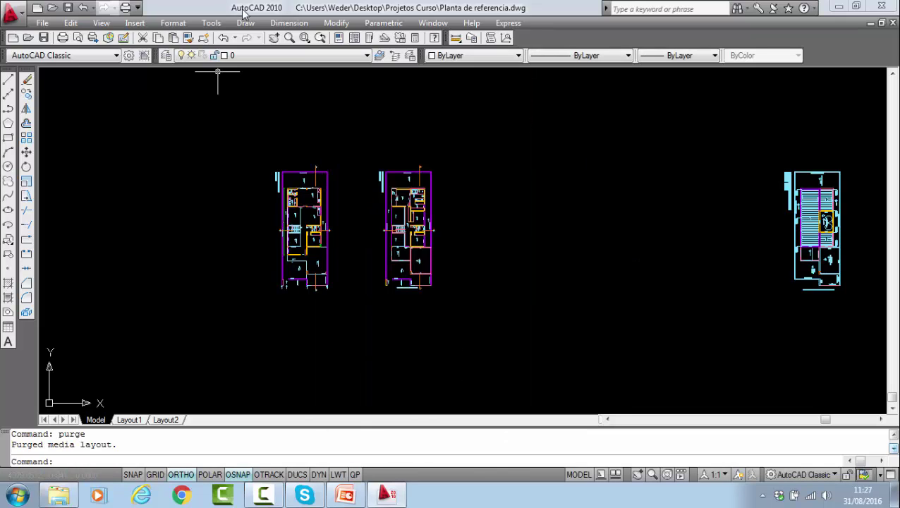
click(294, 54)
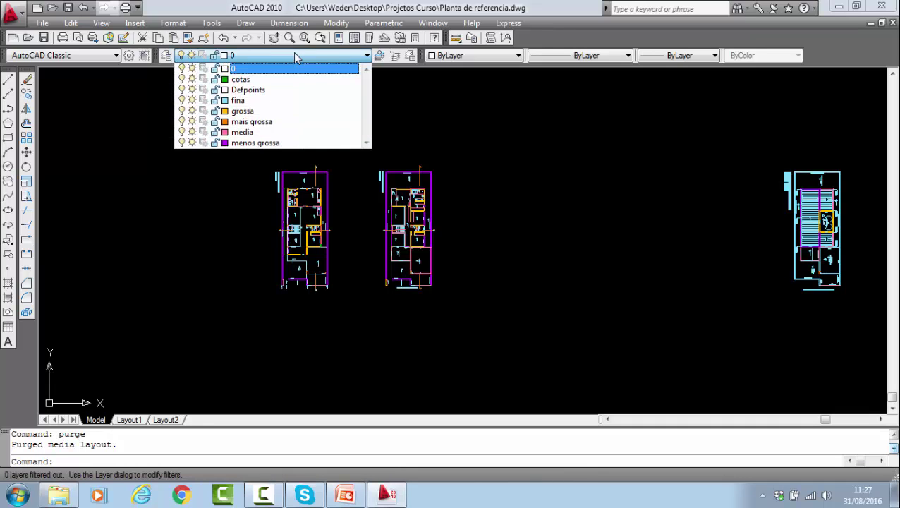
click(433, 131)
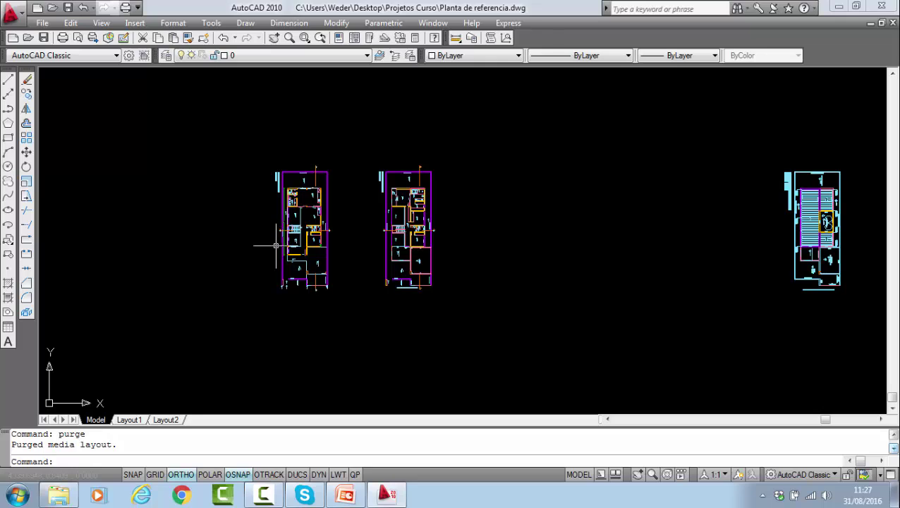
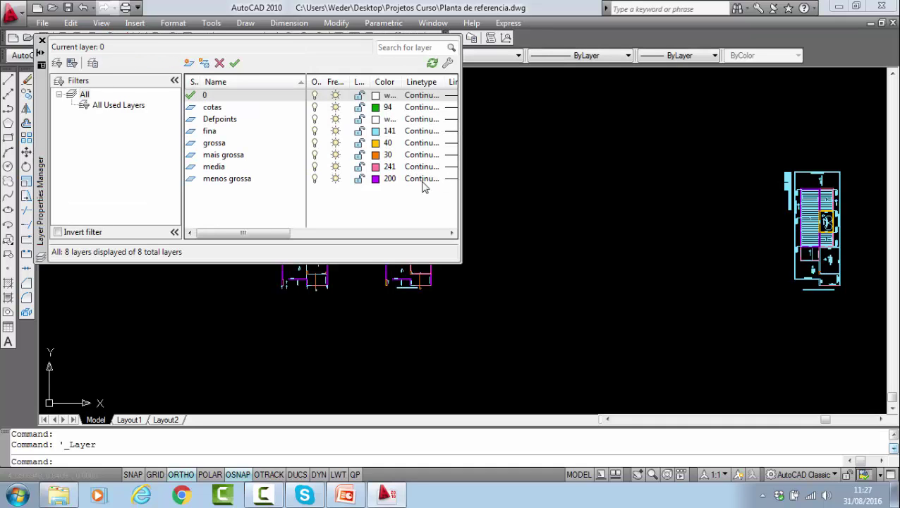
- Create three new layers, naming the first two 1Pavto and 2Pavto
click(189, 63)
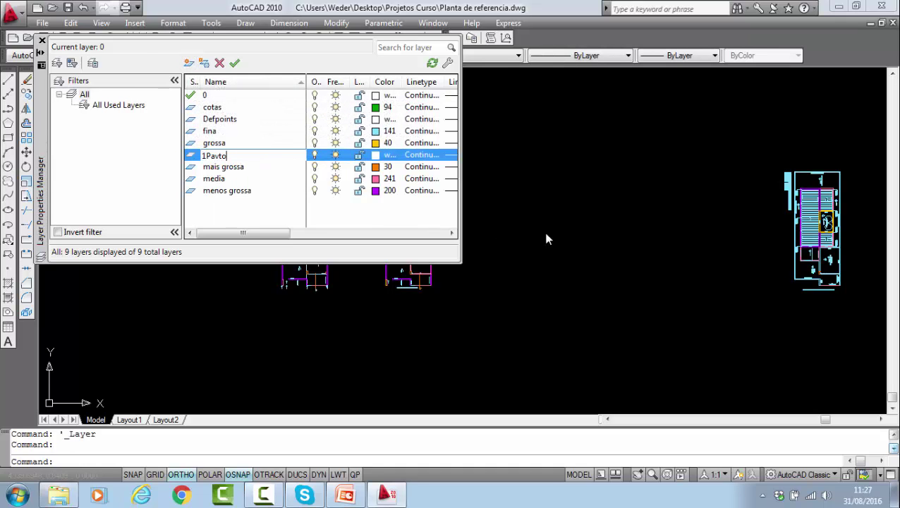
click(188, 63)
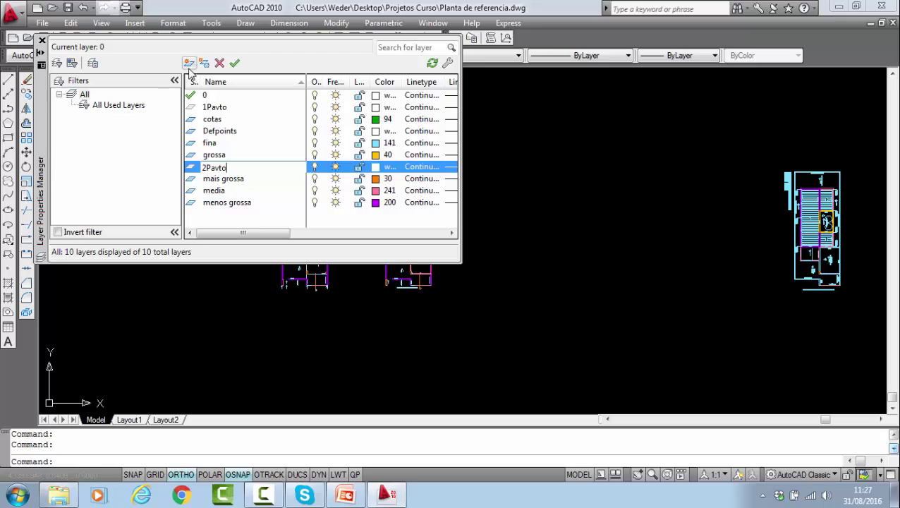
click(189, 63)
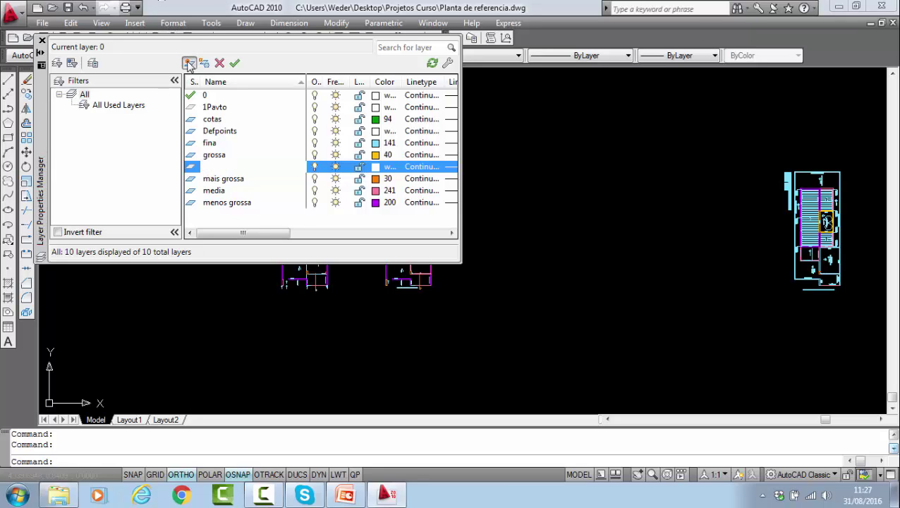
text(C)
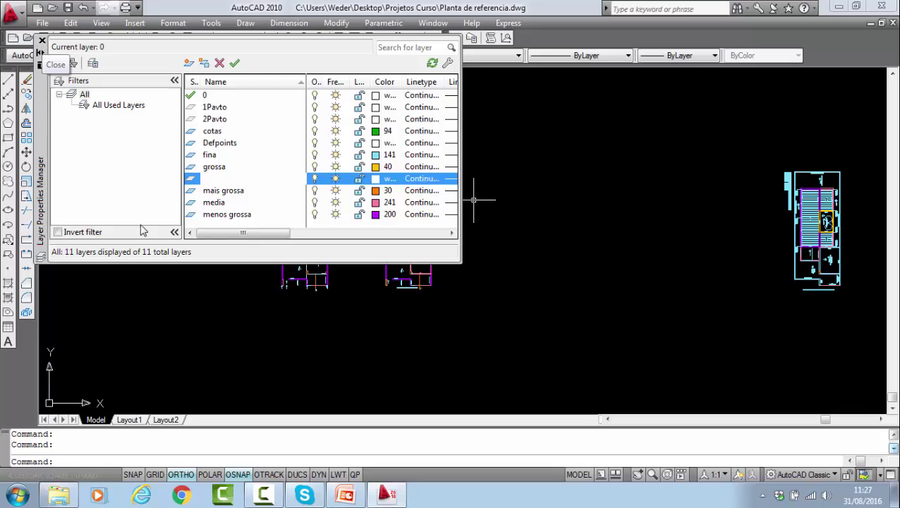
click(42, 40)
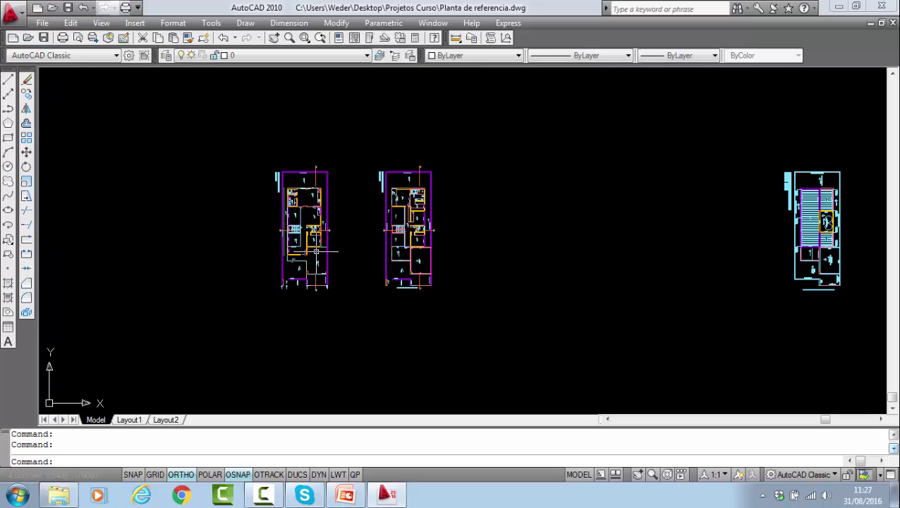
click(334, 319)
click(221, 137)
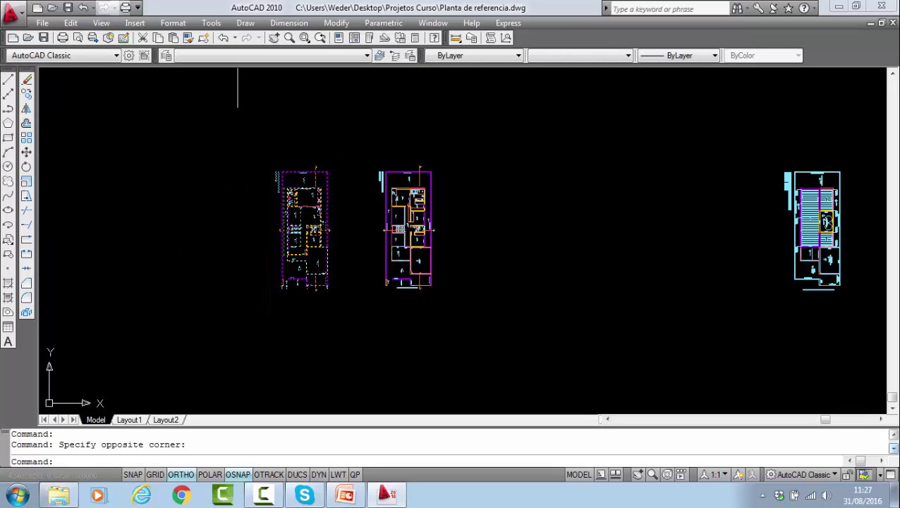
key(Escape)
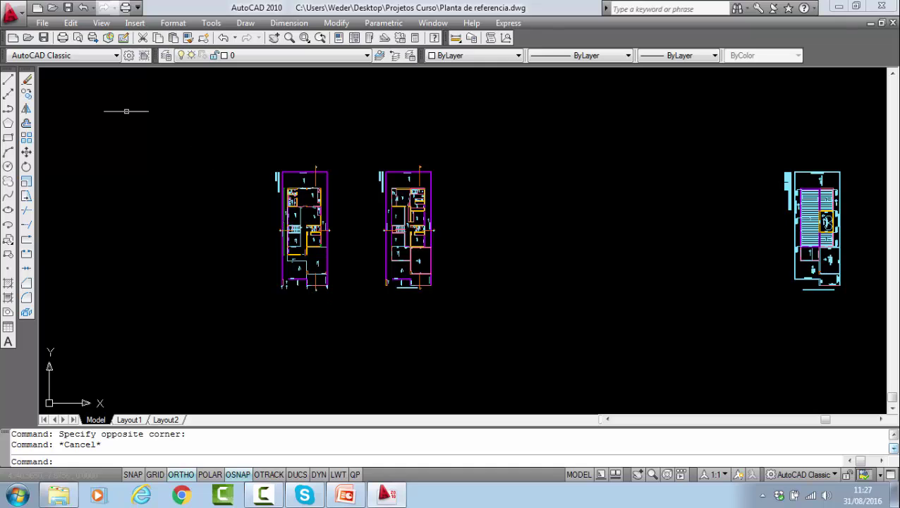
- Erase the leftover green vertical dimension along the outer side wall of the first-floor plan
click(26, 79)
scroll(302, 207, up, 5)
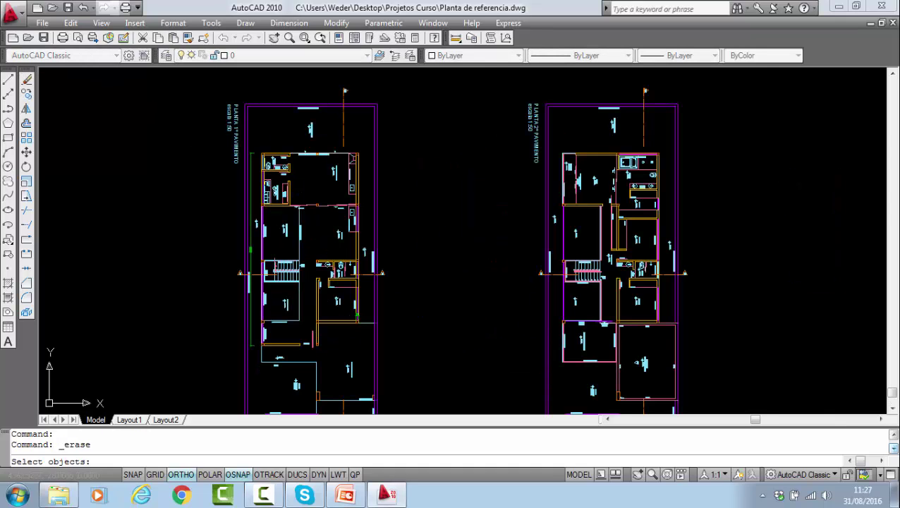
click(249, 178)
key(Return)
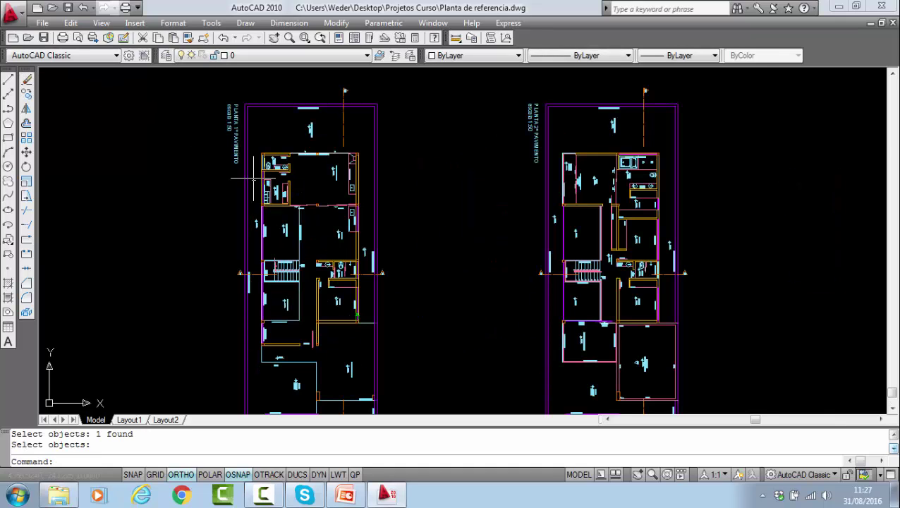
- Select the toilet in the lavabo of the first-floor plan and inspect it up close
scroll(255, 178, down, 6)
scroll(252, 240, up, 3)
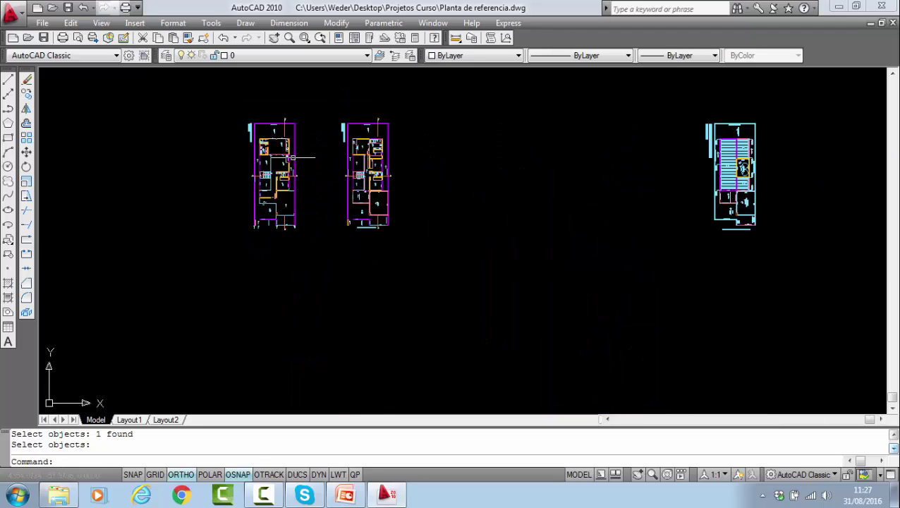
scroll(261, 134, up, 8)
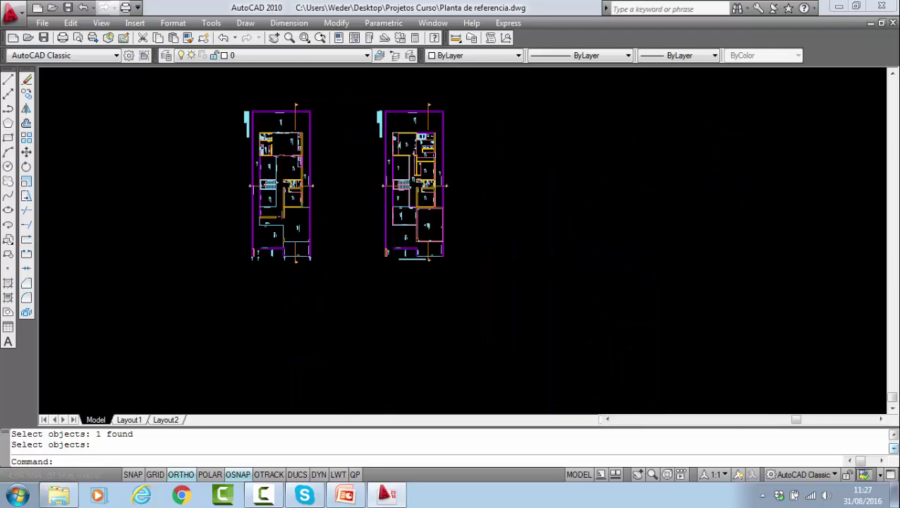
click(223, 117)
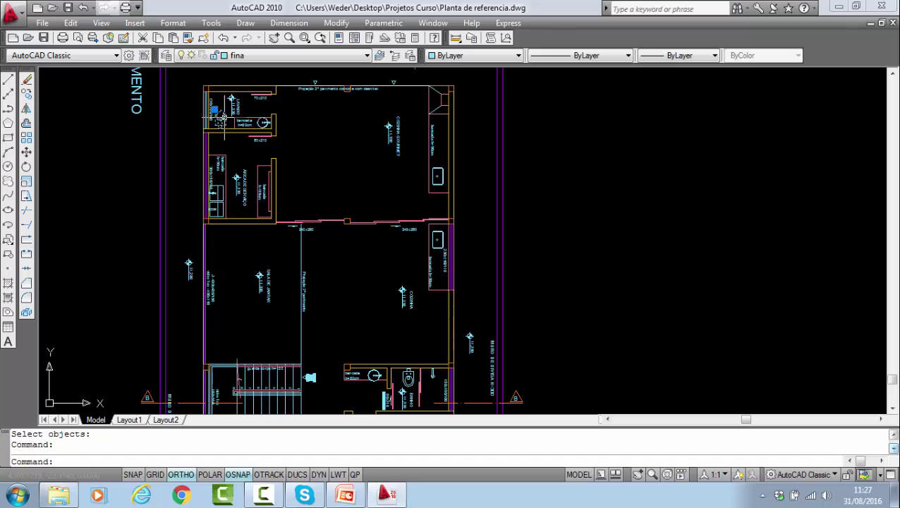
scroll(204, 109, up, 8)
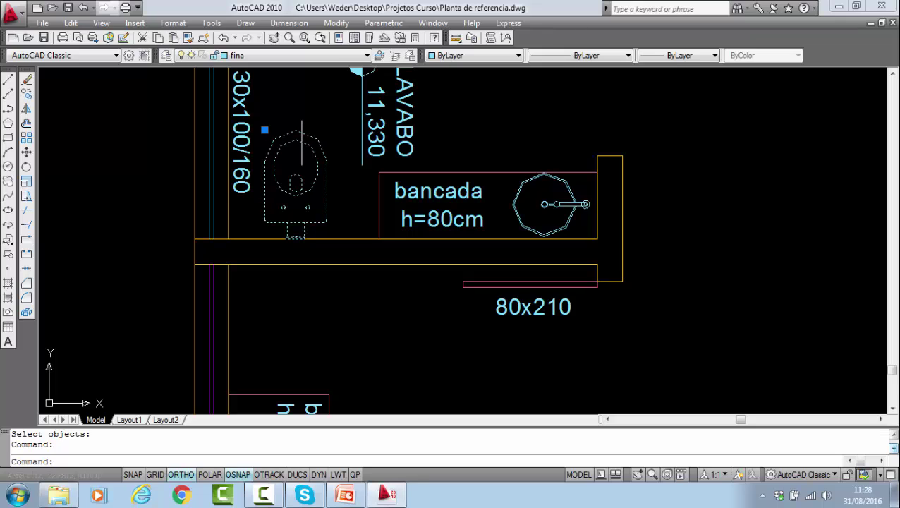
- Select the entire first-floor plan (PLANTA 1º PAVIMENTO) and assign it to layer 1Pavto
mouse_move(302, 141)
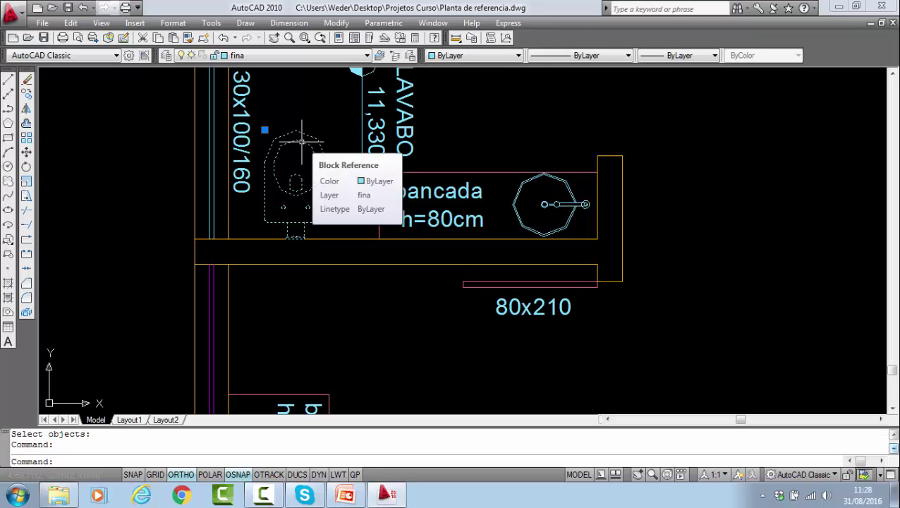
scroll(302, 141, down, 10)
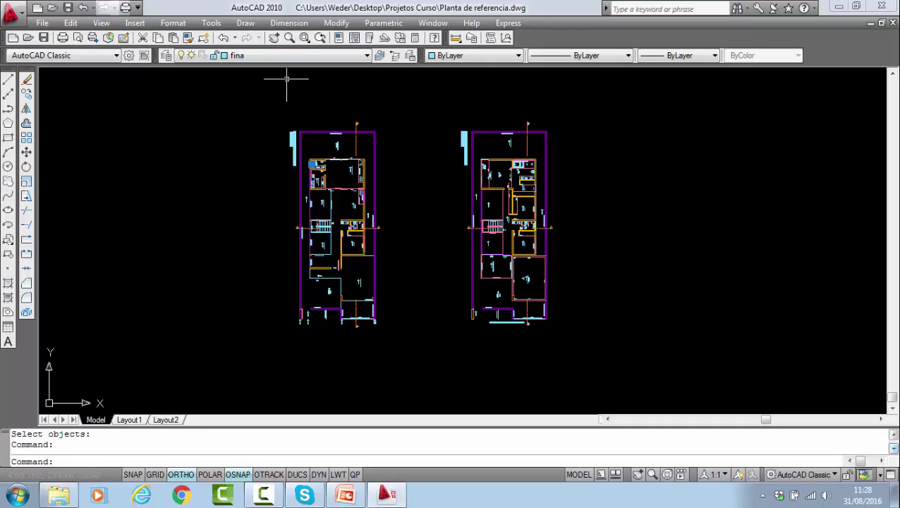
click(266, 56)
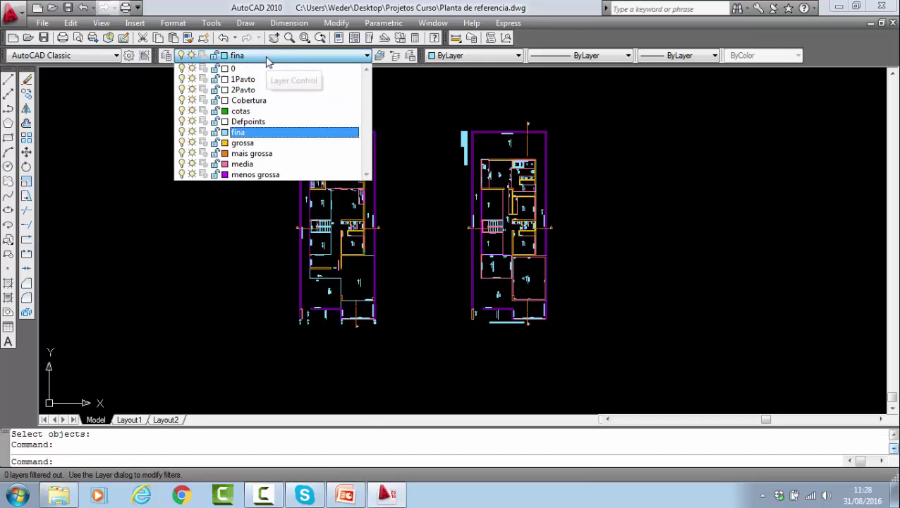
click(395, 111)
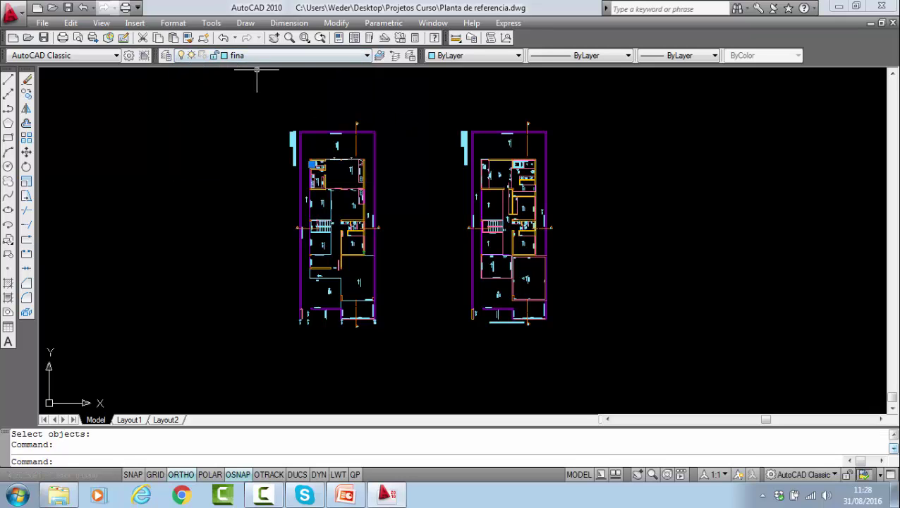
click(396, 361)
click(224, 99)
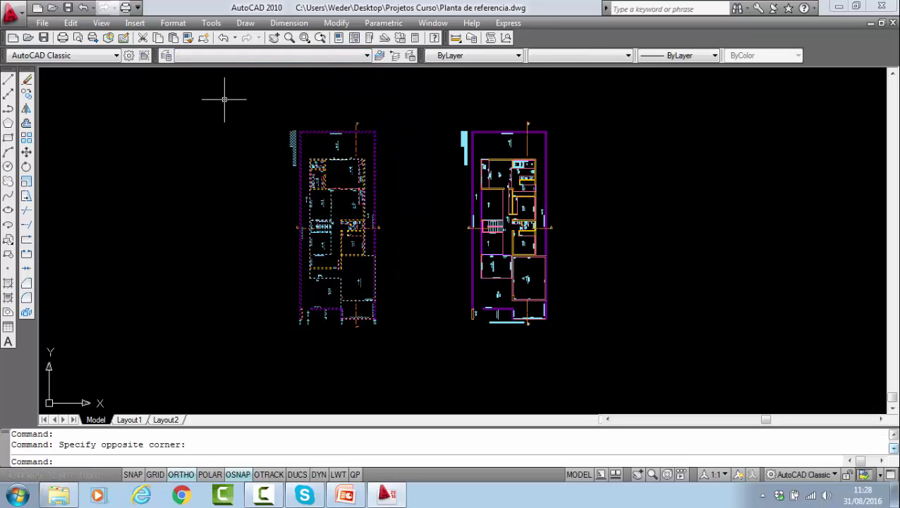
click(272, 56)
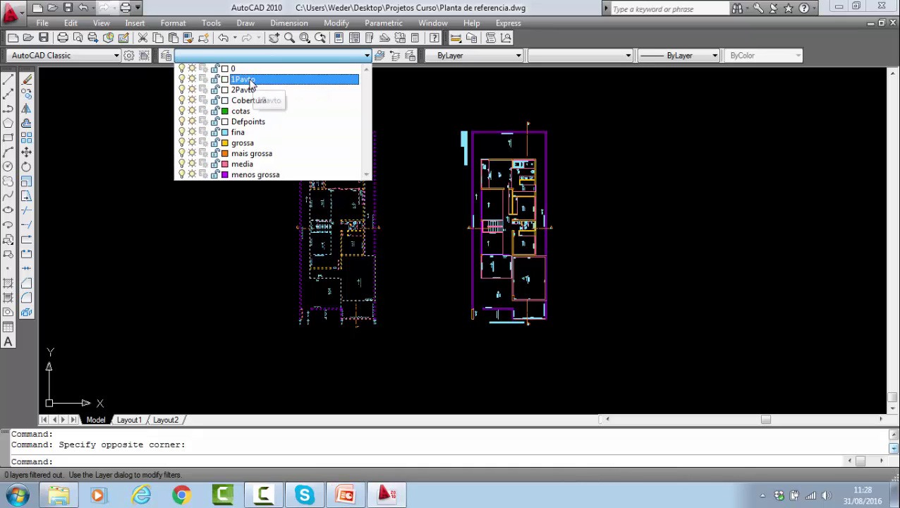
click(251, 80)
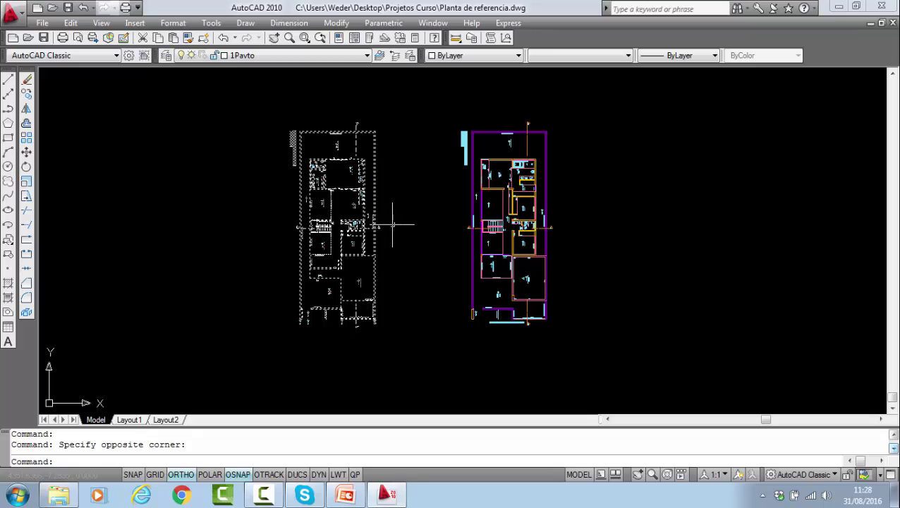
- Set the colour and linetype of the selected first-floor plan to ByLayer
click(471, 56)
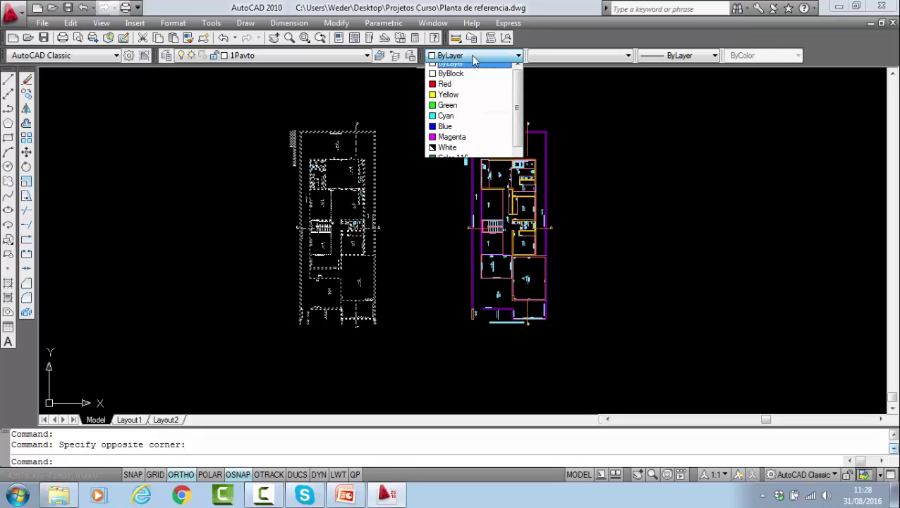
click(454, 55)
click(608, 59)
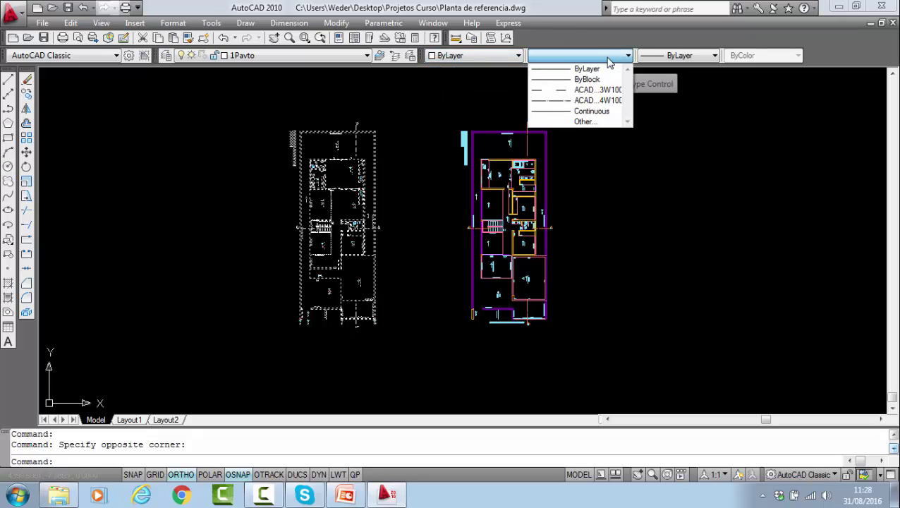
click(579, 67)
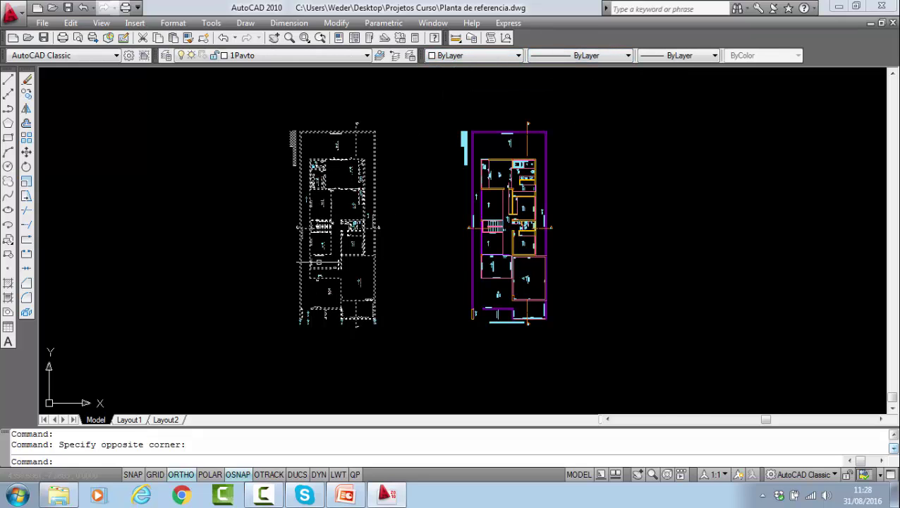
scroll(354, 226, up, 8)
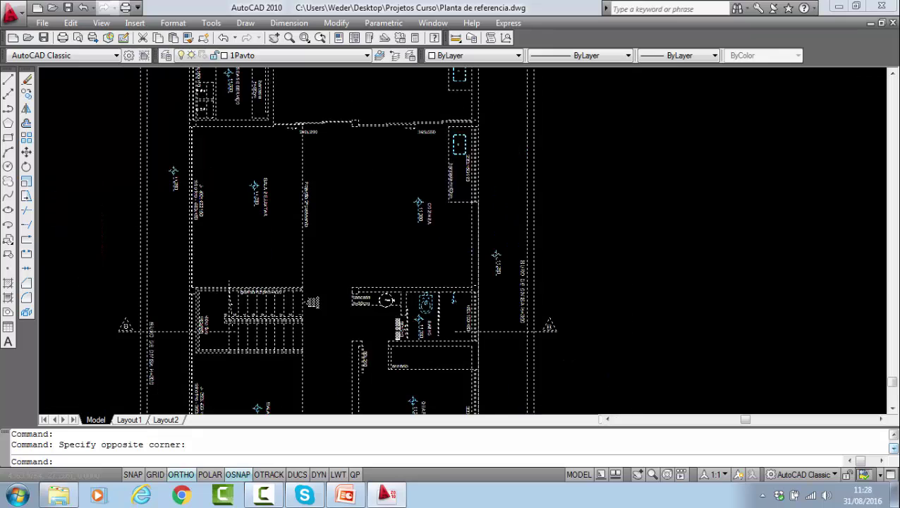
scroll(397, 171, down, 8)
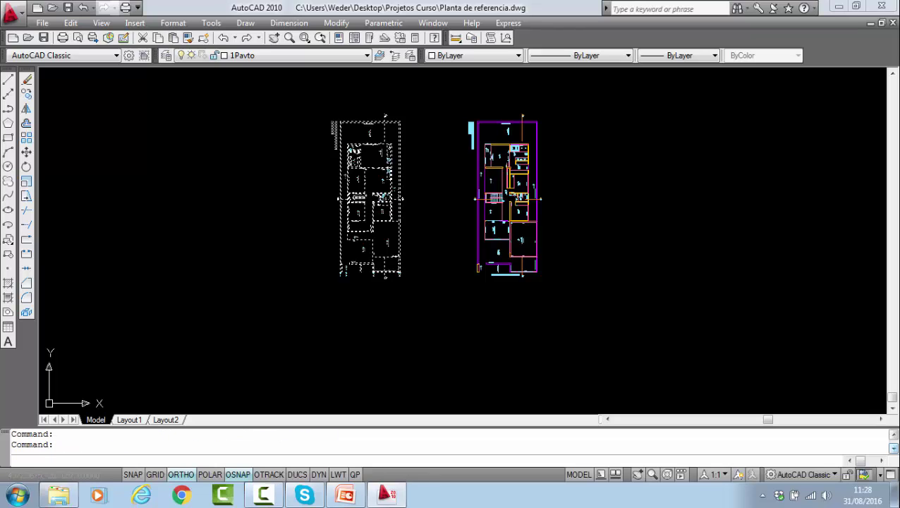
key(Delete)
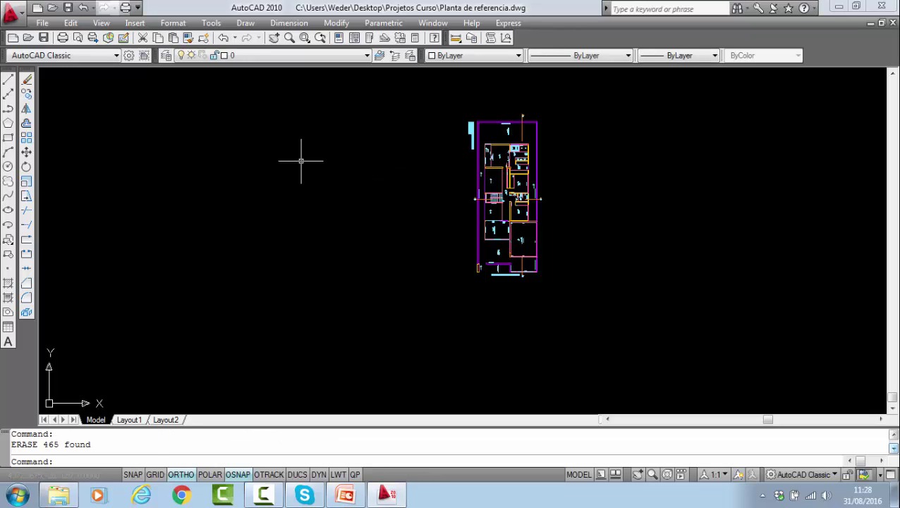
click(269, 56)
key(ctrl+z)
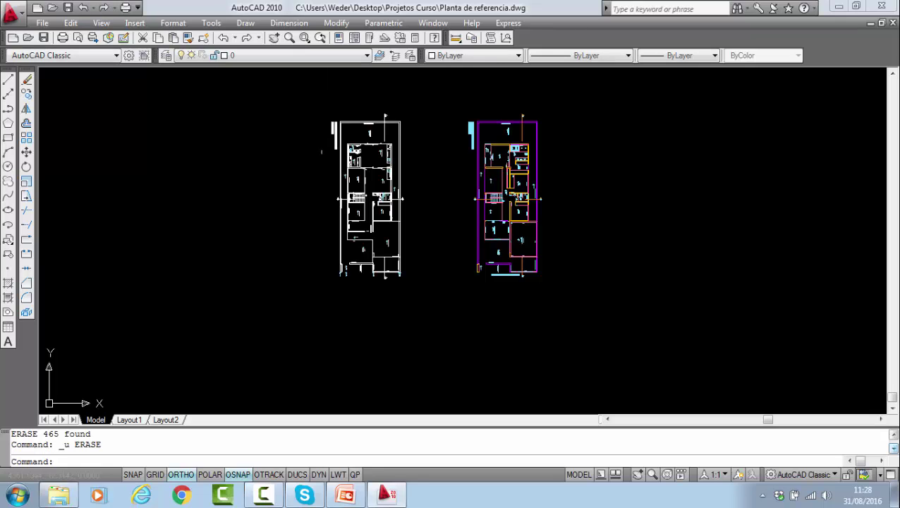
- Examine the first-floor plan and its LAVABO toilet block to compare the block's displayed colour with its assigned layer and colour properties
scroll(353, 159, down, 2)
drag(383, 127, 345, 163)
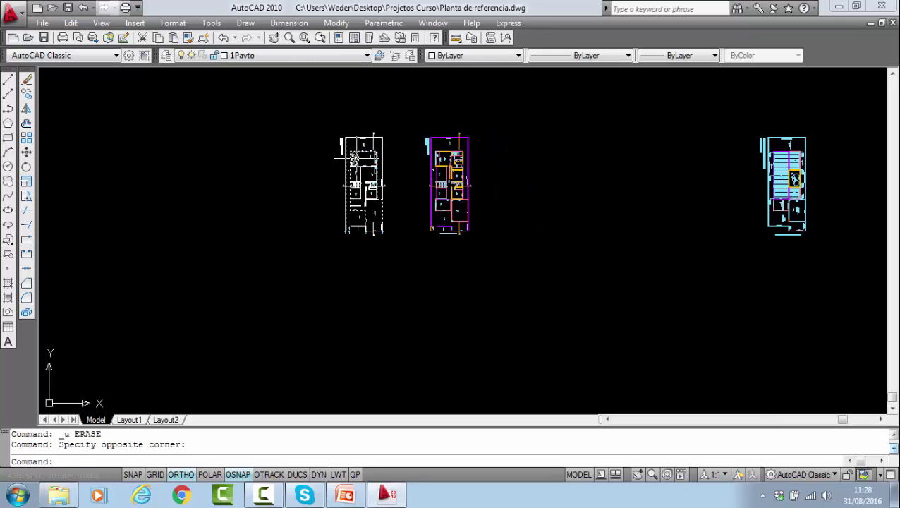
key(Escape)
key(Escape)
scroll(390, 158, up, 5)
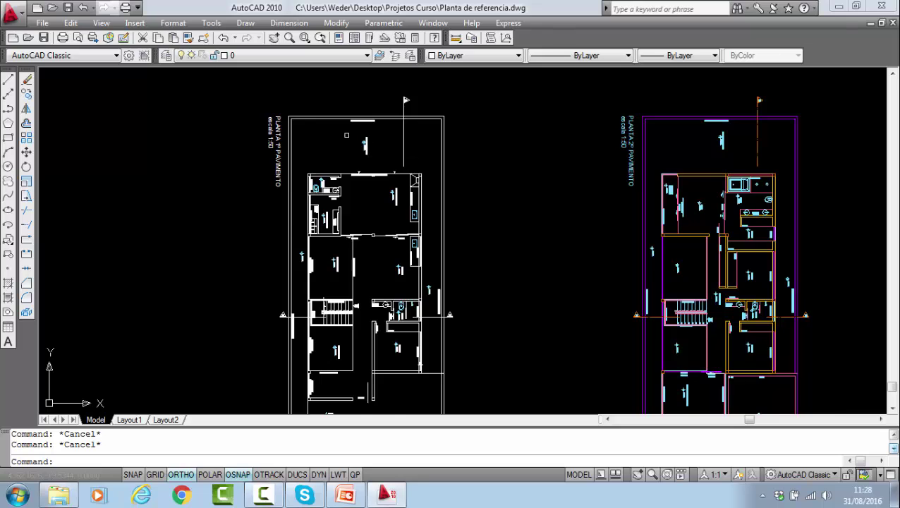
scroll(332, 123, up, 2)
scroll(335, 162, down, 3)
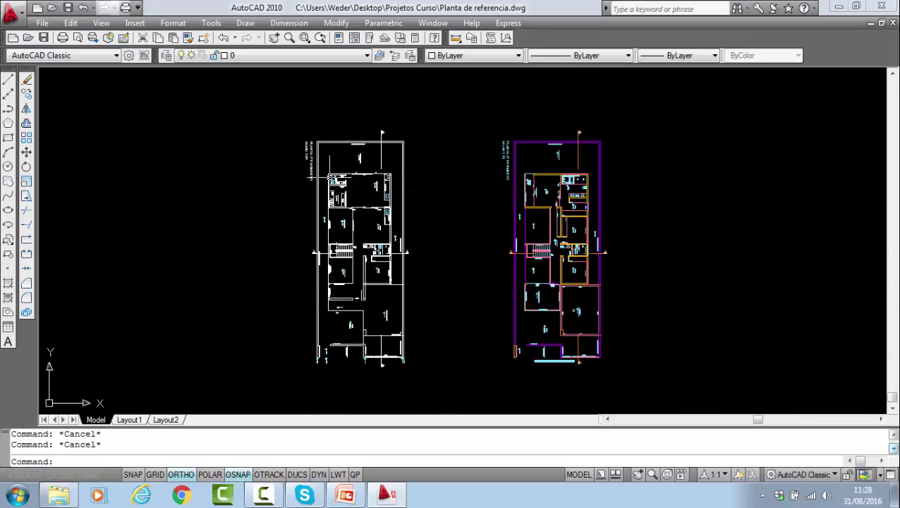
scroll(335, 177, up, 7)
click(311, 167)
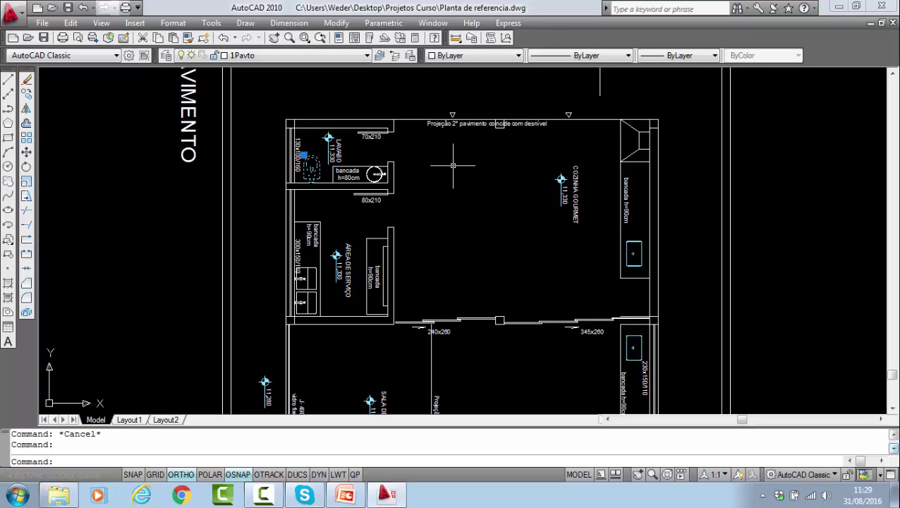
key(Escape)
scroll(304, 155, up, 3)
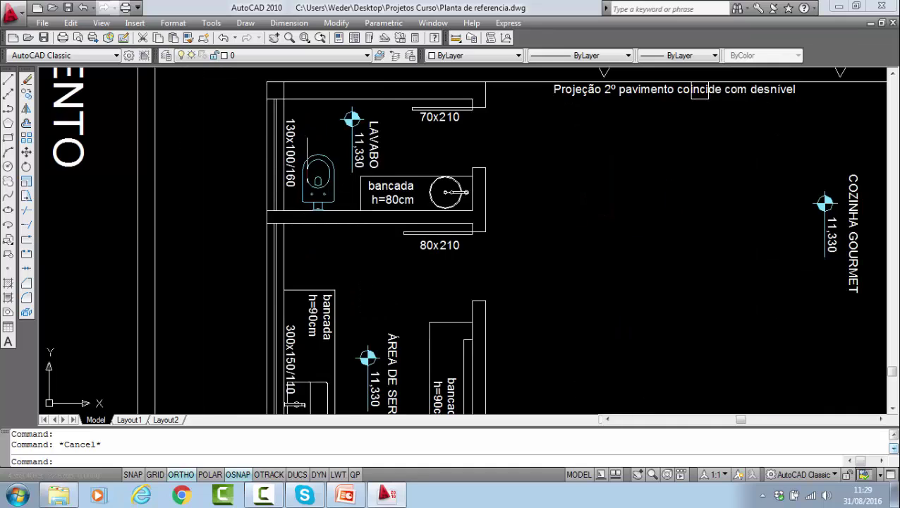
scroll(310, 158, up, 3)
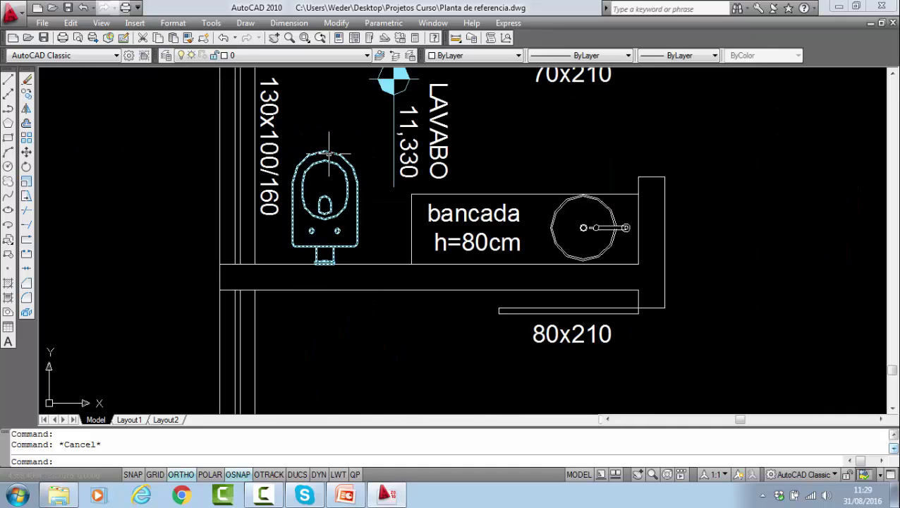
click(328, 152)
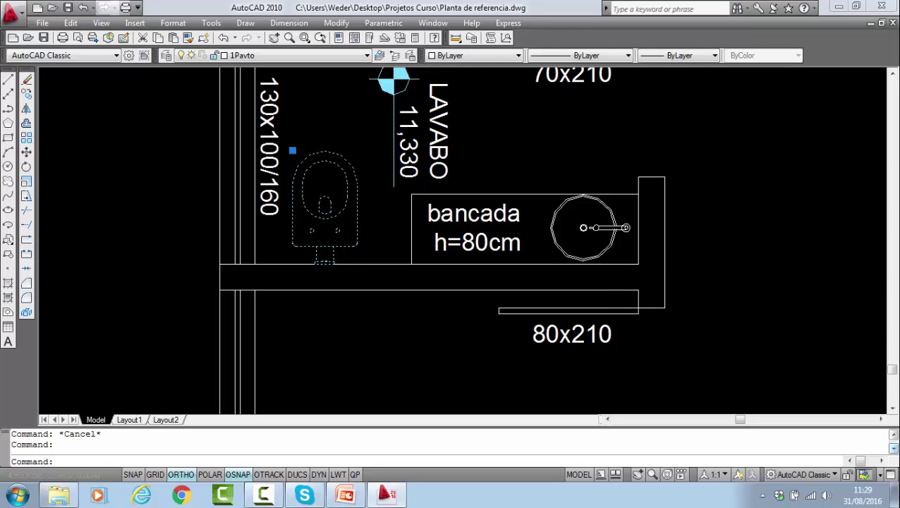
scroll(324, 170, up, 3)
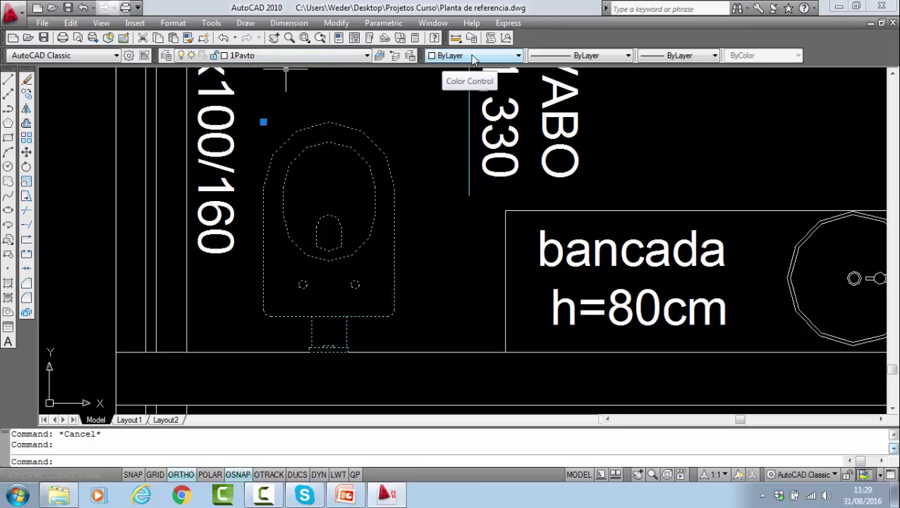
key(Escape)
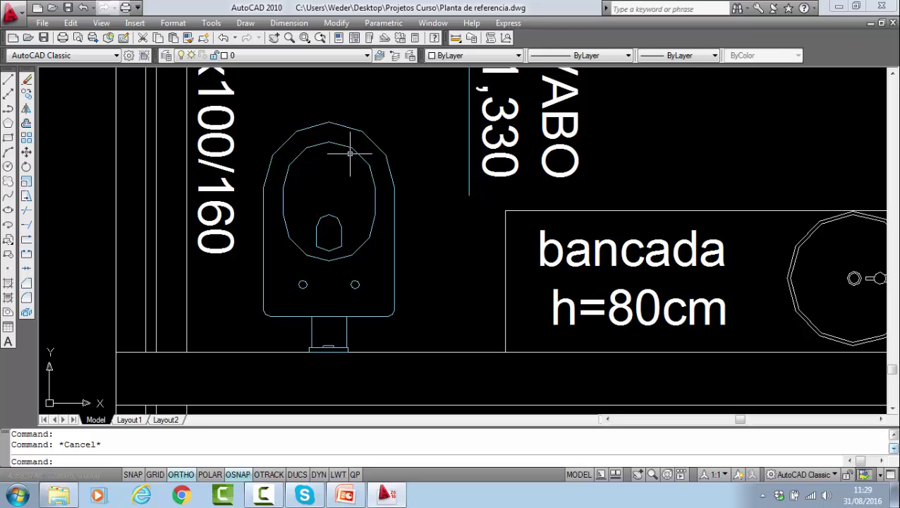
- Turn off layer 1Pavto
click(311, 55)
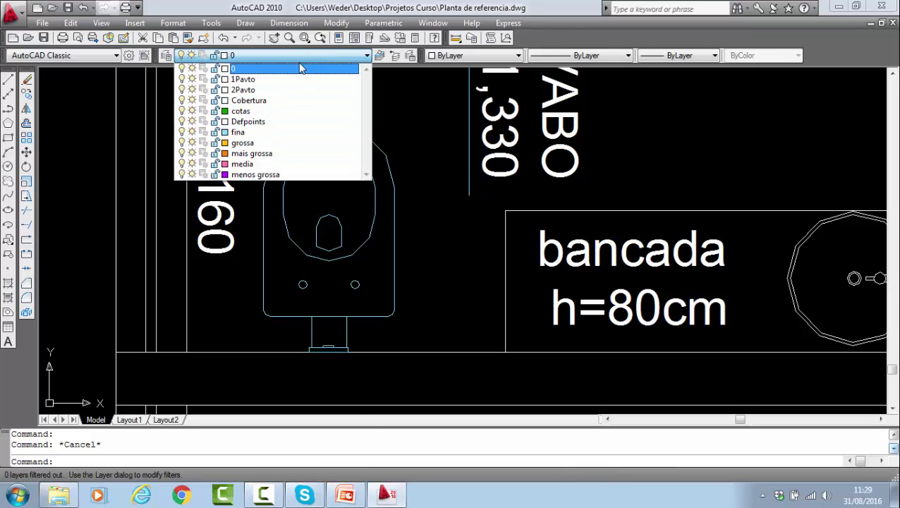
click(183, 79)
click(431, 111)
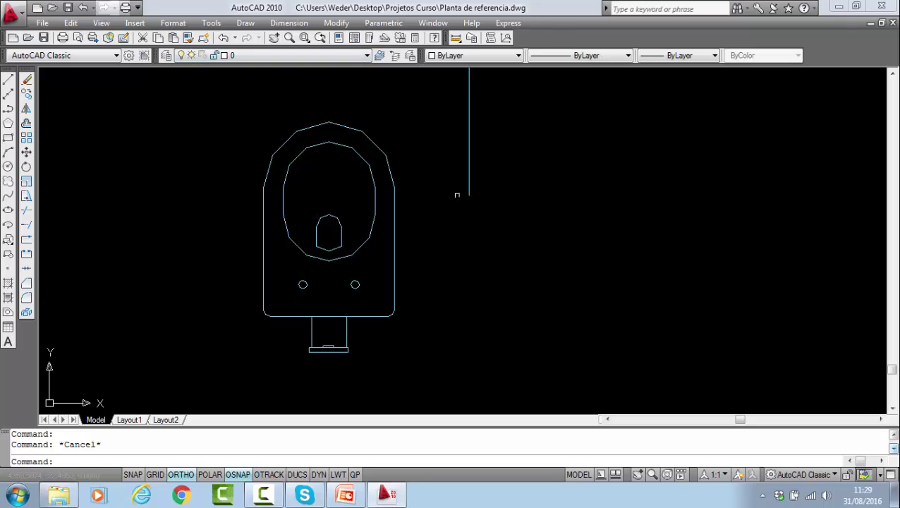
- Explode all the blocks that remain displayed in the first-floor plan area
scroll(452, 213, down, 4)
scroll(452, 213, down, 6)
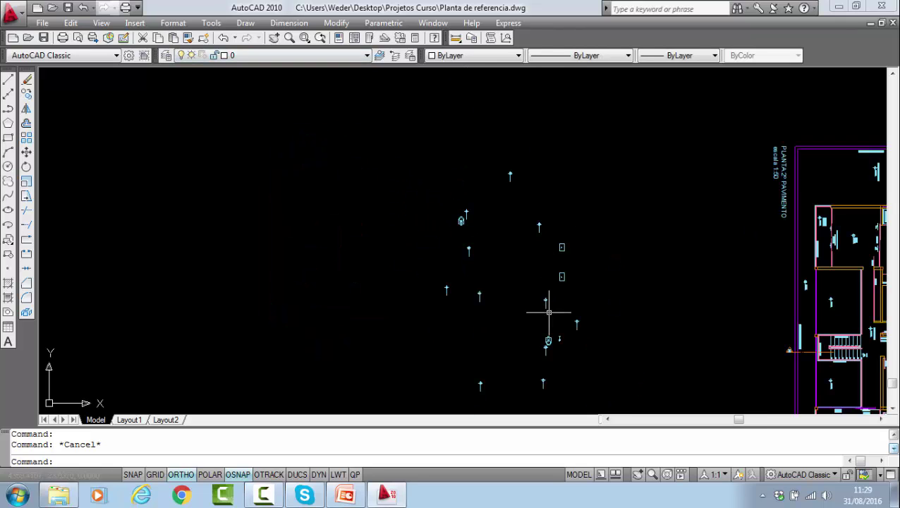
scroll(547, 303, down, 5)
middle_drag(582, 261, 421, 172)
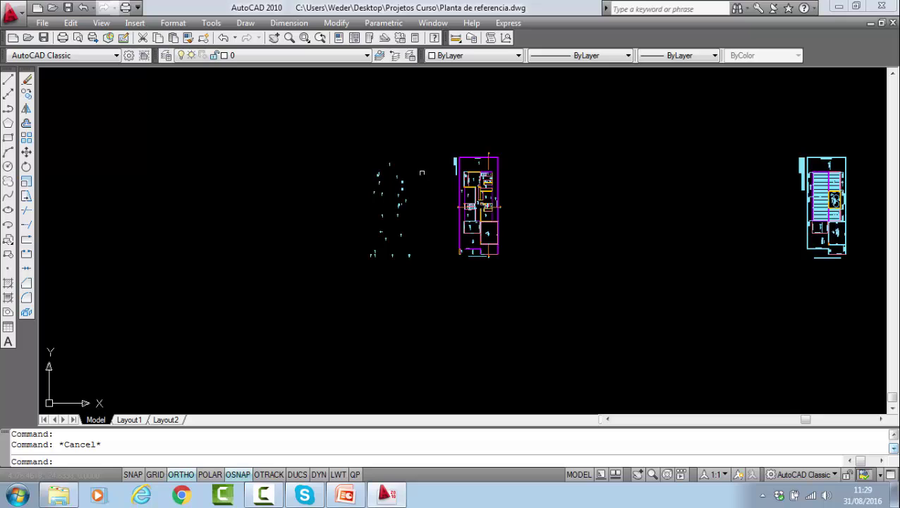
click(26, 312)
click(417, 268)
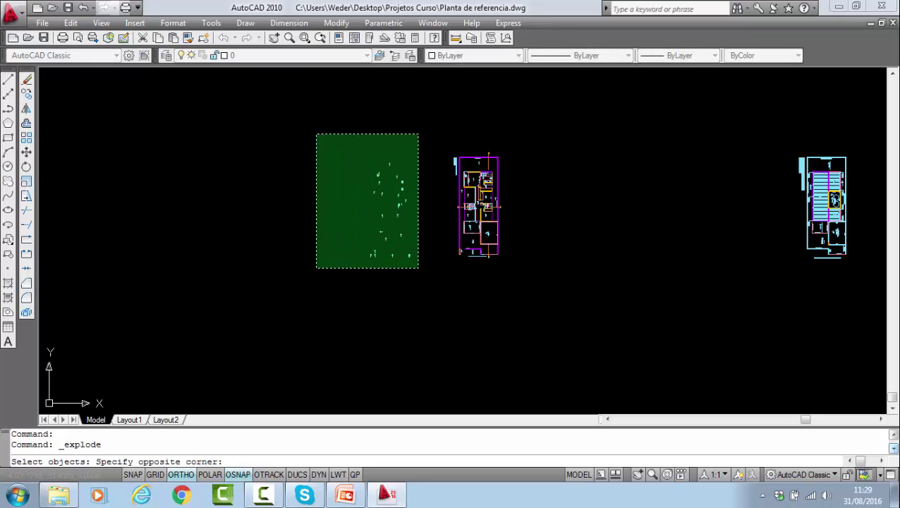
click(316, 134)
key(Return)
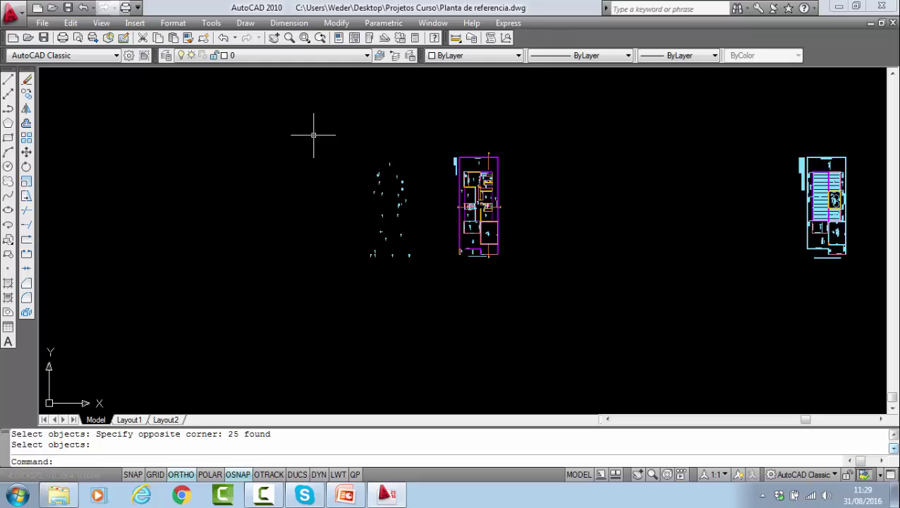
- Explode the remaining first-floor objects a second time to break up nested blocks and hatches
key(Return)
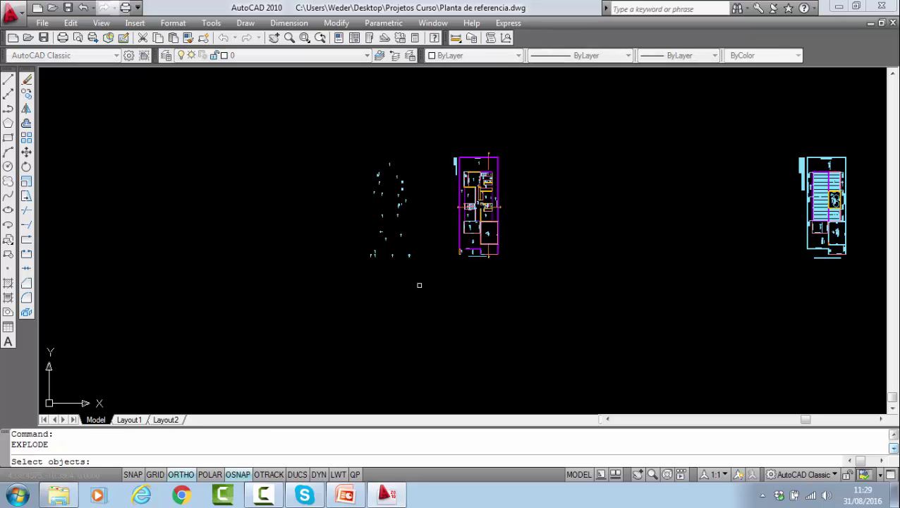
click(418, 284)
click(314, 130)
key(Return)
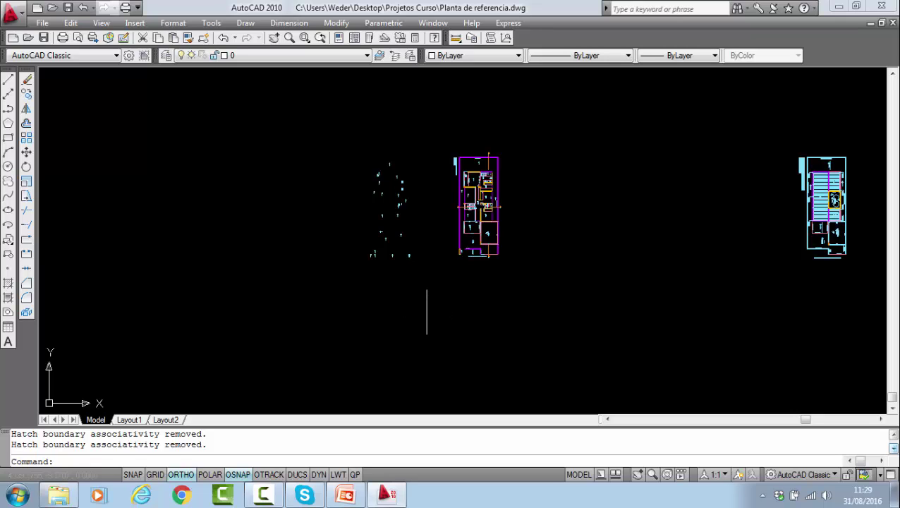
- Select all the exploded first-floor objects and assign them to layer 1Pavto
click(426, 312)
click(291, 135)
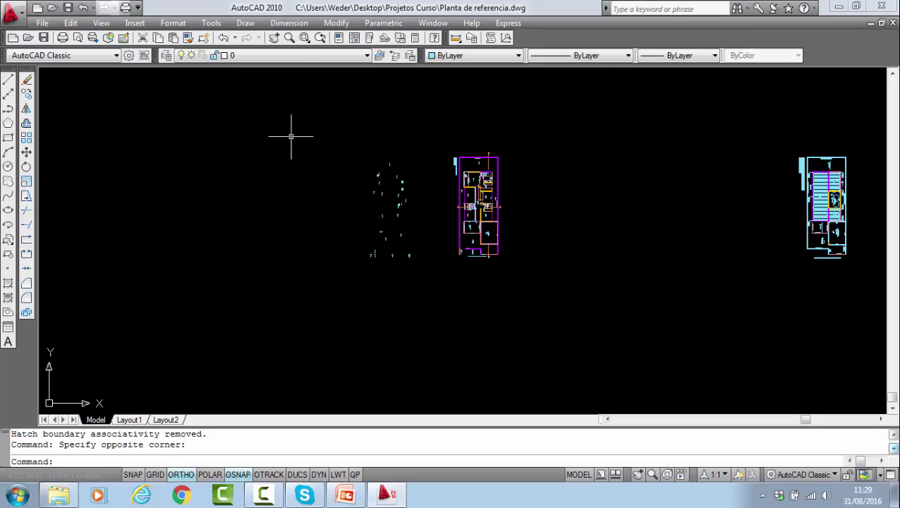
click(300, 56)
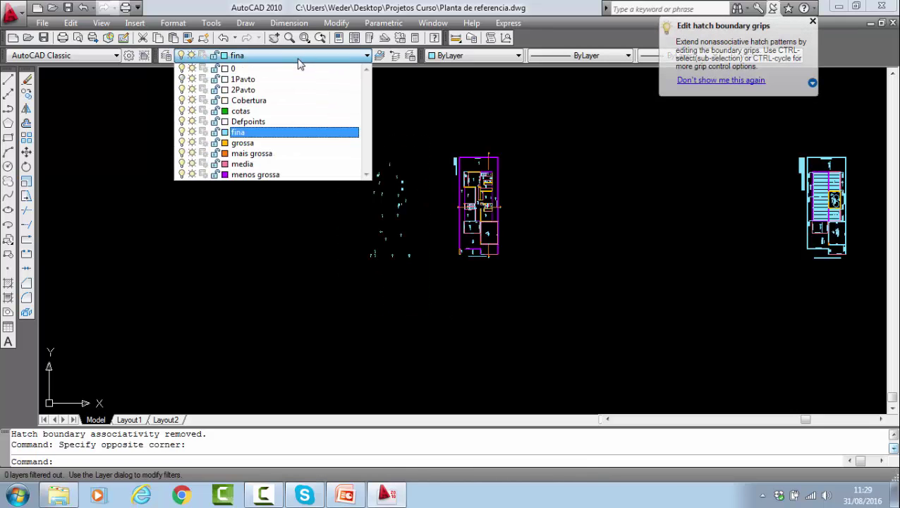
click(252, 82)
click(532, 275)
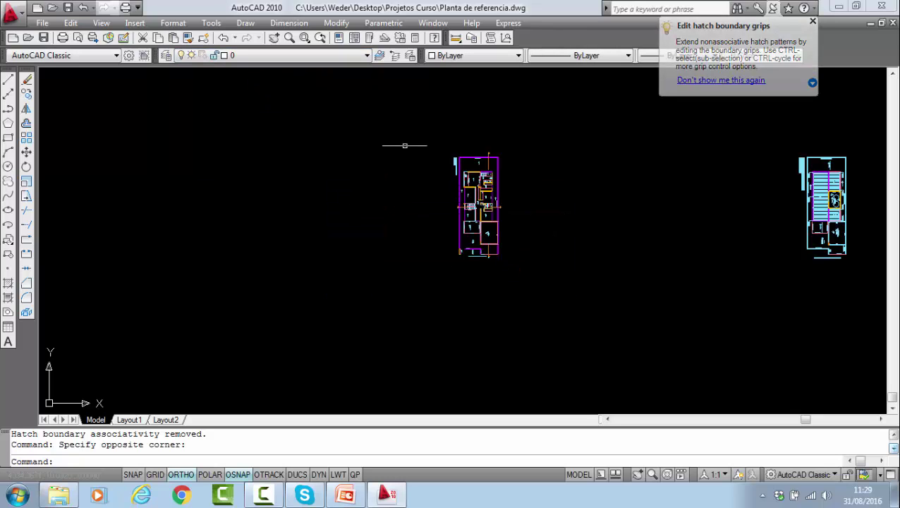
- Turn layer 1Pavto back on
click(330, 56)
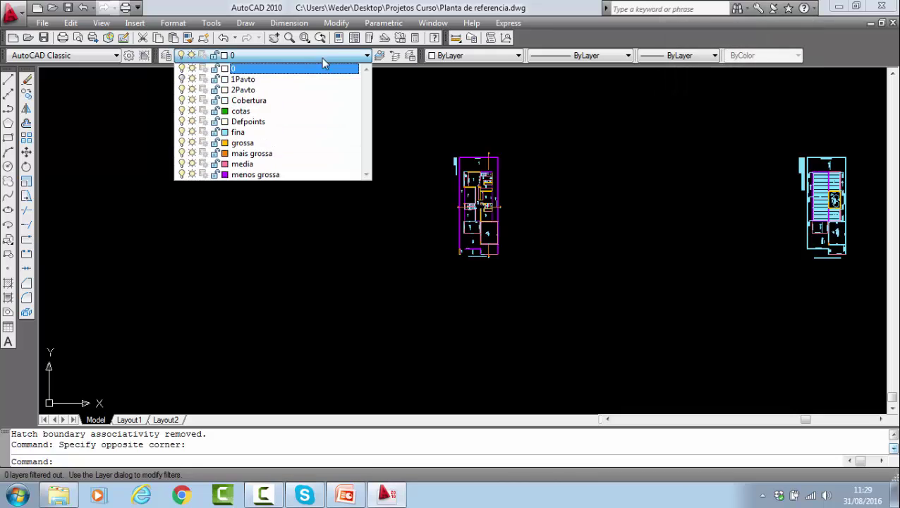
click(182, 80)
click(289, 282)
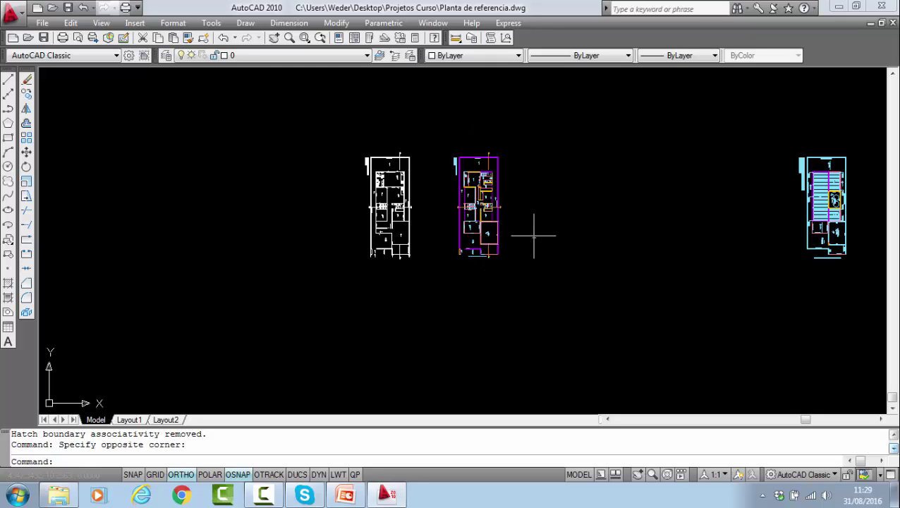
- Explode all objects of the second-floor plan twice to break up its blocks and nested blocks
click(28, 314)
click(530, 282)
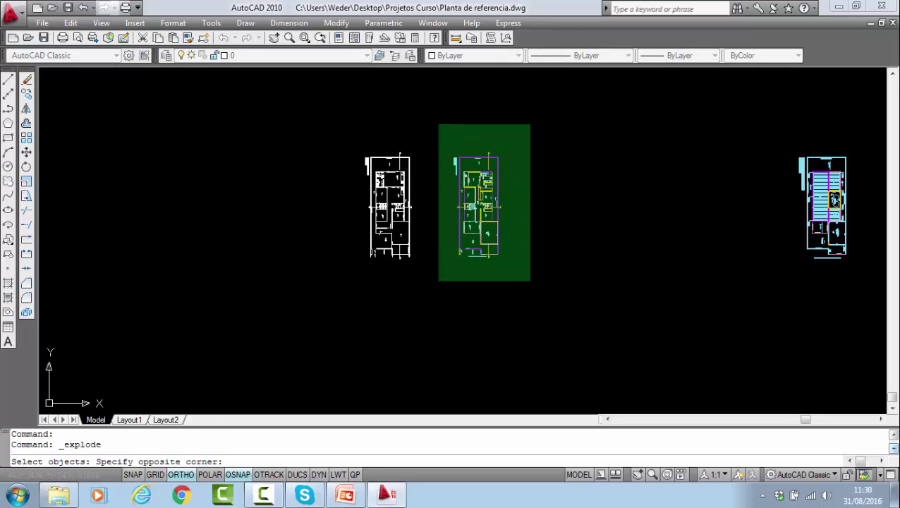
click(441, 123)
key(Return)
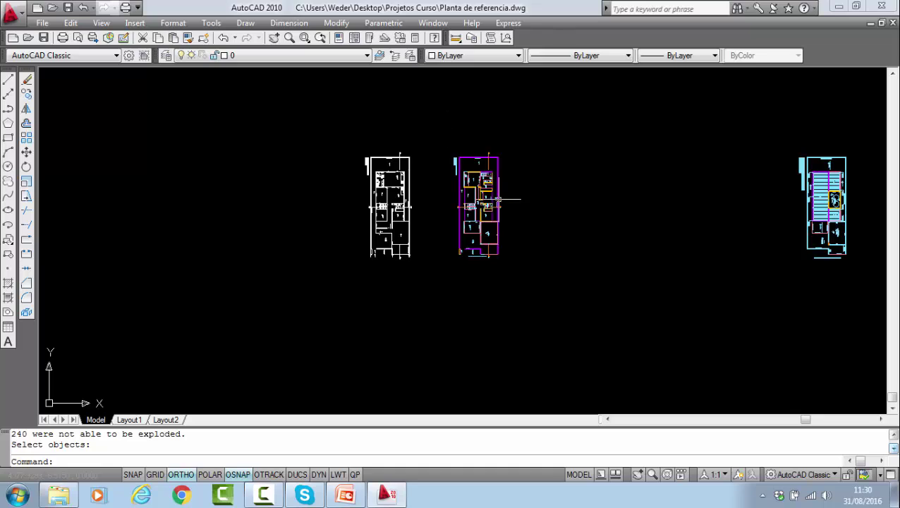
key(Return)
click(513, 281)
click(442, 124)
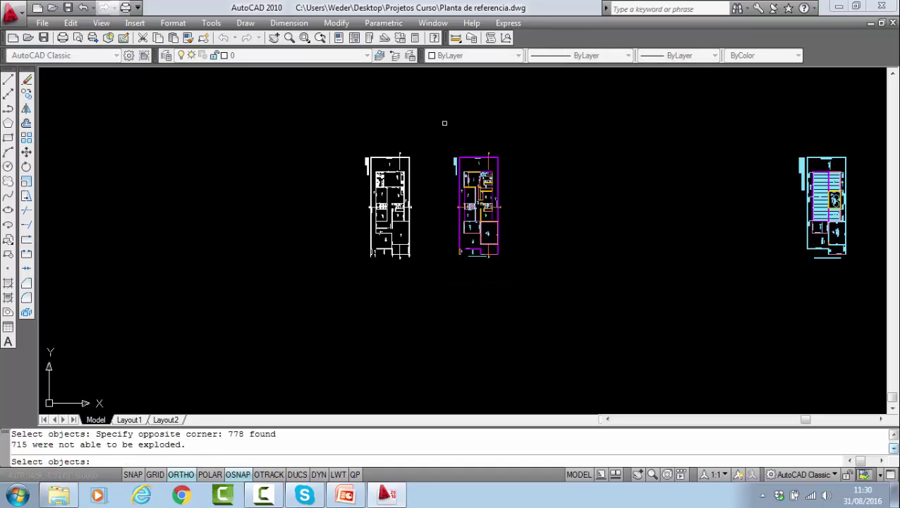
key(Return)
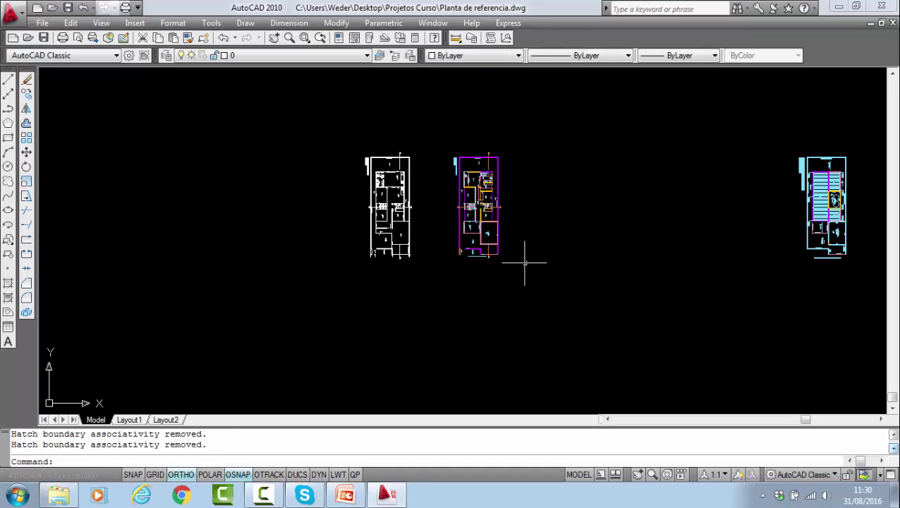
- Select all the exploded second-floor objects and assign them to layer 2Pavto
click(525, 276)
click(438, 143)
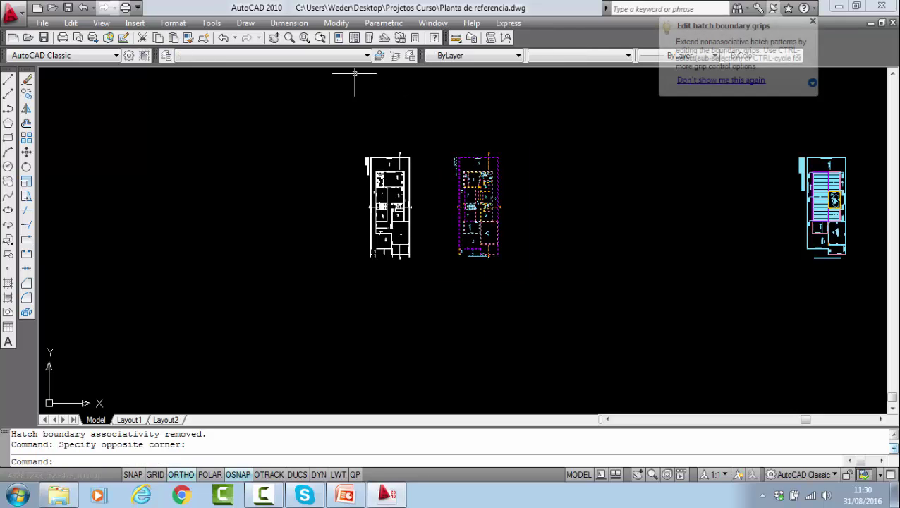
click(335, 57)
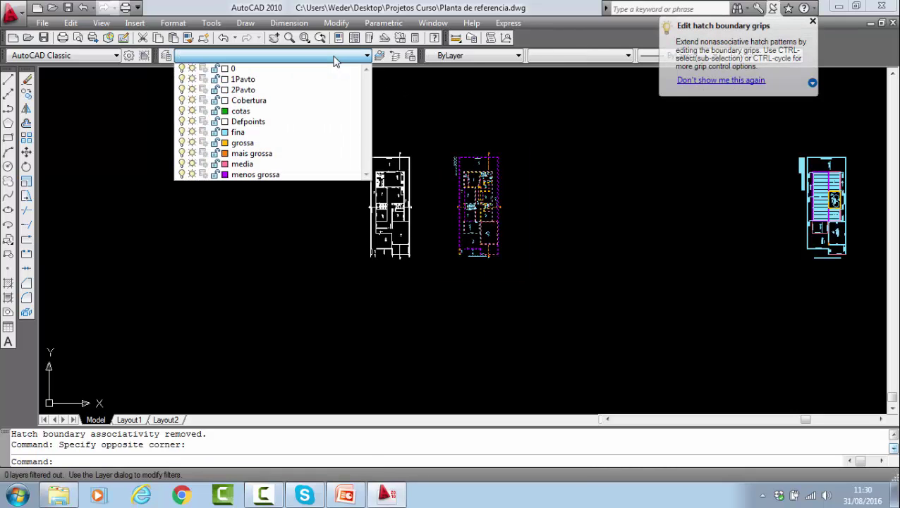
click(246, 89)
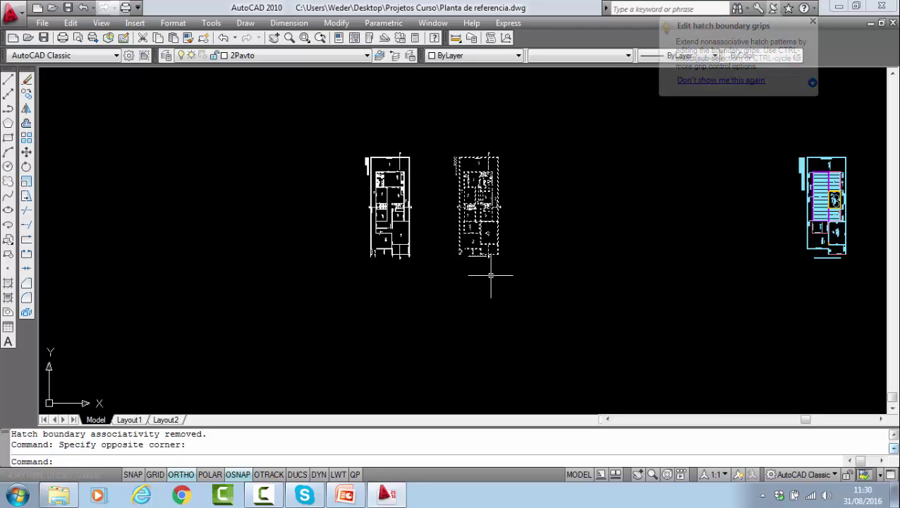
scroll(490, 275, down, 3)
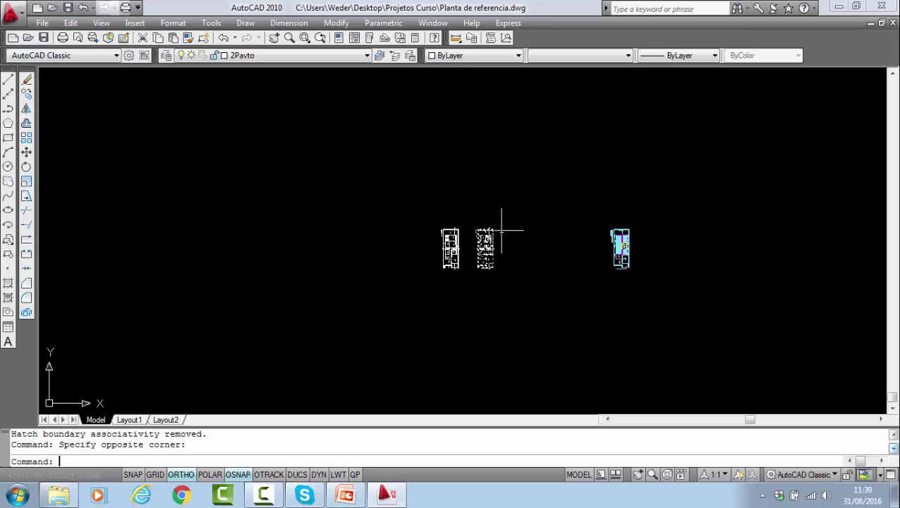
key(Escape)
key(Escape)
- Examine the second-floor plan up close and select part of it to check its layer assignment
scroll(499, 253, up, 3)
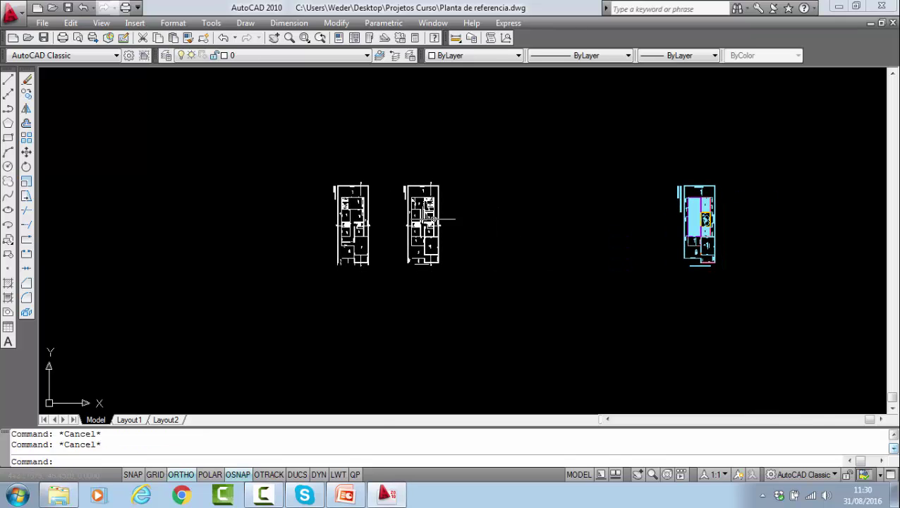
scroll(431, 220, up, 5)
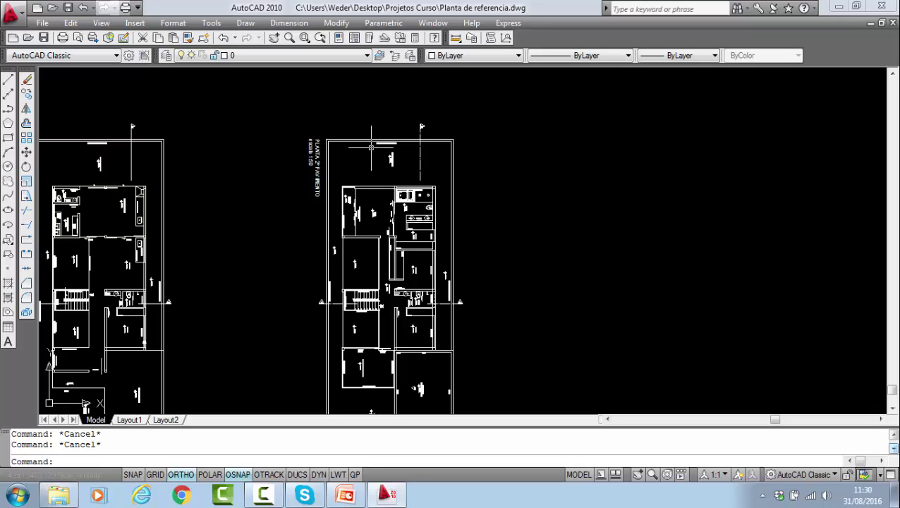
scroll(371, 147, down, 3)
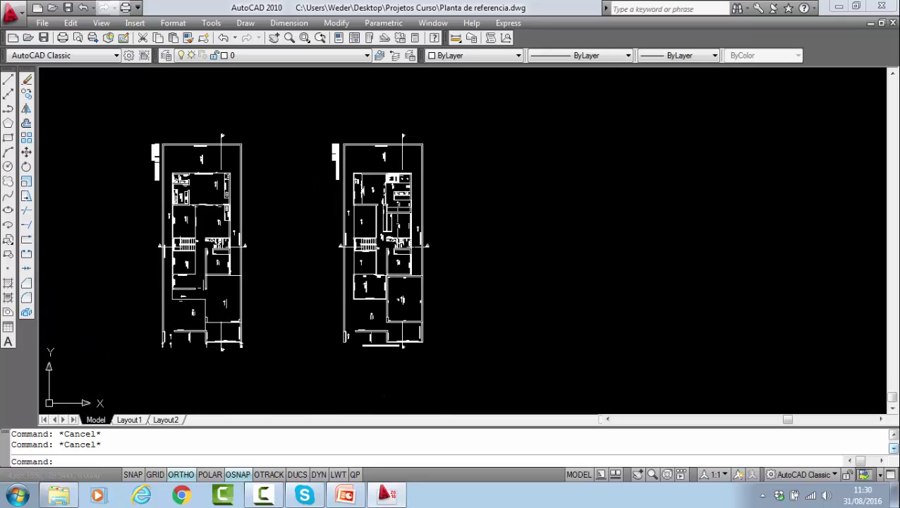
click(453, 215)
click(305, 105)
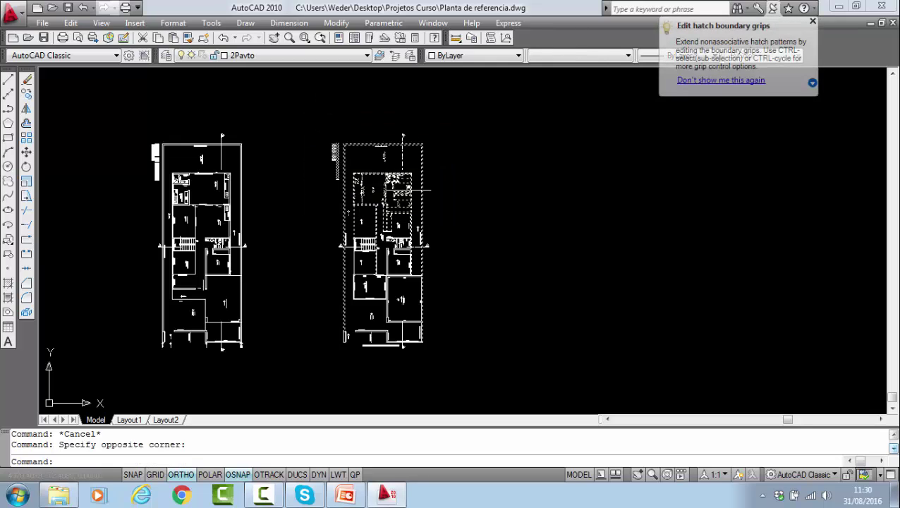
key(Escape)
- Explode all objects of the roof plan, the separate drawing with the large hatched area
scroll(507, 235, down, 2)
scroll(509, 244, down, 1)
middle_drag(723, 245, 543, 245)
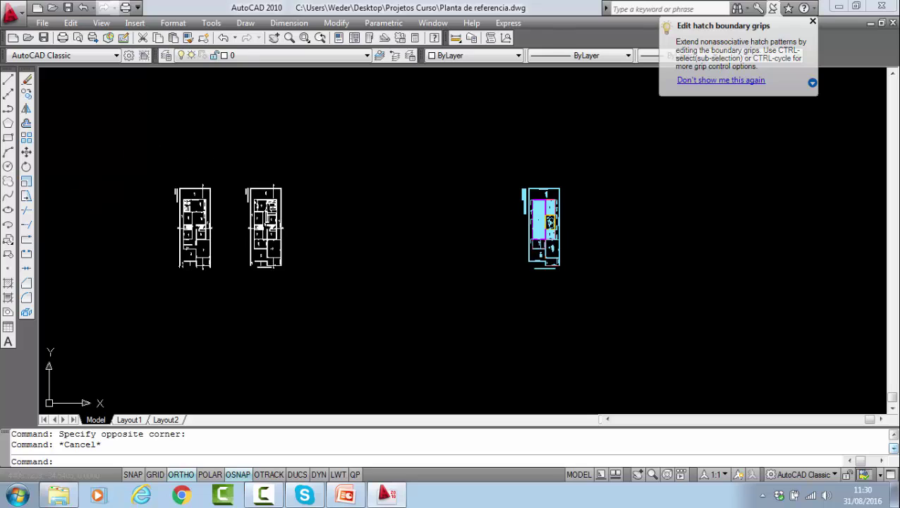
click(28, 313)
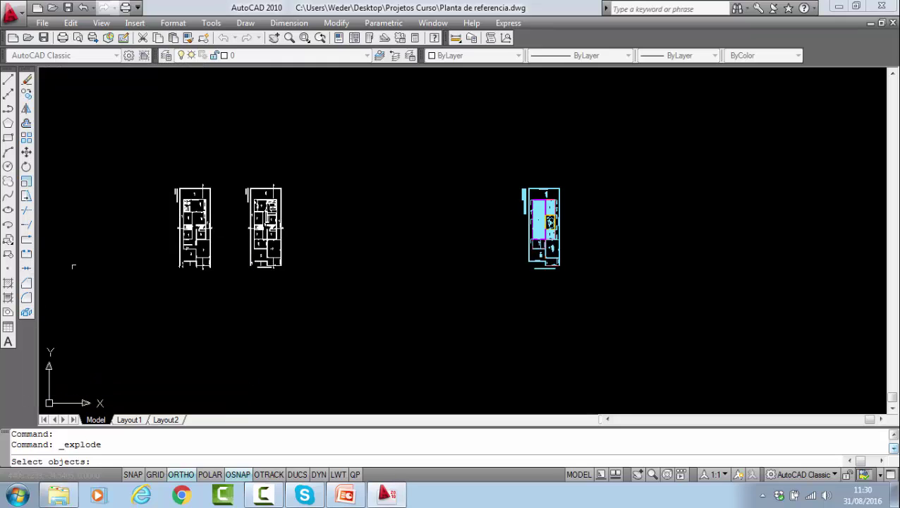
click(573, 289)
click(484, 140)
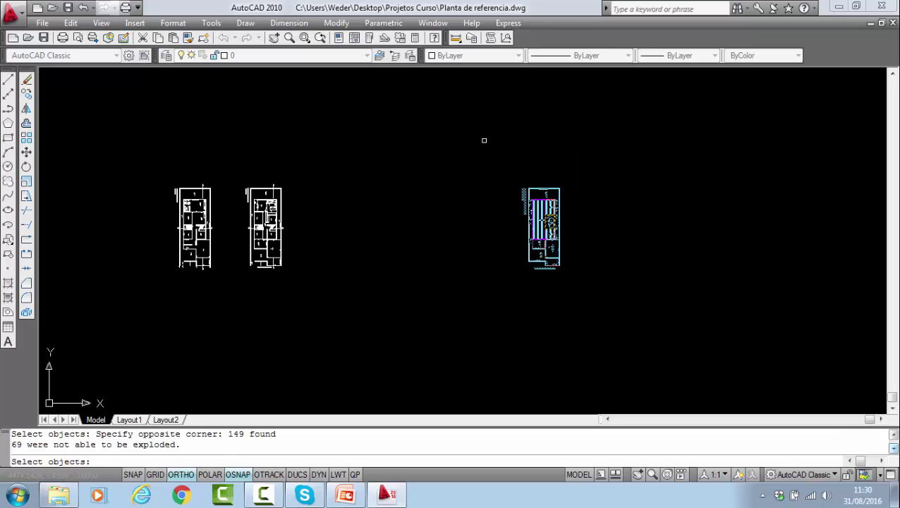
key(Return)
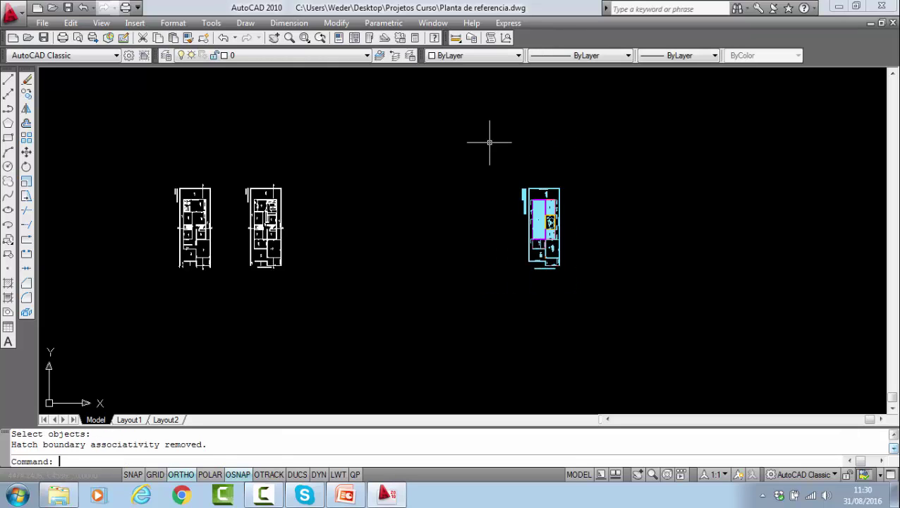
- Explode the roof plan's objects two more times to break up nested blocks and hatches
key(Return)
click(568, 281)
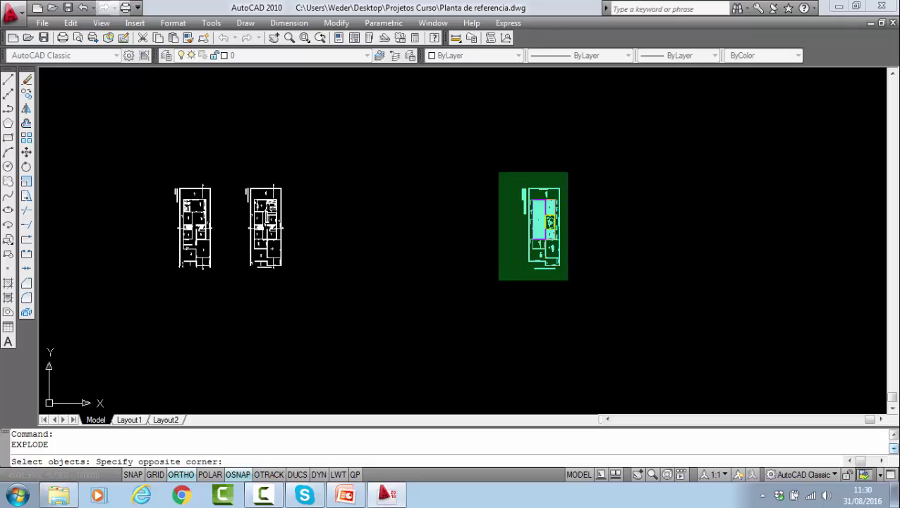
click(497, 163)
key(Return)
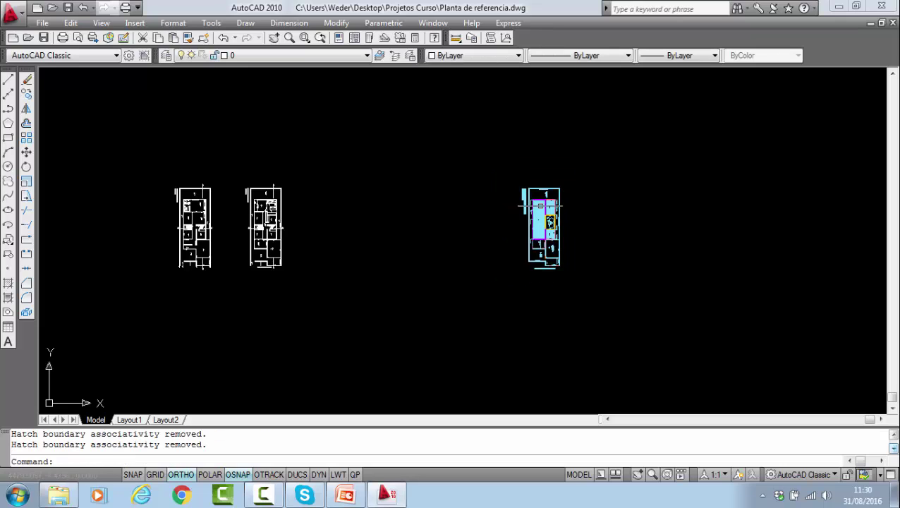
key(Return)
click(563, 285)
click(469, 139)
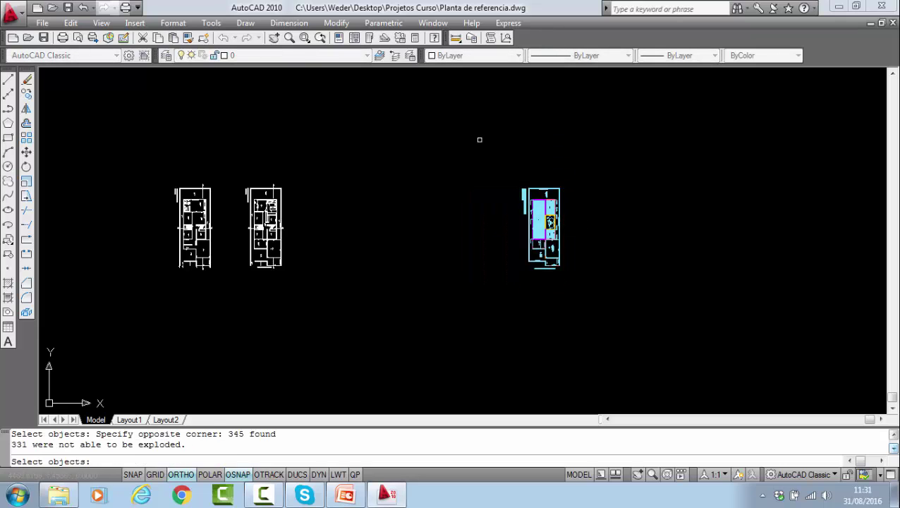
key(Return)
- Select all the exploded roof-plan objects and assign them to layer Cobertura
click(573, 286)
click(496, 159)
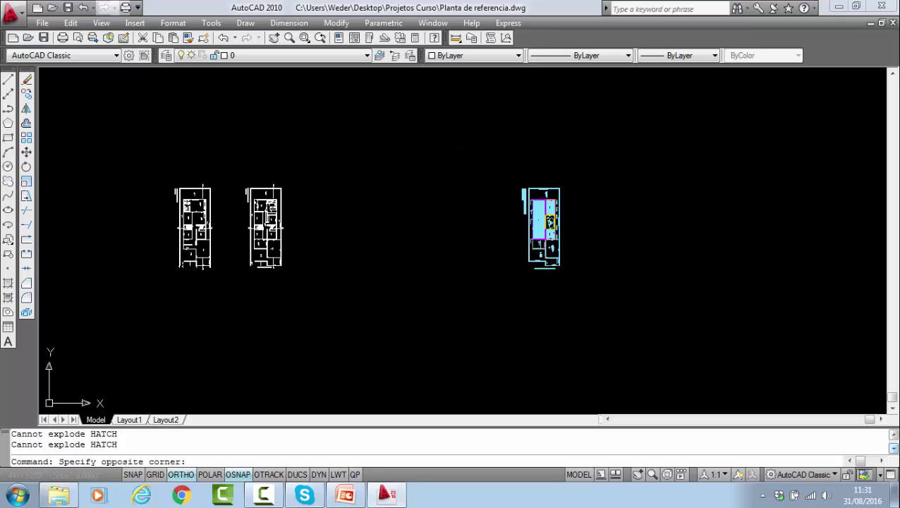
click(351, 56)
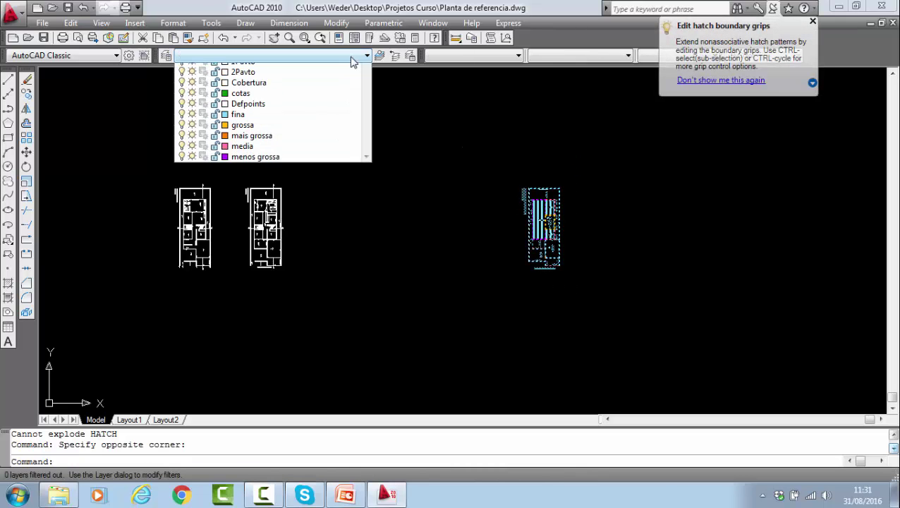
click(261, 100)
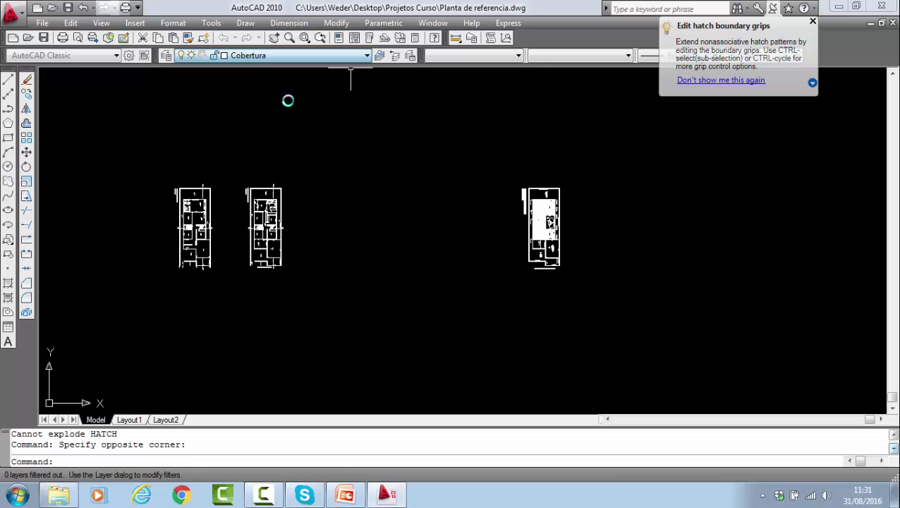
- Set the colour and linetype of the selected roof-plan objects to ByLayer and clear the selection
click(513, 56)
click(462, 67)
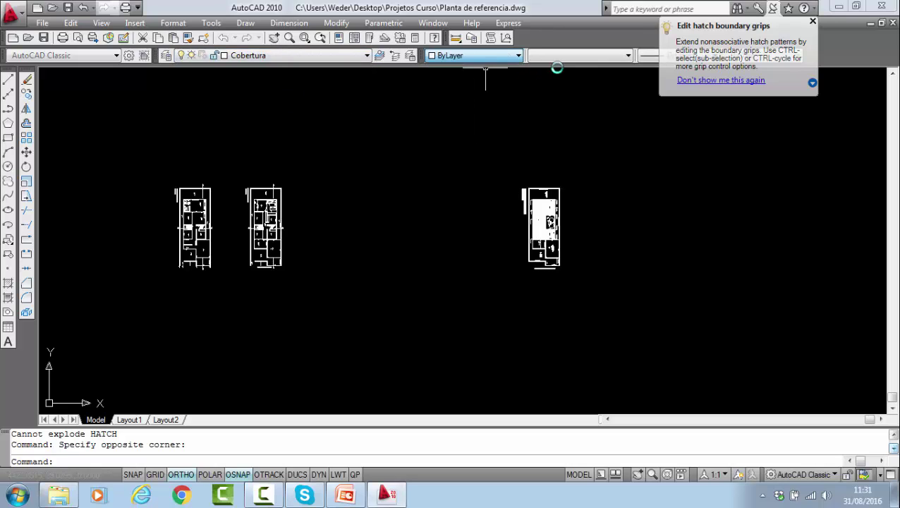
click(602, 56)
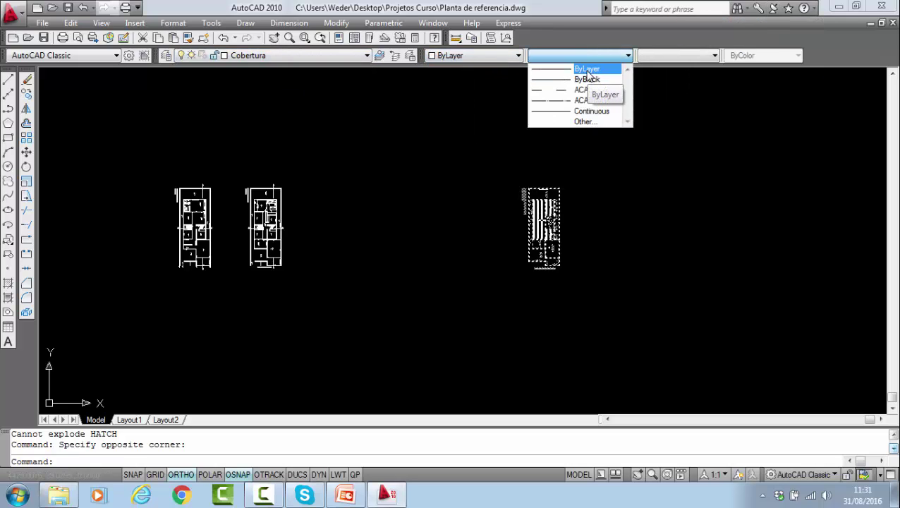
click(587, 70)
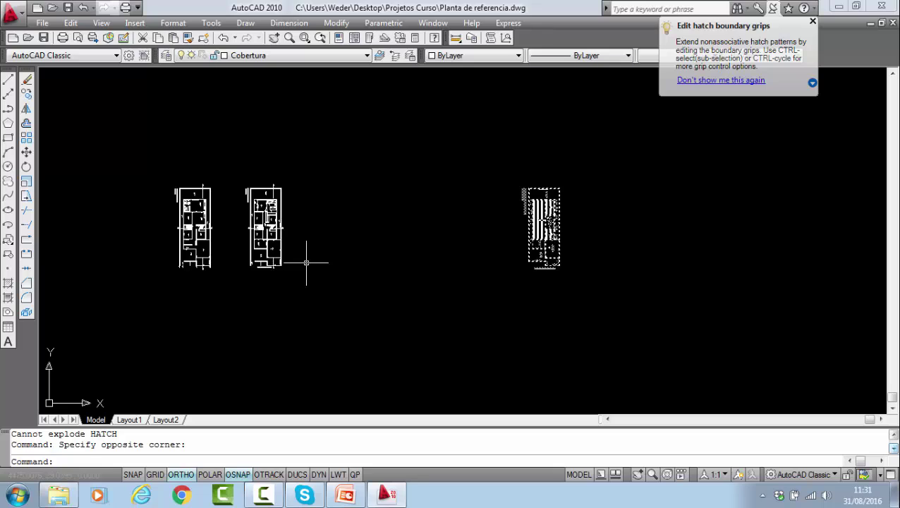
key(Escape)
key(Escape)
- Set the linetype of the second-floor plan's objects to ByLayer and clear the selection
click(303, 289)
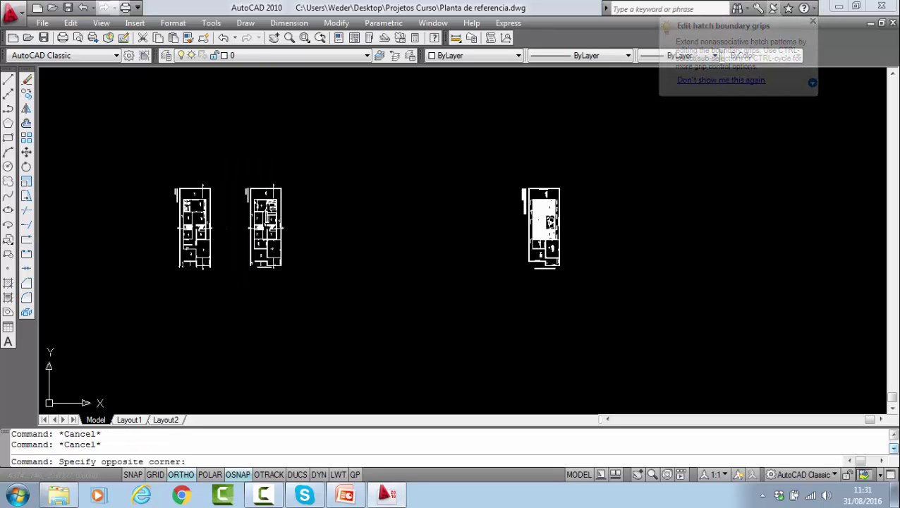
click(284, 137)
click(560, 56)
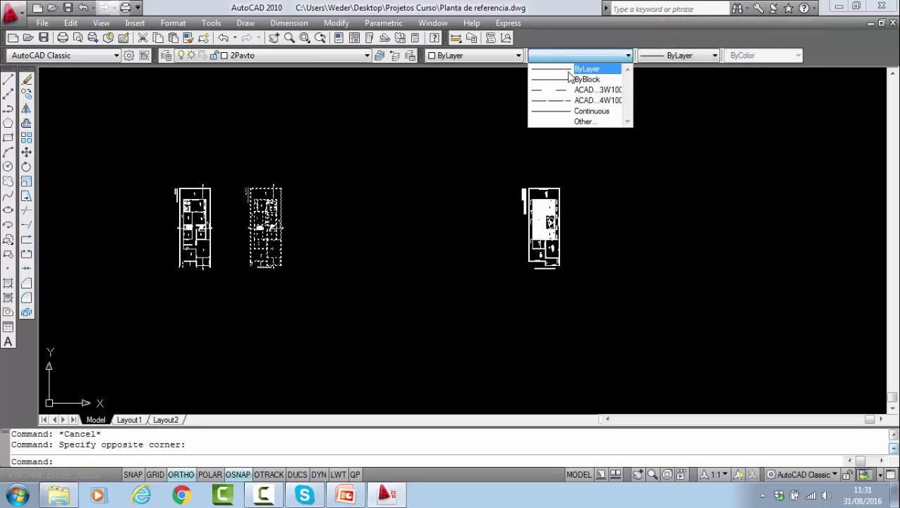
click(573, 67)
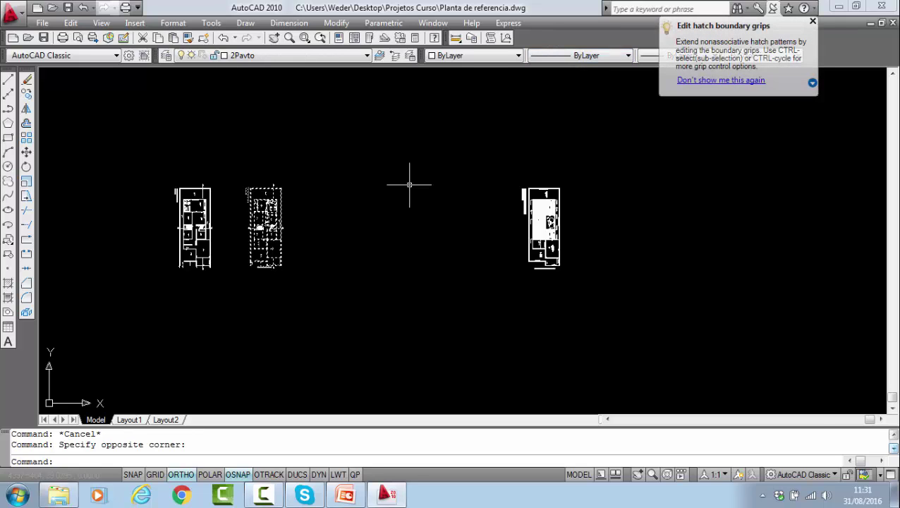
scroll(383, 202, down, 3)
key(Escape)
key(Escape)
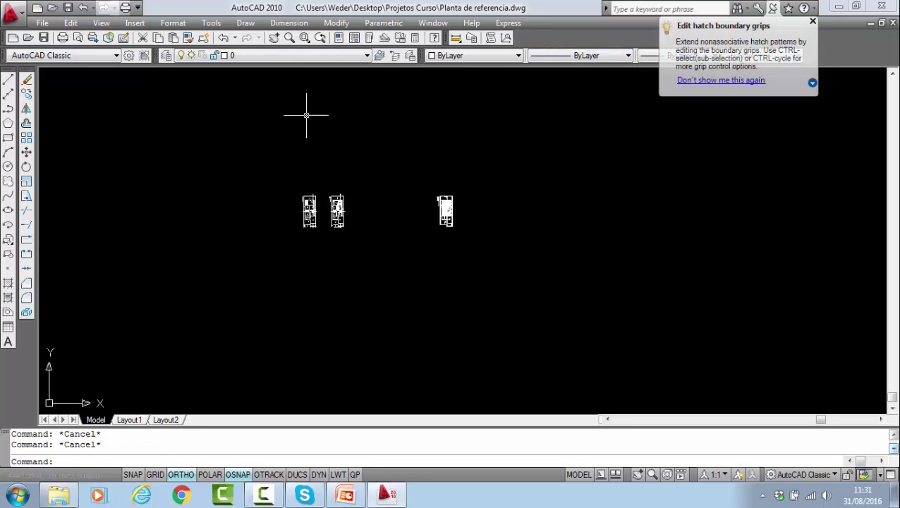
click(350, 56)
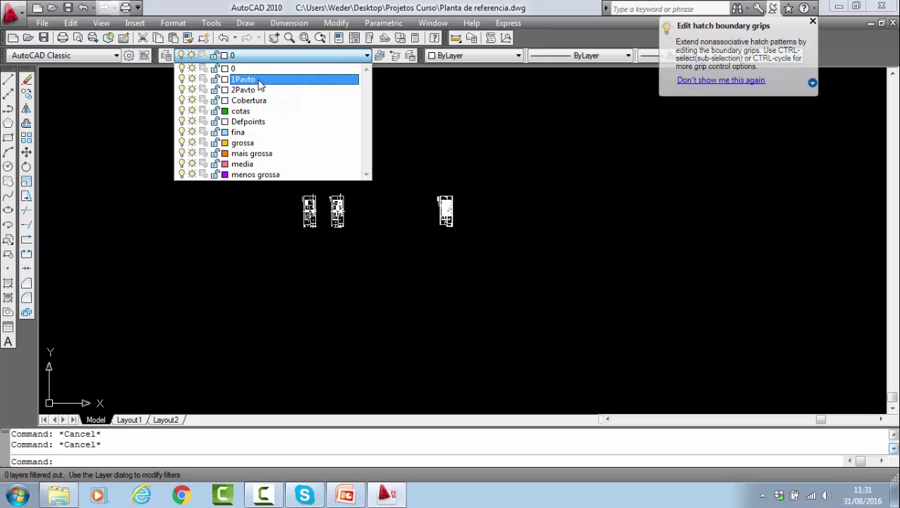
click(539, 152)
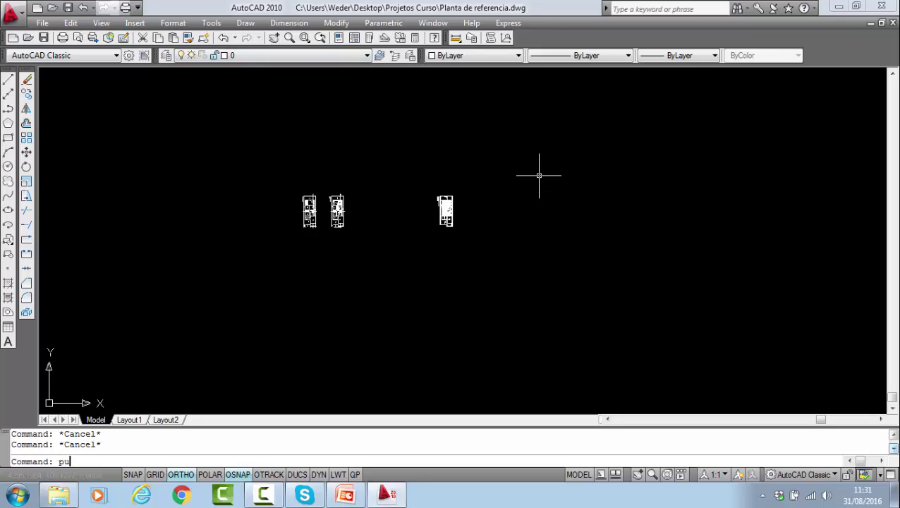
- Purge all unused items from the drawing, running Purge All twice and accepting every item, and close the Purge dialog
text(purge)
key(Return)
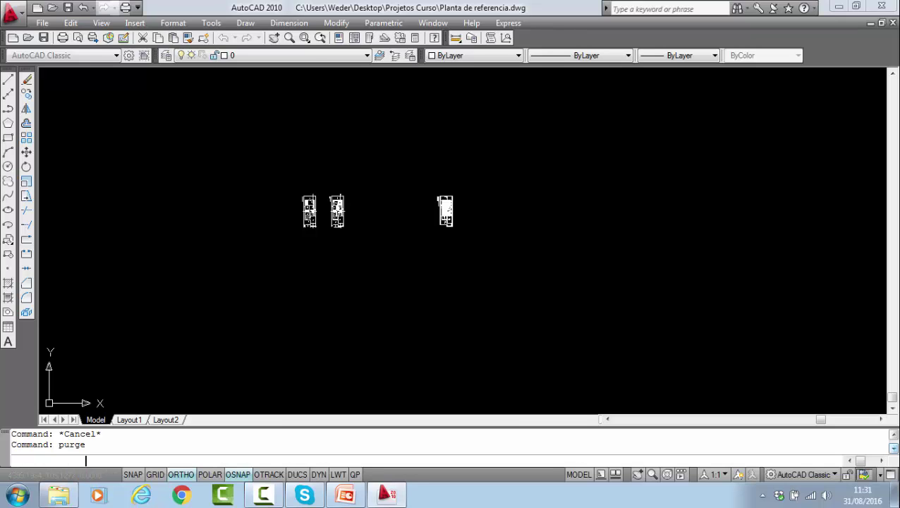
click(430, 399)
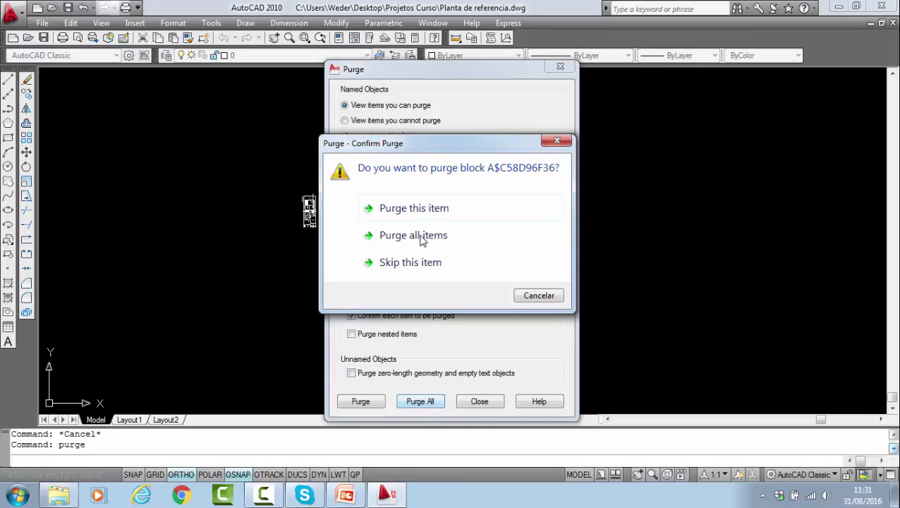
click(505, 239)
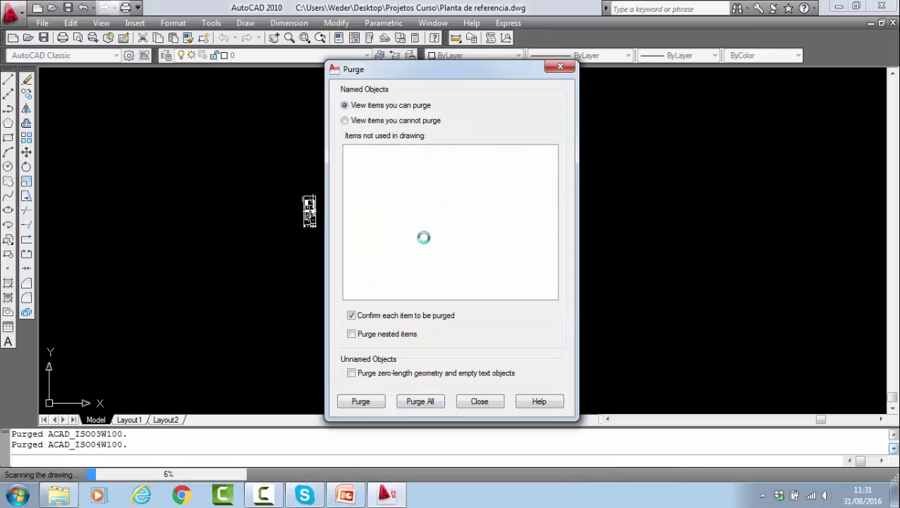
click(424, 406)
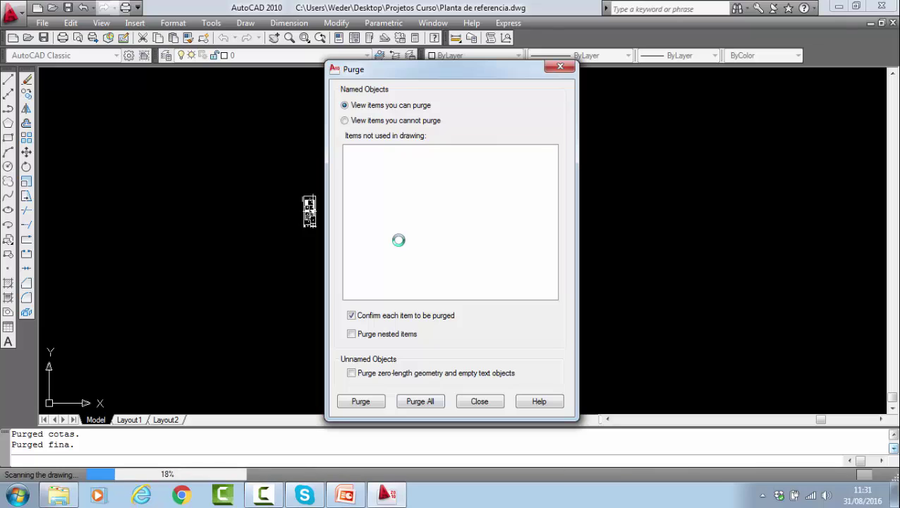
click(479, 401)
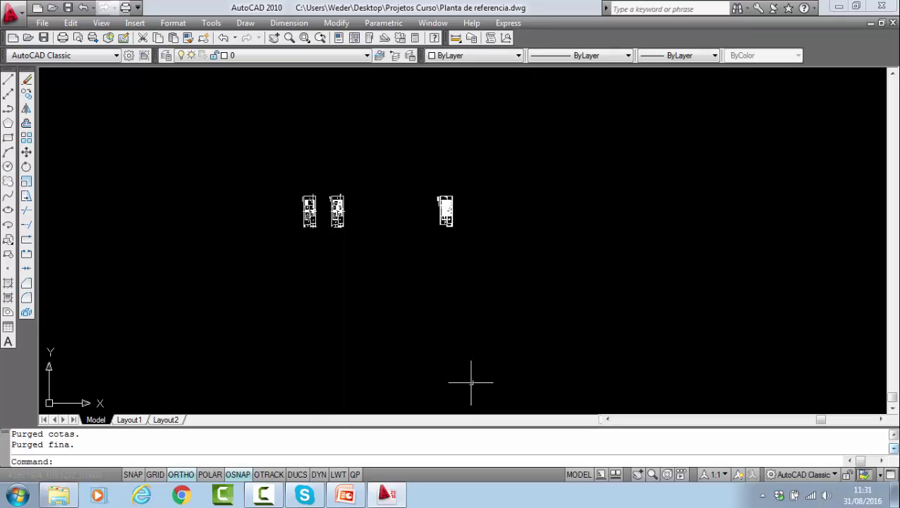
- Examine the lower-left wall corner of the first-floor plan as a possible base point and clear the selection
click(289, 38)
right_click(559, 149)
click(581, 252)
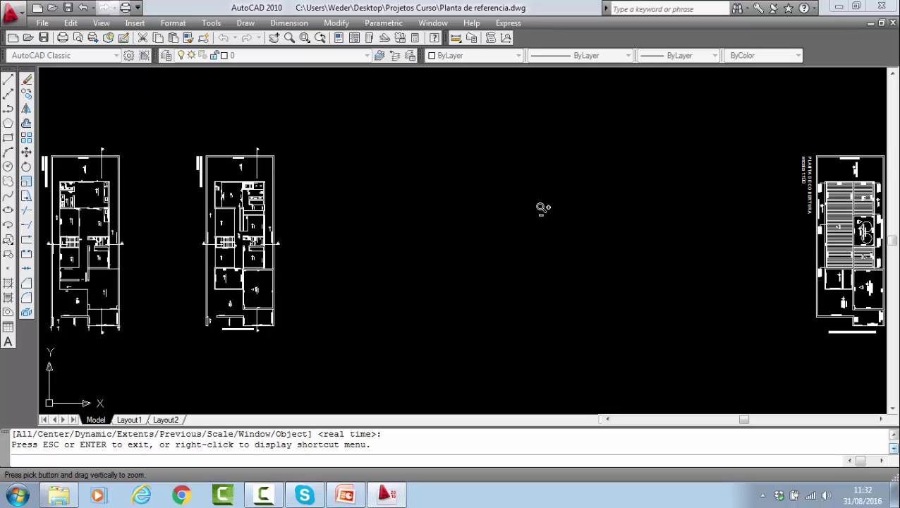
right_click(479, 191)
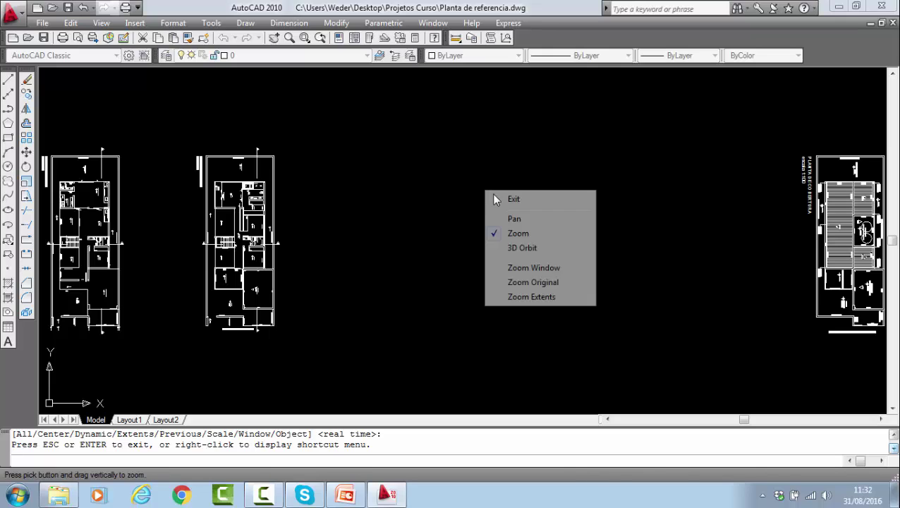
click(509, 199)
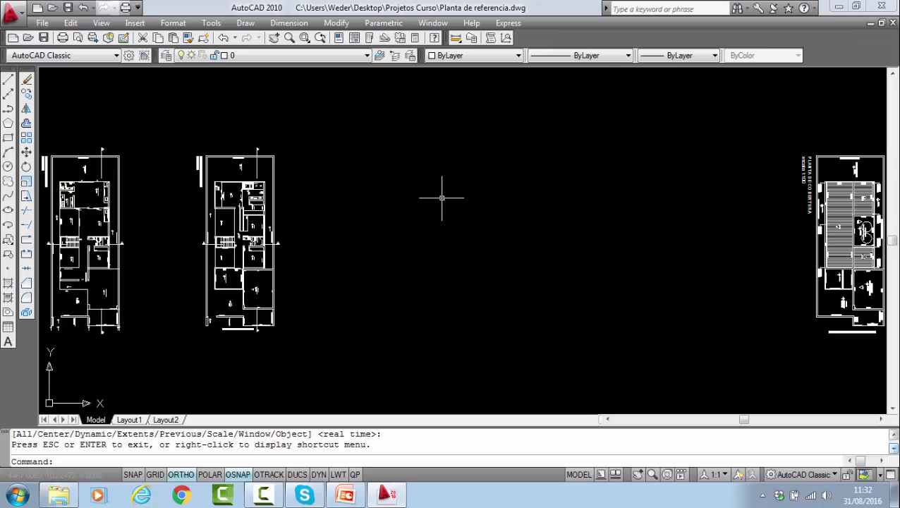
scroll(441, 198, down, 2)
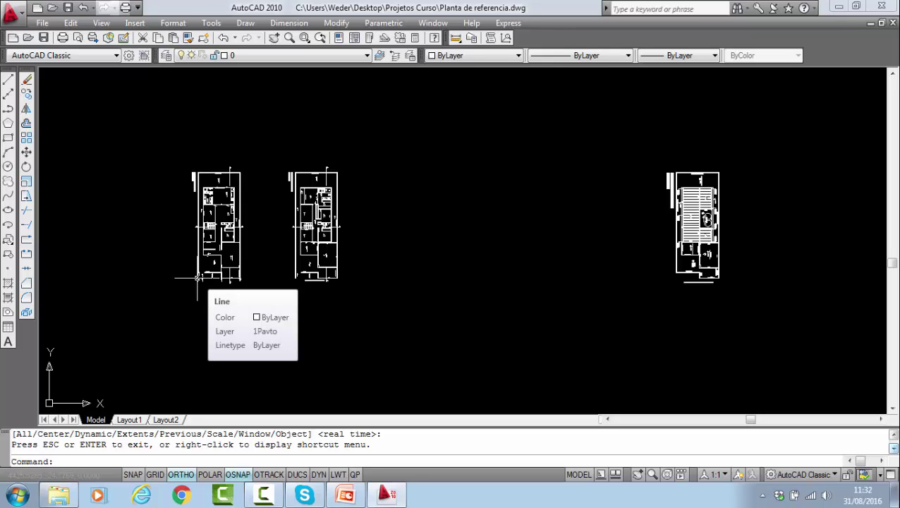
scroll(205, 273, up, 8)
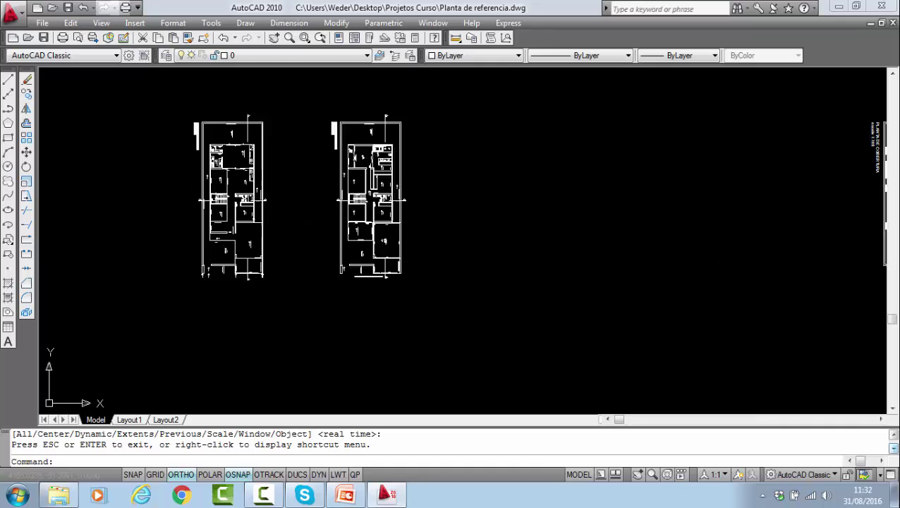
scroll(212, 269, up, 9)
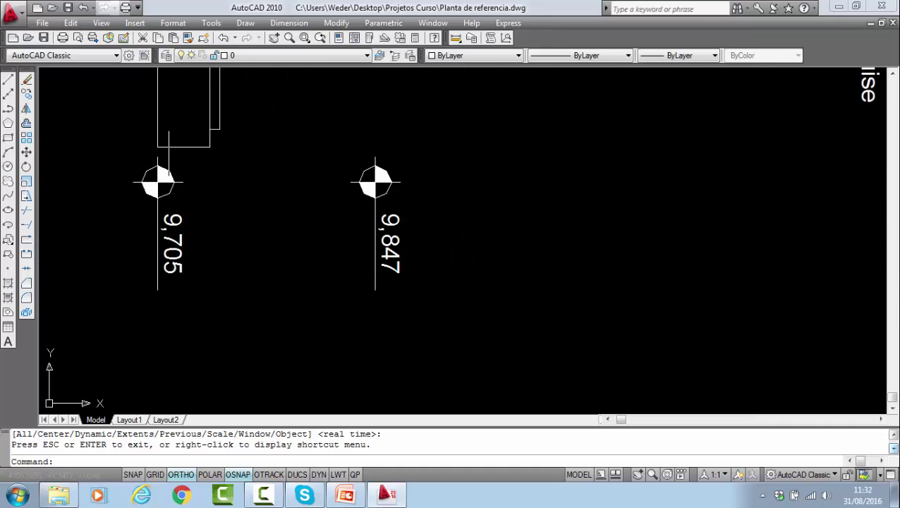
click(156, 147)
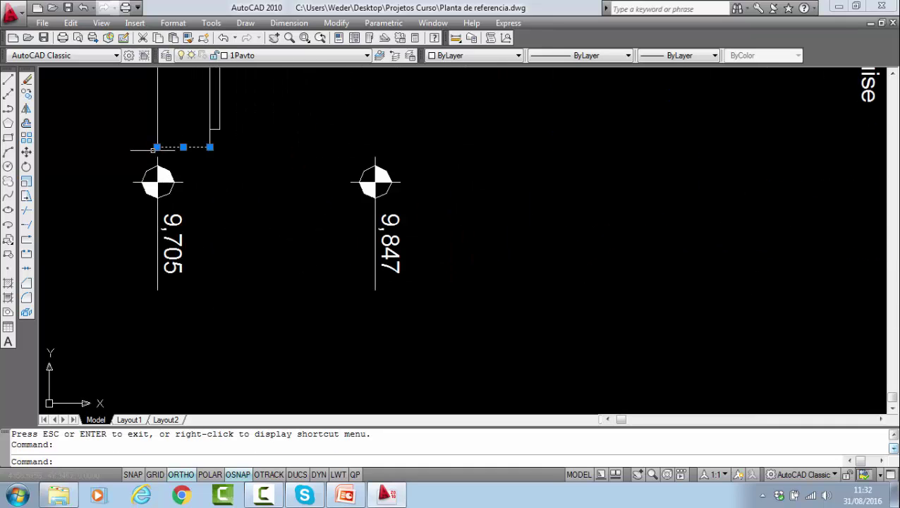
key(Escape)
scroll(264, 211, down, 10)
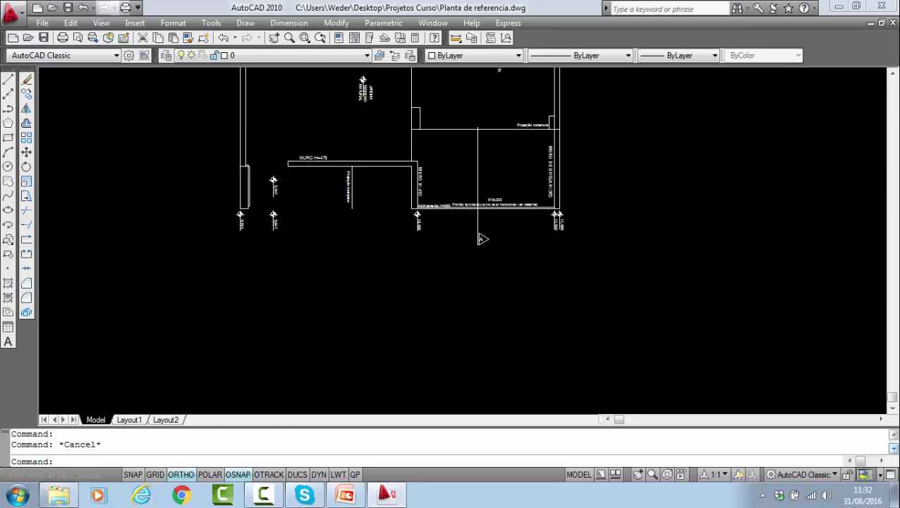
scroll(257, 222, down, 4)
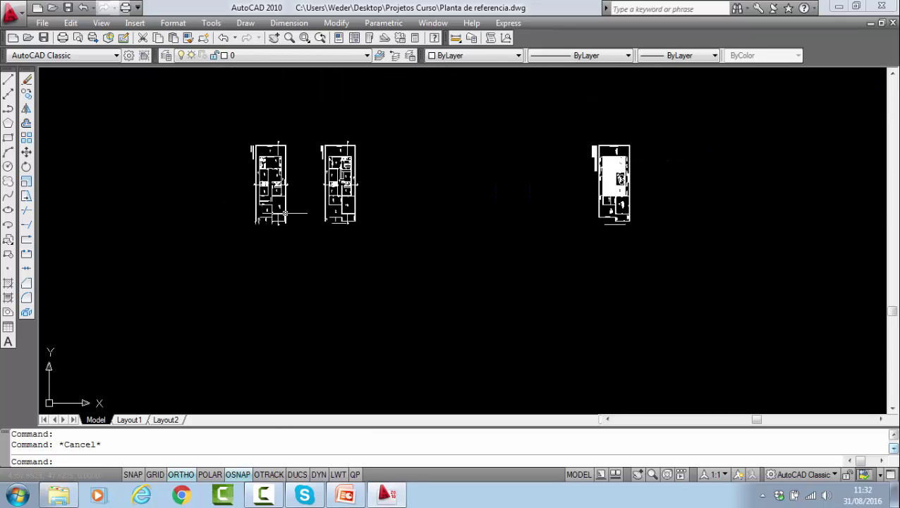
- Move the whole first-floor plan from its lower-left outer wall corner to the origin at 0,0,0
click(26, 152)
click(233, 128)
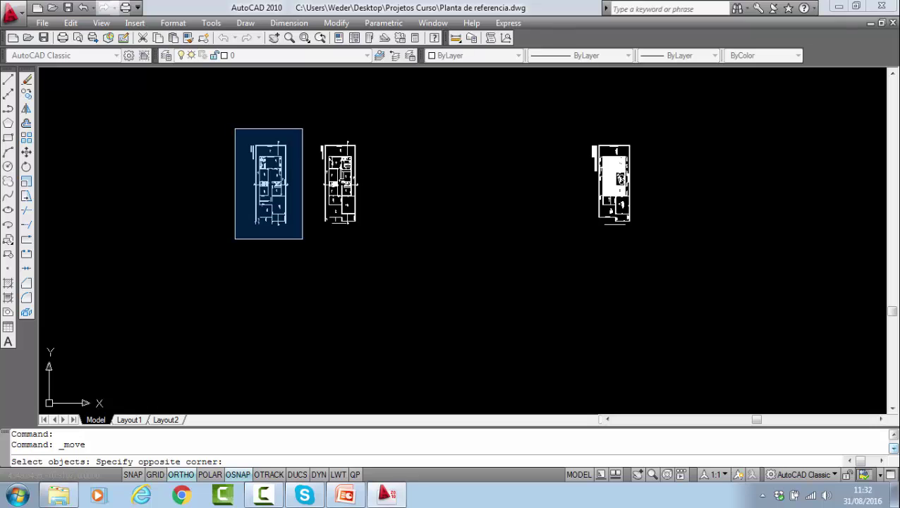
click(301, 238)
scroll(264, 238, up, 8)
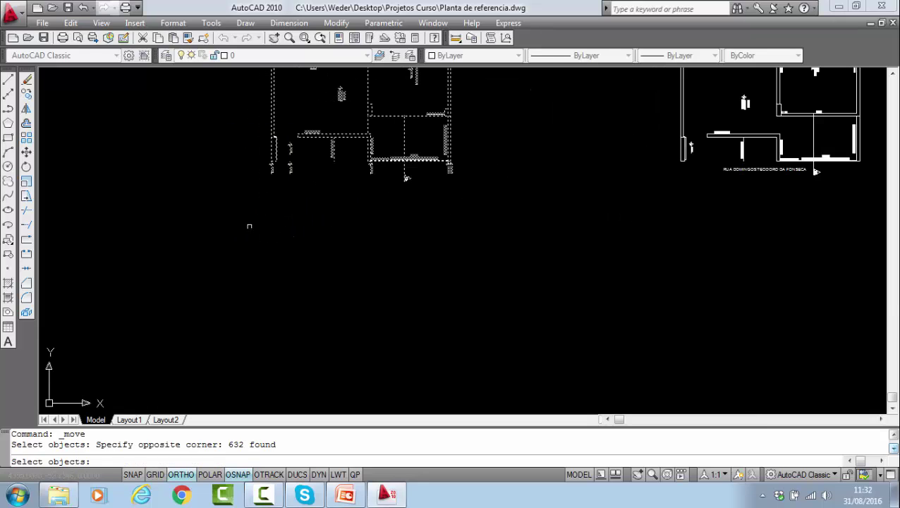
key(Return)
scroll(253, 169, up, 6)
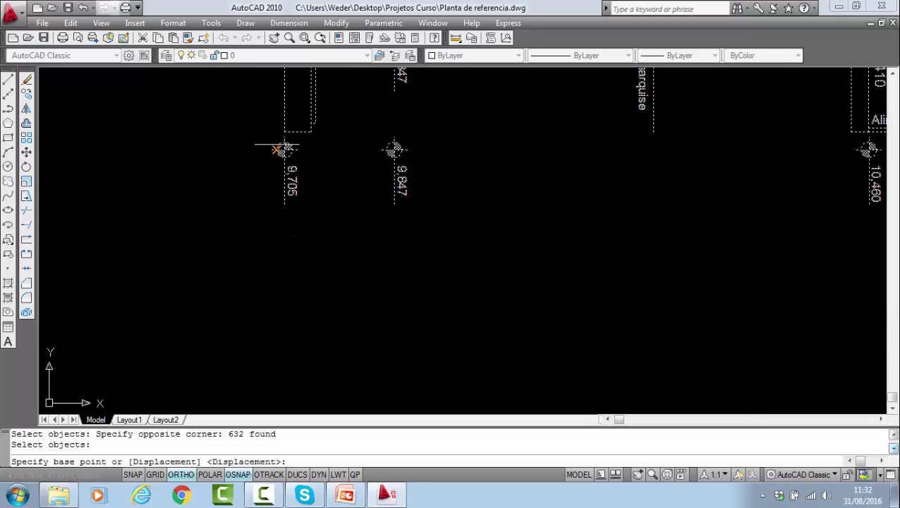
click(285, 131)
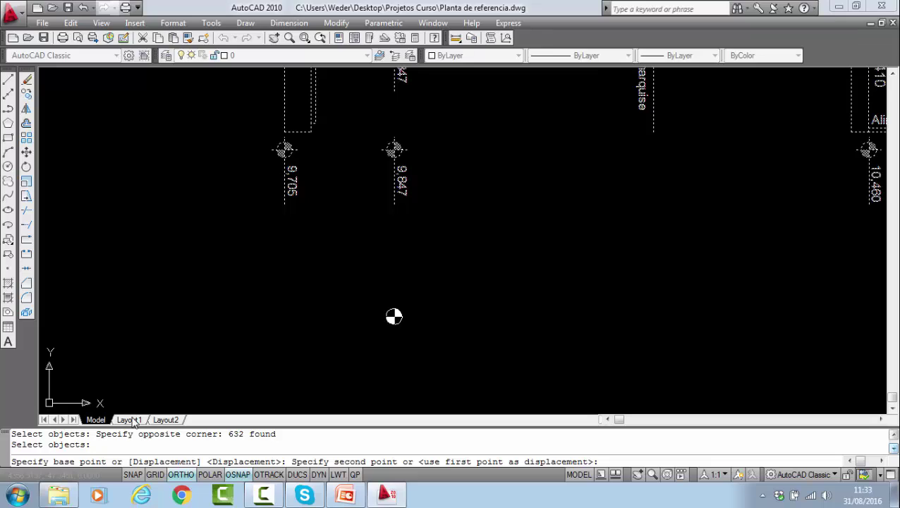
mouse_move(133, 421)
text(0,0,0)
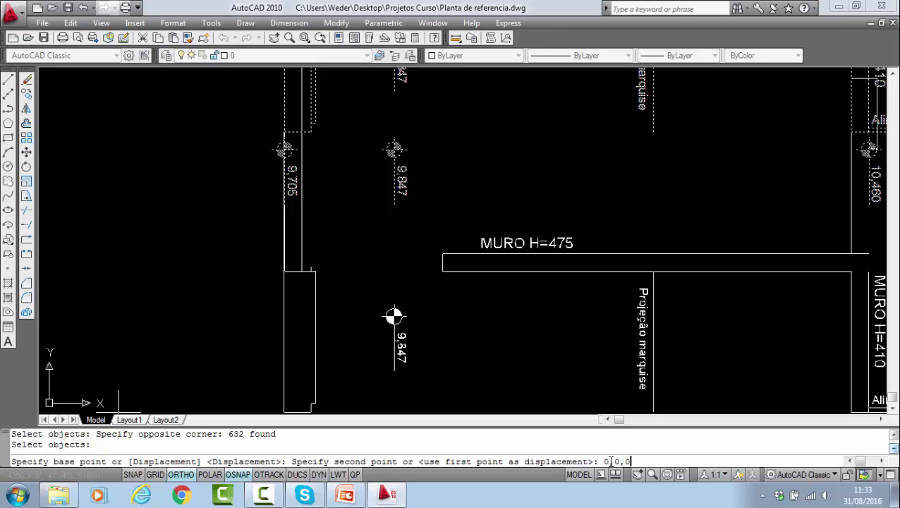
key(Return)
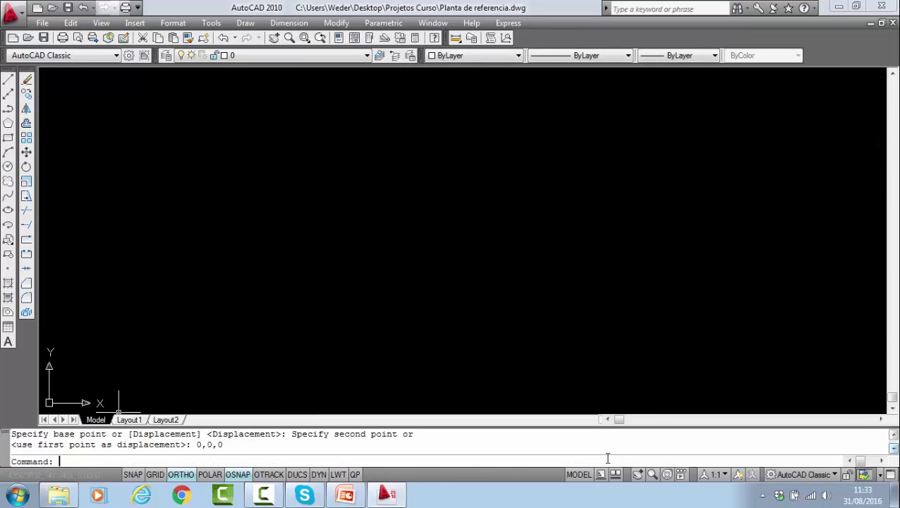
- Move the whole second-floor plan from its lower-left outer wall corner to 0,0,0, on top of the first-floor plan
click(289, 37)
right_click(426, 160)
click(463, 262)
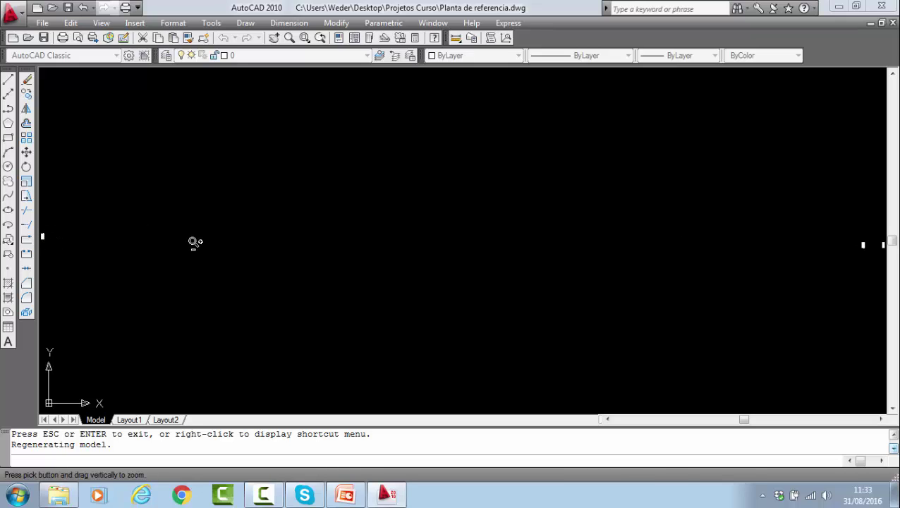
scroll(192, 240, down, 4)
right_click(409, 247)
click(432, 251)
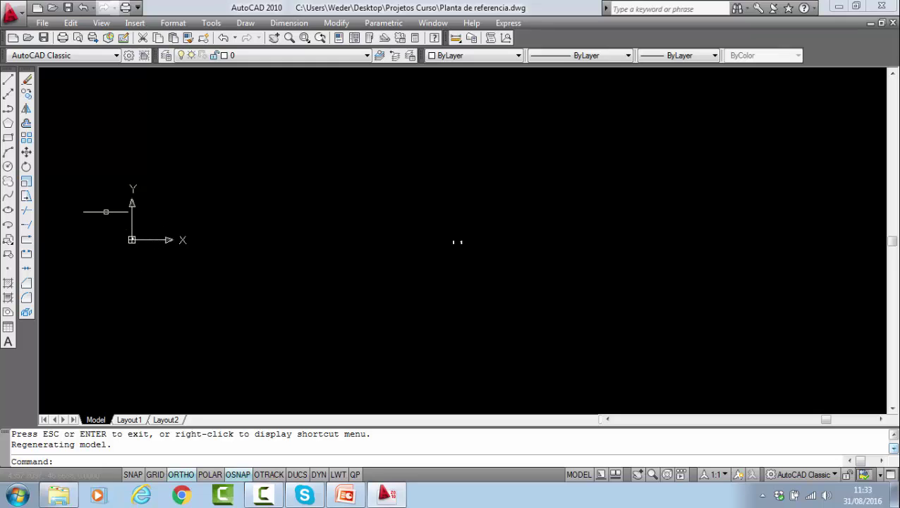
click(26, 152)
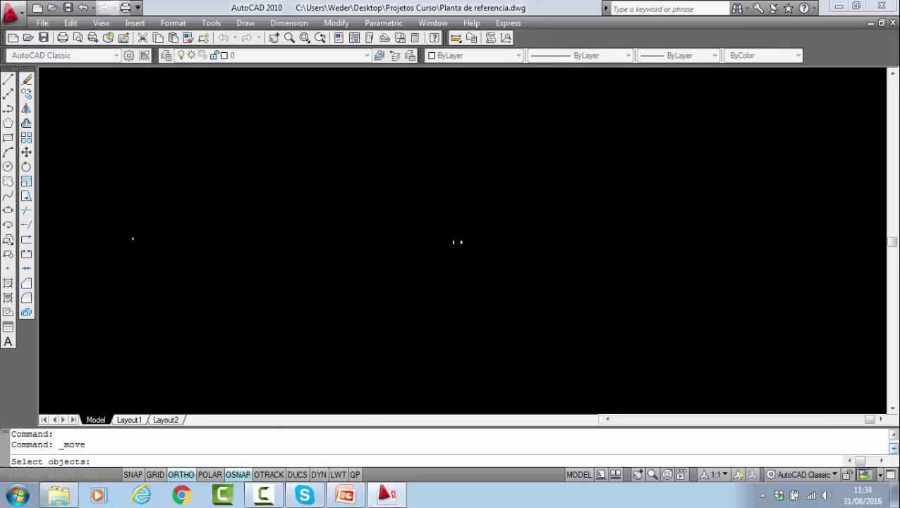
scroll(444, 240, up, 8)
click(480, 218)
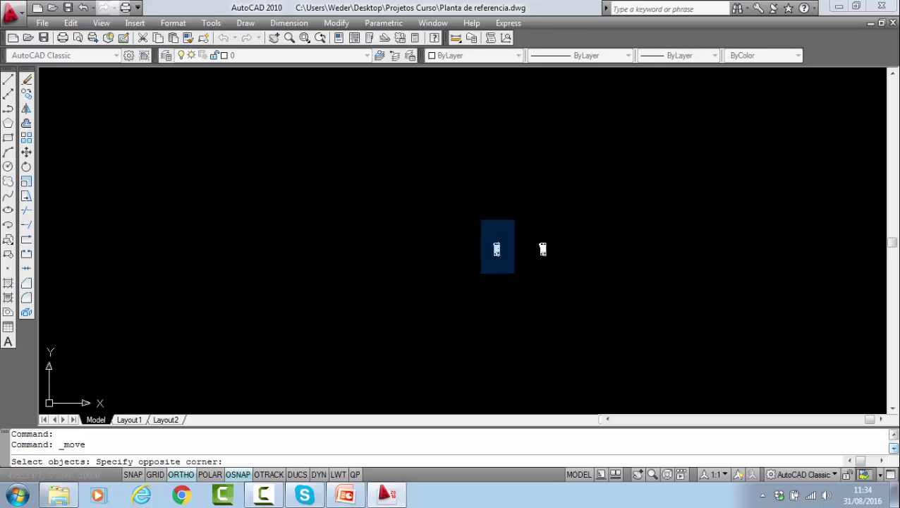
click(515, 275)
scroll(499, 264, up, 5)
scroll(484, 247, up, 6)
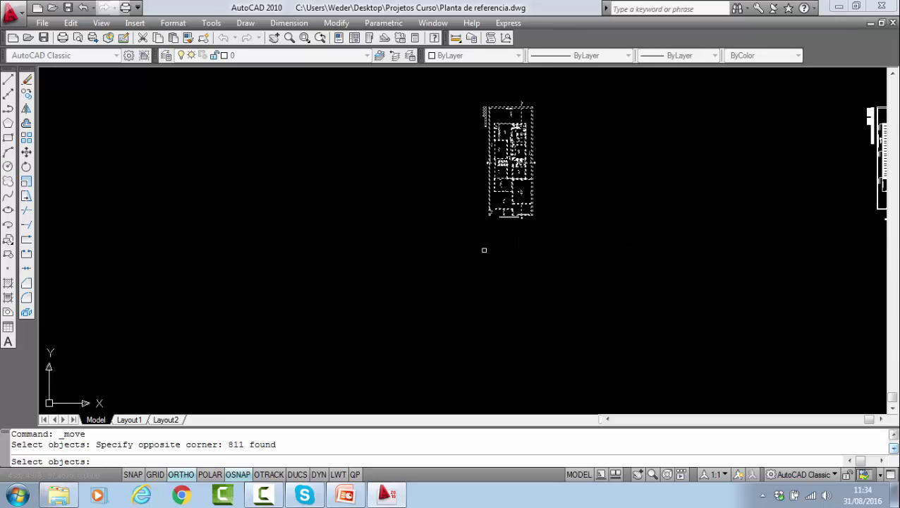
scroll(452, 187, up, 5)
key(Return)
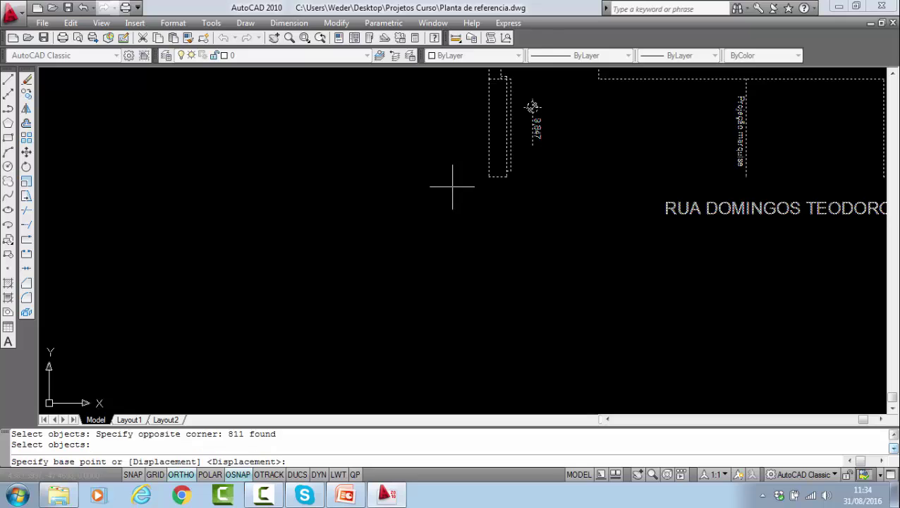
click(489, 176)
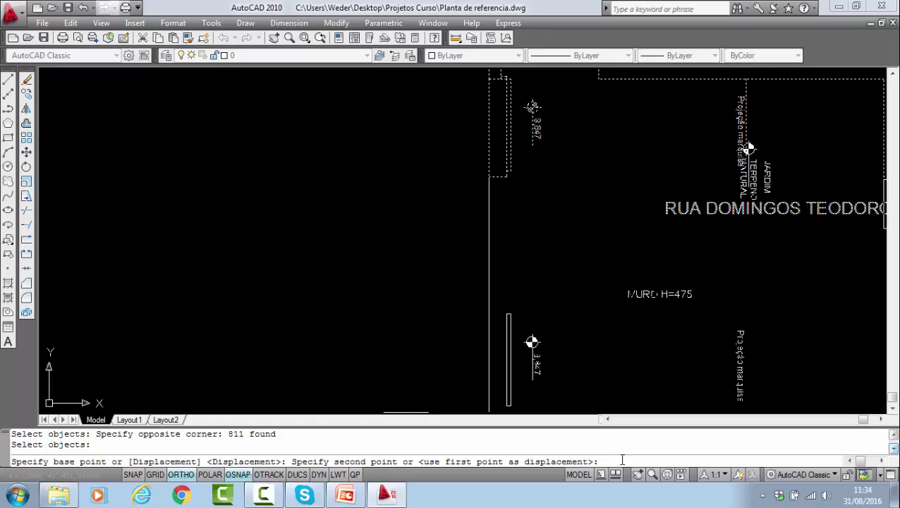
text(0,0,0)
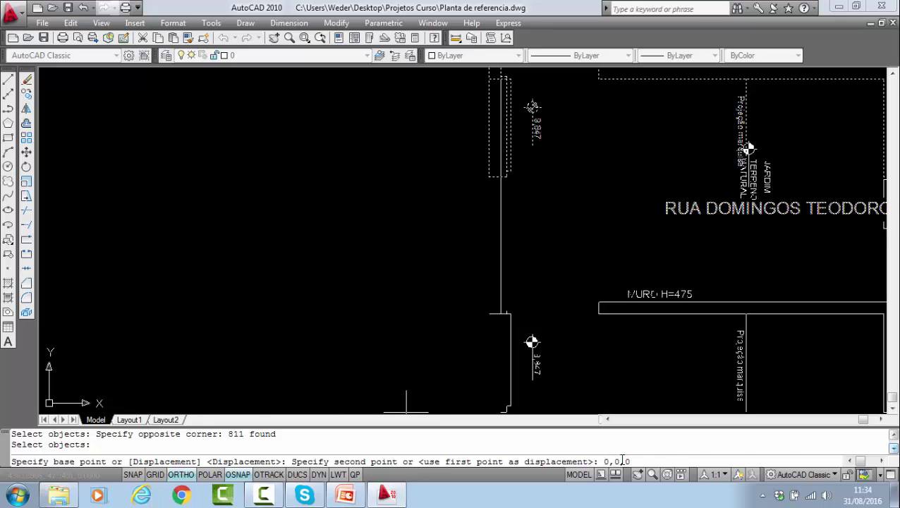
key(Return)
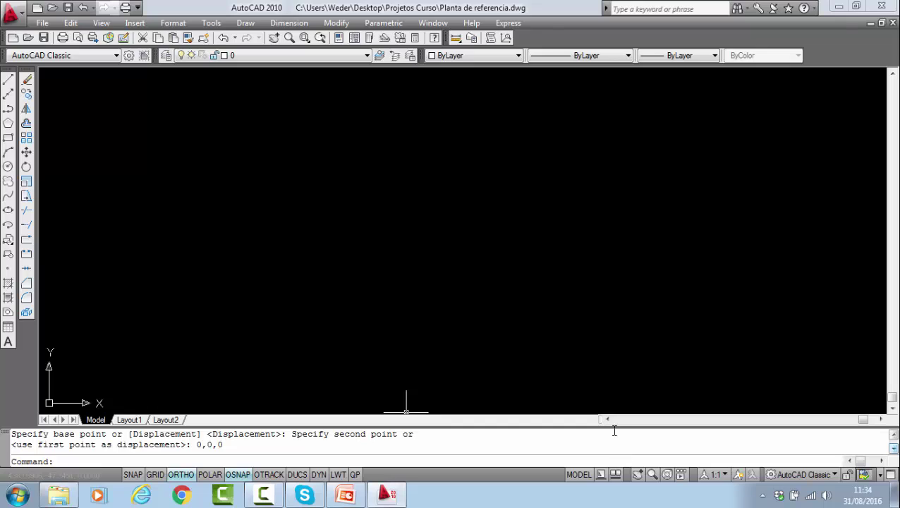
- Move the whole roof plan from a point inside it to a spot beside the overlapped floor plans near the origin
click(289, 38)
right_click(356, 152)
click(402, 256)
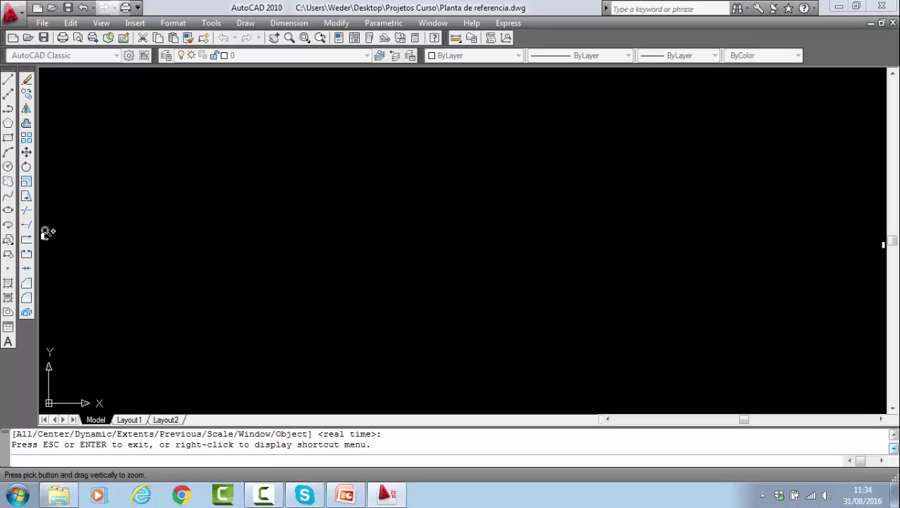
scroll(592, 282, down, 2)
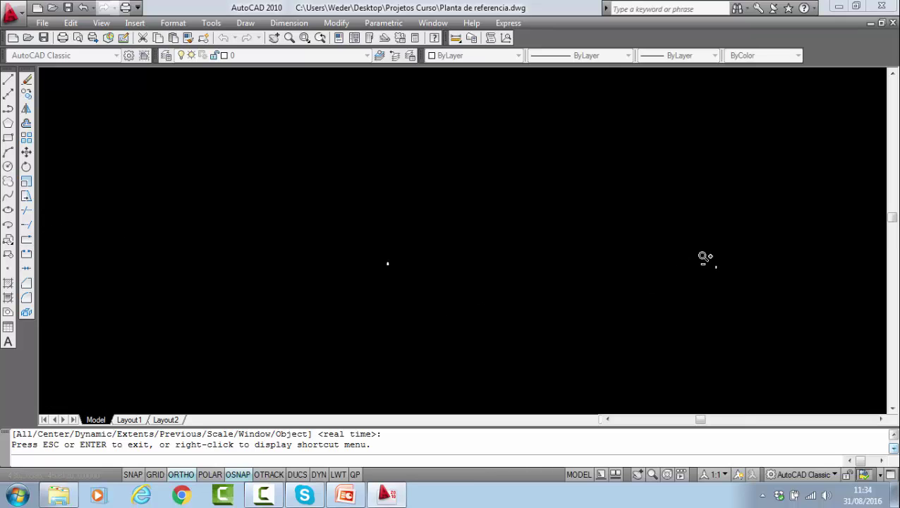
right_click(703, 256)
click(729, 264)
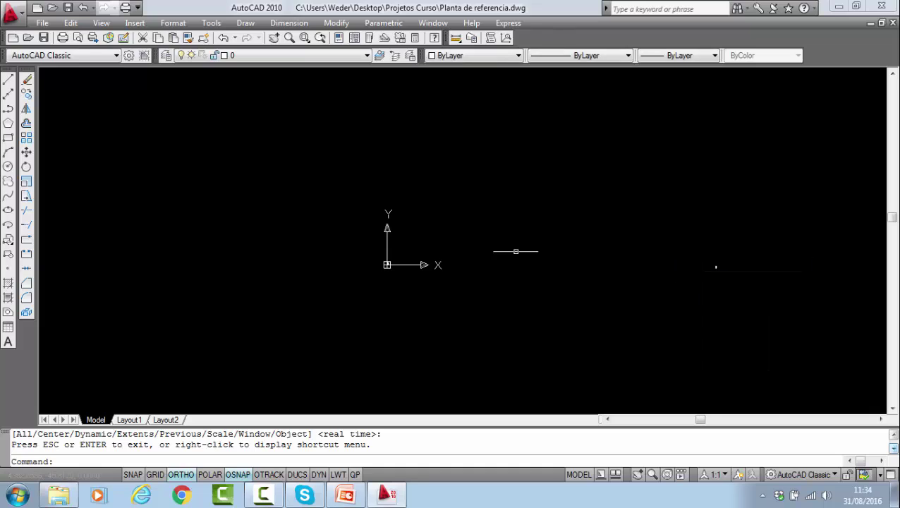
click(26, 151)
click(79, 154)
click(667, 238)
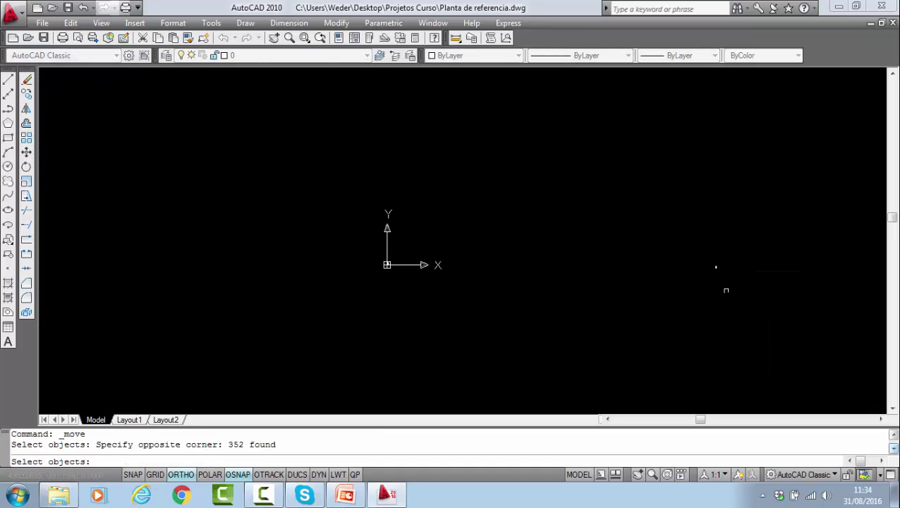
key(Return)
scroll(678, 305, up, 4)
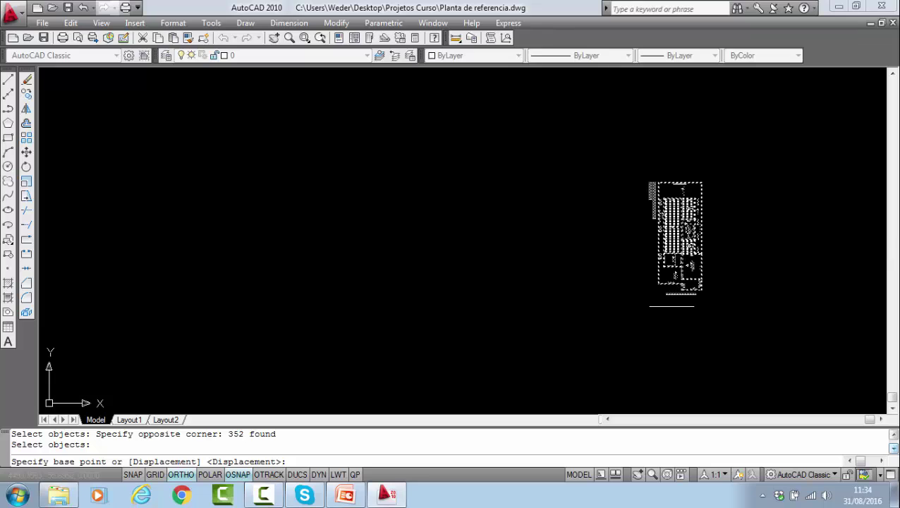
scroll(667, 292, up, 4)
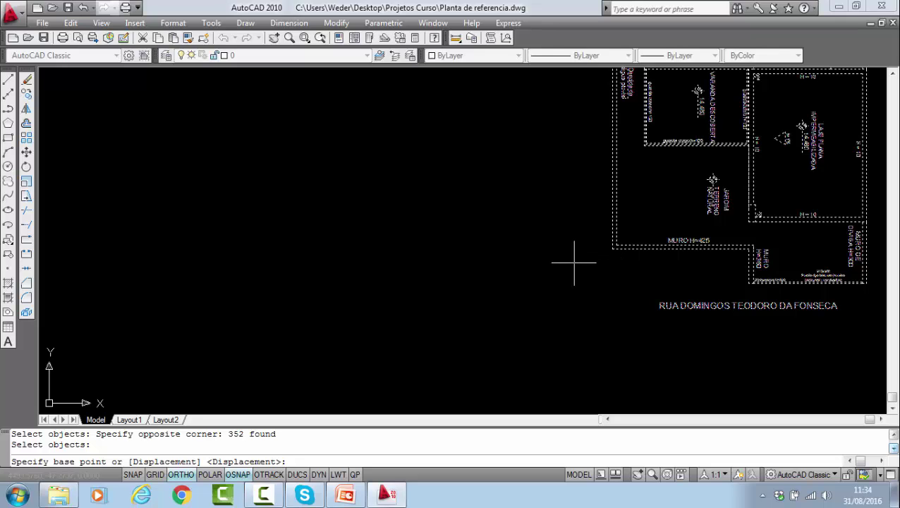
scroll(574, 263, down, 3)
scroll(565, 257, down, 3)
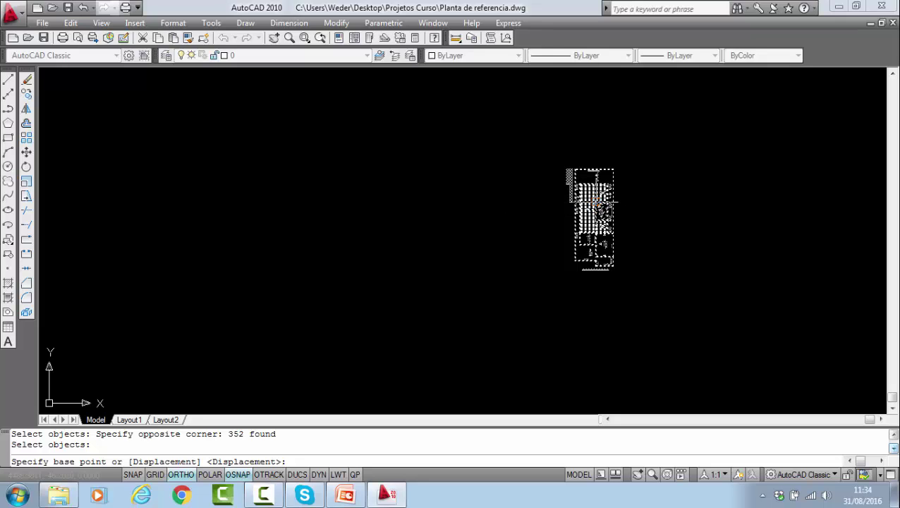
click(597, 211)
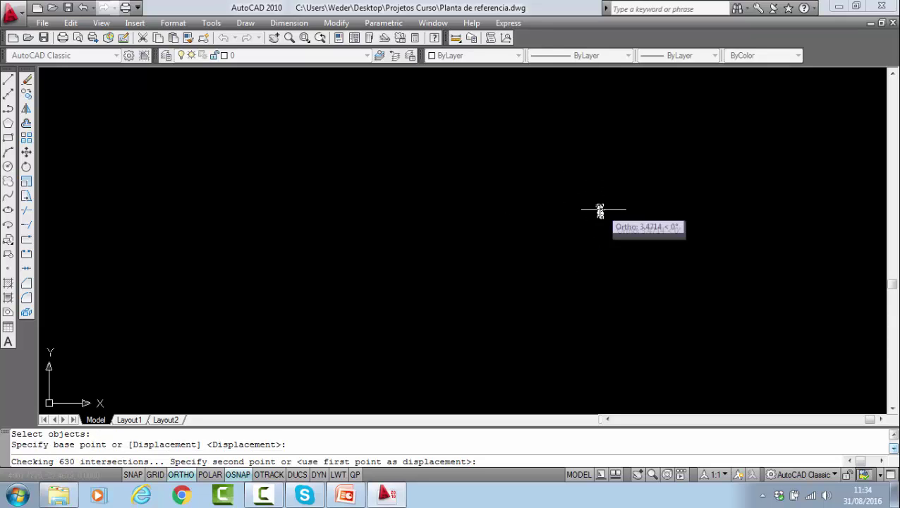
scroll(596, 220, down, 3)
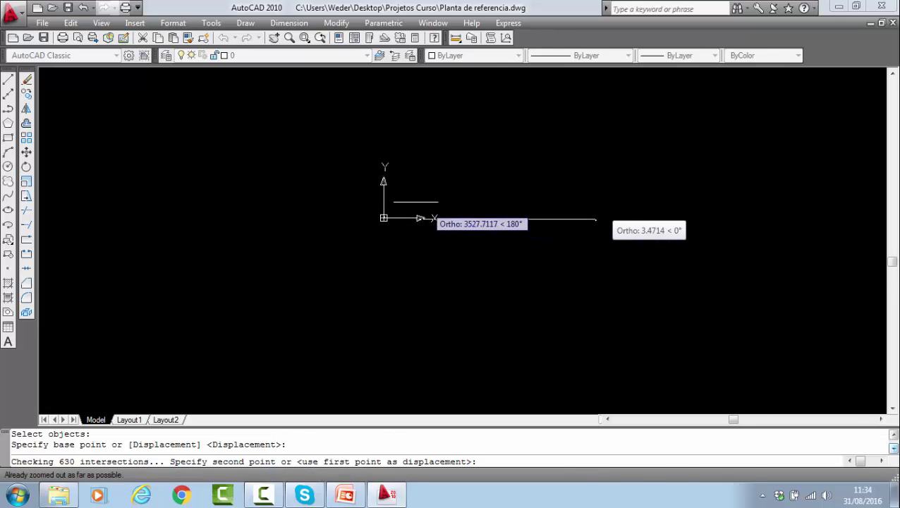
click(392, 205)
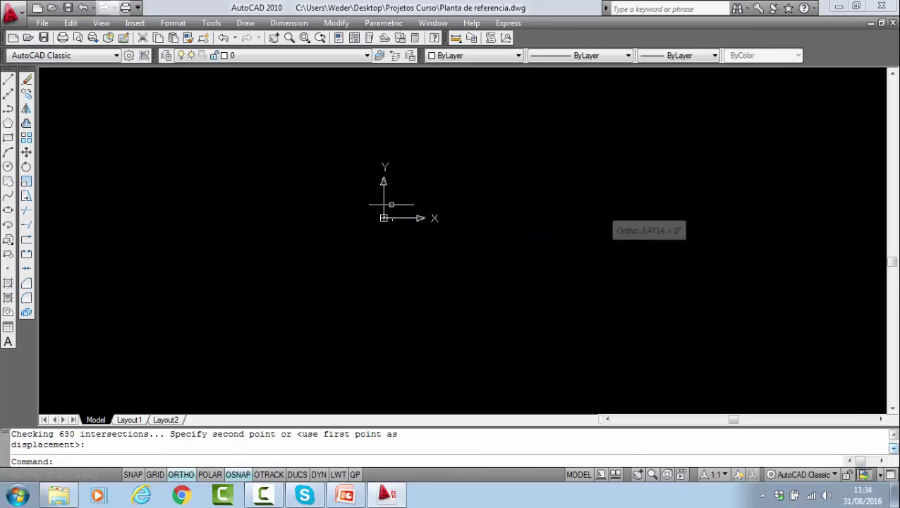
- Move the roof plan from its upper-right outer wall corner onto the matching corner of the overlapped floor plans
click(290, 37)
right_click(420, 138)
click(465, 242)
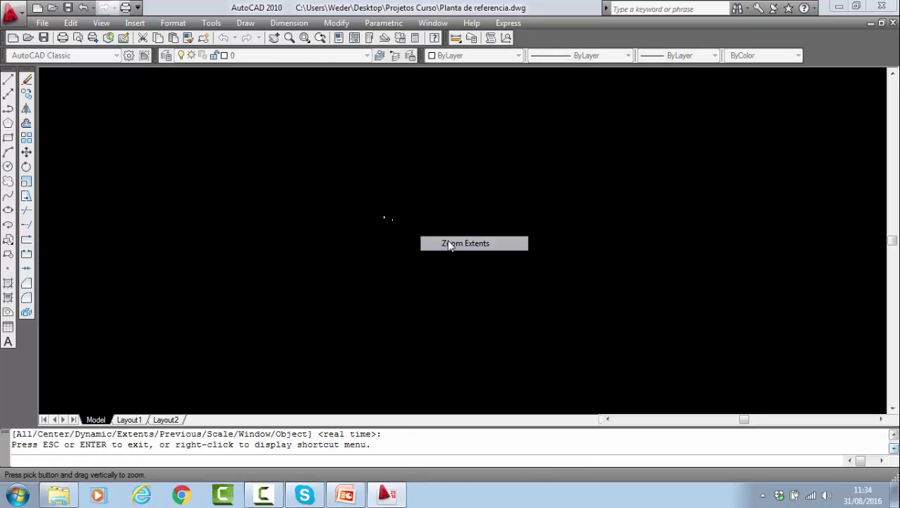
scroll(416, 208, down, 2)
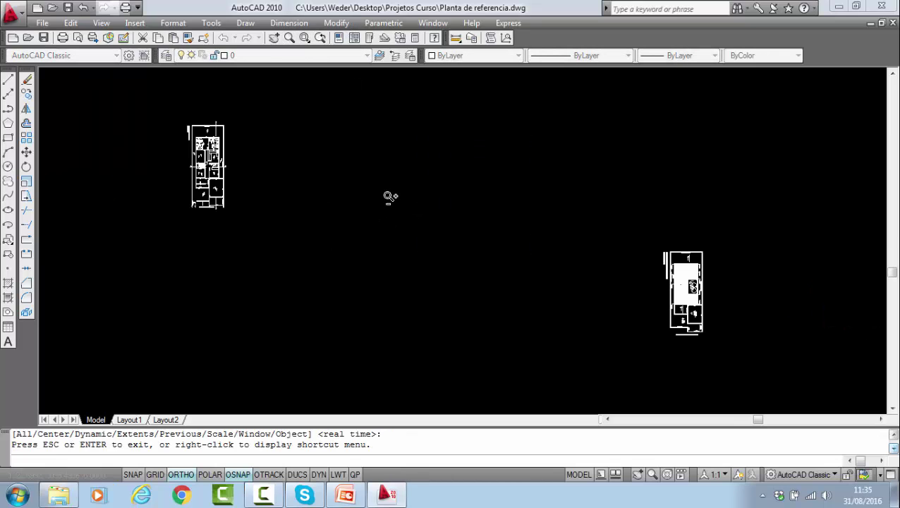
right_click(543, 189)
click(571, 198)
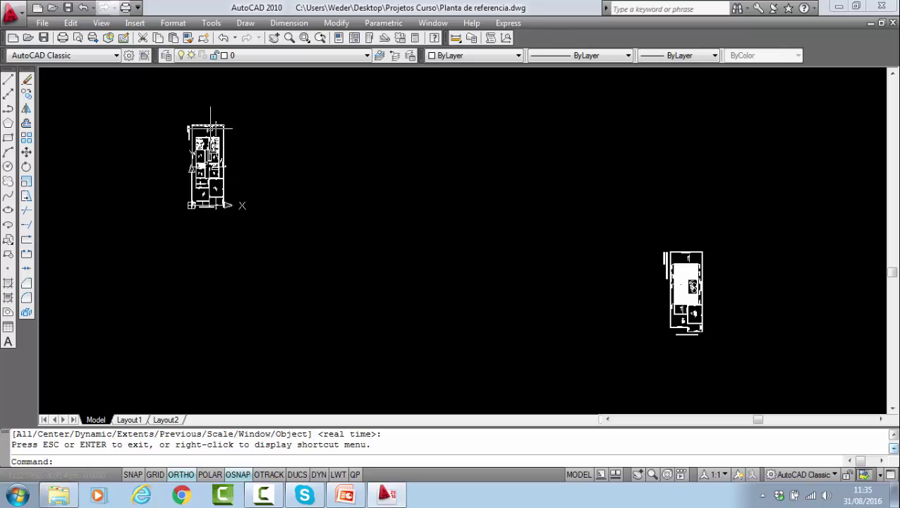
click(27, 153)
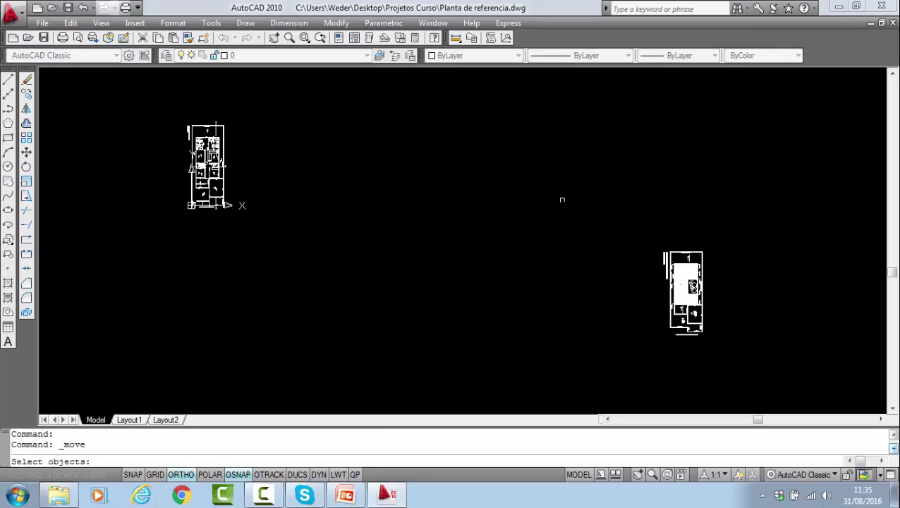
click(594, 221)
click(732, 304)
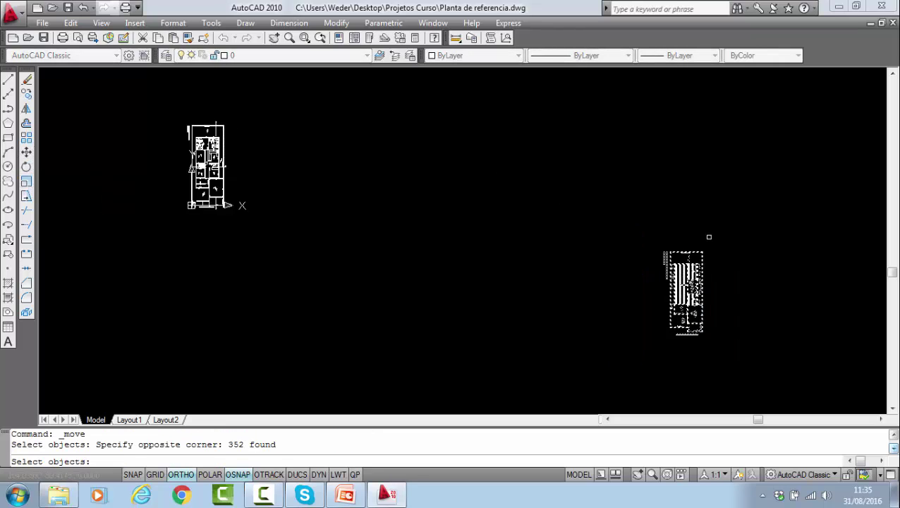
key(Return)
click(701, 251)
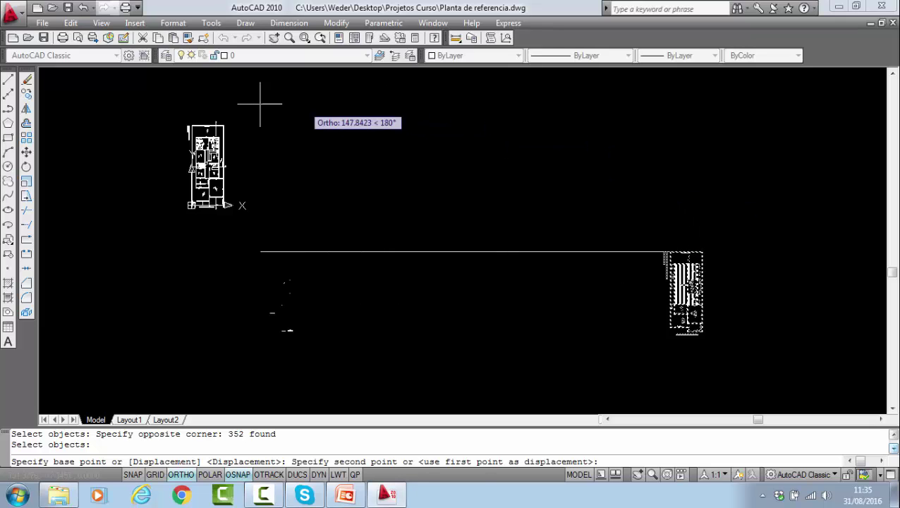
click(230, 123)
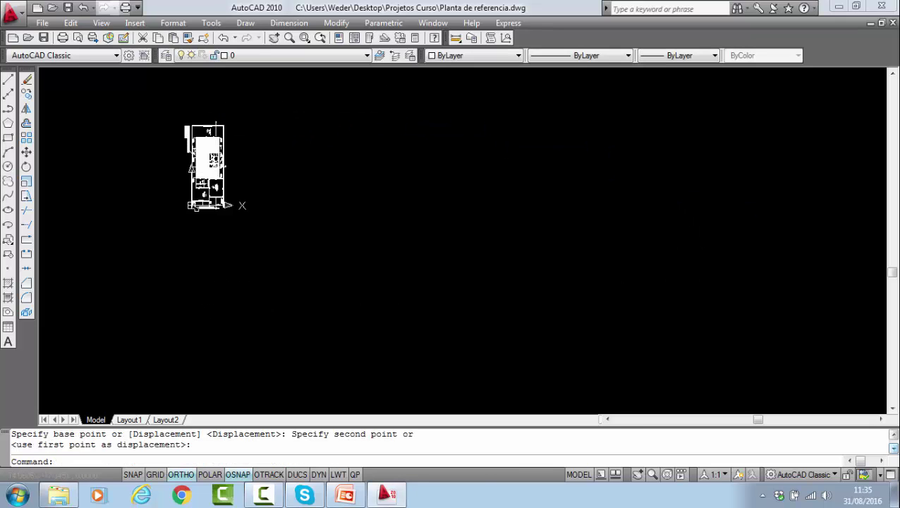
- Draw a vertical check line down from the left outer wall and a horizontal one leftward from the front wall corner past the origin
scroll(186, 203, up, 10)
scroll(261, 224, up, 3)
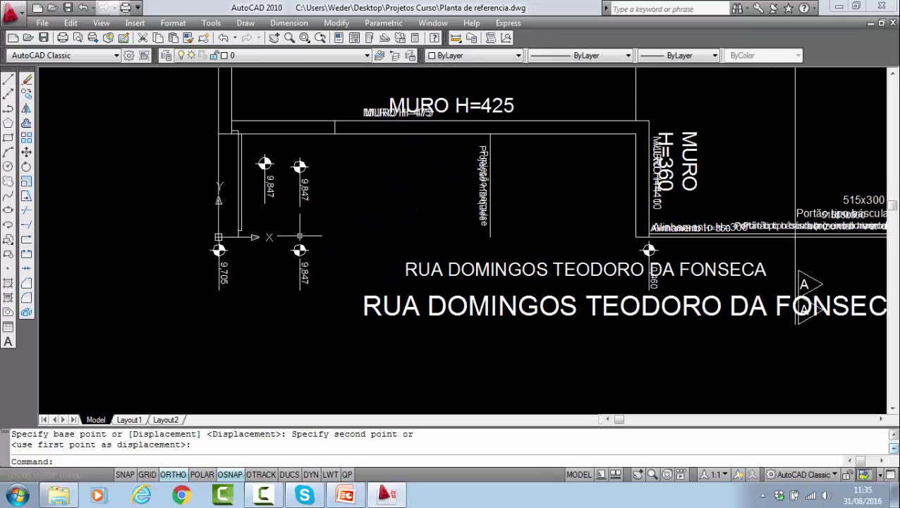
click(8, 78)
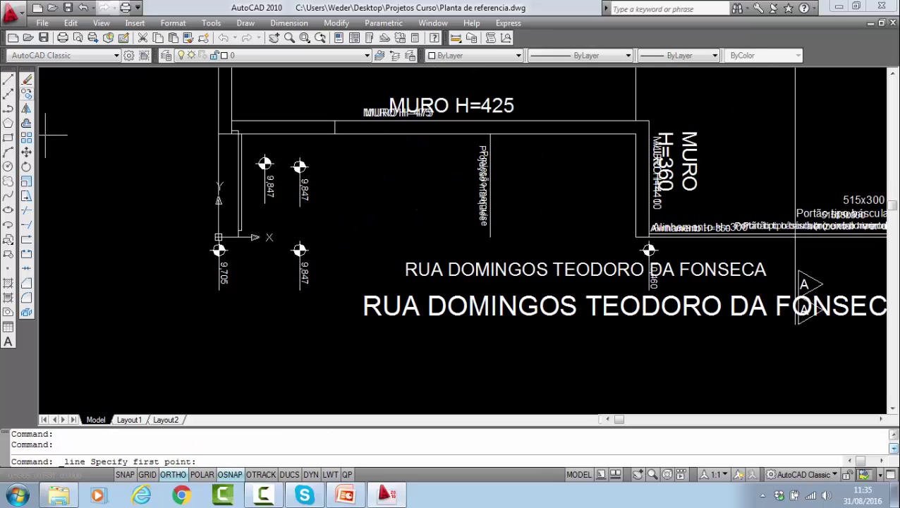
click(218, 132)
click(219, 391)
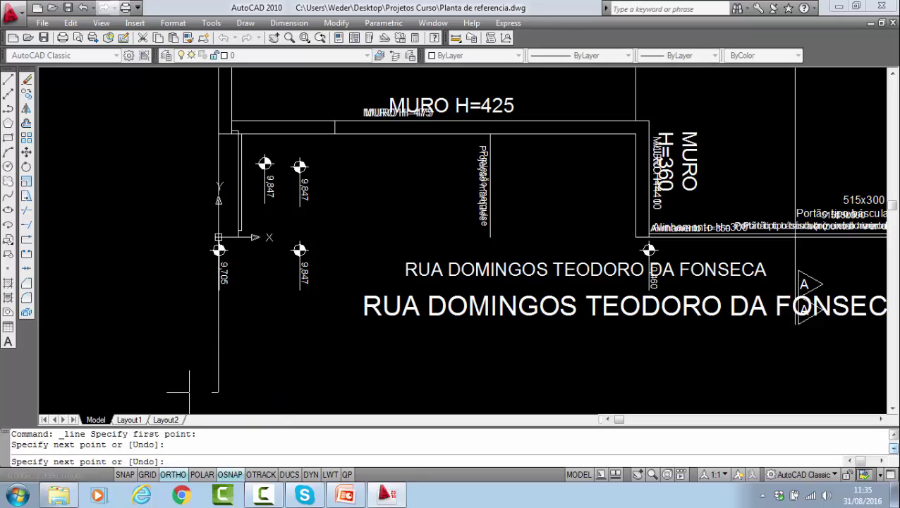
key(Return)
key(Return)
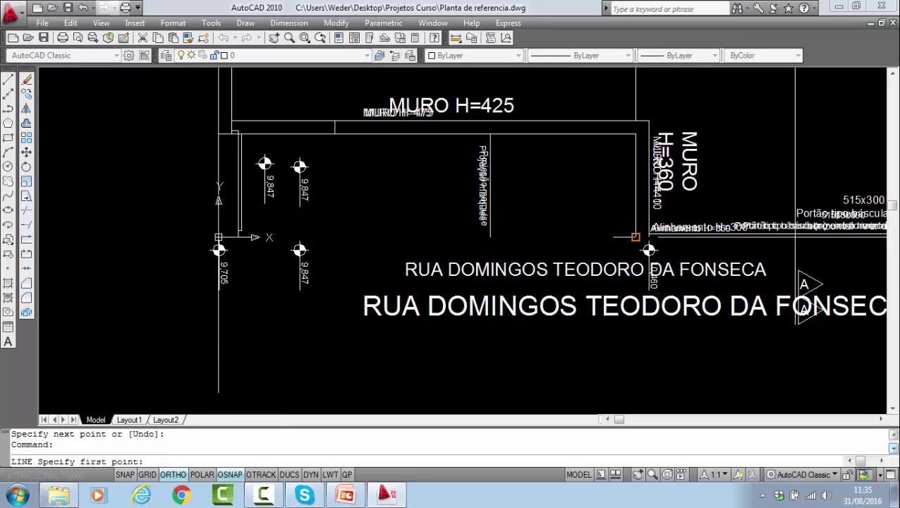
click(634, 237)
click(116, 257)
key(Return)
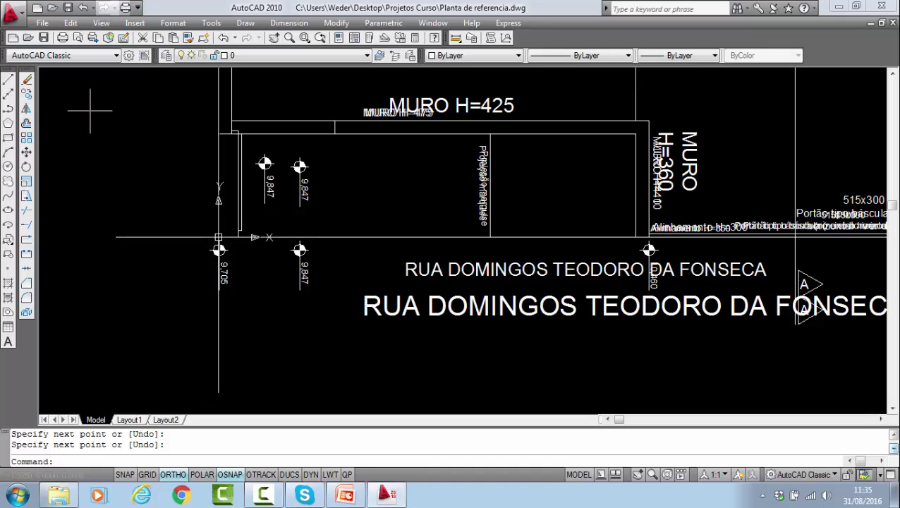
- Erase the horizontal and vertical check lines crossing at the origin
click(26, 80)
click(164, 197)
click(120, 260)
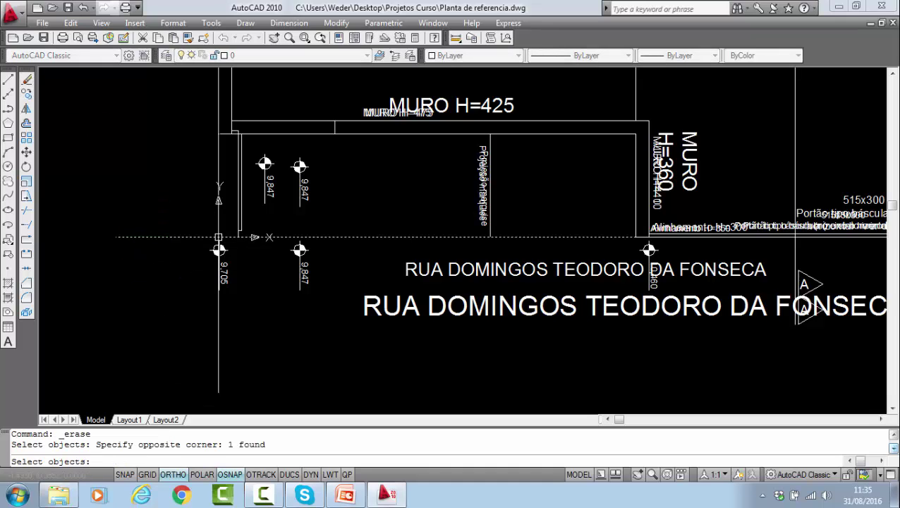
click(232, 340)
click(169, 330)
key(Return)
- Turn off the 2Pavto and Cobertura layers, leaving the first-floor plan displayed
scroll(292, 219, down, 4)
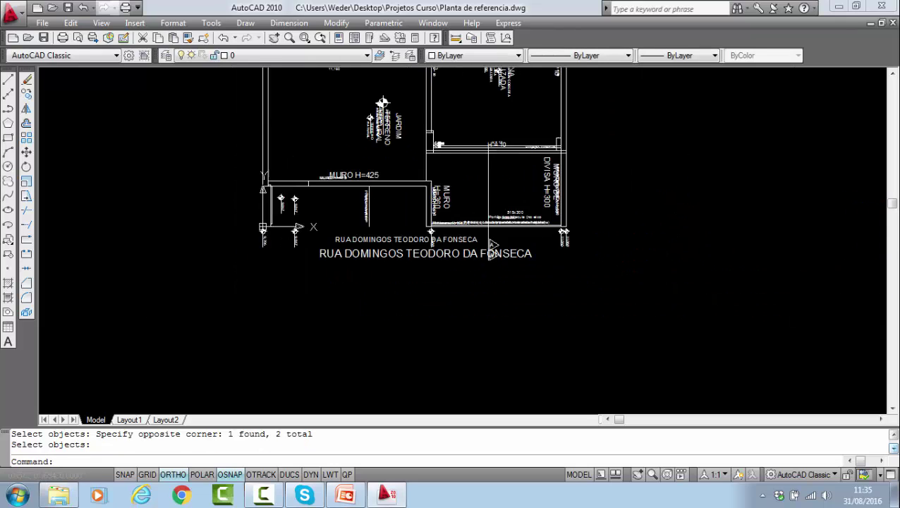
scroll(359, 329, down, 4)
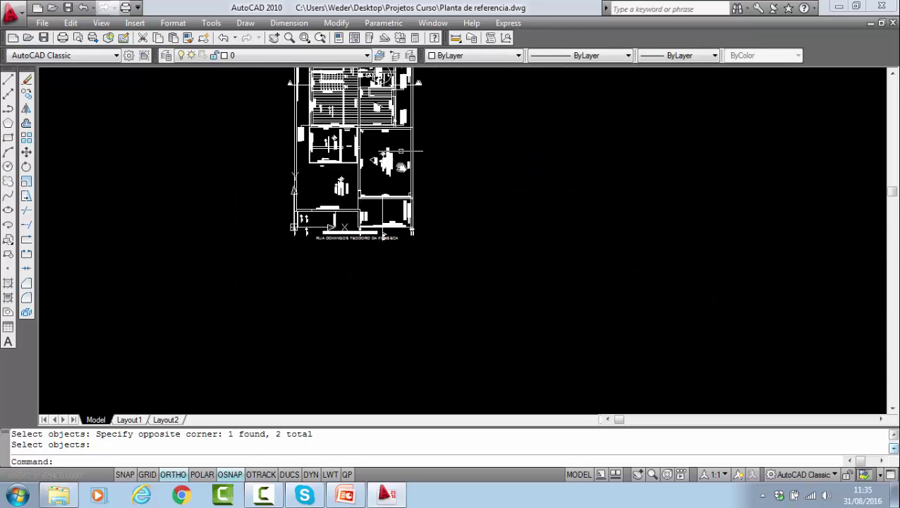
click(288, 39)
right_click(446, 165)
click(487, 269)
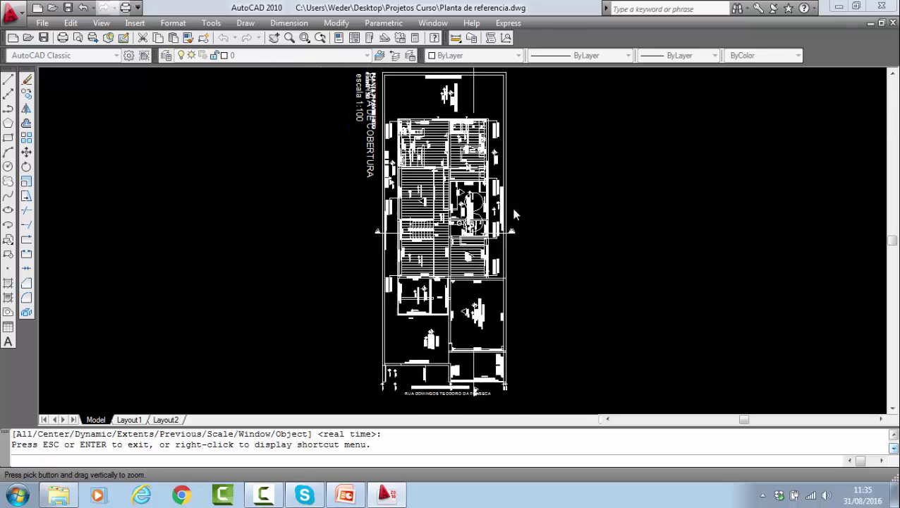
right_click(566, 183)
click(595, 192)
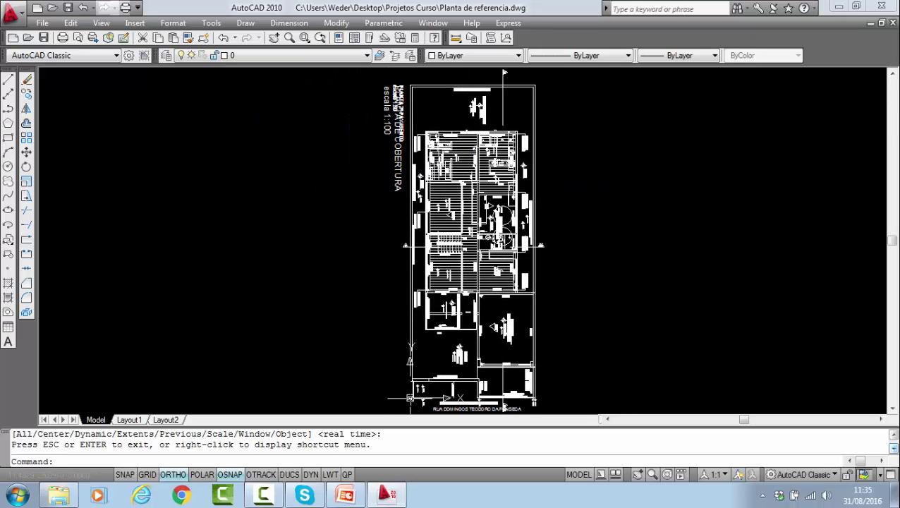
mouse_move(410, 398)
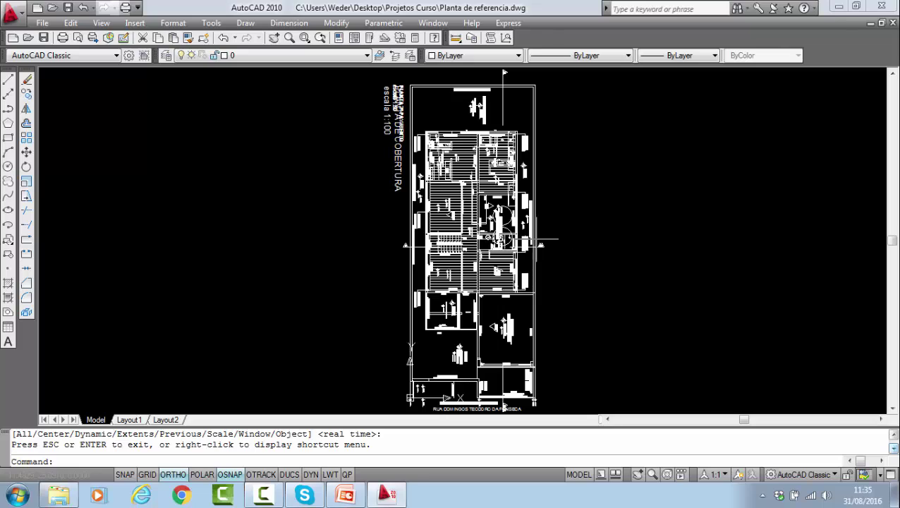
click(286, 55)
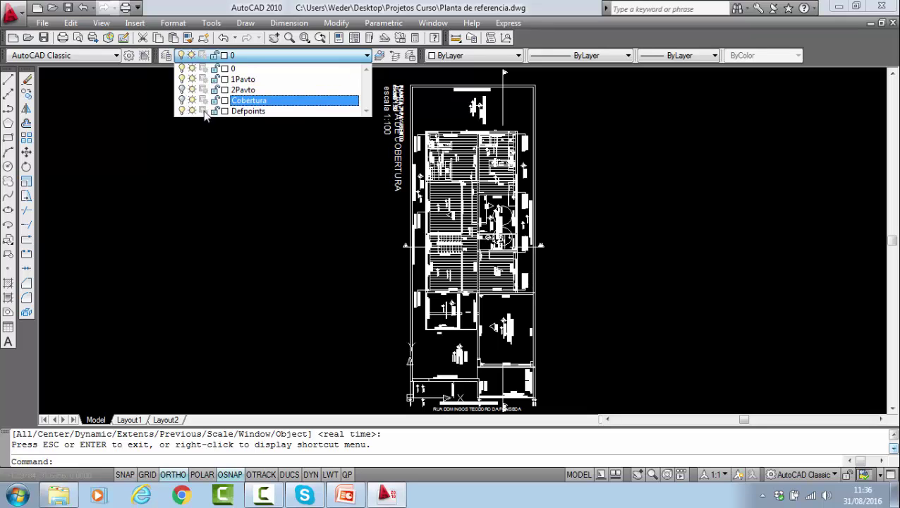
click(654, 189)
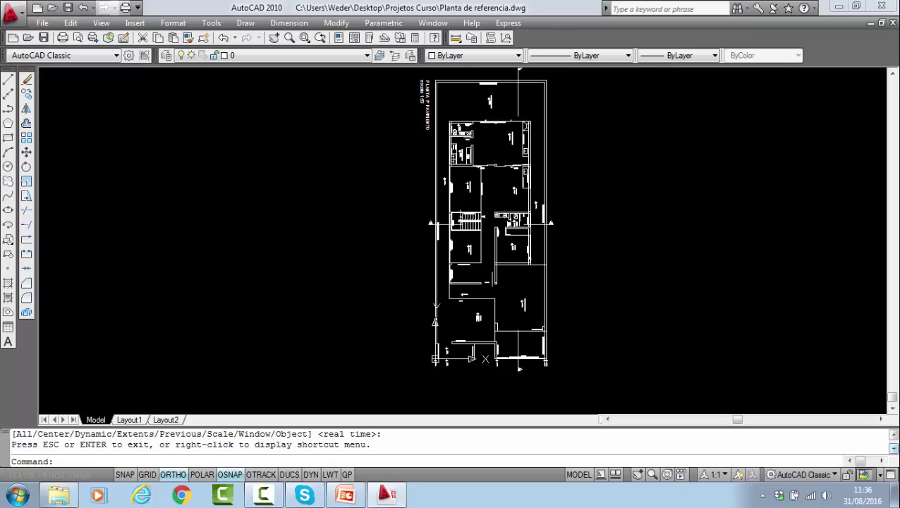
- Shorten the vertical line between garden and garage by stretching its lower endpoint up to the garage's roof projection line, and clear the selection
scroll(524, 360, up, 5)
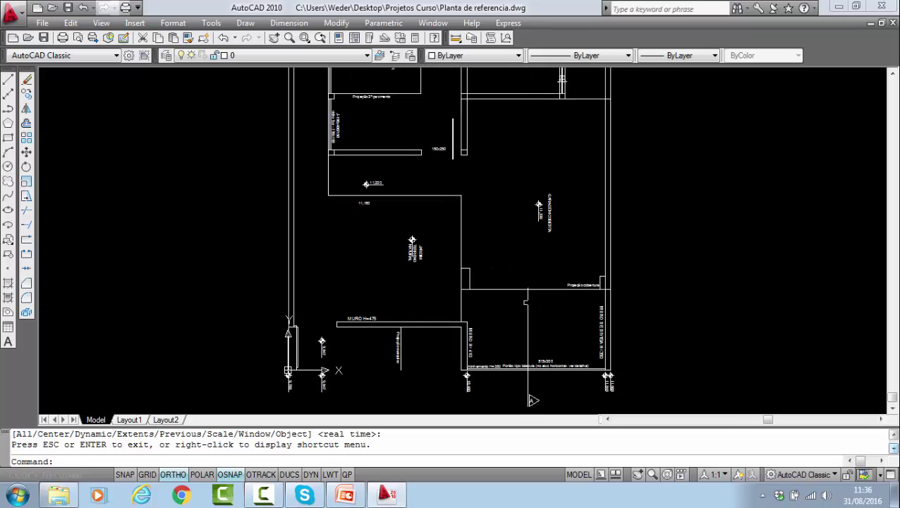
click(466, 303)
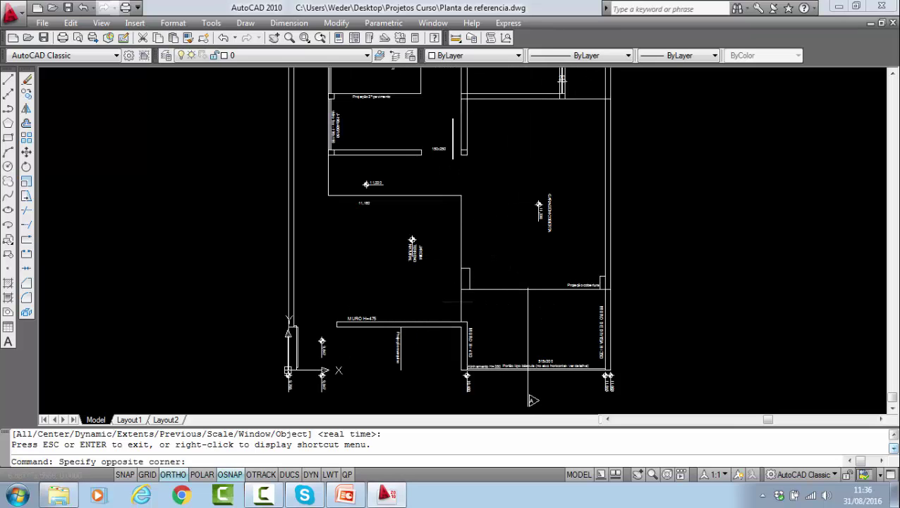
click(433, 304)
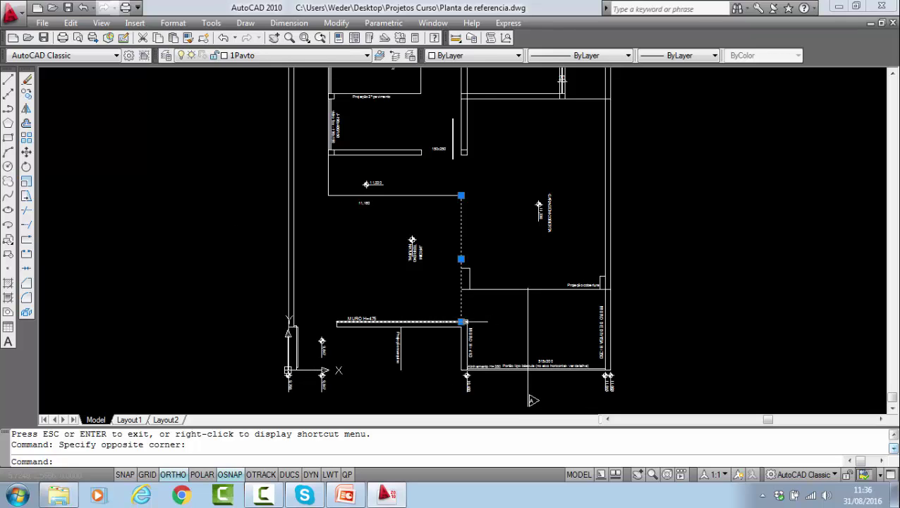
click(461, 322)
key(Escape)
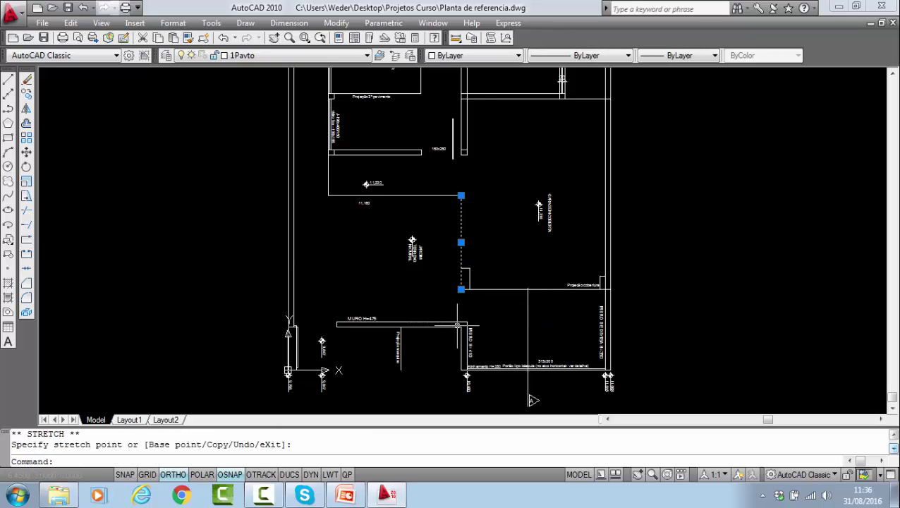
key(Escape)
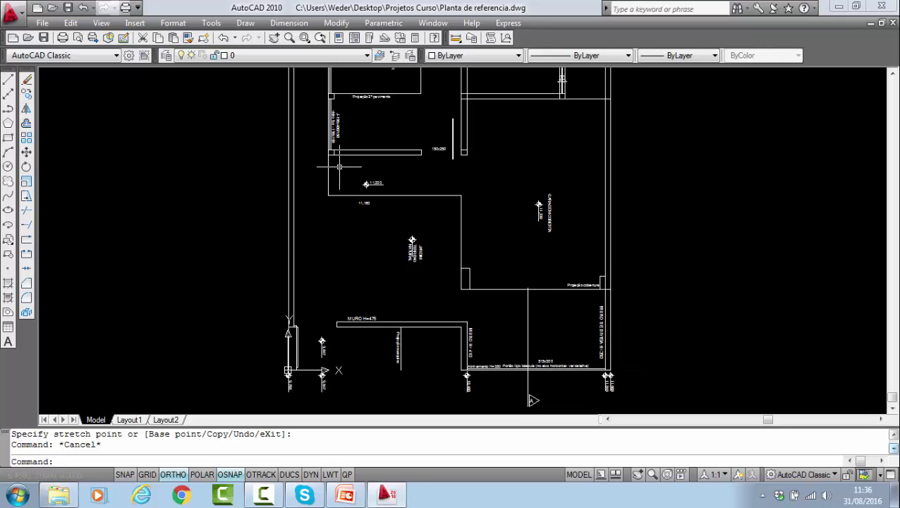
- Turn on the 2Pavto layer and turn off 1Pavto so only the second-floor plan is displayed
scroll(324, 146, down, 2)
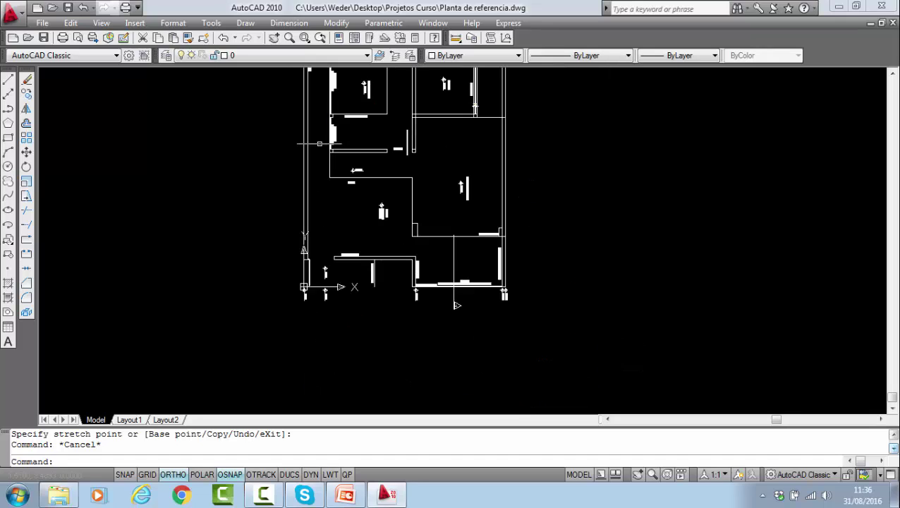
click(281, 54)
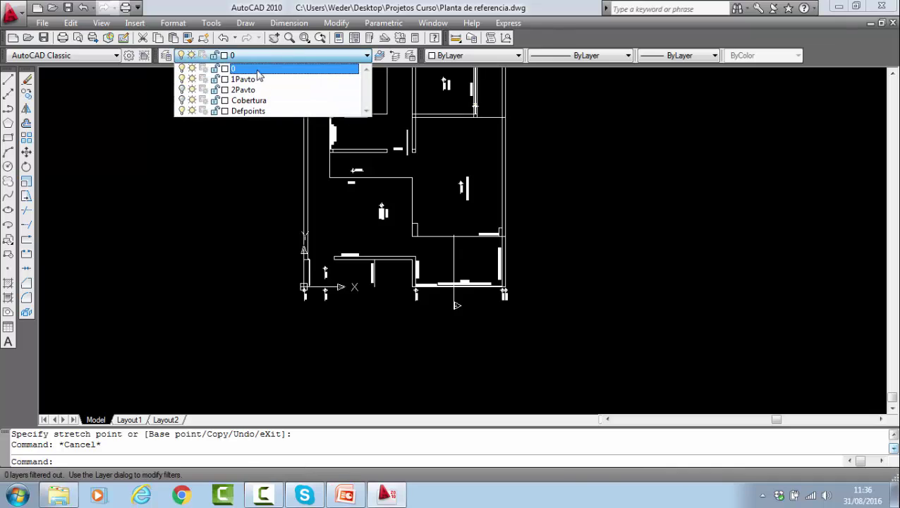
click(182, 90)
click(520, 158)
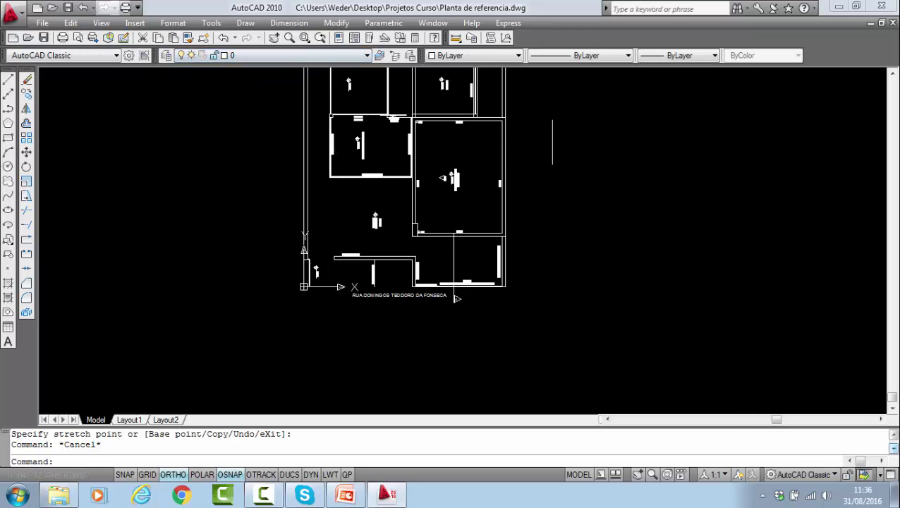
- Erase the double boundary wall lines at the rear and both sides of the second-floor plan, including the rear wall label
scroll(478, 281, down, 5)
click(26, 79)
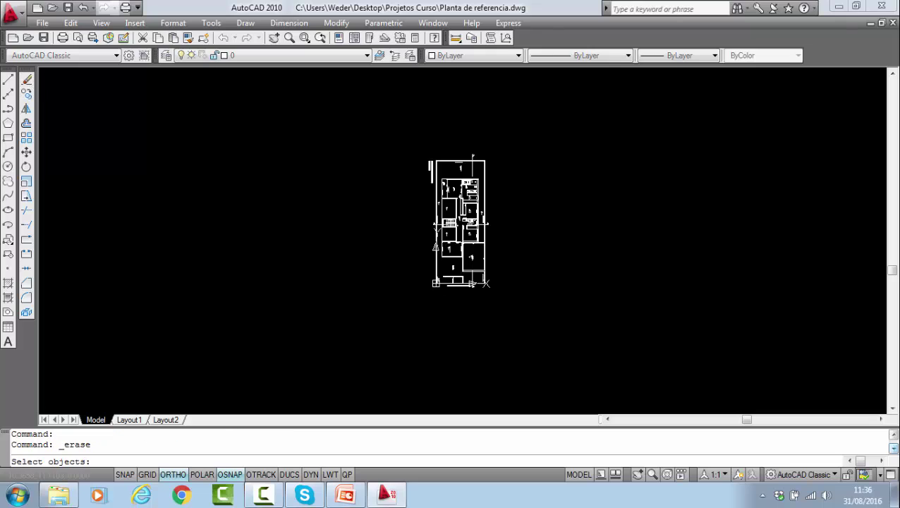
scroll(479, 148, up, 6)
click(524, 240)
click(492, 179)
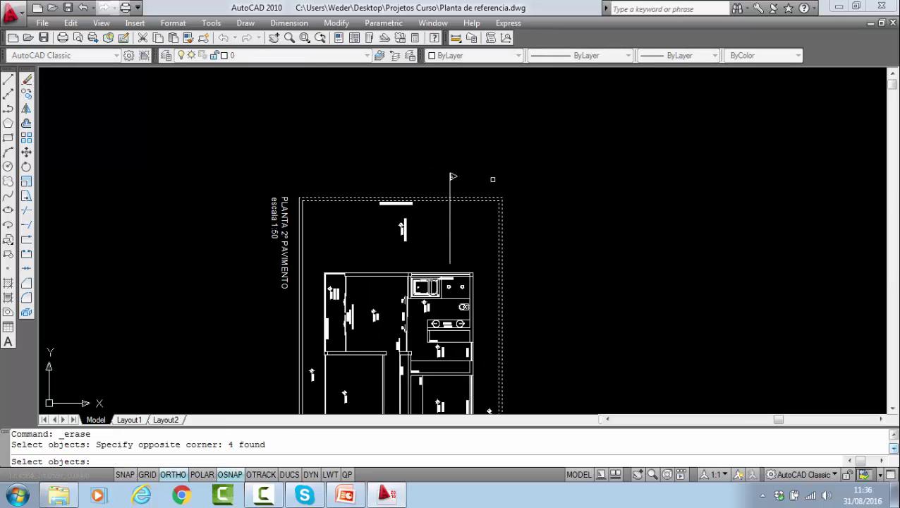
click(383, 216)
click(358, 183)
click(306, 413)
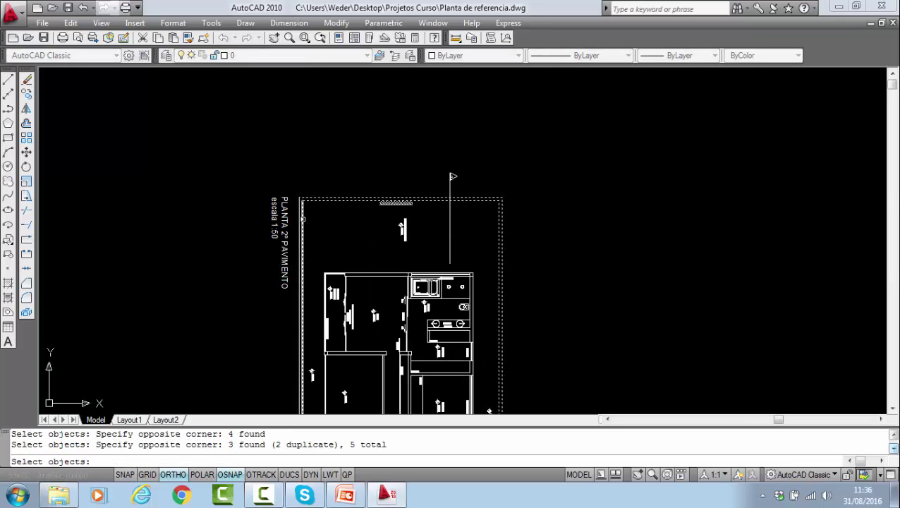
click(295, 196)
click(303, 413)
click(298, 329)
key(Return)
- Erase the uncovered-area text and its level mark behind the rear of the second-floor plan
scroll(424, 113, up, 4)
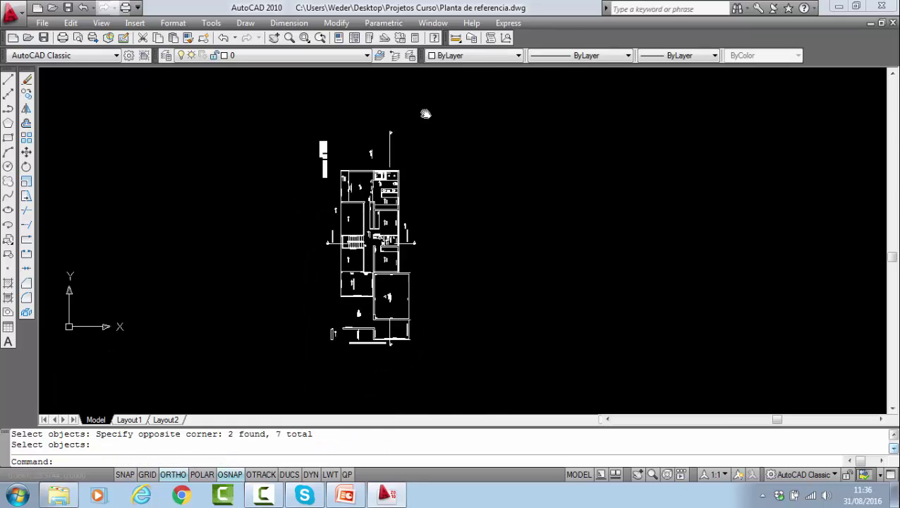
key(Return)
click(406, 82)
click(423, 112)
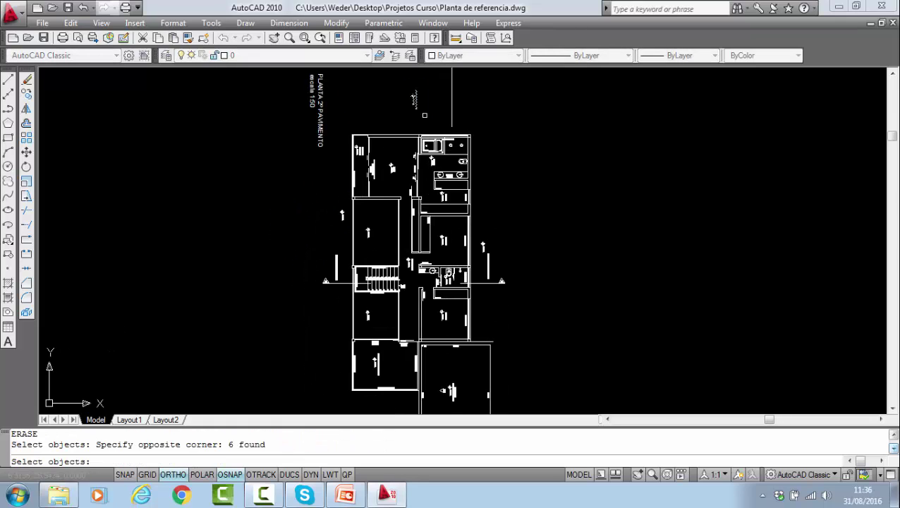
key(Return)
- Erase the level marks and MURO DE DIVISA labels outside both side walls of the second-floor plan
scroll(325, 239, up, 4)
key(Return)
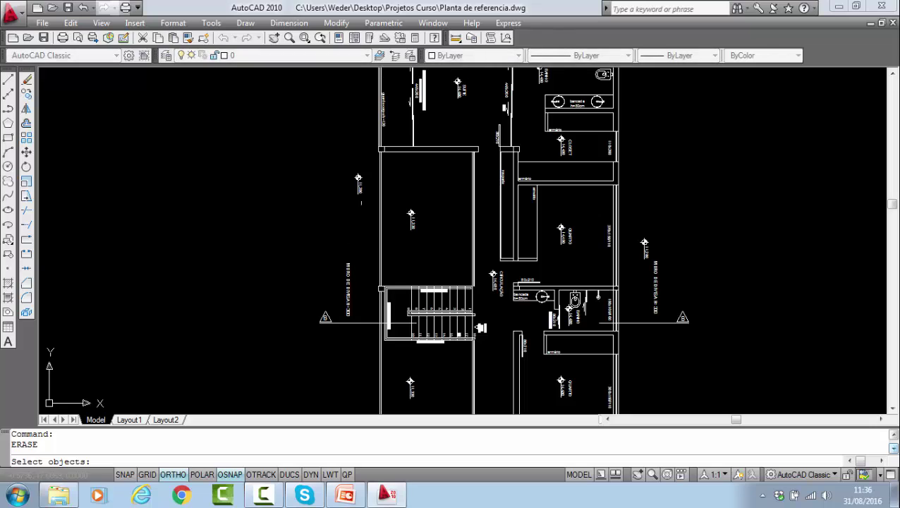
click(364, 163)
click(341, 203)
click(361, 246)
click(340, 289)
key(Return)
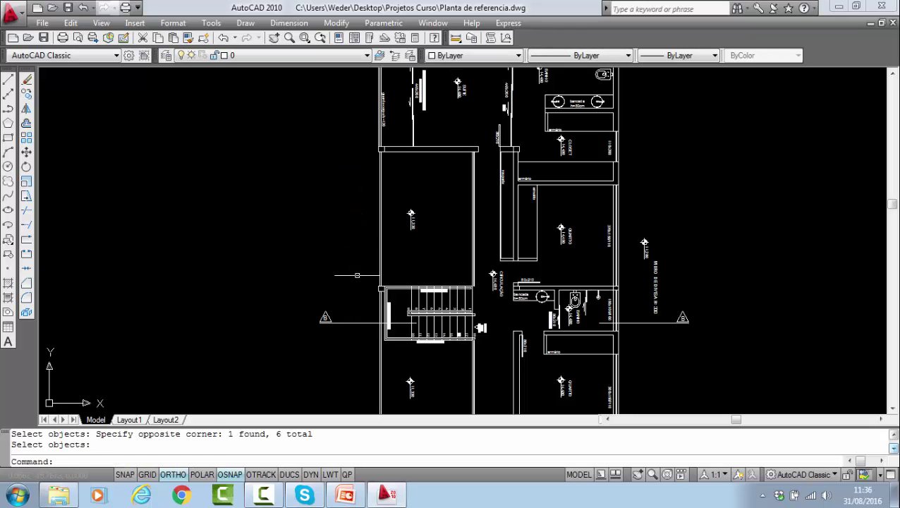
key(Return)
click(678, 221)
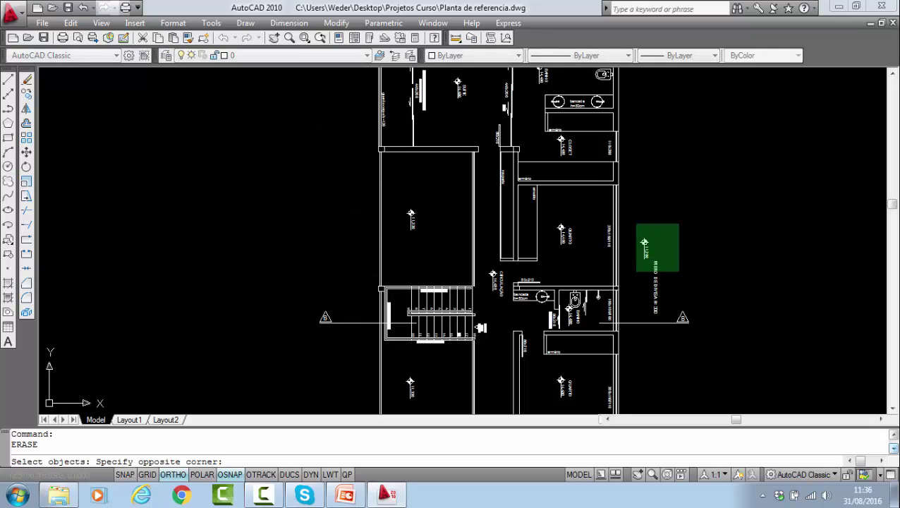
click(632, 295)
key(Return)
- Draw a vertical line closing the open outer side of the LAJE PLANA slab between its two projecting horizontal lines
middle_drag(626, 244, 627, 53)
scroll(622, 167, up, 3)
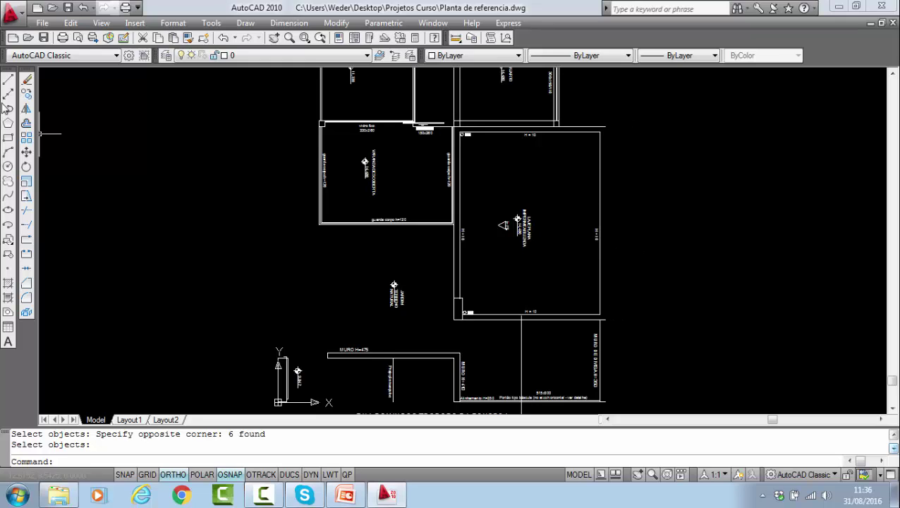
click(8, 80)
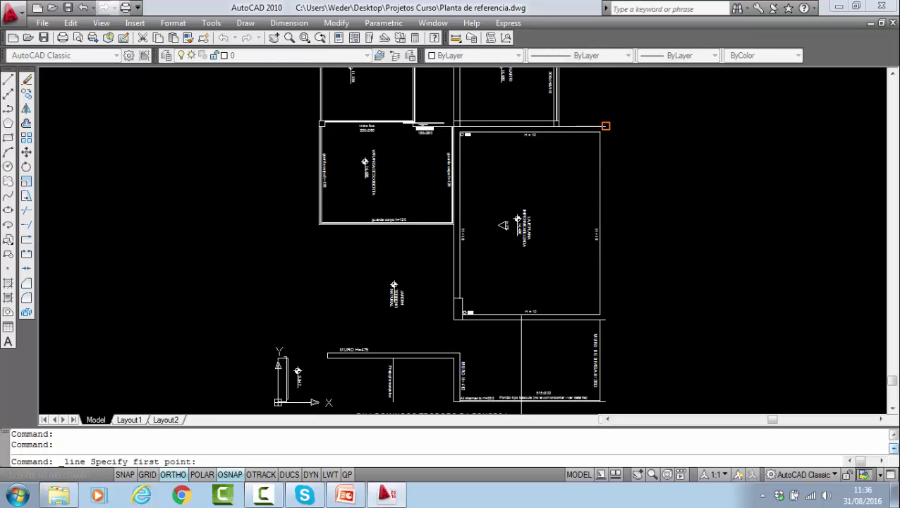
click(603, 125)
click(605, 318)
key(Return)
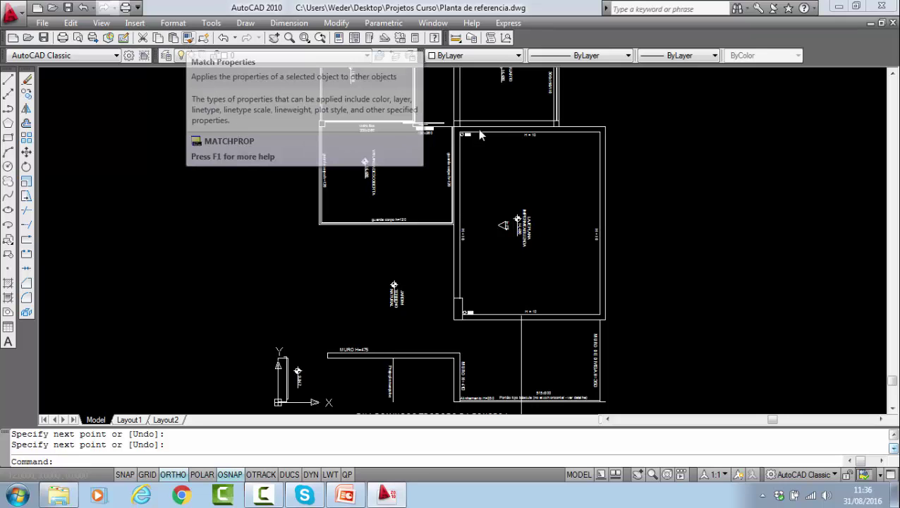
- Match the properties of the slab's upper inner line onto the new vertical closing line
click(187, 37)
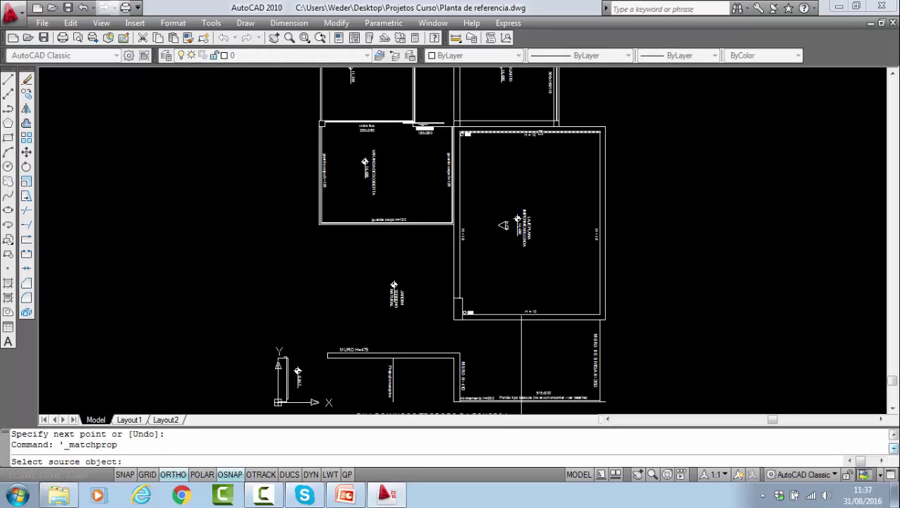
click(535, 133)
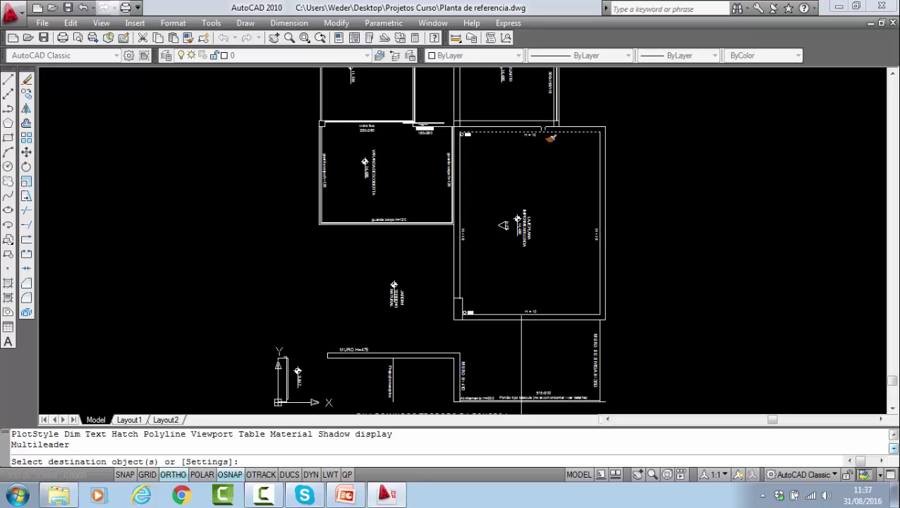
click(614, 163)
click(605, 168)
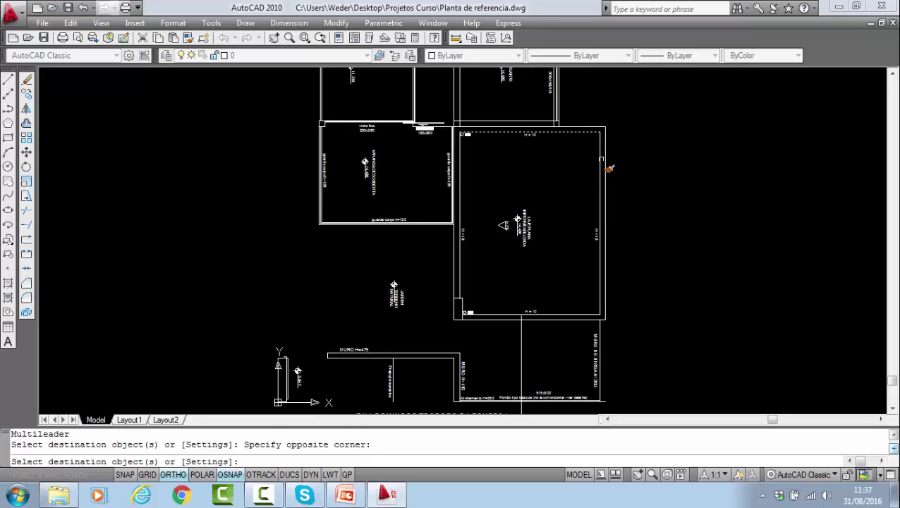
key(Return)
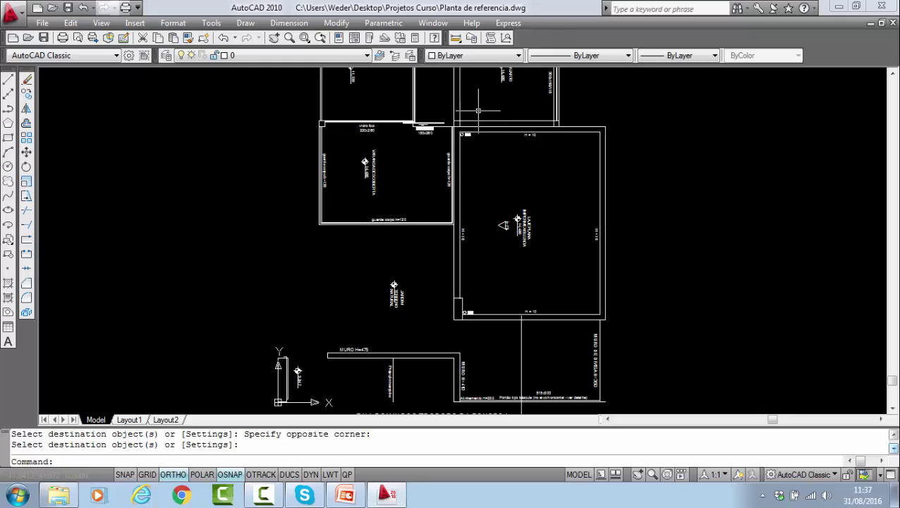
- Erase the boundary wall and gate lines in front of the slab, together with their labels and the 515x300 text
click(26, 79)
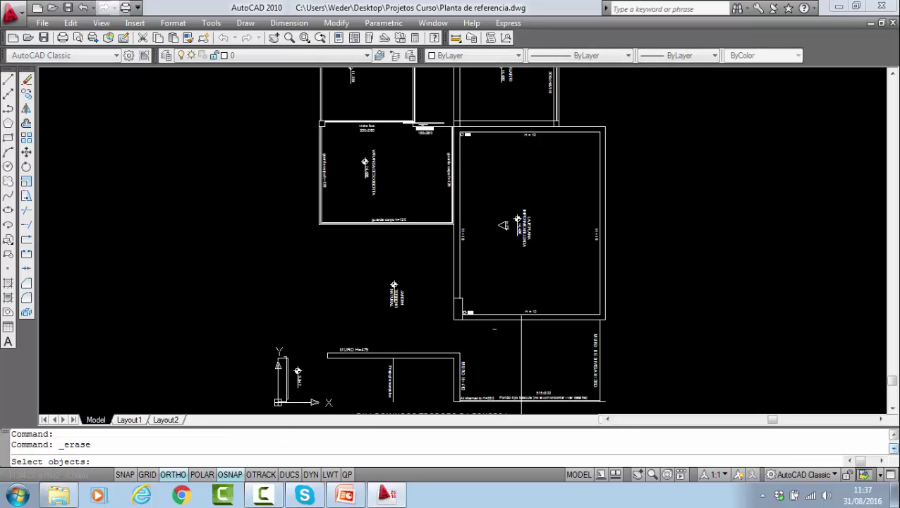
click(621, 409)
click(547, 325)
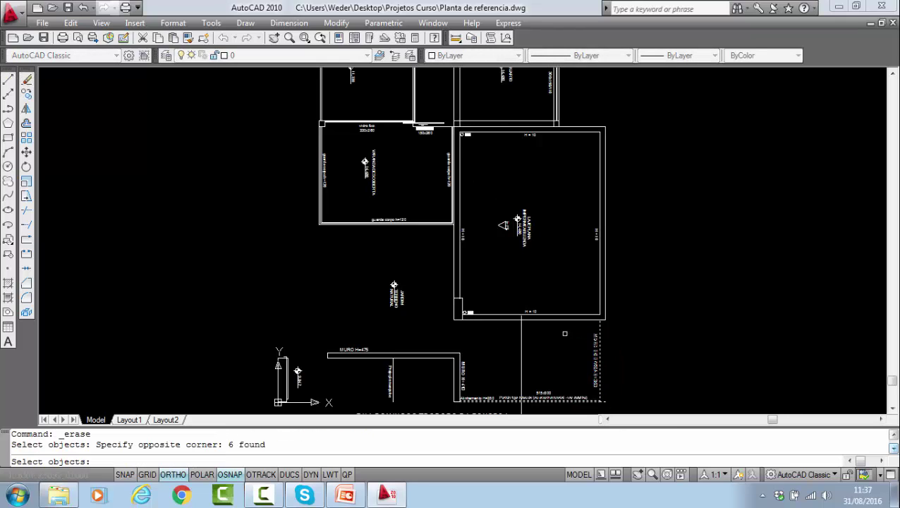
key(Return)
key(Return)
click(540, 397)
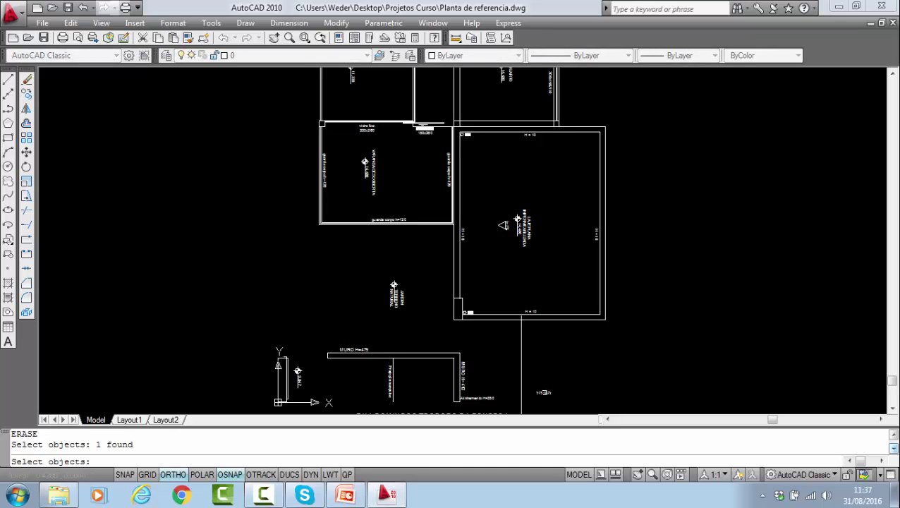
click(542, 394)
key(Return)
- Erase the front garden walls, their labels, the projection line and the small wall and level mark near the origin
key(Return)
click(493, 402)
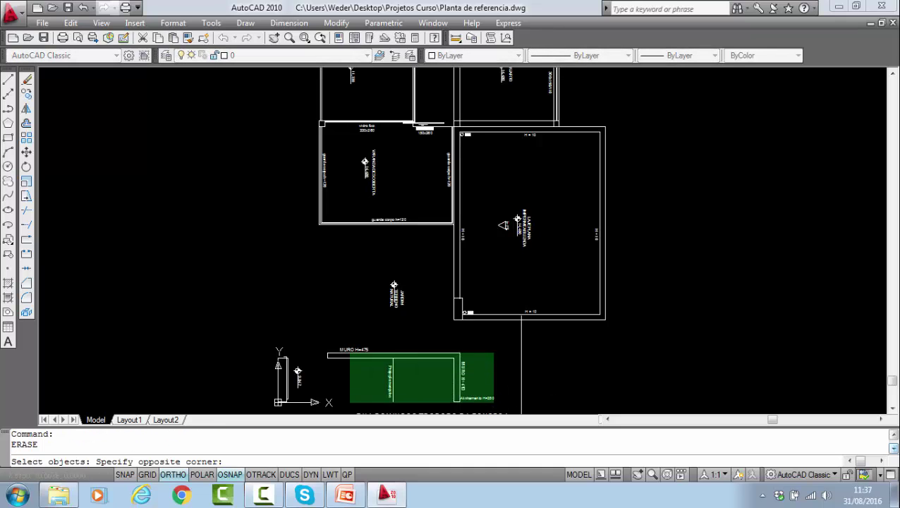
click(258, 334)
key(Return)
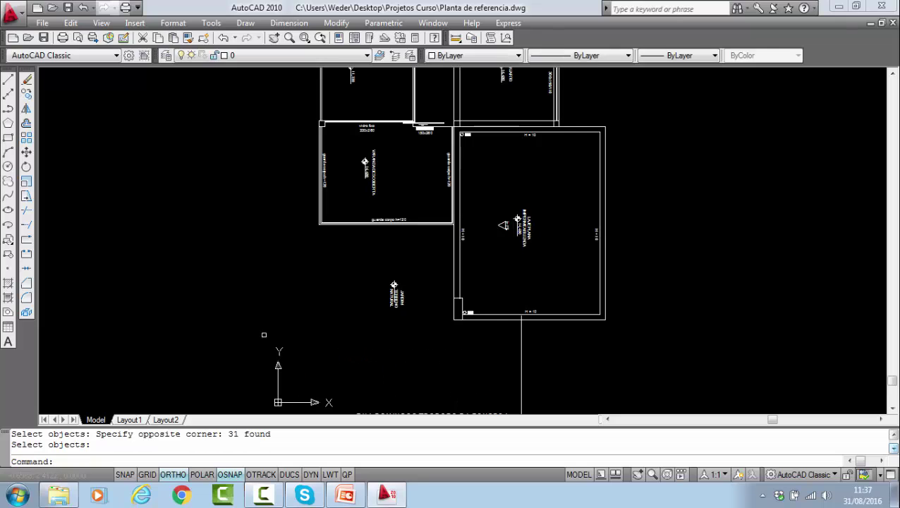
- Erase the garden label with its level mark and the street name text in front of the second-floor plan
scroll(315, 312, down, 5)
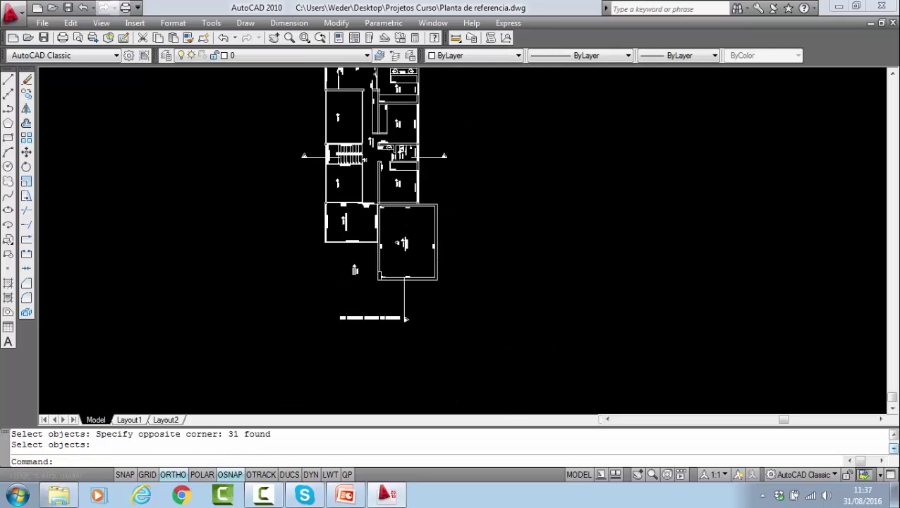
scroll(336, 358, up, 4)
key(Return)
click(372, 295)
click(340, 241)
key(Return)
key(Return)
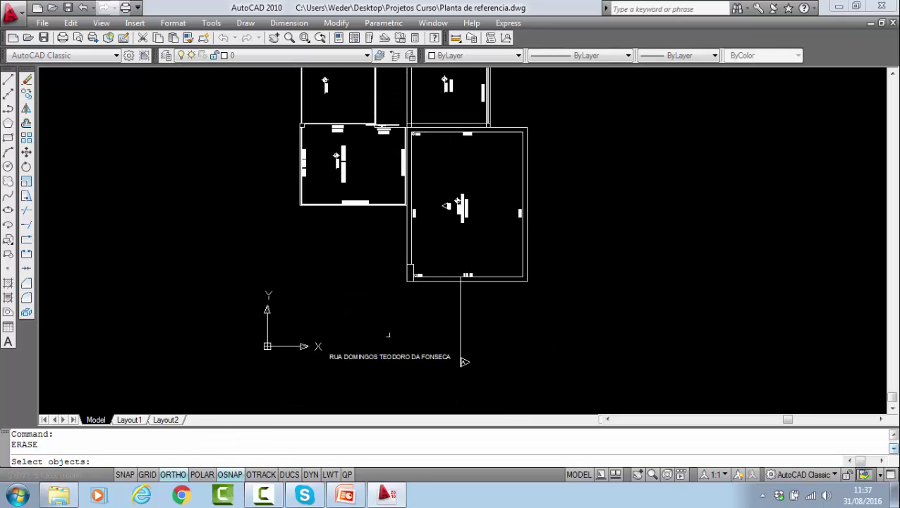
click(388, 332)
click(348, 365)
key(Return)
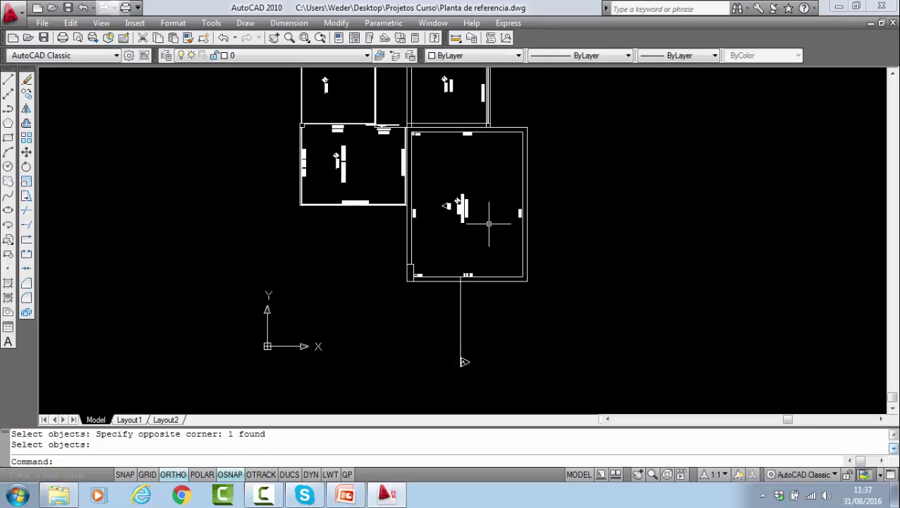
- Turn off the 2Pavto layer and turn on Cobertura to display only the roof plan
scroll(464, 362, down, 5)
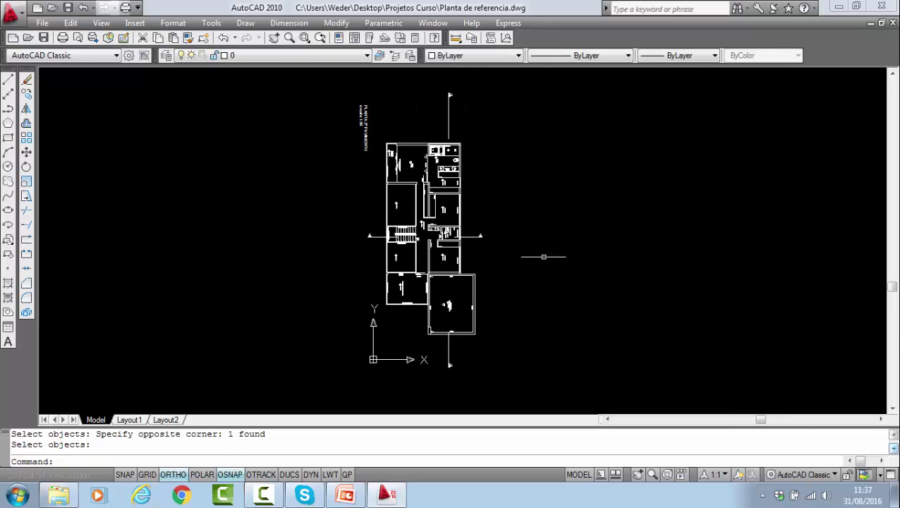
scroll(387, 128, up, 3)
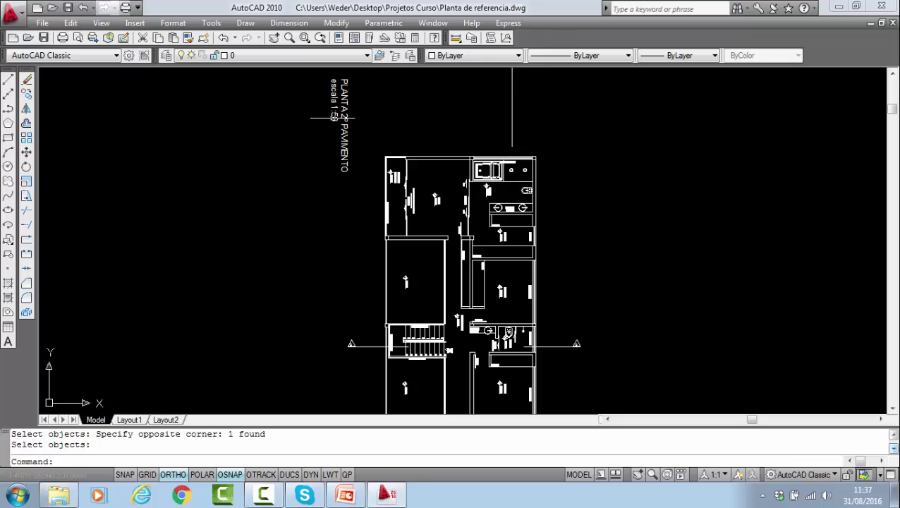
scroll(346, 113, down, 3)
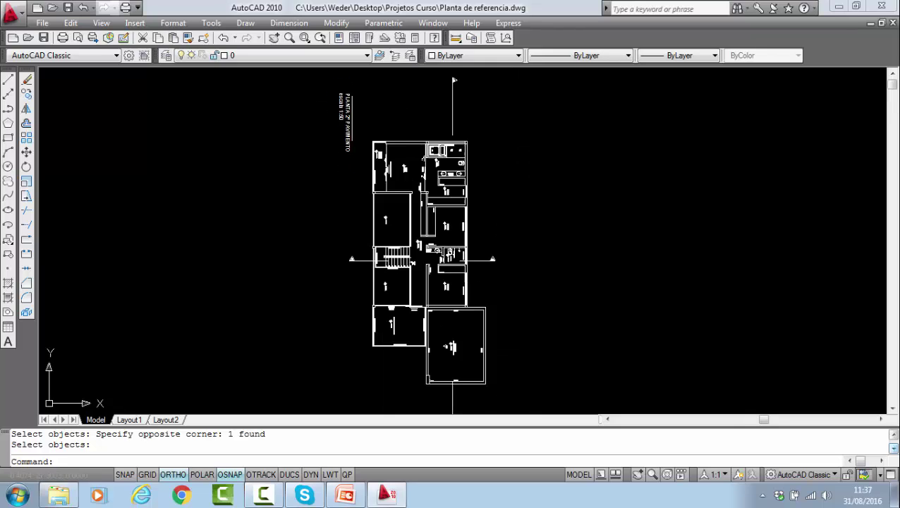
click(266, 55)
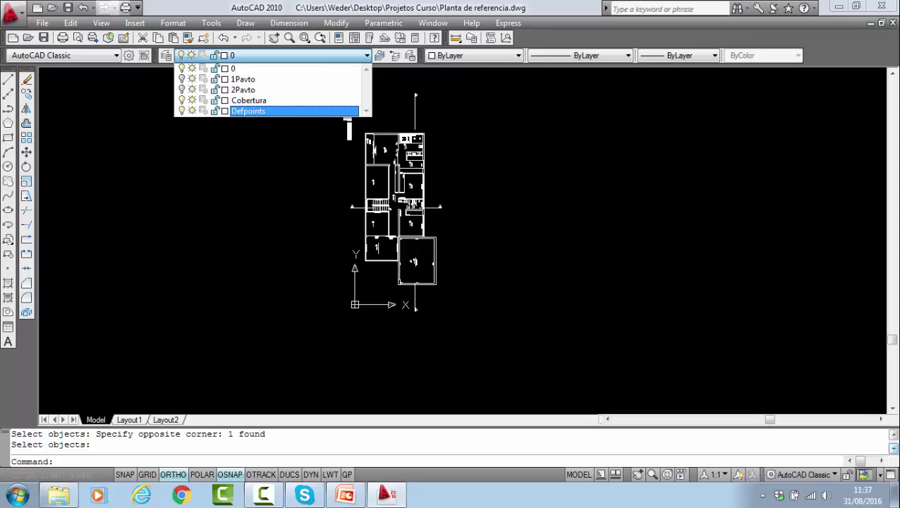
click(348, 129)
- Erase the boundary wall lines, rear wall label, uncovered-area text and level mark behind the roof plan
click(26, 80)
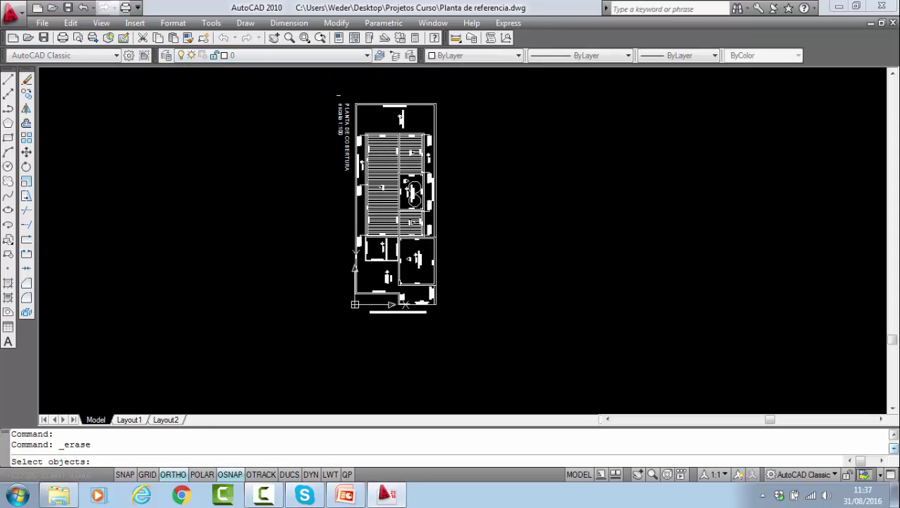
scroll(411, 90, up, 5)
click(520, 163)
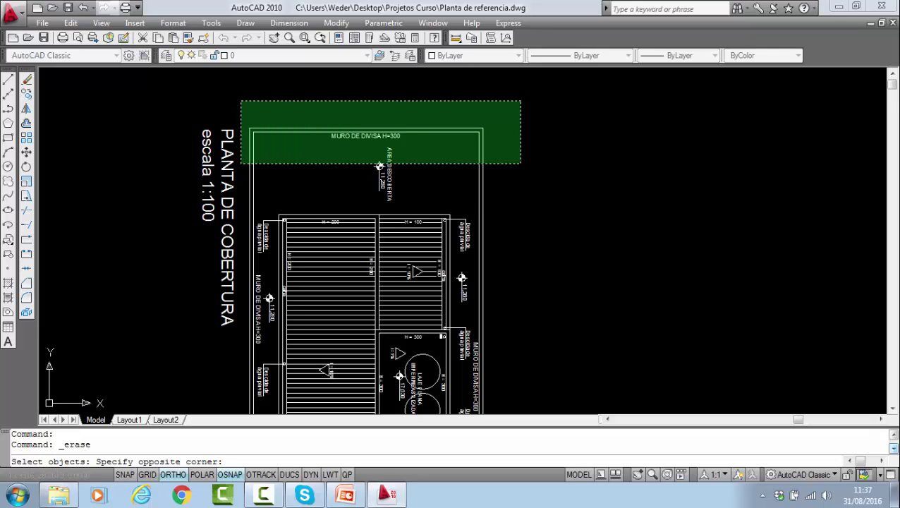
click(241, 101)
key(Return)
key(Return)
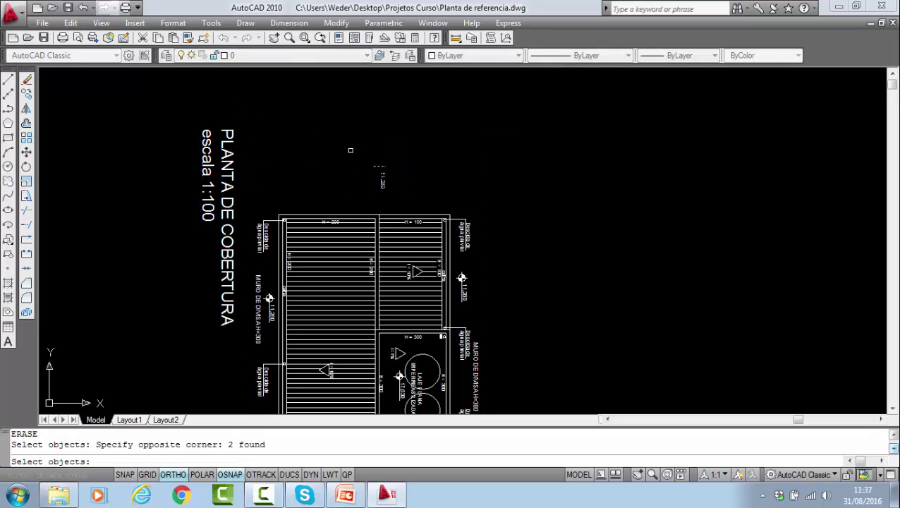
key(Return)
- Examine the slabs, uncovered veranda and level marks at the front of the roof plan to decide what is unneeded
scroll(361, 140, down, 3)
middle_drag(423, 296, 423, 141)
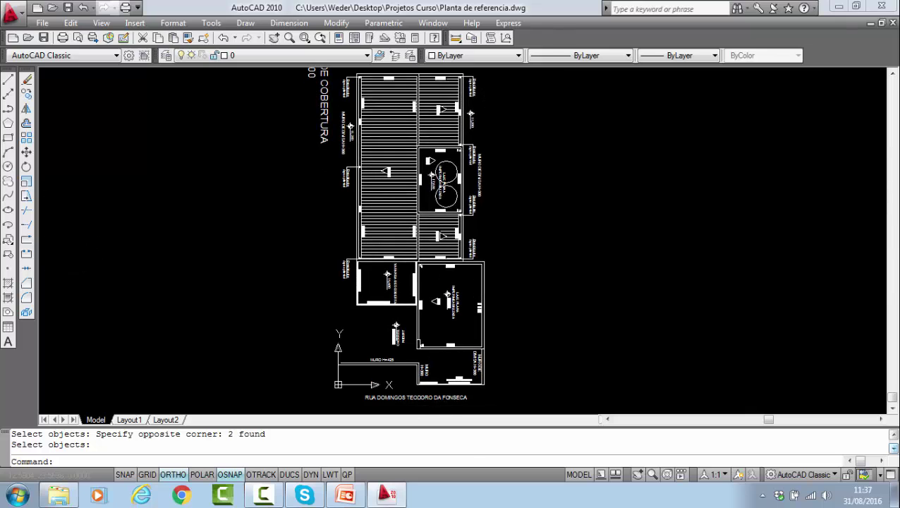
middle_drag(455, 311, 455, 225)
scroll(455, 225, up, 5)
key(Return)
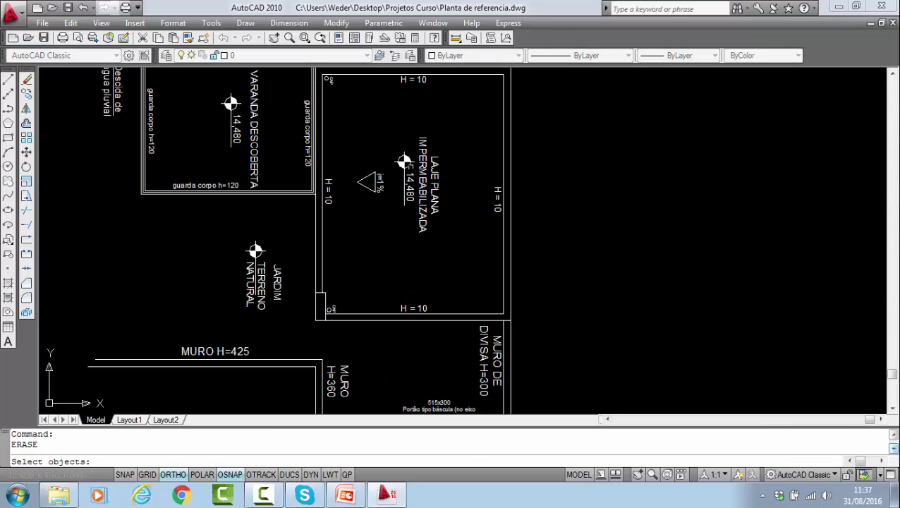
scroll(365, 166, down, 3)
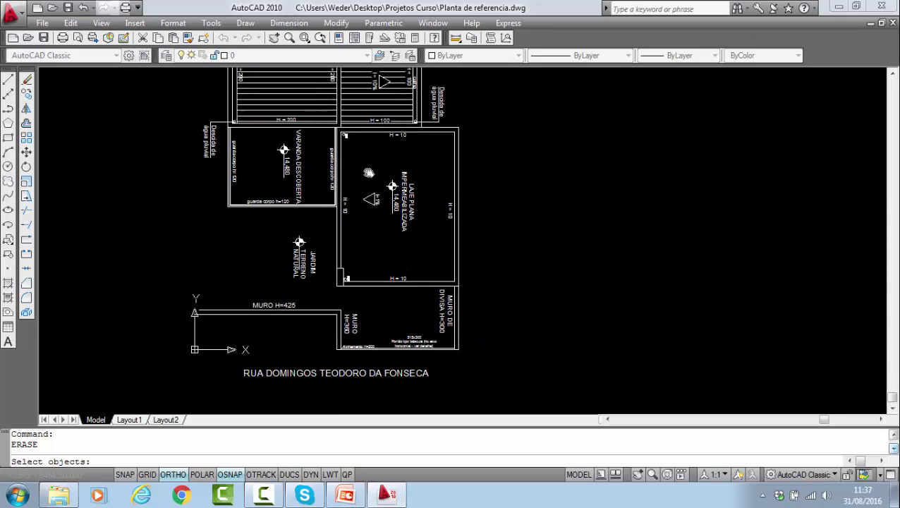
scroll(368, 196, up, 3)
scroll(395, 211, up, 2)
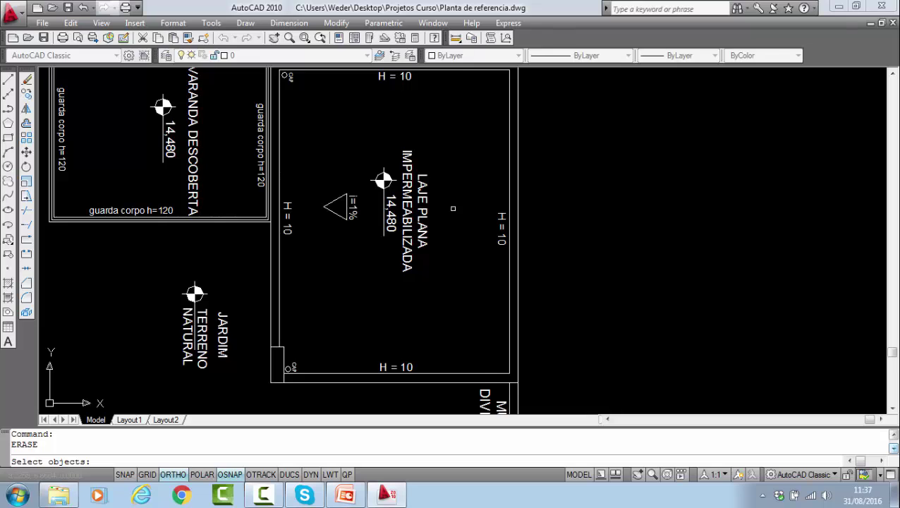
scroll(452, 208, down, 4)
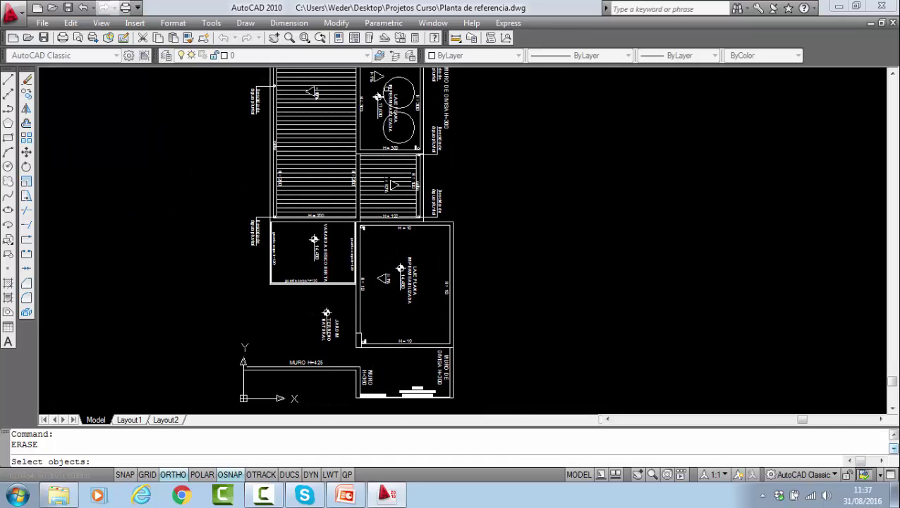
scroll(386, 88, up, 3)
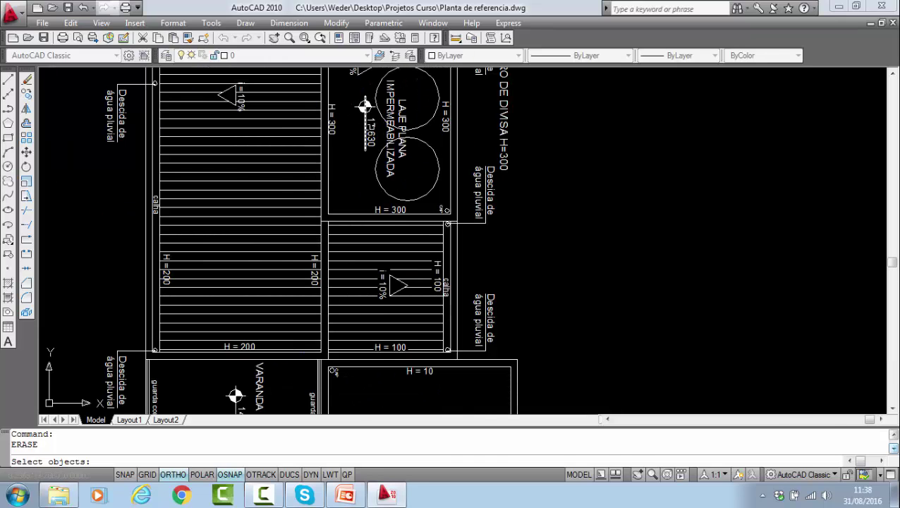
scroll(369, 127, down, 4)
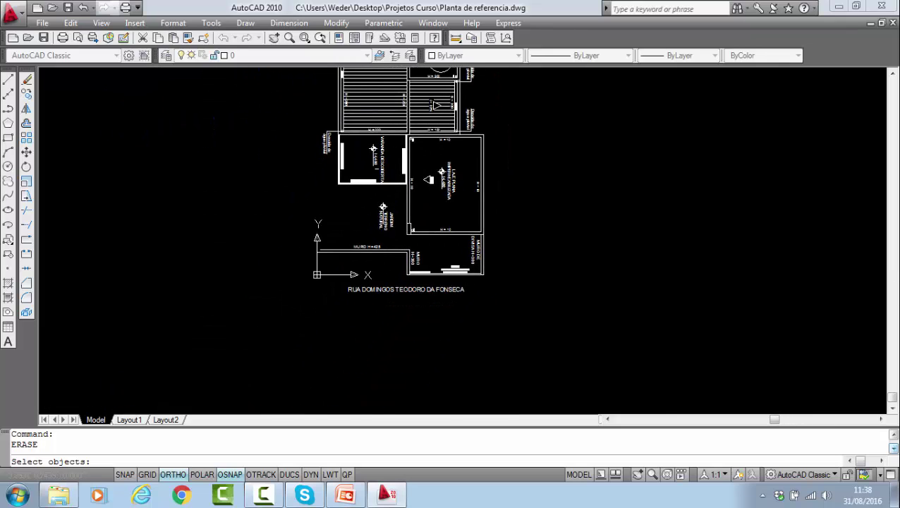
- Erase the VARANDA DESCOBERTA label, its level mark and most of the surrounding guardrail lines and labels
scroll(376, 156, up, 4)
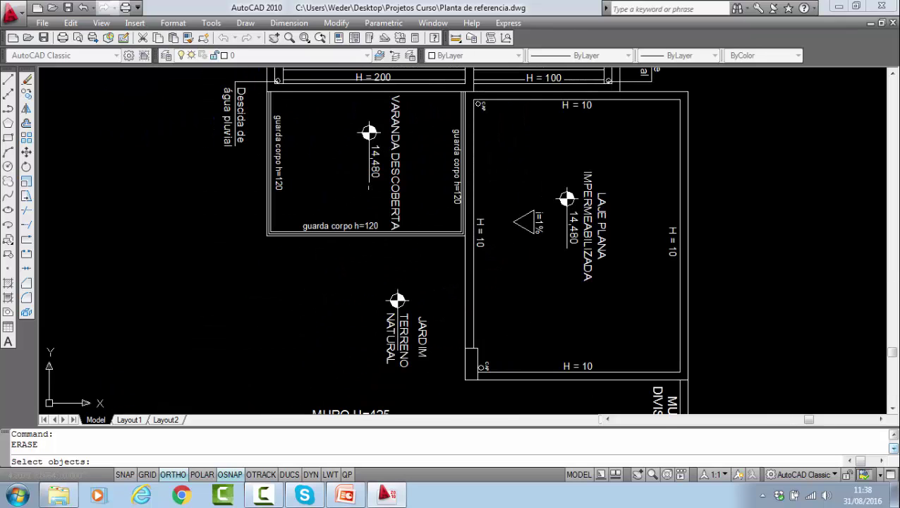
click(430, 246)
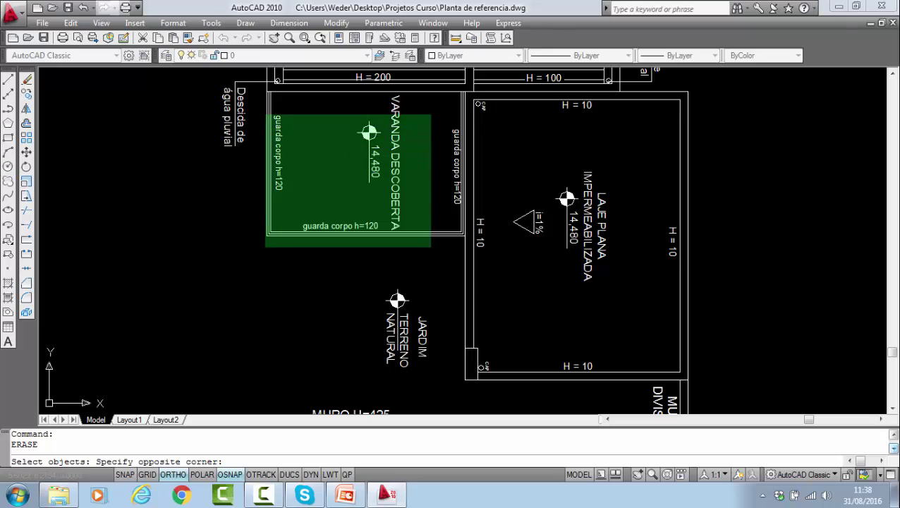
click(266, 114)
key(Return)
- Erase the front flat slab with its labels, the remaining guardrail, the garden label and the front boundary walls
key(Return)
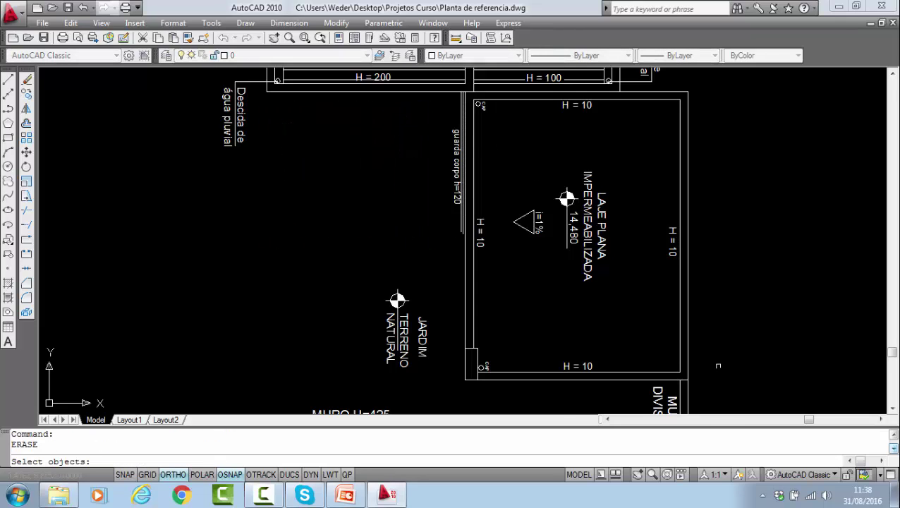
scroll(718, 365, down, 3)
click(695, 385)
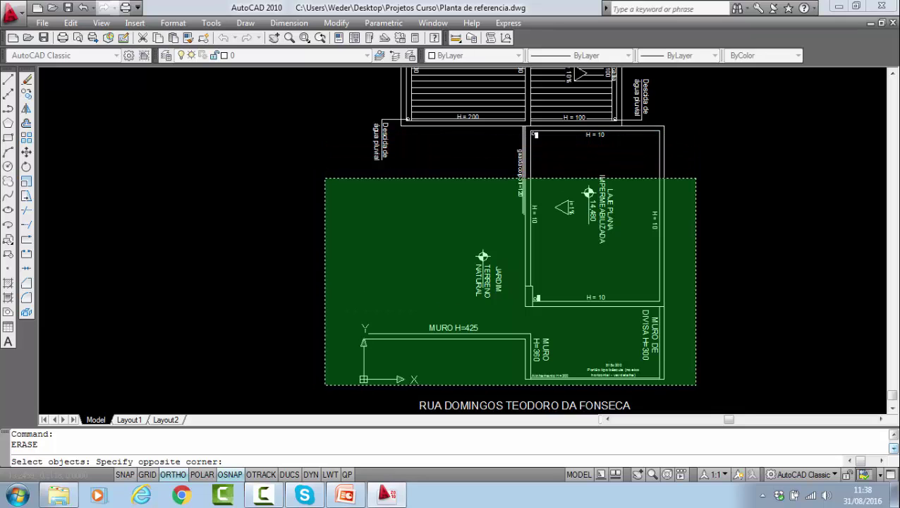
click(330, 149)
key(Return)
- Erase the leftover slab edge lines and the two front rainwater downpipe labels of the roof plan
key(Return)
click(669, 158)
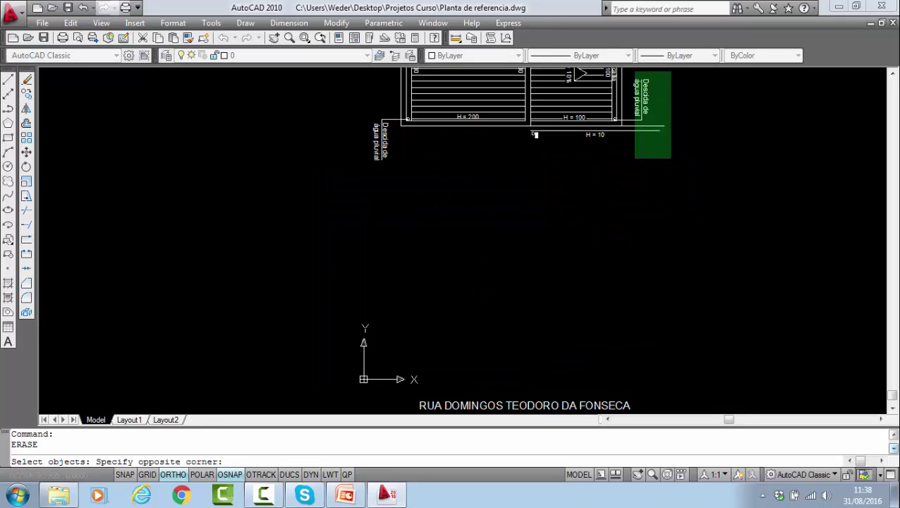
click(632, 72)
key(Return)
key(Return)
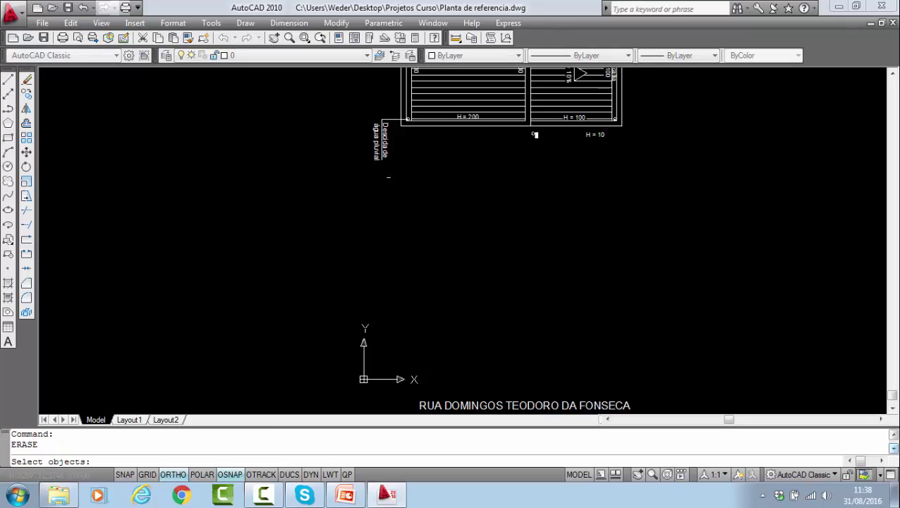
click(388, 177)
click(348, 105)
key(Return)
- Erase the leftover H = 10 label and small drain symbol in front of the roof
key(Return)
click(631, 155)
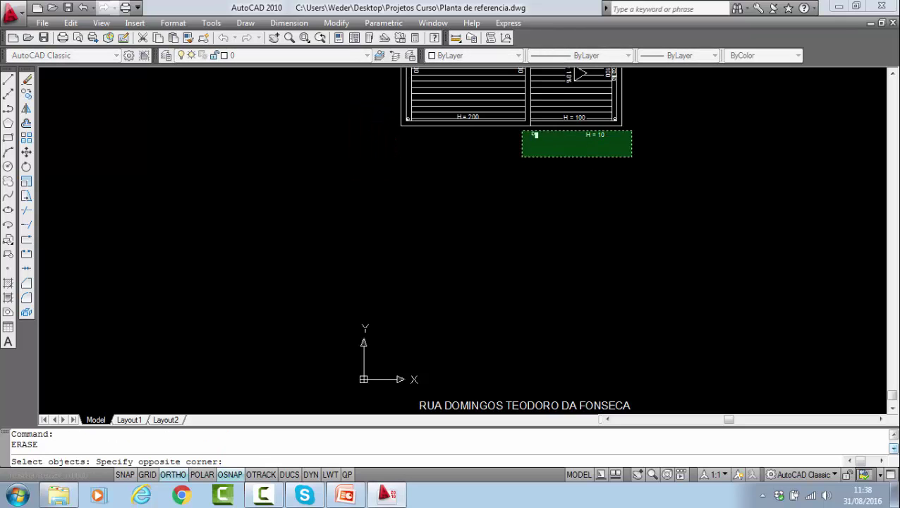
click(519, 128)
key(Return)
- Erase the street name text below the roof plan near the origin
scroll(536, 92, down, 2)
middle_drag(570, 180, 572, 138)
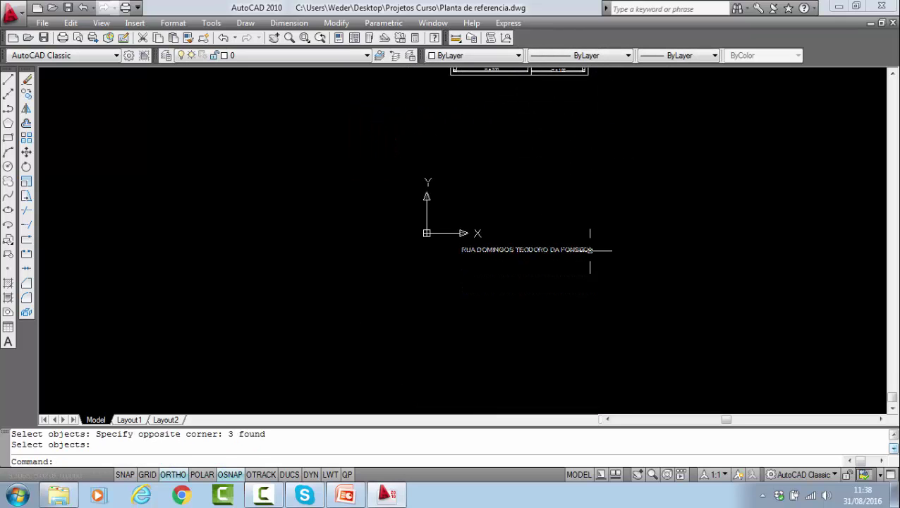
key(Return)
click(623, 288)
click(338, 177)
key(Return)
- View the whole cleaned roof plan at the drawing extents
scroll(476, 148, down, 3)
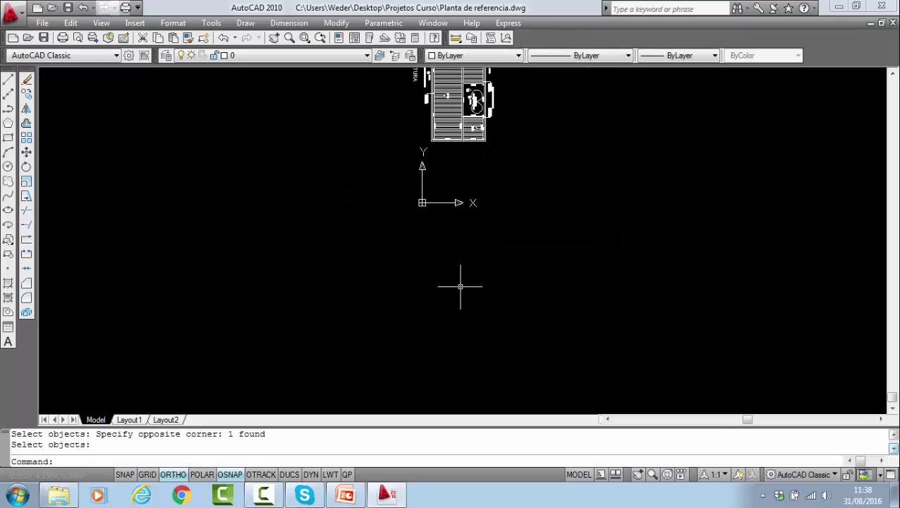
middle_drag(493, 195, 486, 313)
scroll(495, 249, up, 4)
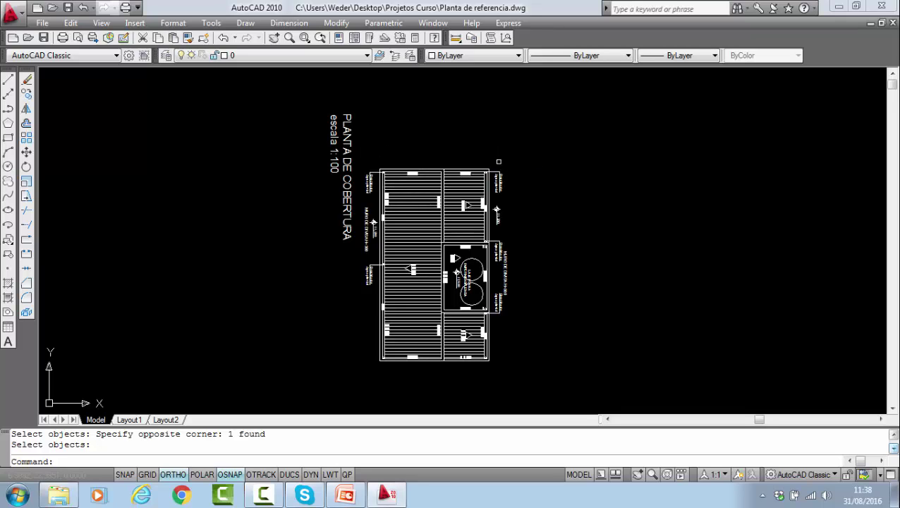
click(289, 37)
right_click(556, 204)
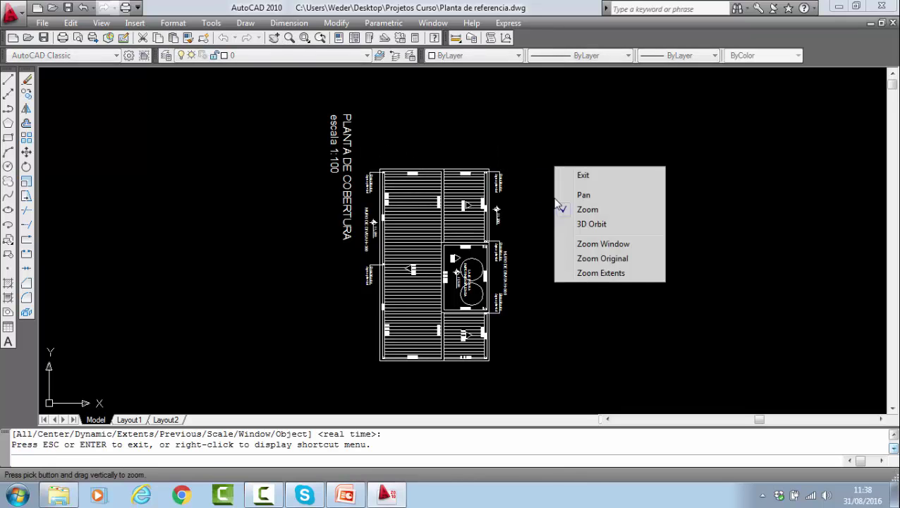
click(585, 274)
right_click(591, 229)
click(613, 238)
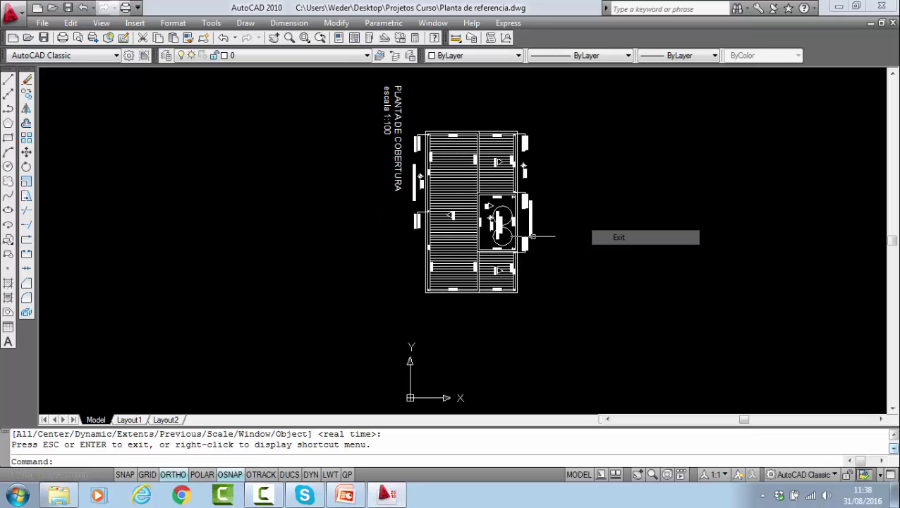
- Check the drawing for unused items with Purge and close the dialog
text(purge)
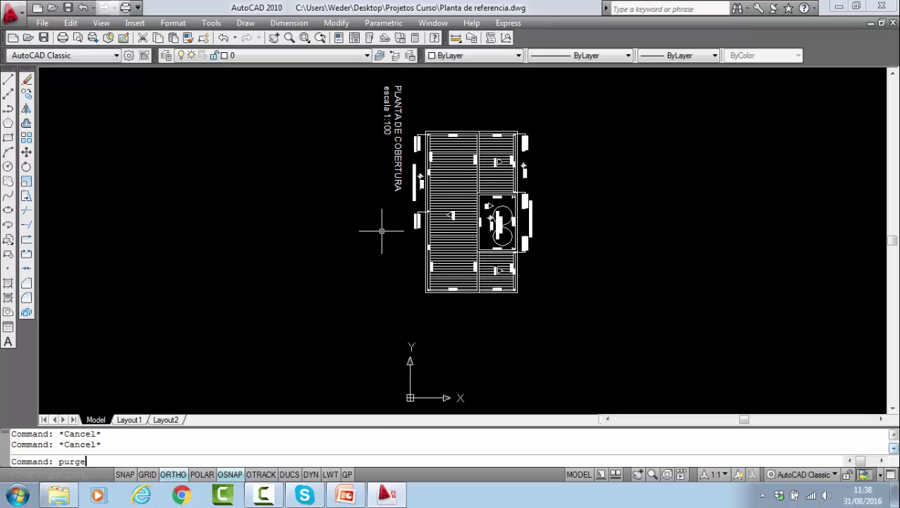
key(Return)
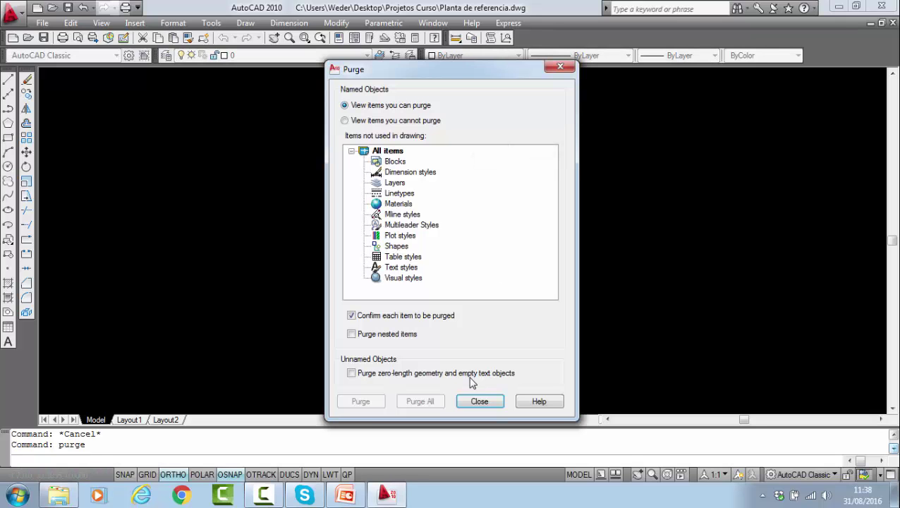
click(479, 400)
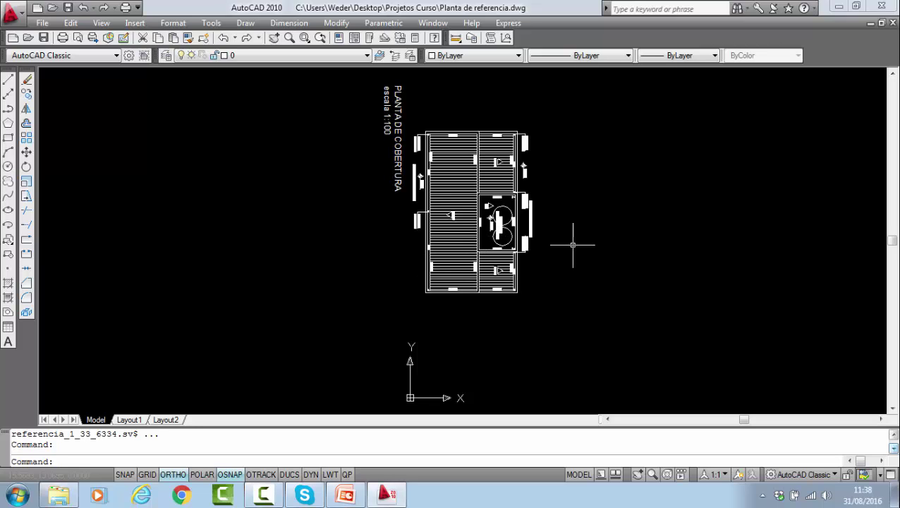
- Turn on the 2Pavto layer so the second-floor plan displays together with the roof plan
scroll(572, 245, down, 2)
middle_drag(575, 240, 462, 234)
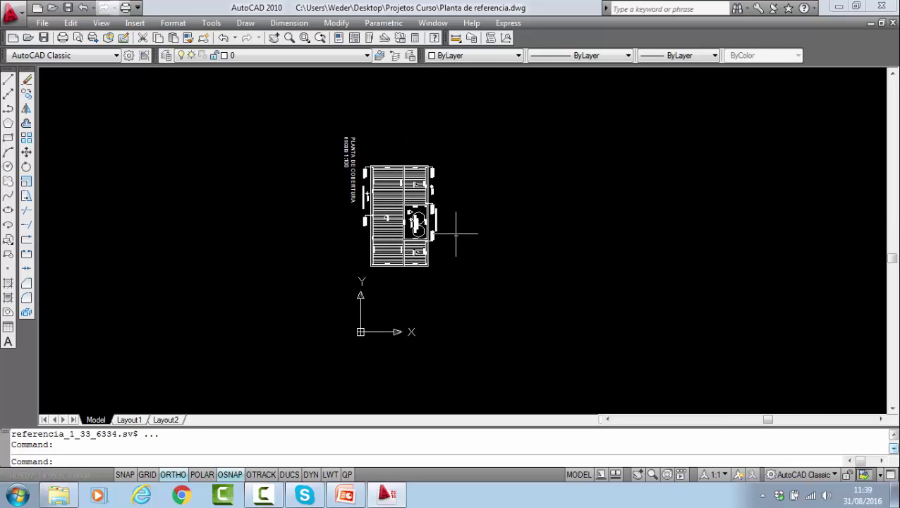
click(267, 55)
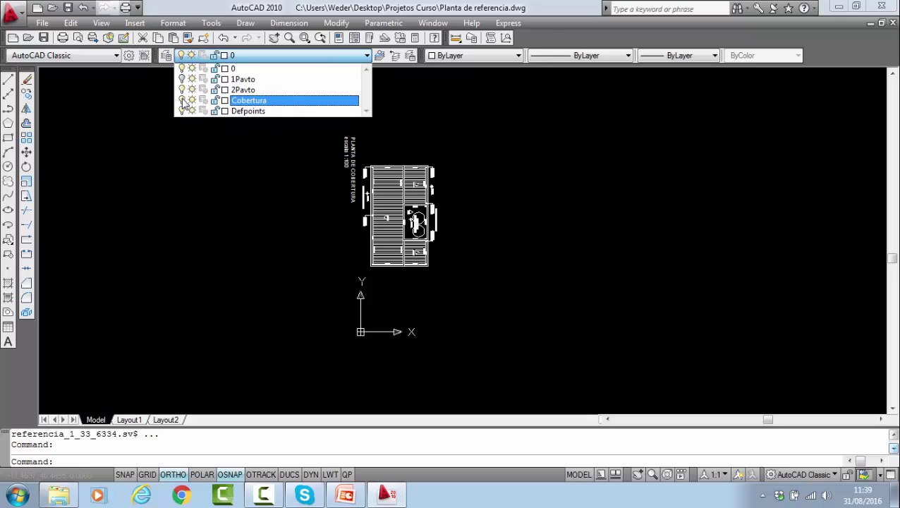
click(555, 155)
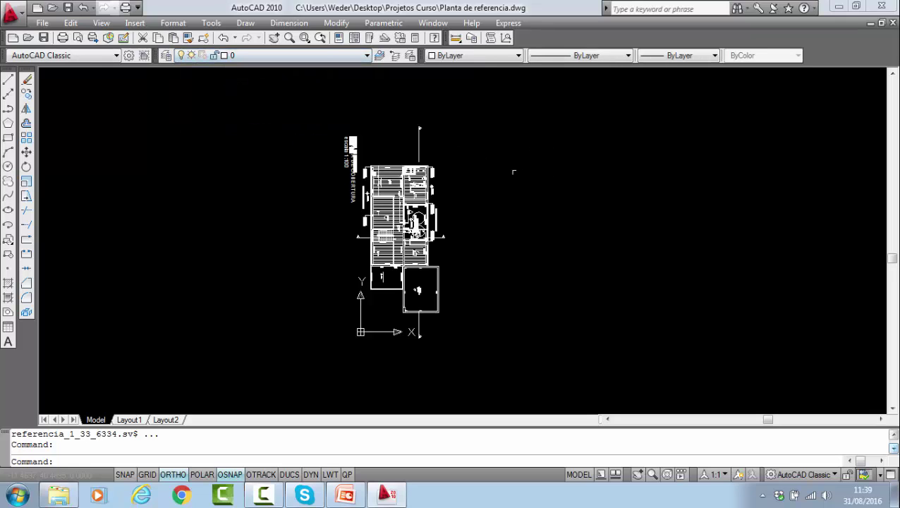
- Erase the entire second-floor and roof plans, and turn on the 1Pavto layer to display the first-floor plan
click(26, 79)
click(513, 371)
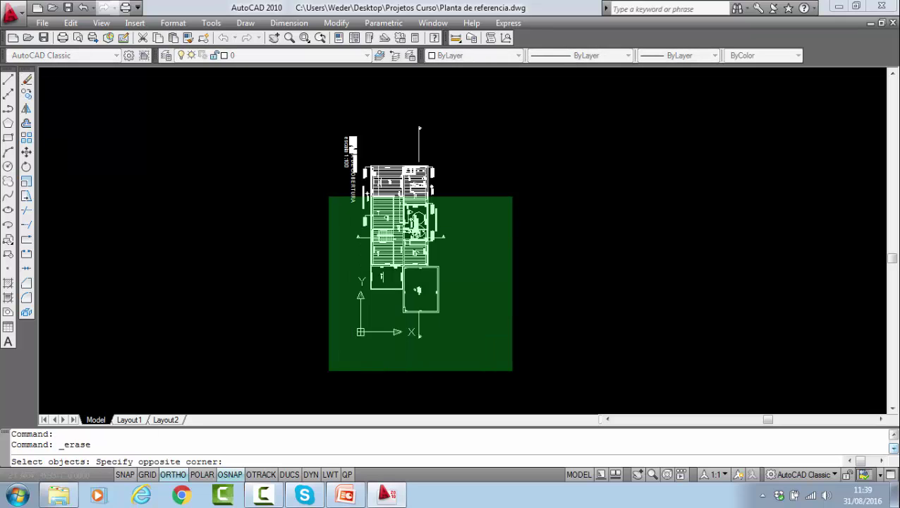
click(270, 95)
key(Return)
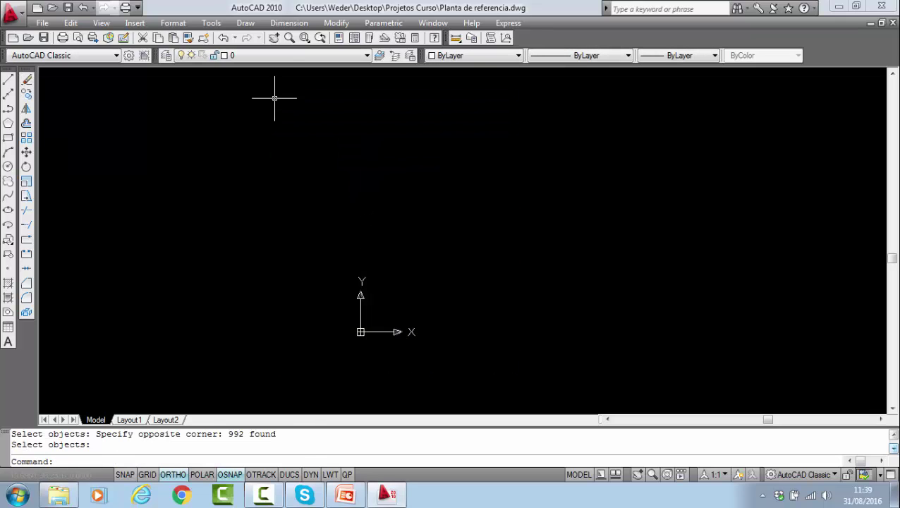
click(276, 55)
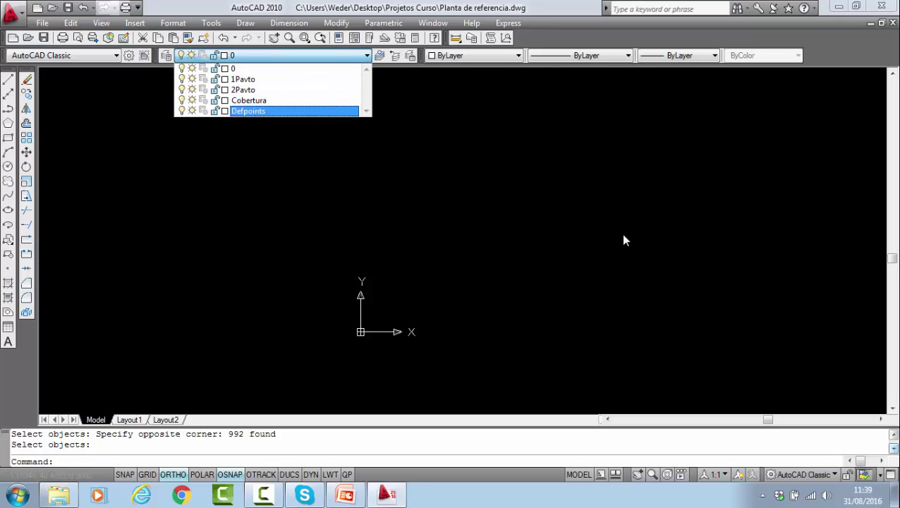
click(582, 235)
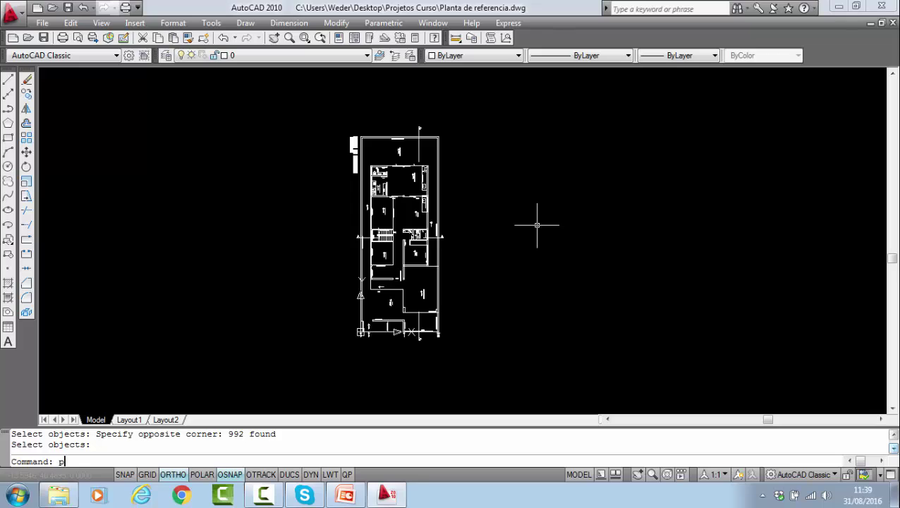
- Purge all unused items from the drawing, including the 2Pavto and Cobertura layers
key(Return)
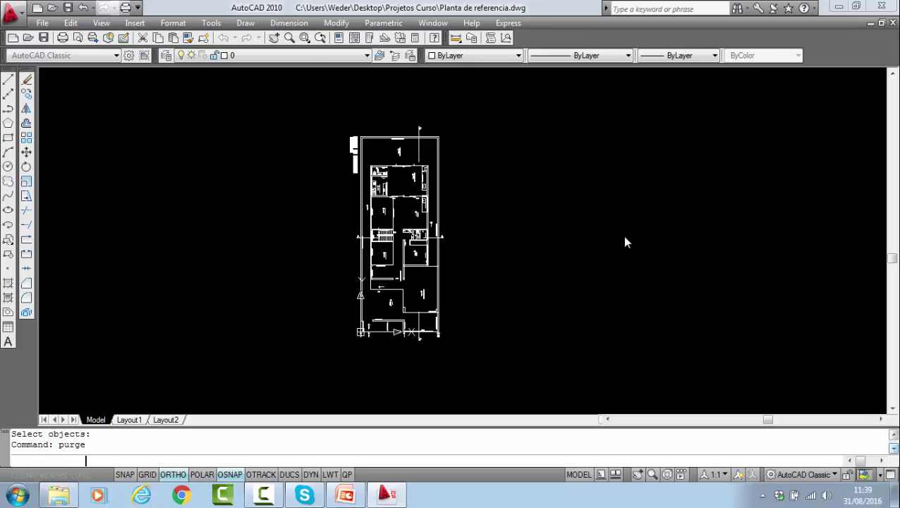
click(420, 401)
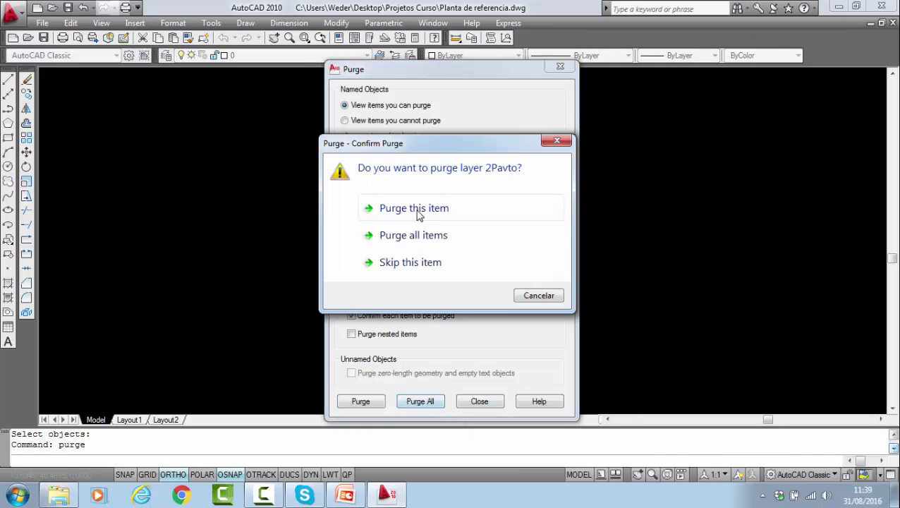
click(404, 236)
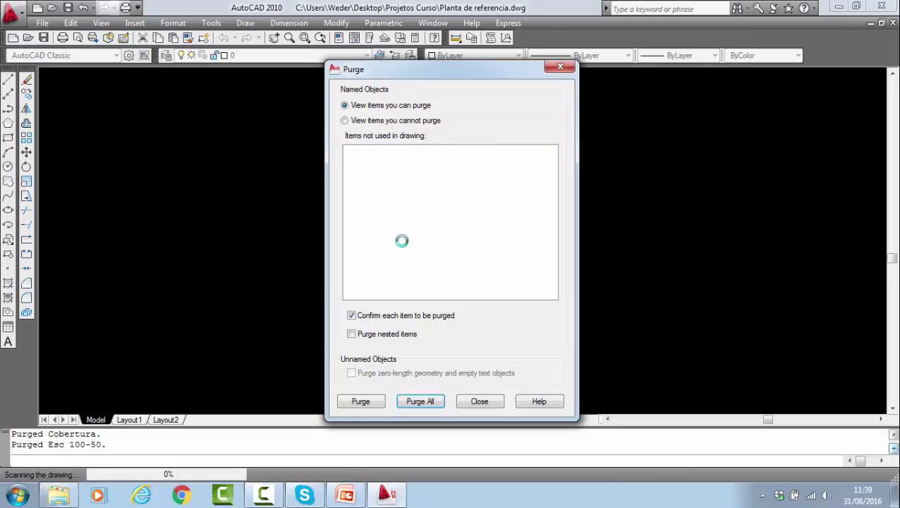
click(478, 400)
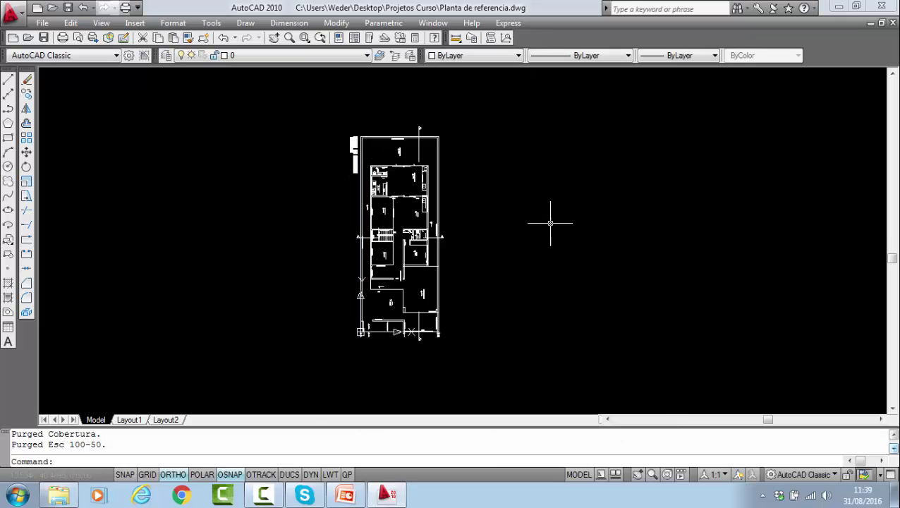
- Fit the remaining first-floor plan in the view with Zoom Extents
click(304, 37)
right_click(521, 181)
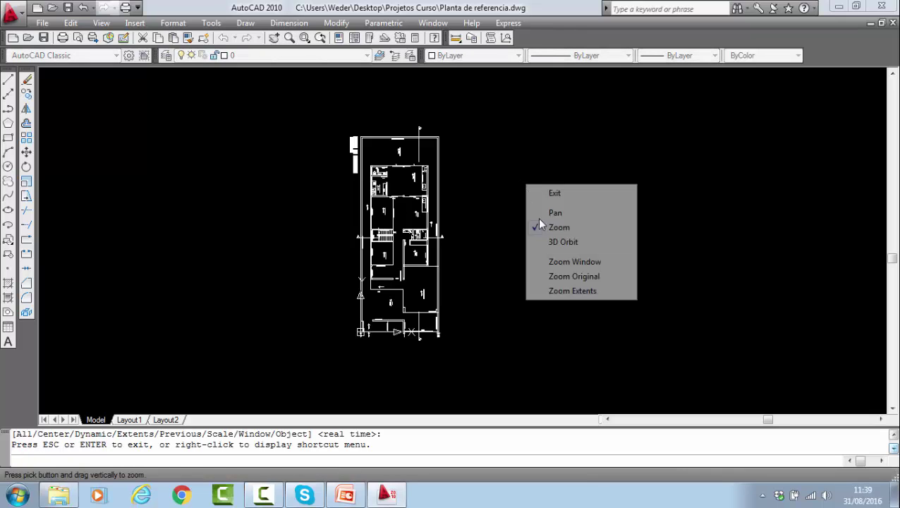
click(554, 293)
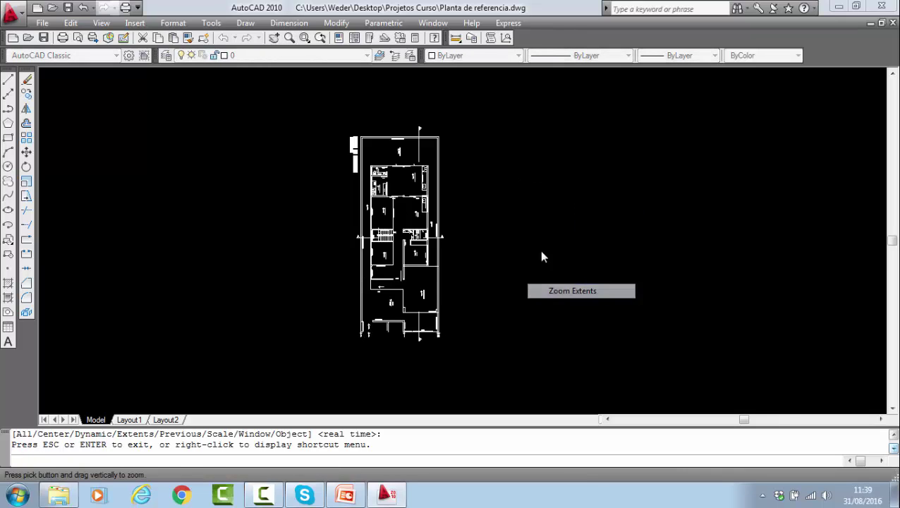
- Leave the zoom command and begin saving a copy of the drawing in AutoCAD 2004/LT2004 DXF format
right_click(592, 229)
click(612, 235)
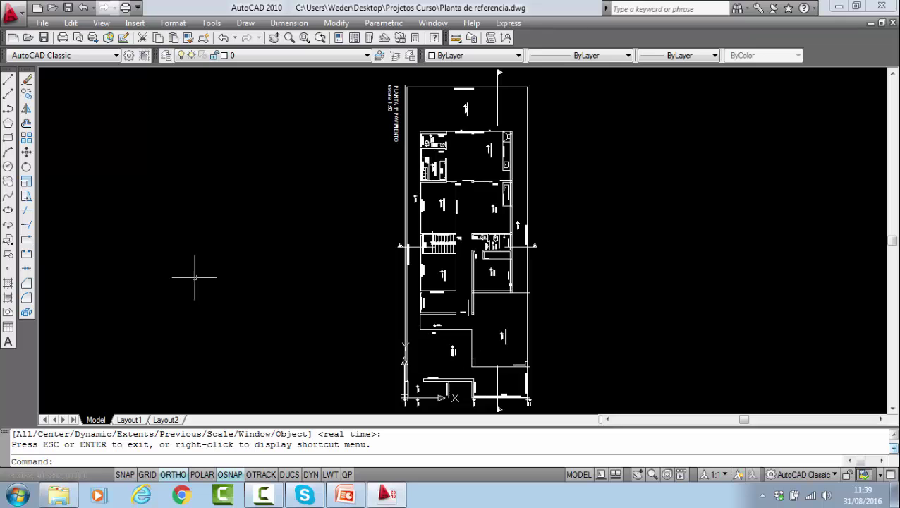
click(43, 23)
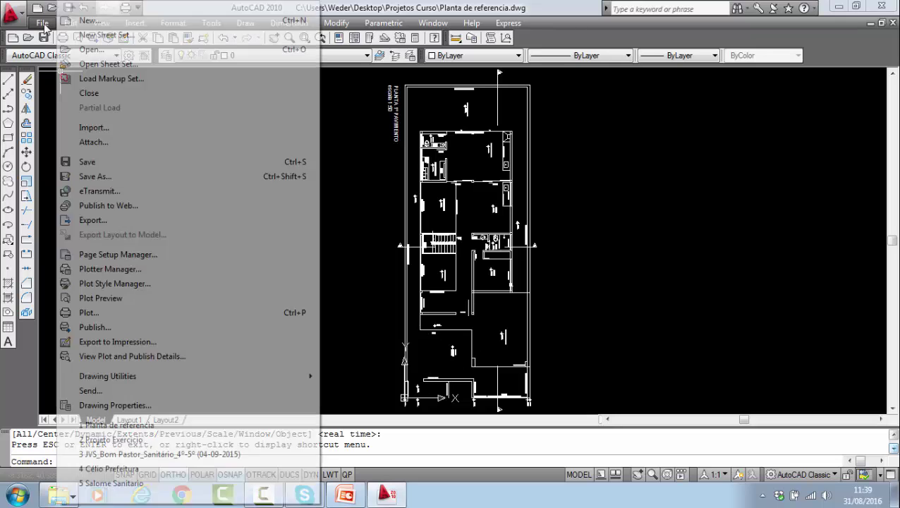
click(102, 177)
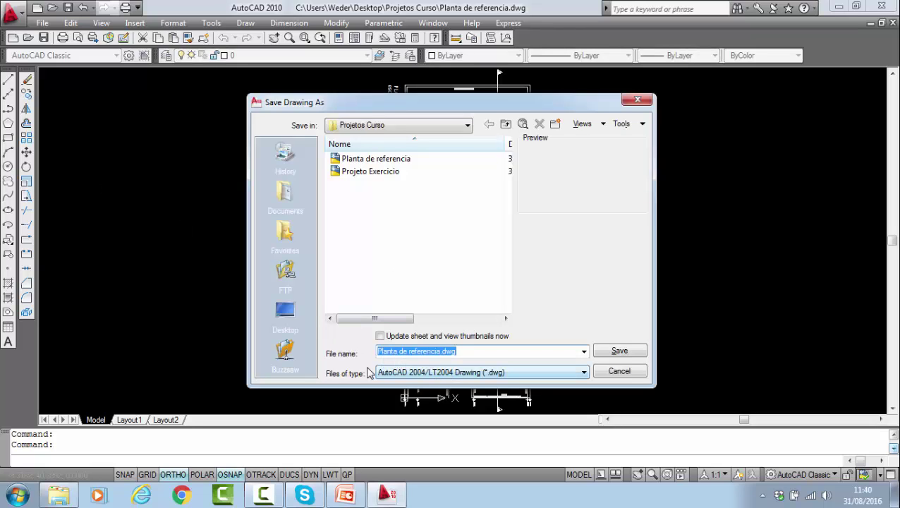
click(584, 371)
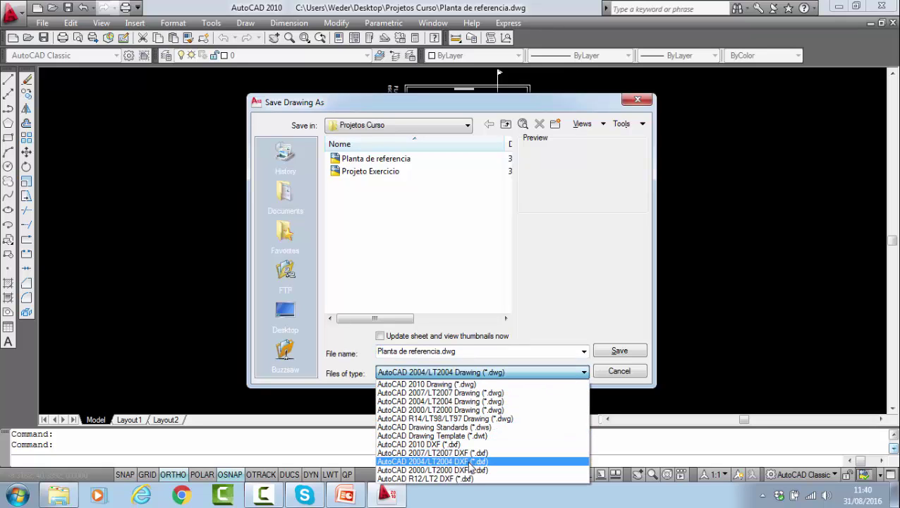
click(467, 461)
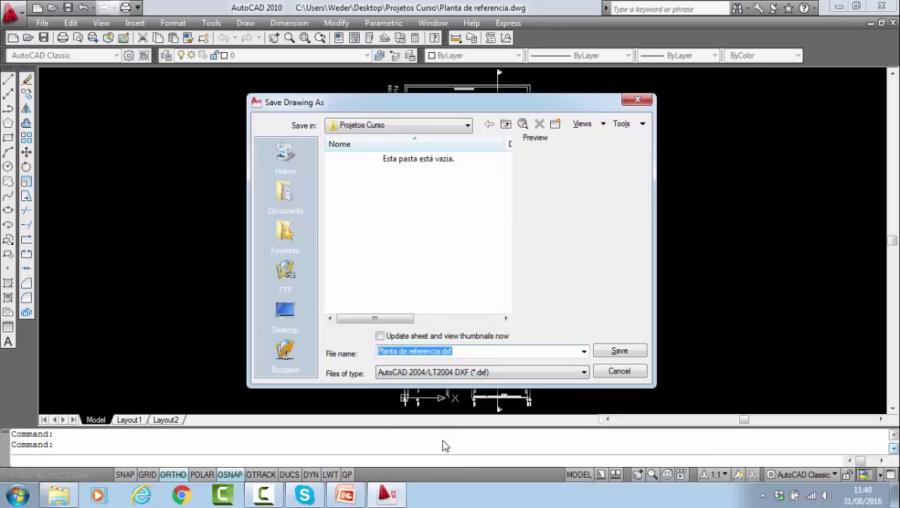
- Name the DXF file Arq_1Pavto and save it in the Projetos Curso folder
click(463, 354)
key(ctrl+shift+Left)
key(ctrl+shift+Left)
key(ctrl+shift+Left)
text(1Pavto)
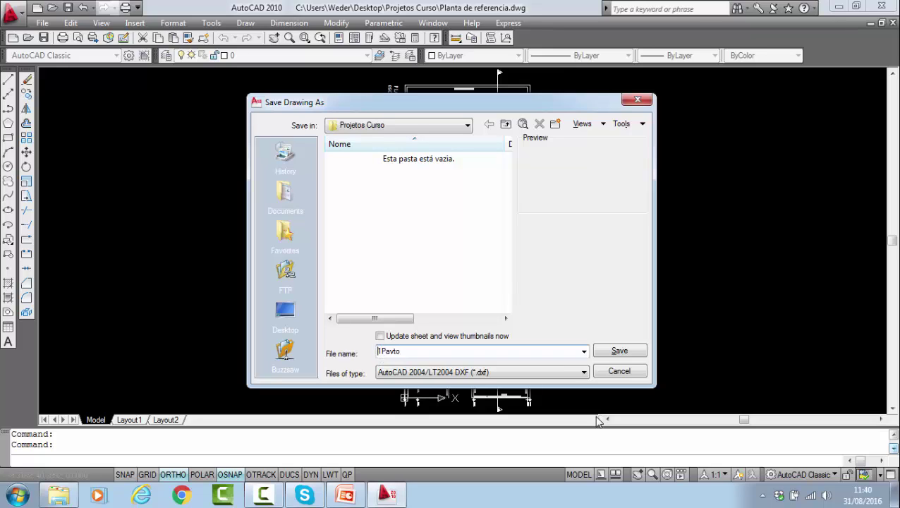
text(Arq_)
click(463, 125)
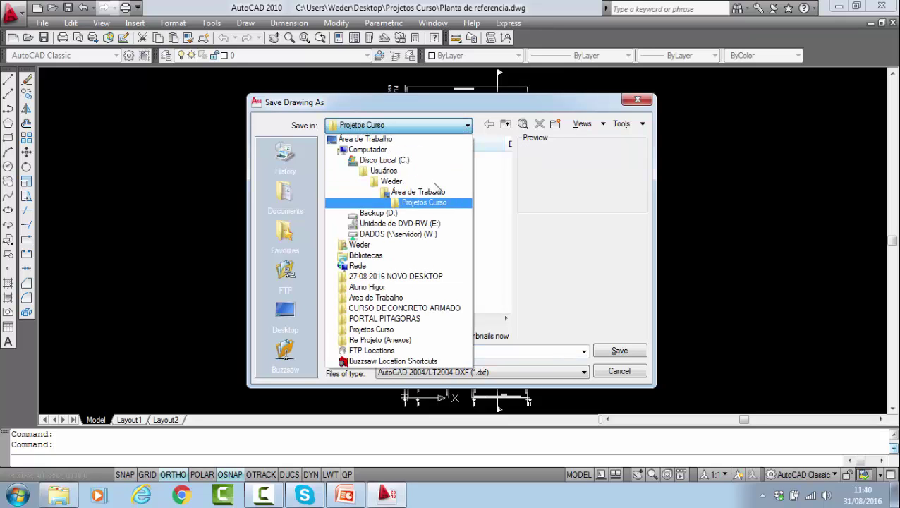
click(419, 203)
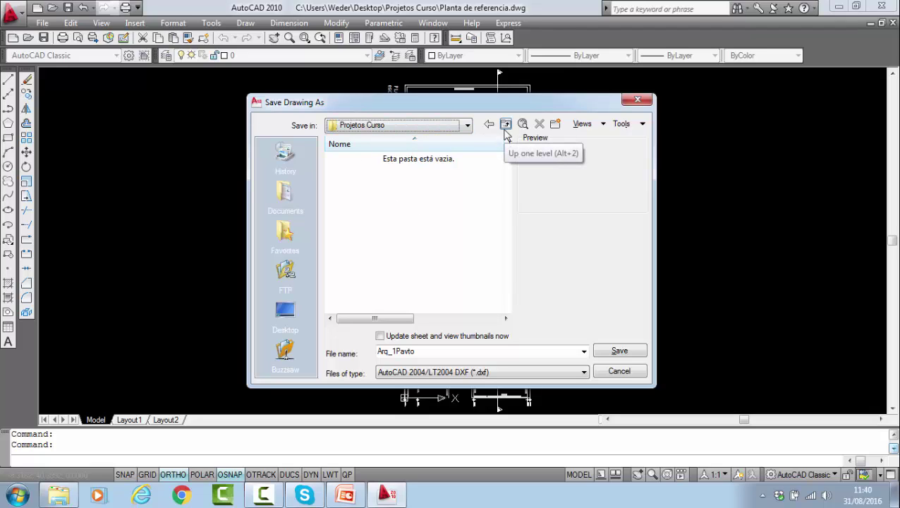
click(619, 351)
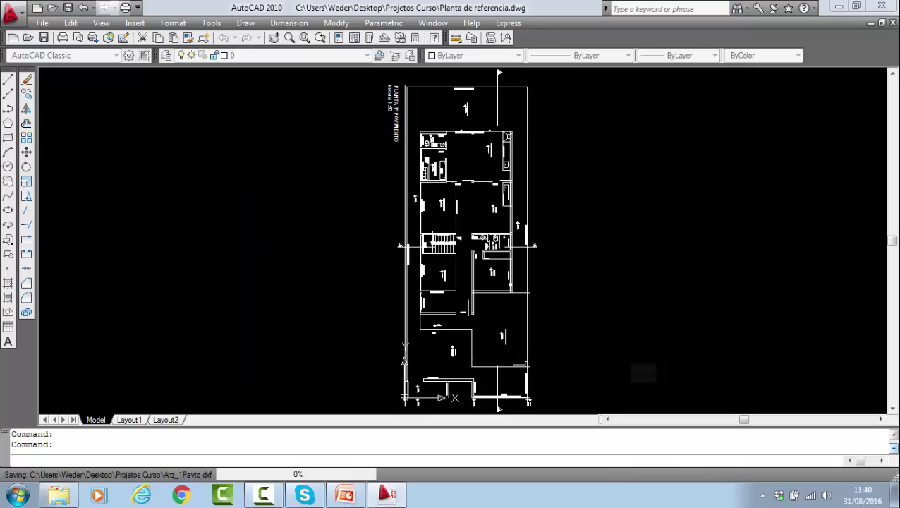
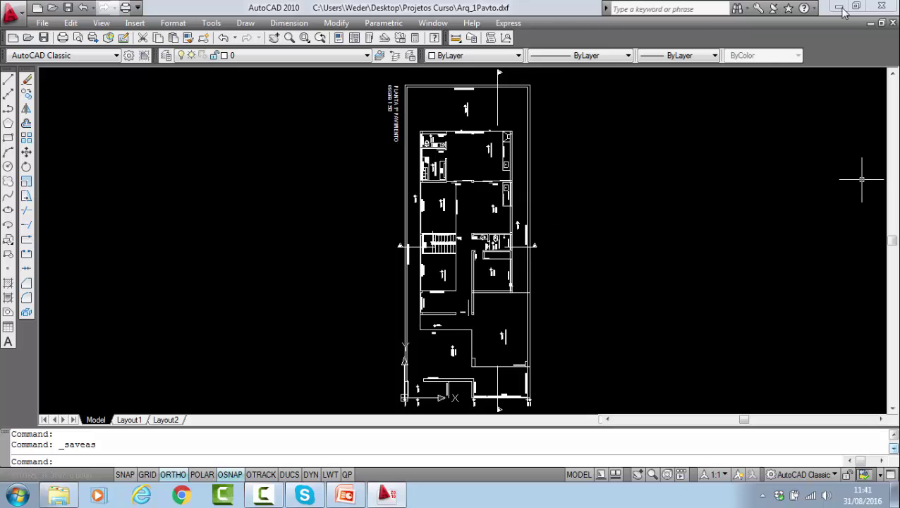
- Switch to the Projetos Curso folder window to check for the exported Arq_1Pavto file, and return to AutoCAD
click(838, 7)
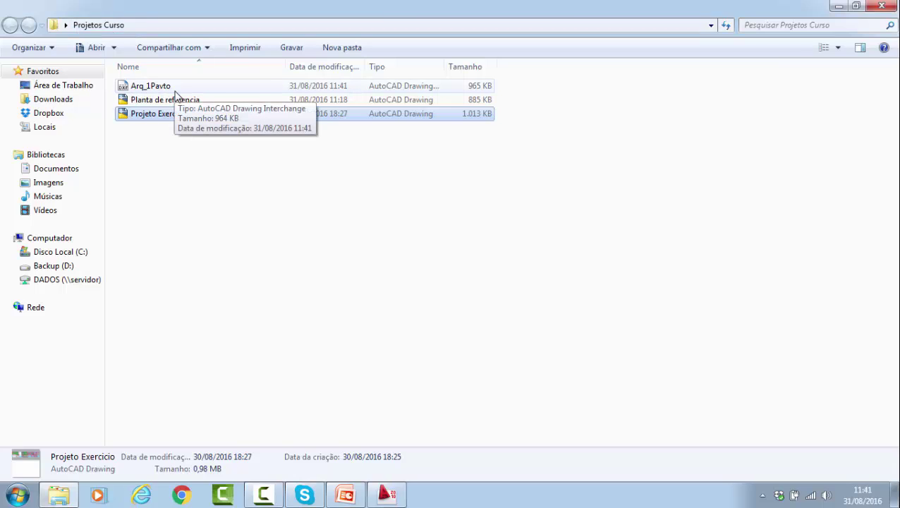
mouse_move(346, 498)
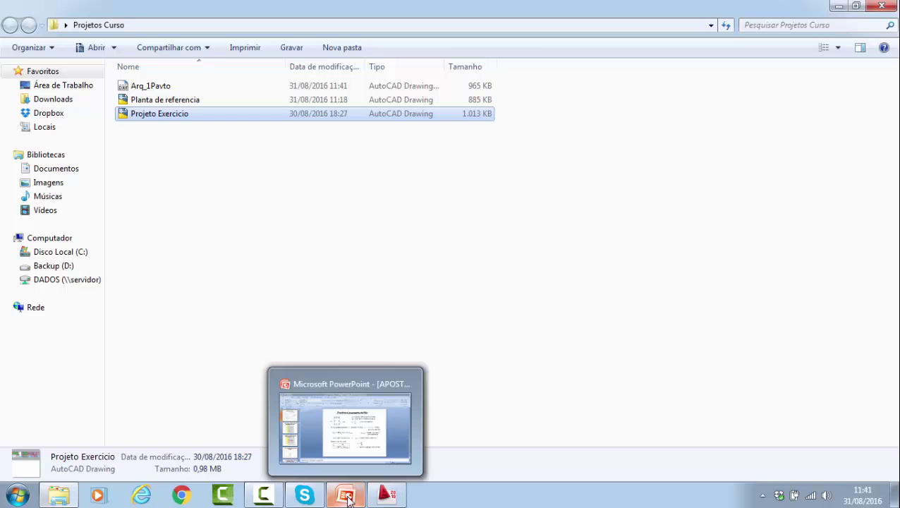
click(386, 494)
- Undo the zoom, purge, layer and erase operations back to the state where only the roof plan is displayed
scroll(368, 186, down, 2)
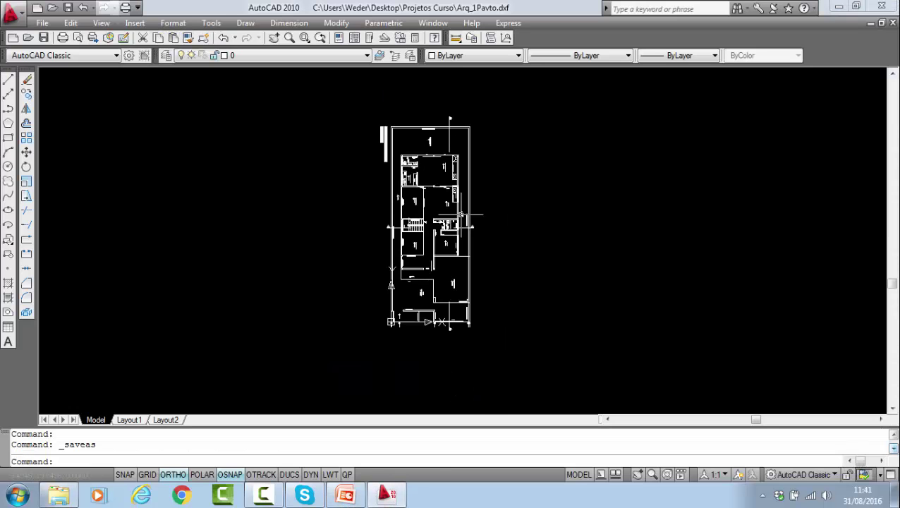
key(ctrl+z)
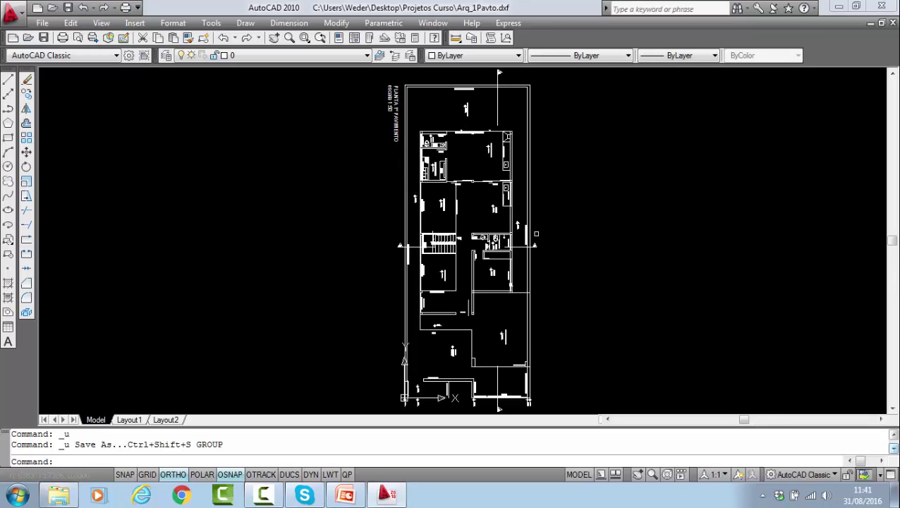
key(ctrl+z)
key(ctrl+z)
key(ctrl+z)
key(ctrl+z)
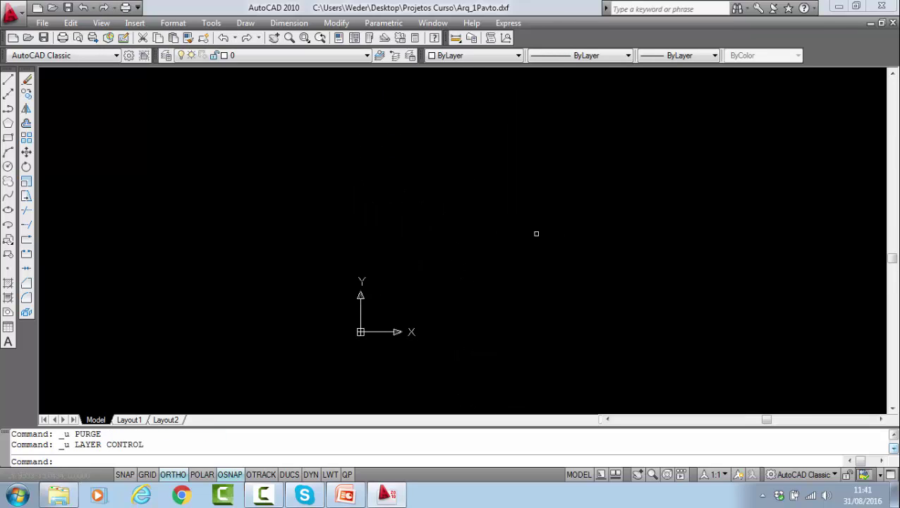
key(ctrl+z)
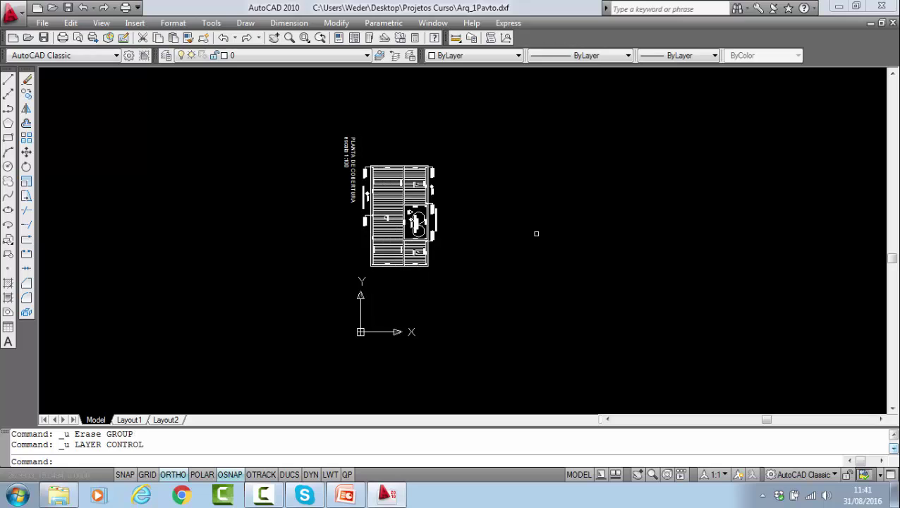
key(ctrl+z)
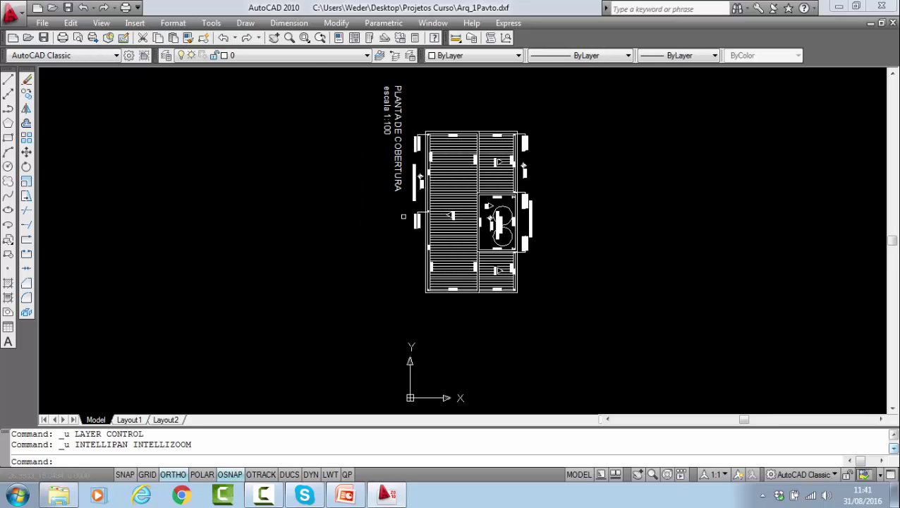
- Set the layer visibility so that 1Pavto is on while 2Pavto and Cobertura are off
click(296, 56)
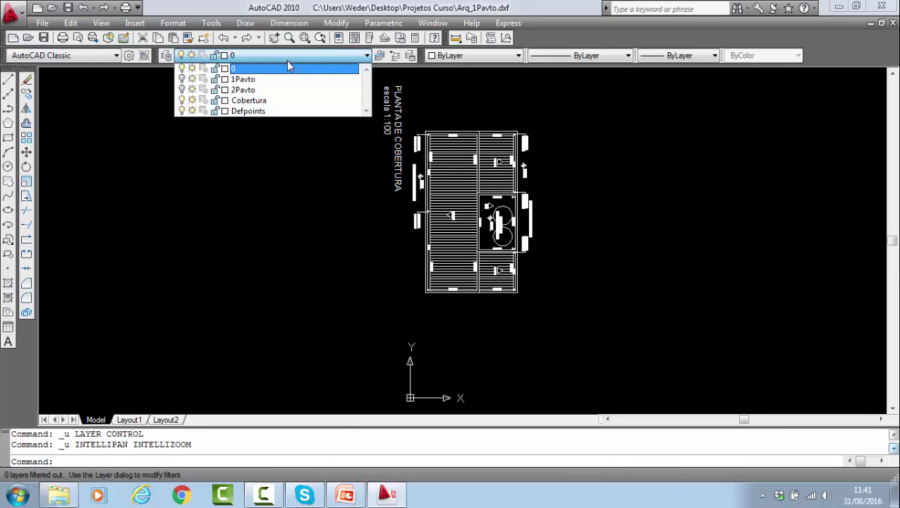
click(182, 91)
click(598, 110)
click(246, 55)
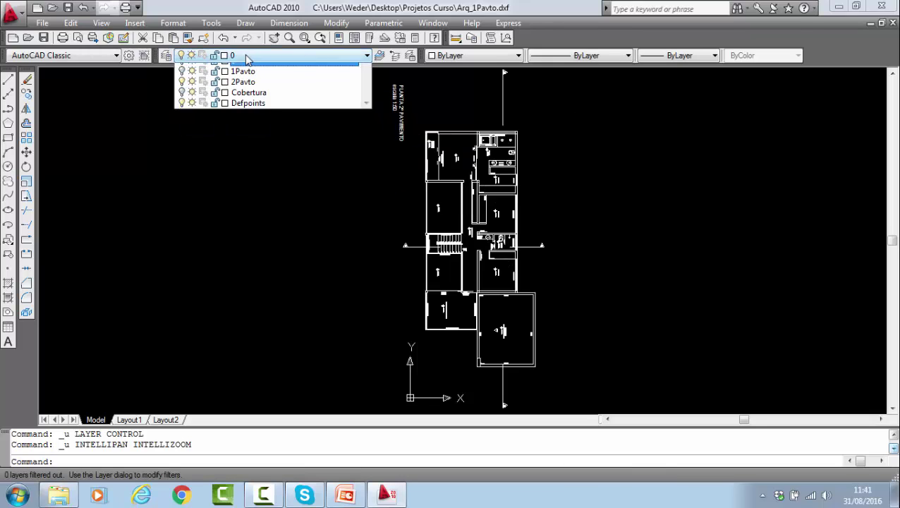
click(802, 179)
scroll(672, 219, down, 3)
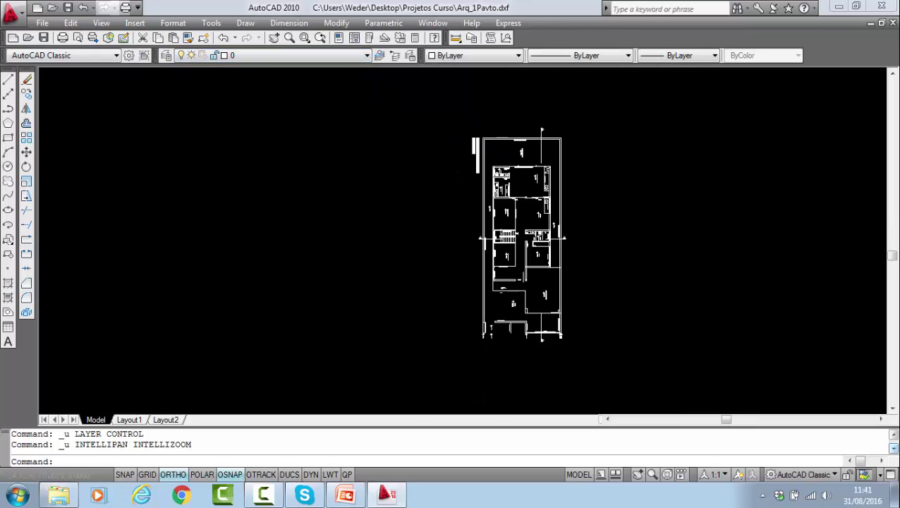
middle_drag(532, 220, 466, 208)
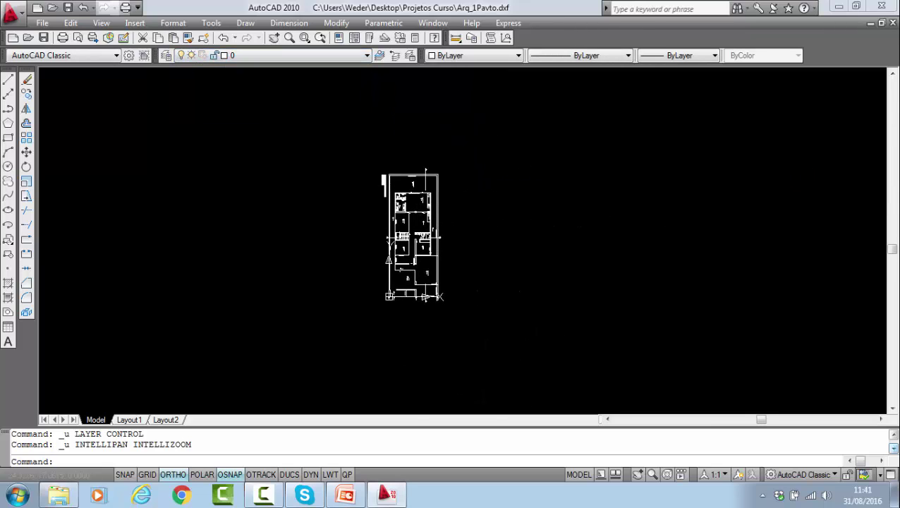
- Turn on the Cobertura layer and erase the entire first-floor and roof plans together
click(297, 56)
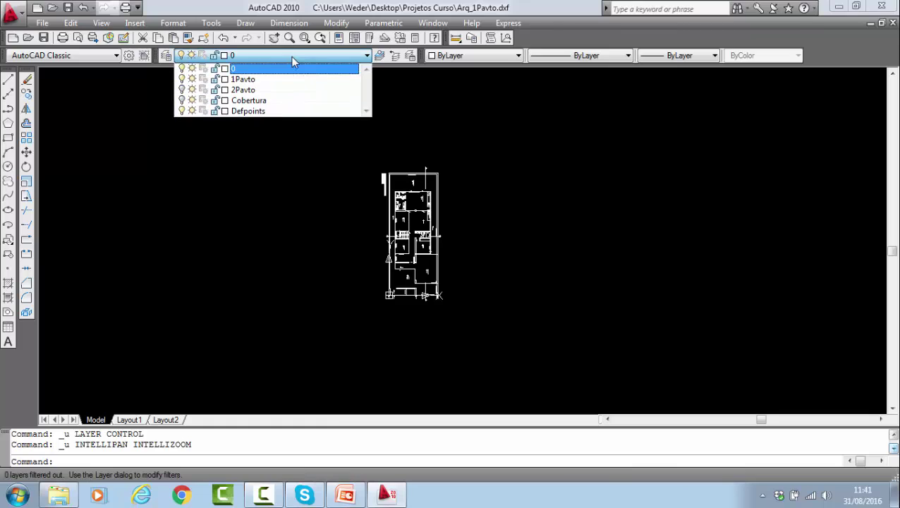
click(181, 101)
click(522, 172)
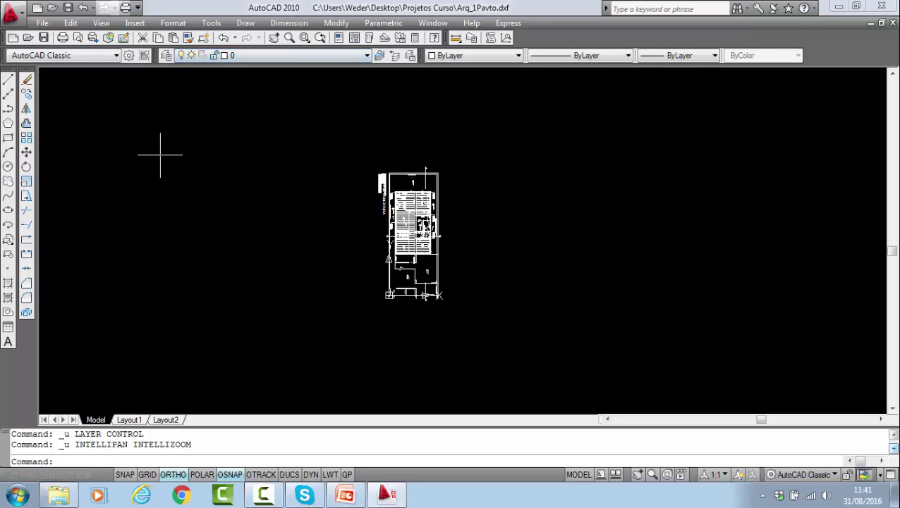
click(27, 79)
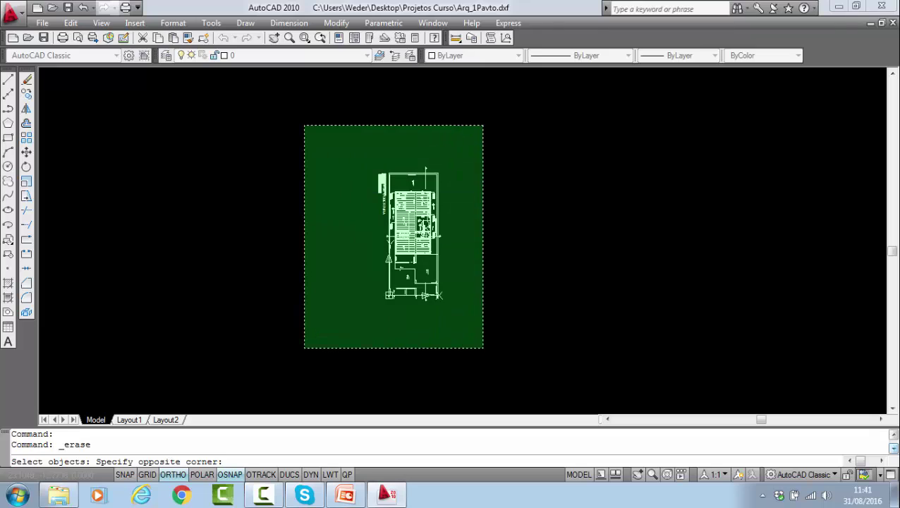
click(306, 127)
key(Return)
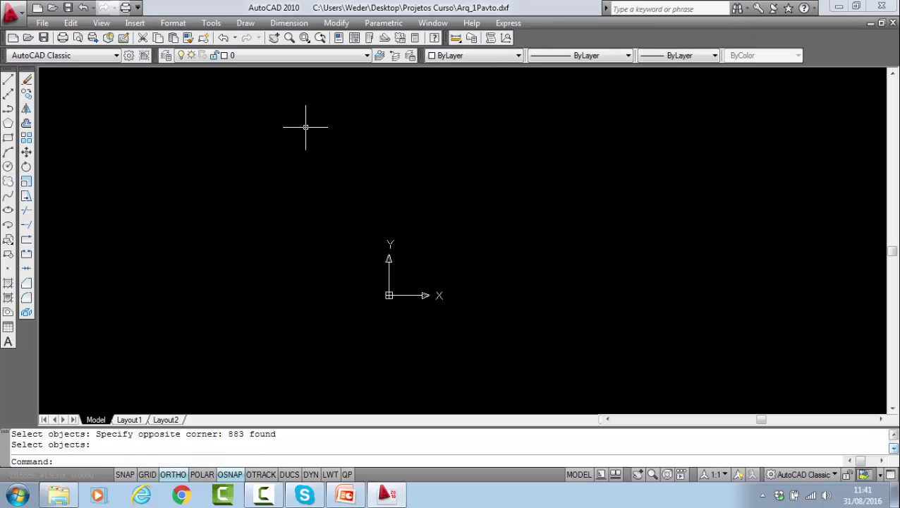
- Turn on the 2Pavto layer and fit the second-floor plan in the view with Zoom Extents
click(278, 57)
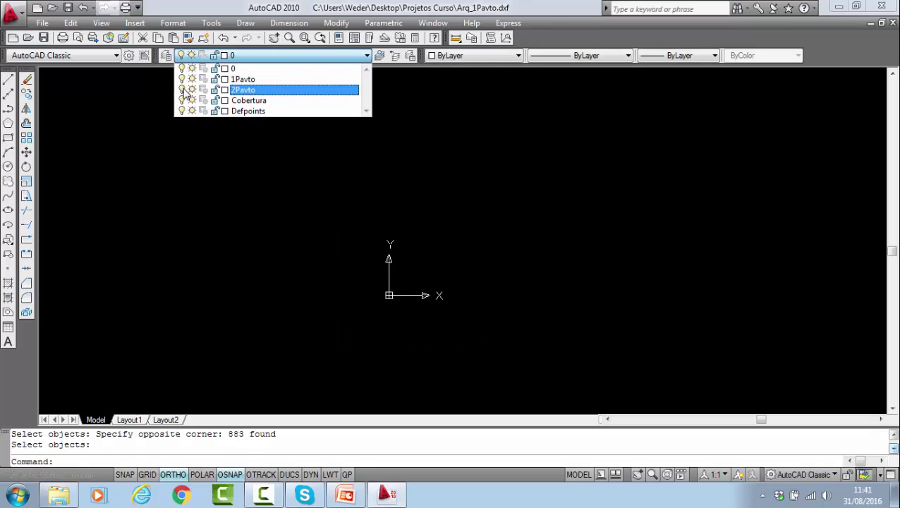
click(537, 185)
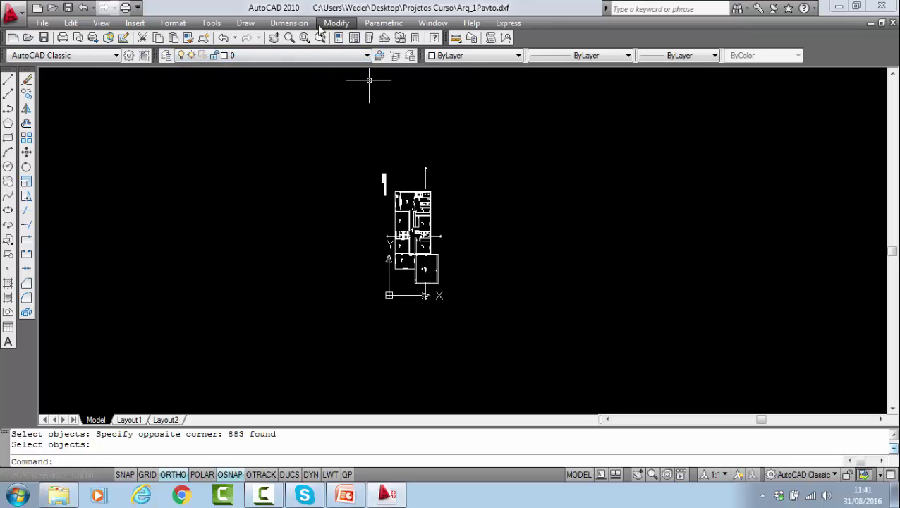
click(291, 37)
right_click(457, 141)
click(500, 254)
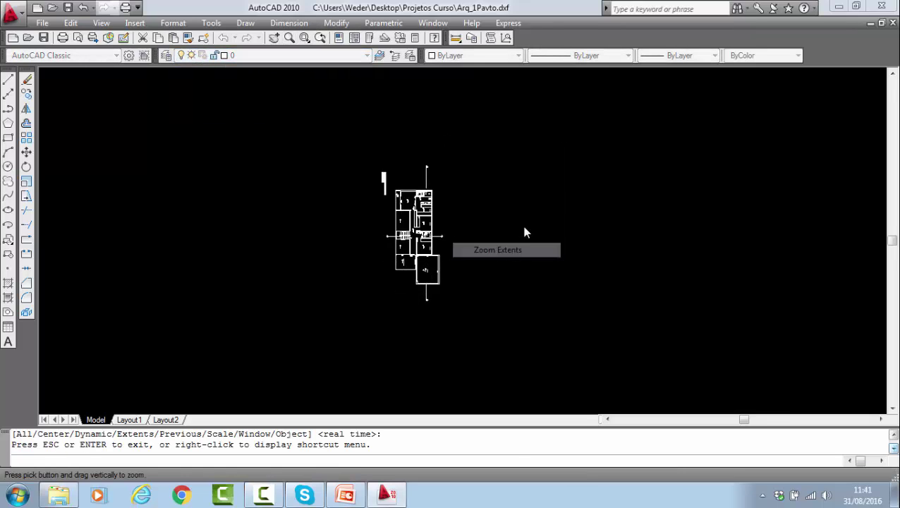
right_click(528, 198)
click(567, 207)
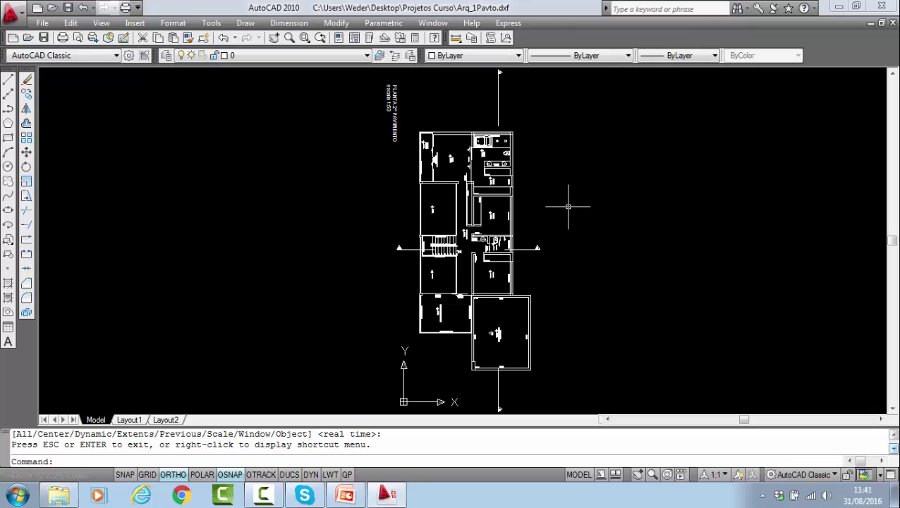
- Purge all unused items from the drawing in two passes, including the Cobertura and 1Pavto layers
text(purge)
key(Return)
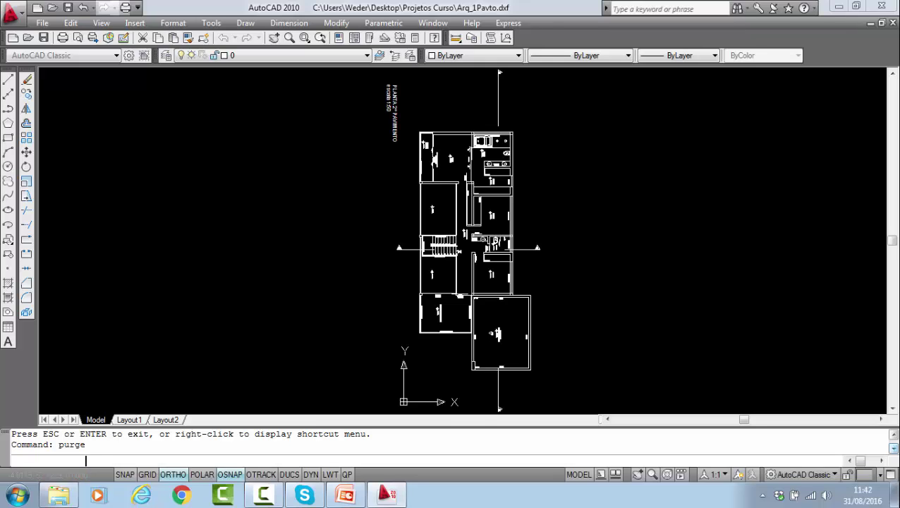
click(421, 402)
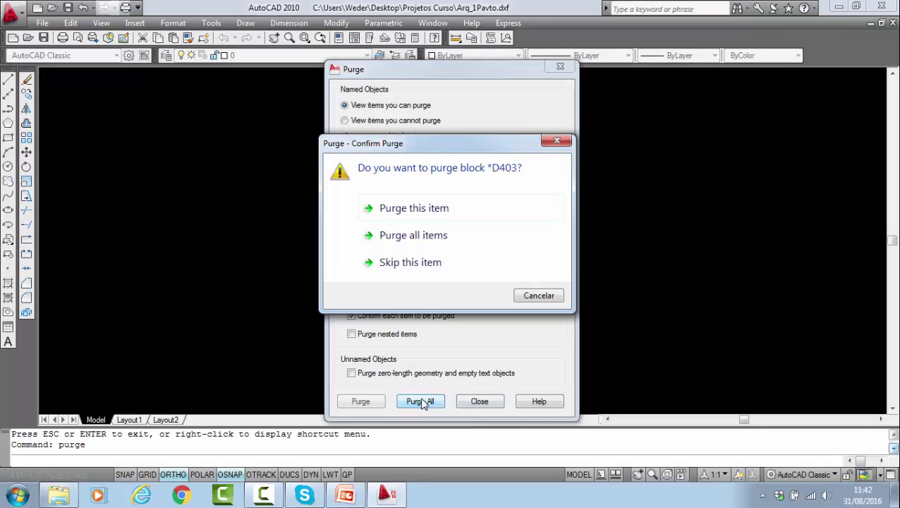
click(411, 234)
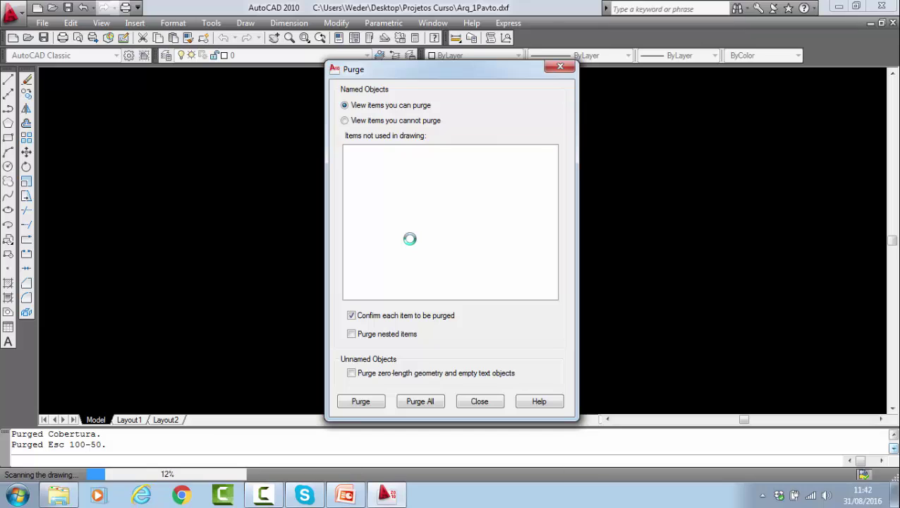
click(414, 401)
click(409, 243)
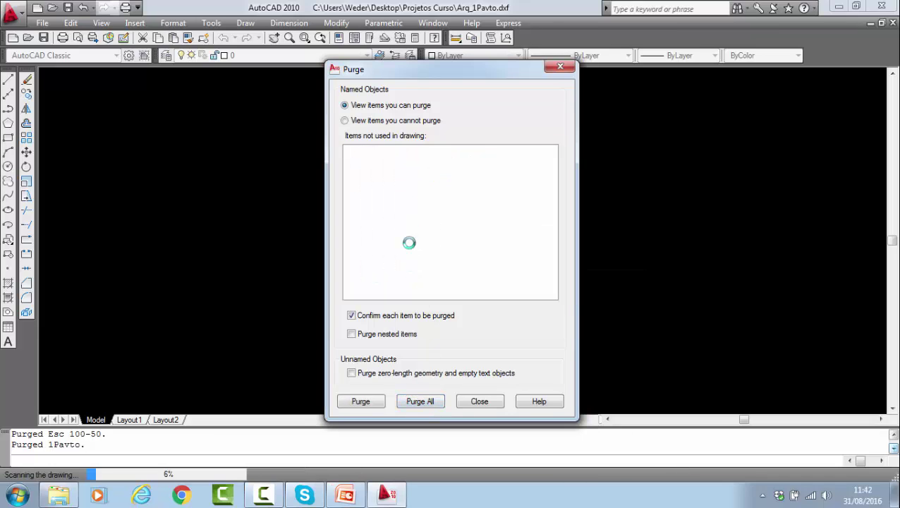
click(476, 401)
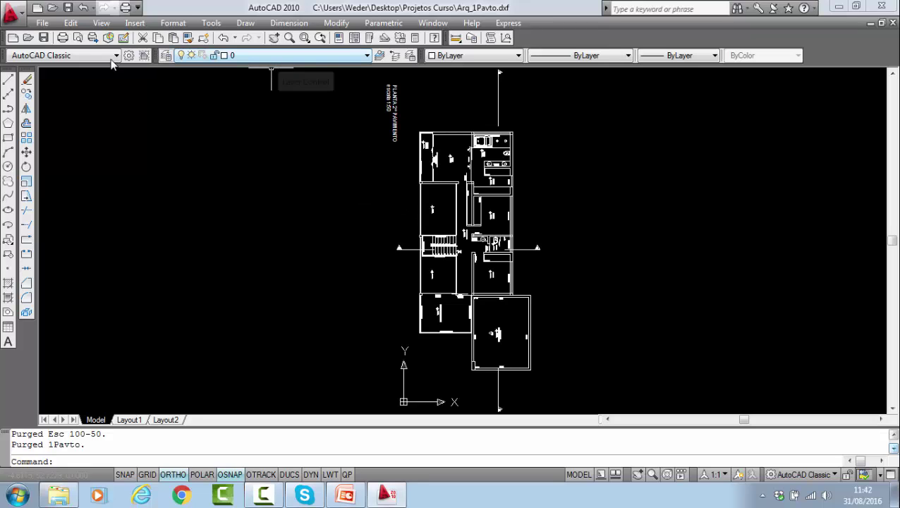
- Save the drawing as Arq_2Pavto in the Projetos Curso folder, in AutoCAD 2004/LT2004 DXF format
click(43, 23)
click(92, 177)
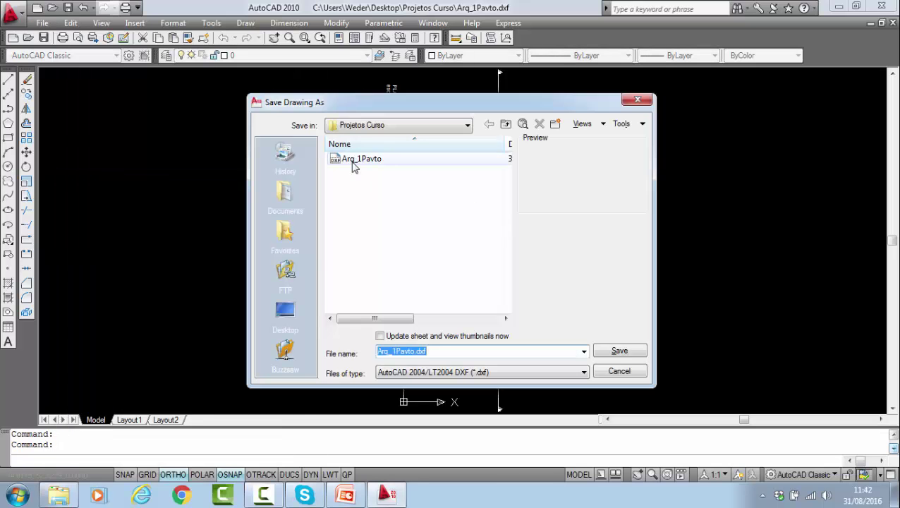
click(356, 161)
click(393, 350)
click(392, 350)
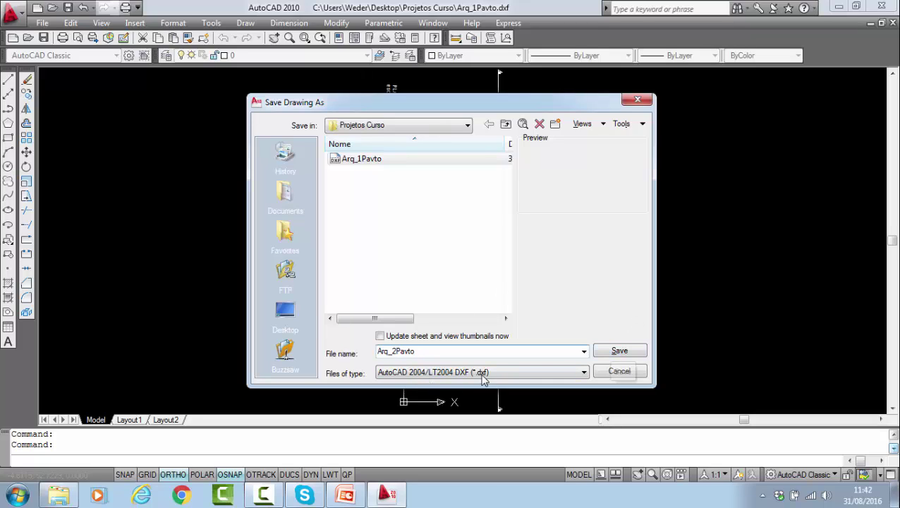
click(618, 351)
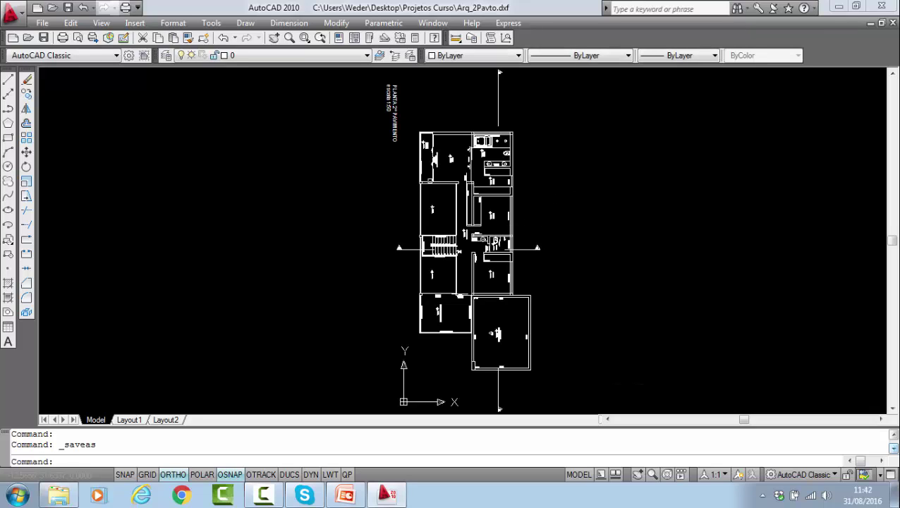
- Undo the zoom, purge, erase and layer changes made for the second-floor file to restore the overlapping floor plans
key(ctrl+z)
key(ctrl+z)
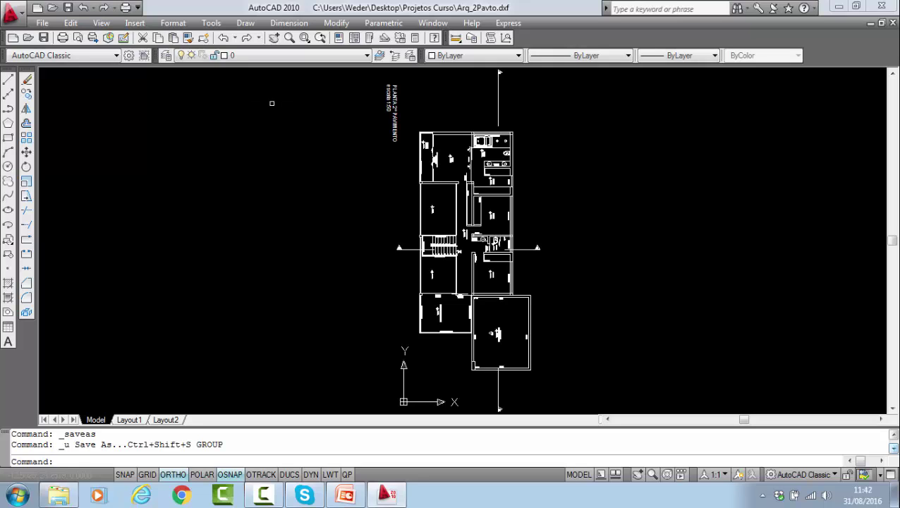
key(ctrl+z)
key(ctrl+z)
key(ctrl+z)
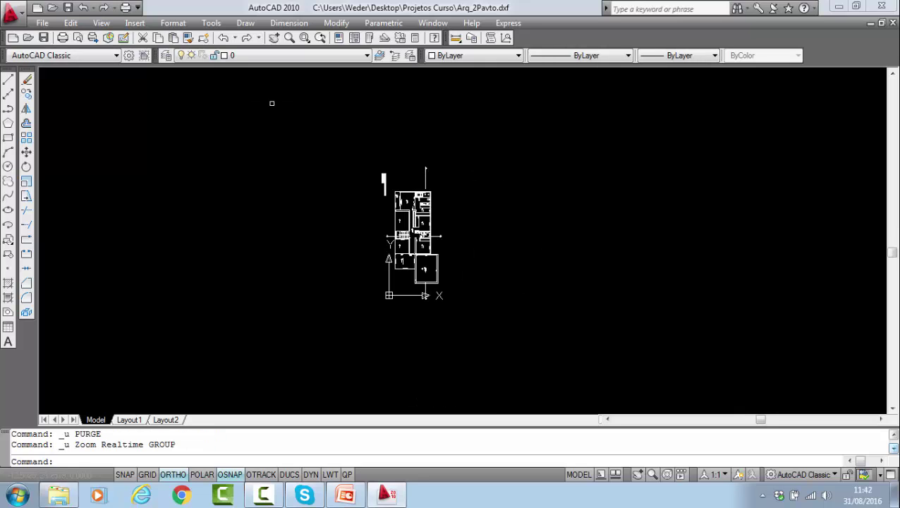
key(ctrl+z)
key(ctrl+z)
key(ctrl+z)
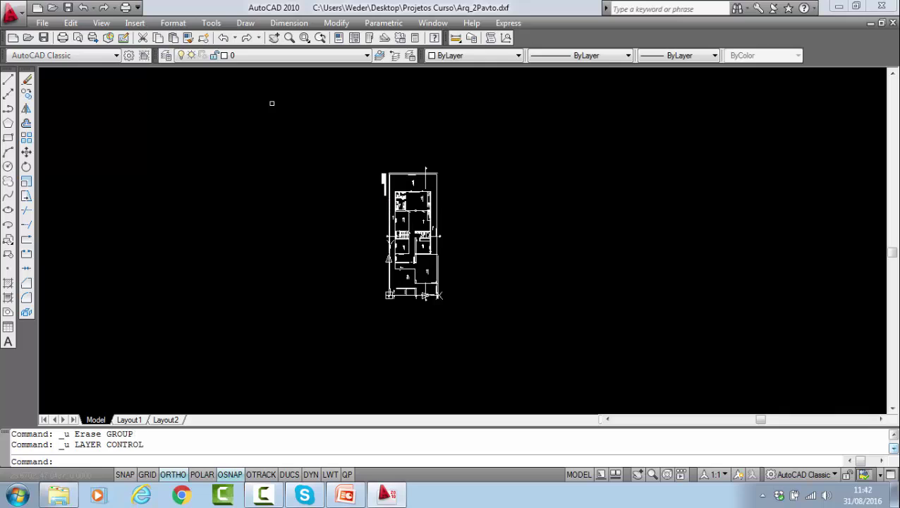
- Isolate the 2Pavto, 1Pavto and Cobertura layers one at a time to check each plan
click(275, 55)
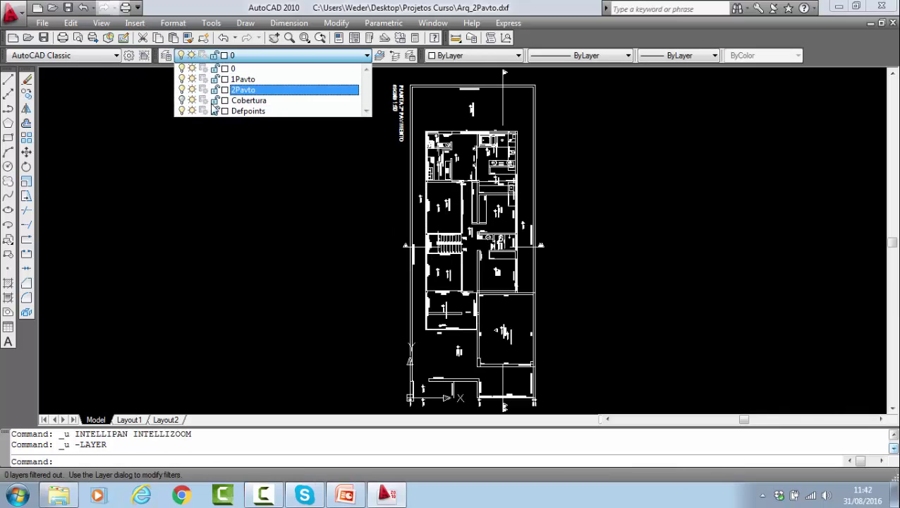
click(182, 79)
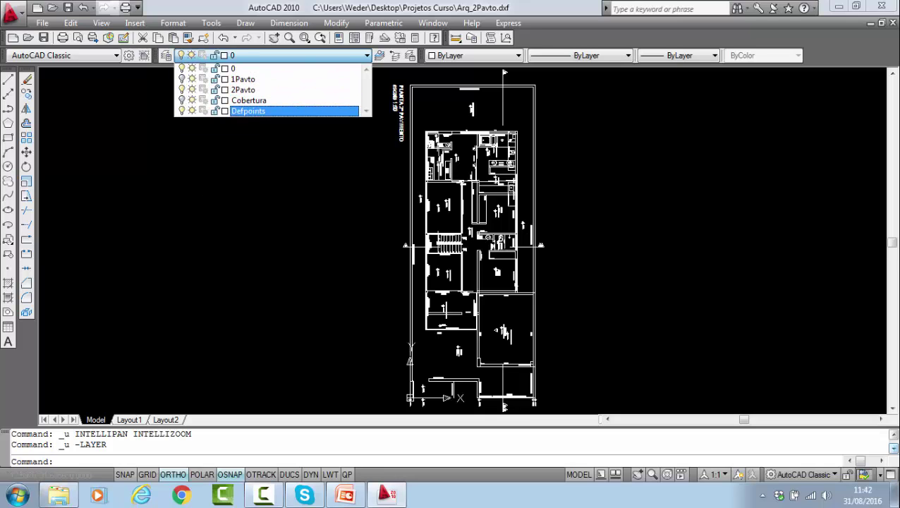
click(201, 194)
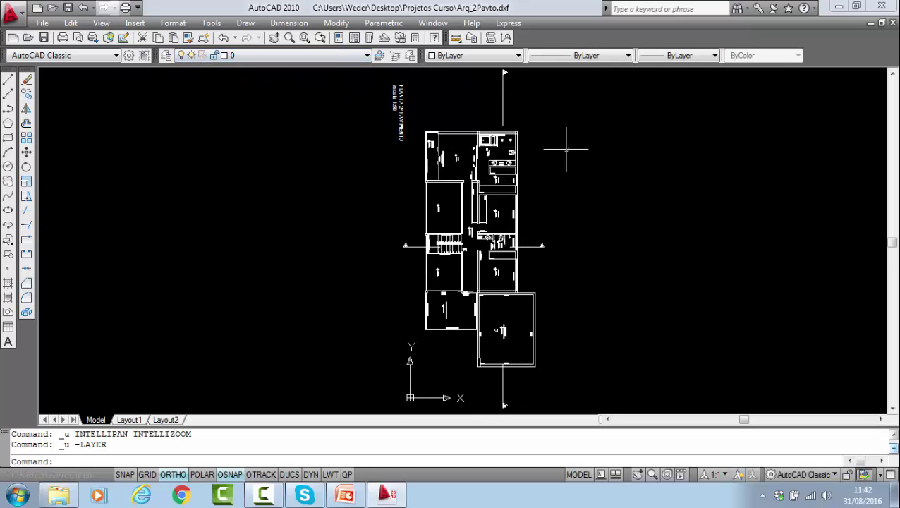
click(267, 56)
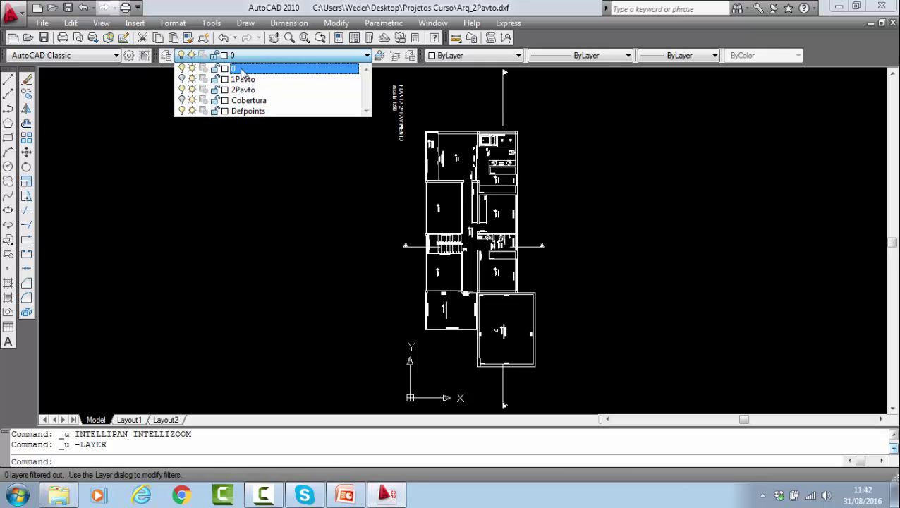
click(182, 79)
click(182, 89)
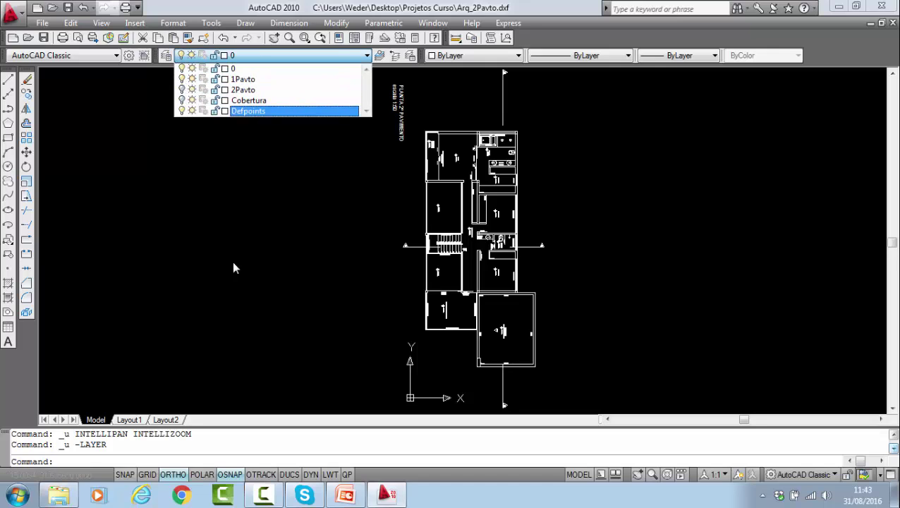
click(233, 266)
click(244, 55)
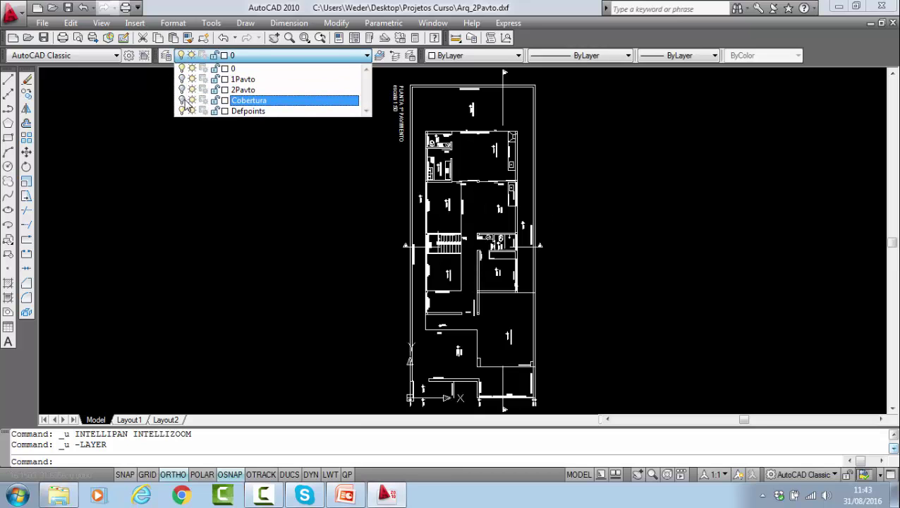
click(278, 203)
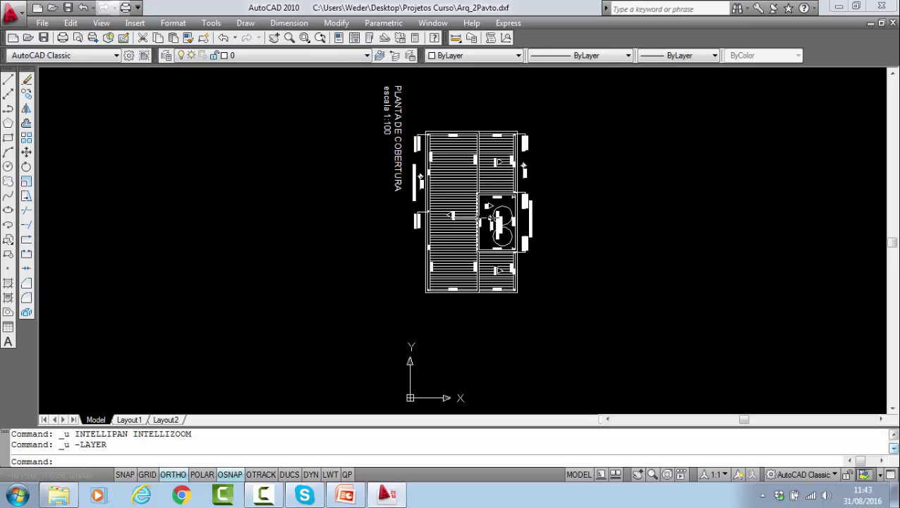
scroll(471, 227, down, 4)
scroll(476, 204, up, 2)
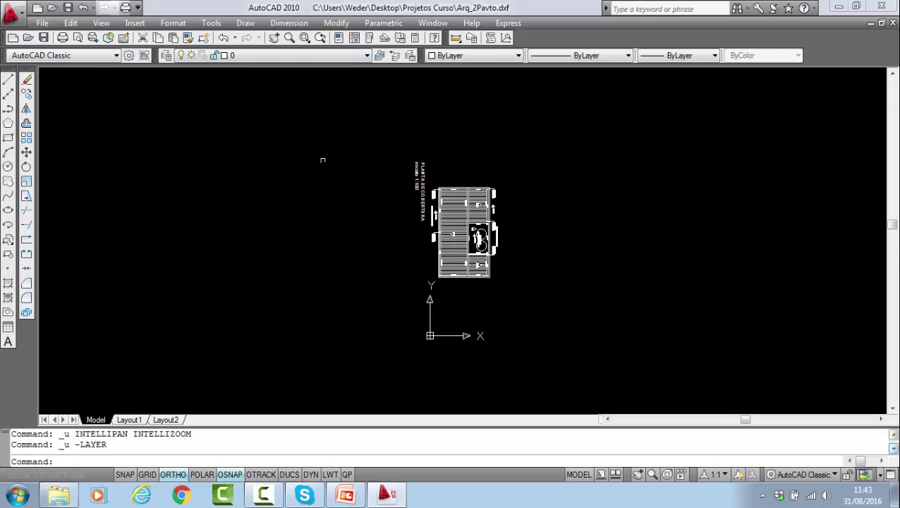
- Turn off the Cobertura layer, turn on 1Pavto and 2Pavto, and erase the first- and second-floor plans together
click(273, 55)
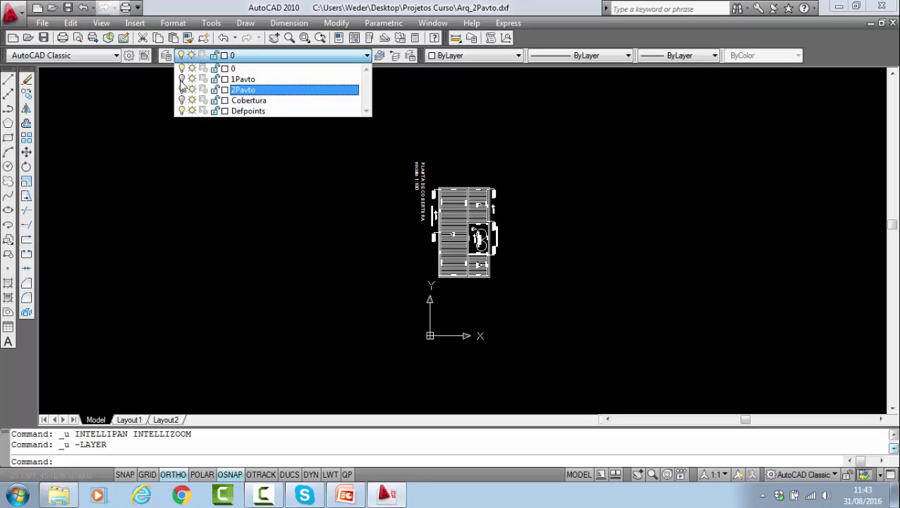
click(571, 141)
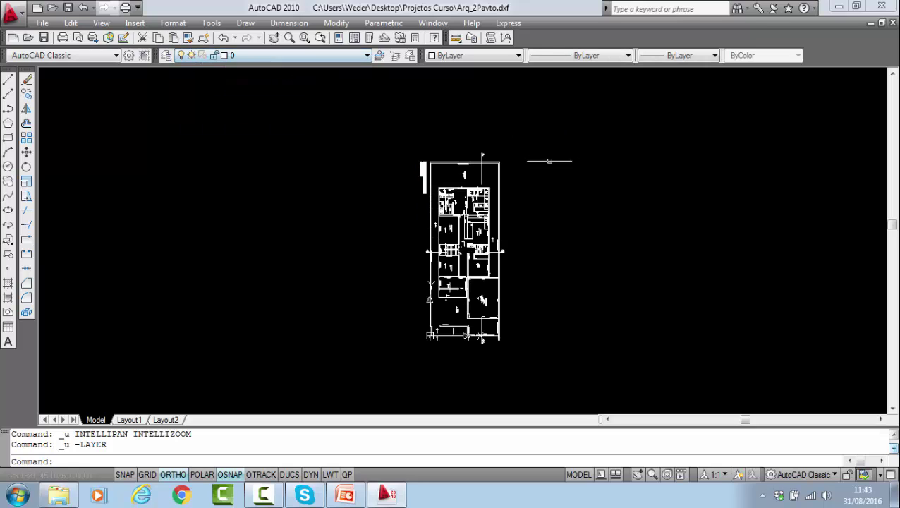
click(26, 79)
click(564, 372)
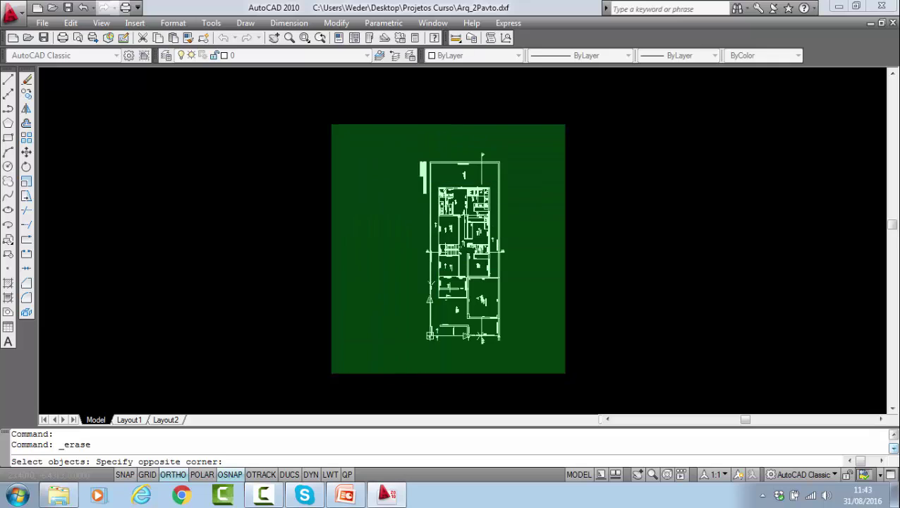
click(322, 113)
key(Return)
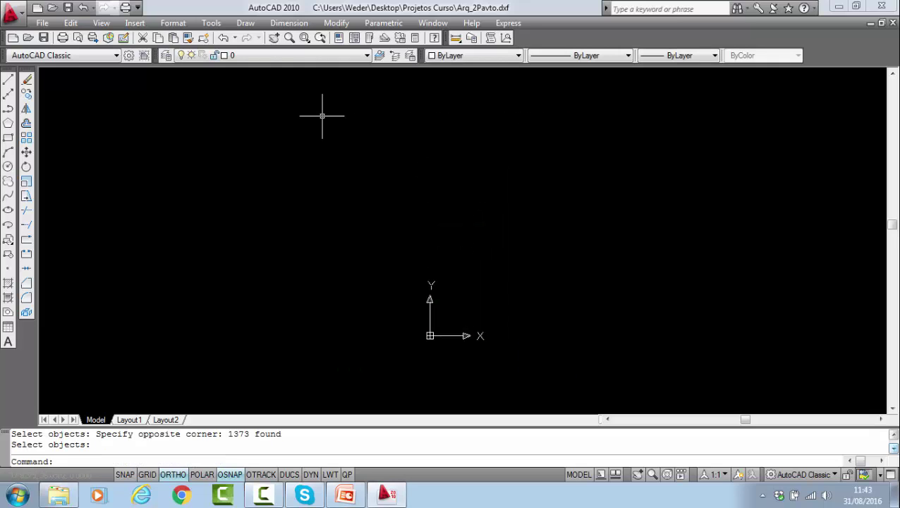
- Turn on the Cobertura layer to display the roof plan
click(279, 56)
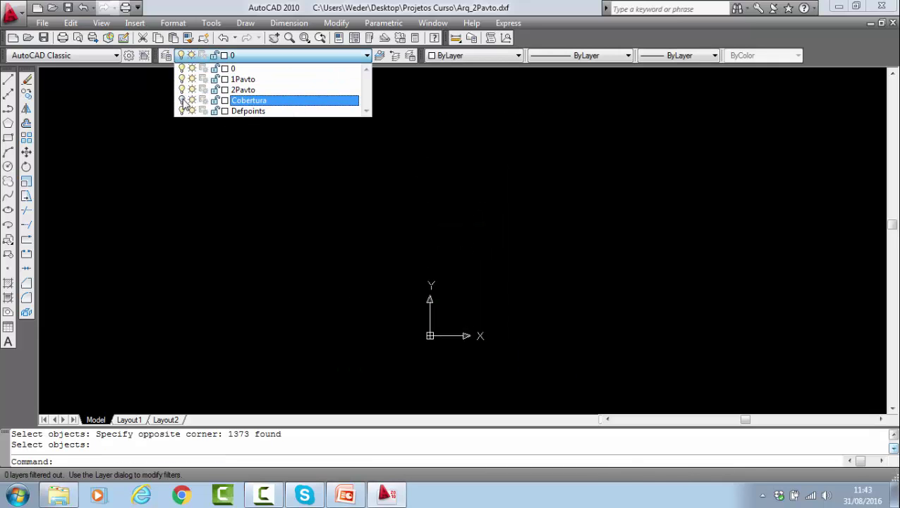
click(182, 101)
click(490, 183)
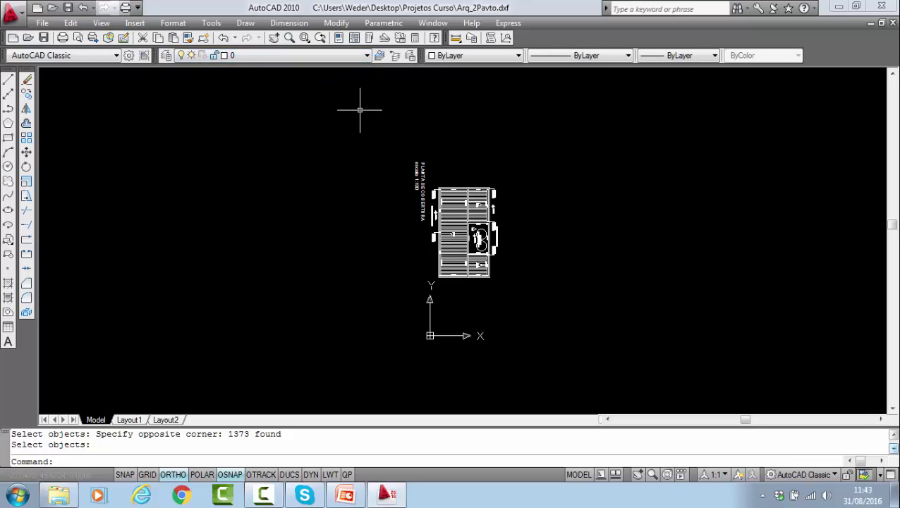
- Purge all unused items from the drawing in two passes, including the 2Pavto and 1Pavto layers
text(purge)
key(Return)
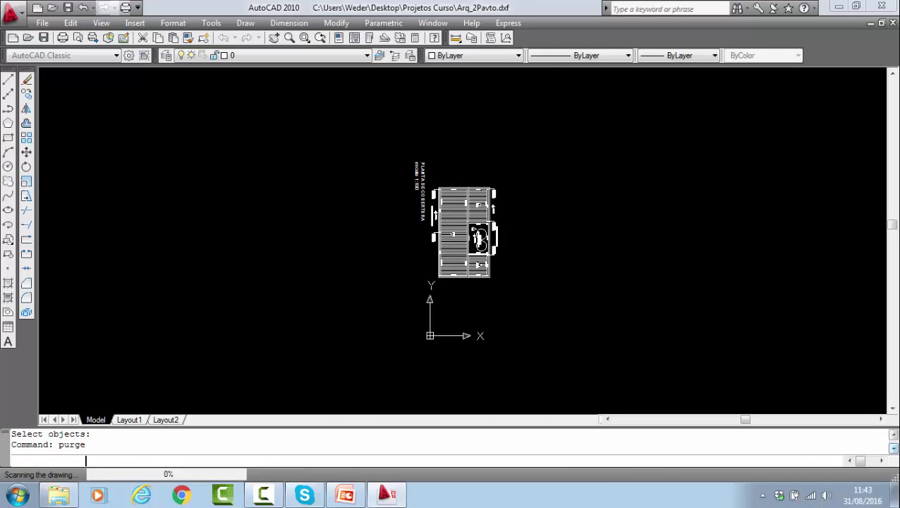
click(416, 400)
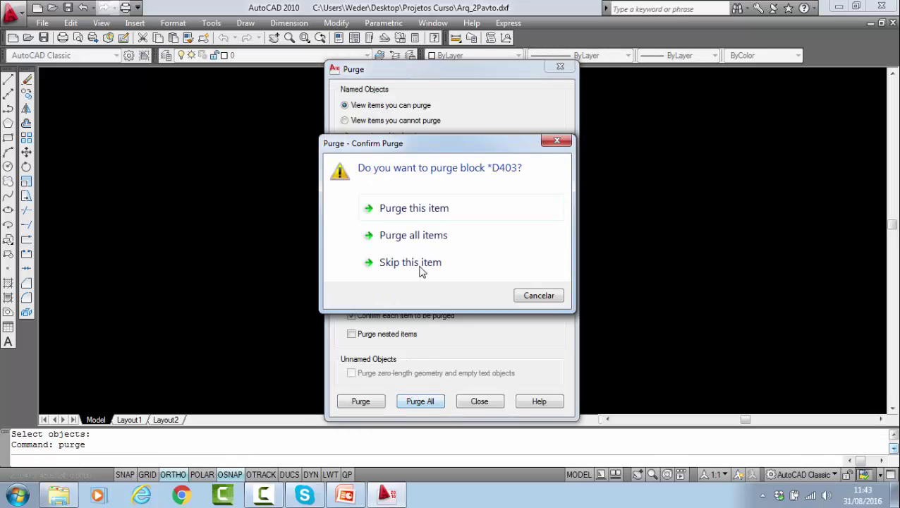
click(406, 238)
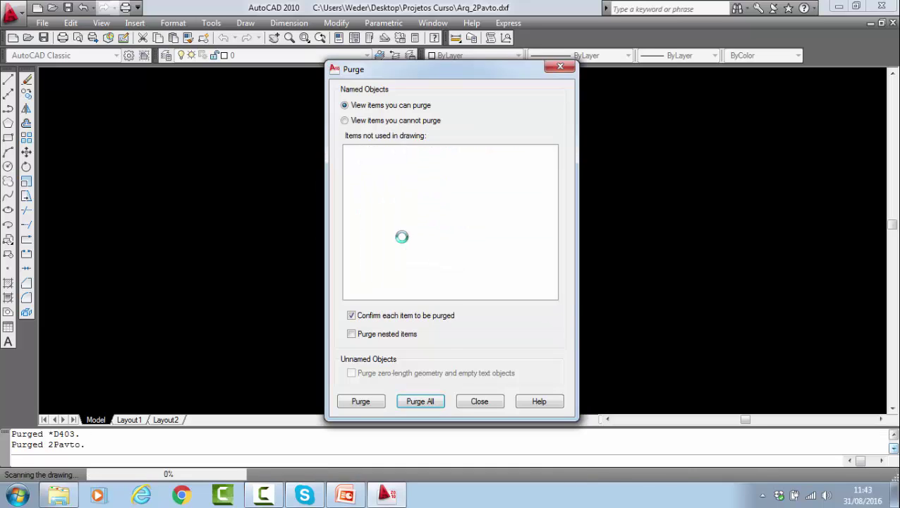
click(416, 399)
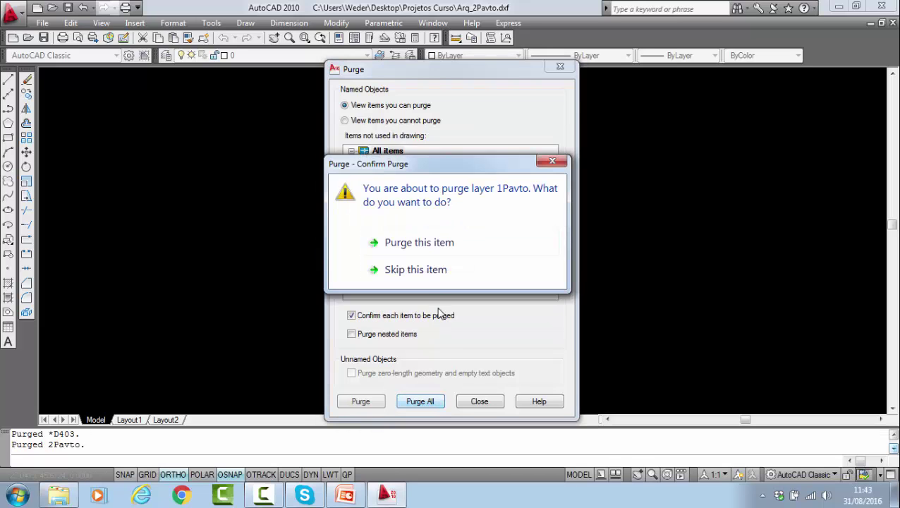
click(407, 241)
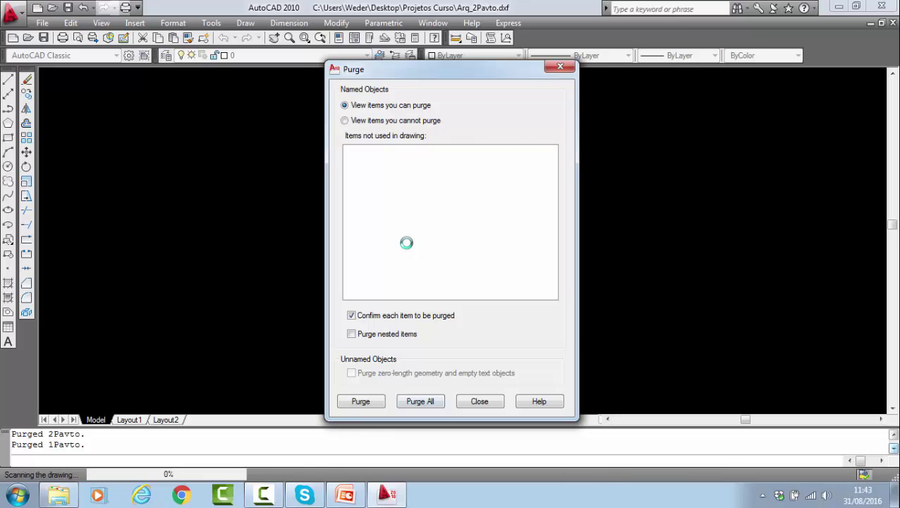
click(479, 400)
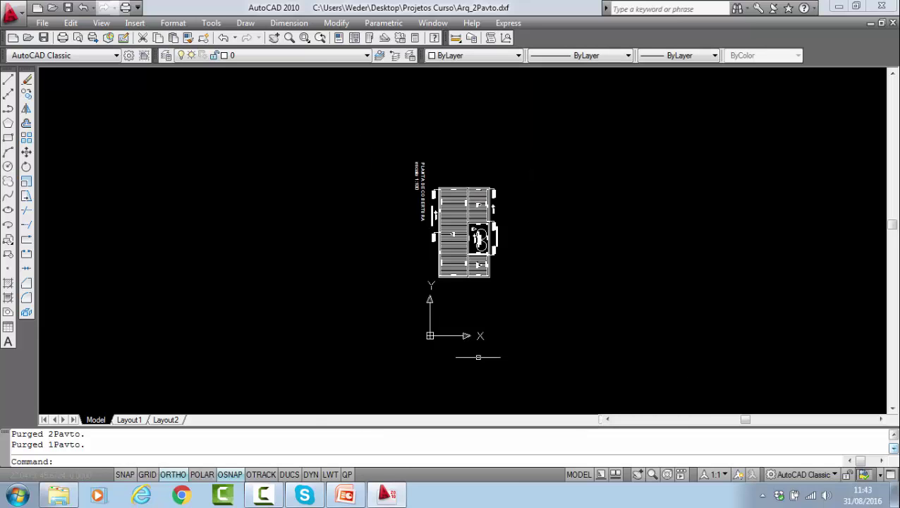
- Fit the roof plan in the view with Zoom Extents
click(289, 37)
right_click(297, 151)
click(351, 258)
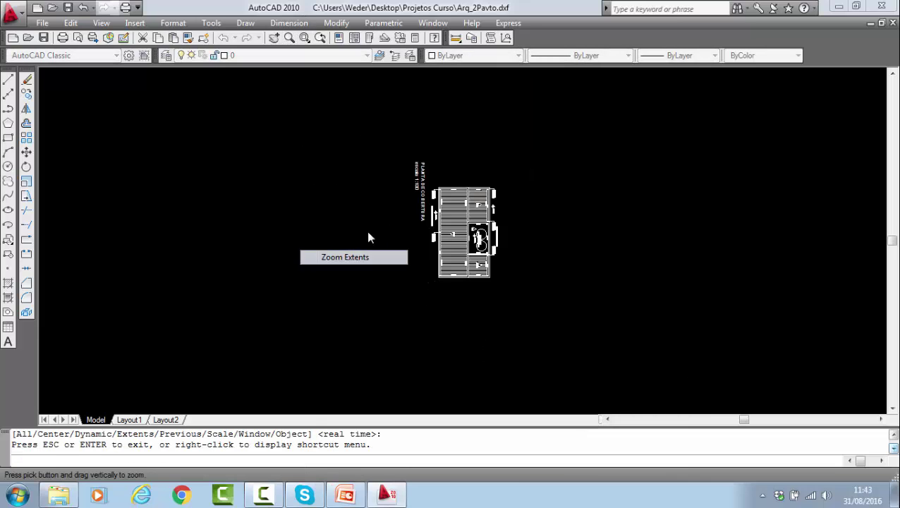
right_click(601, 170)
click(628, 180)
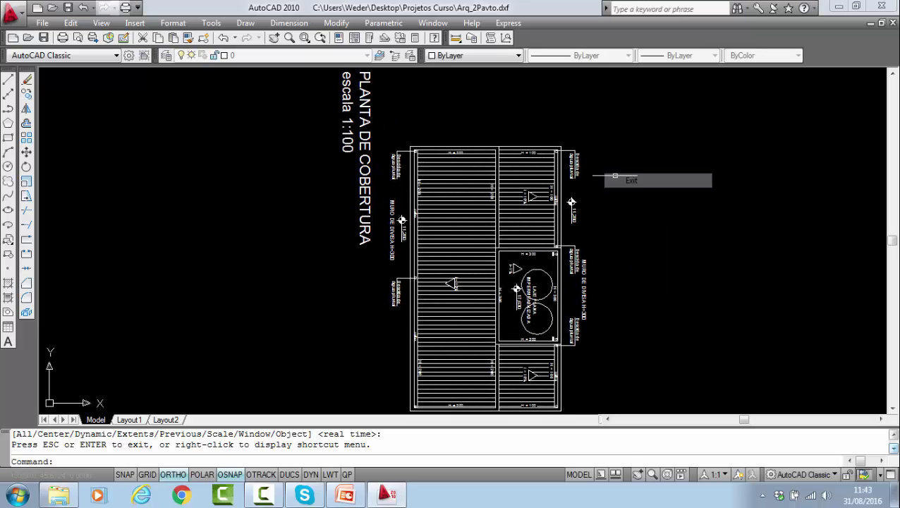
- Save the drawing as Arq_Cob in the Projetos Curso folder, in AutoCAD 2004/LT2004 DXF format
click(43, 24)
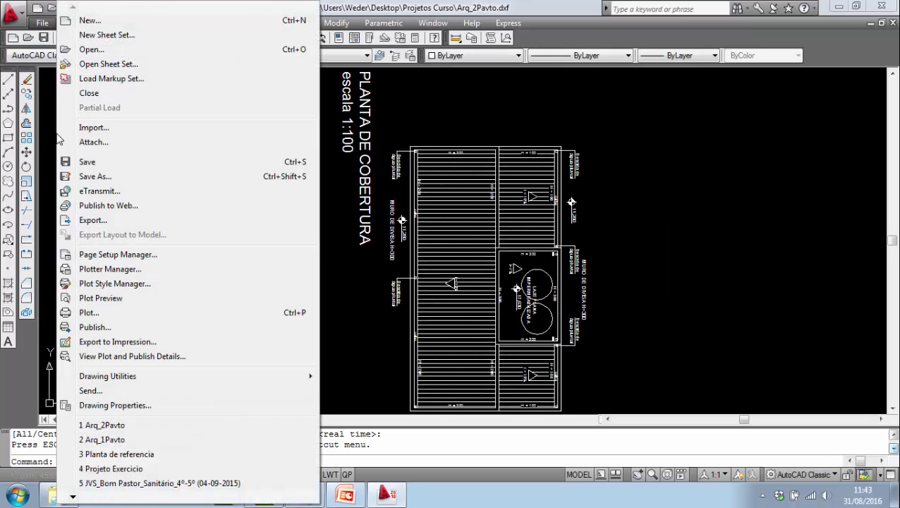
click(92, 176)
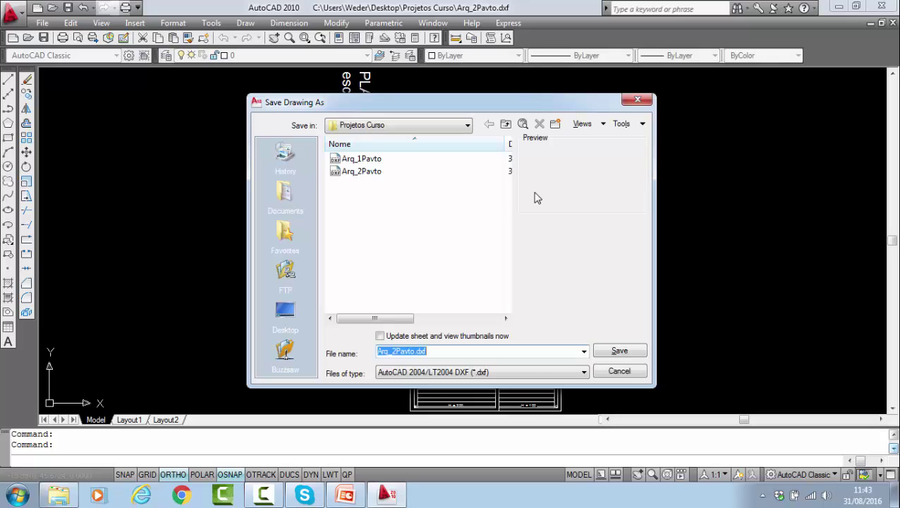
click(367, 172)
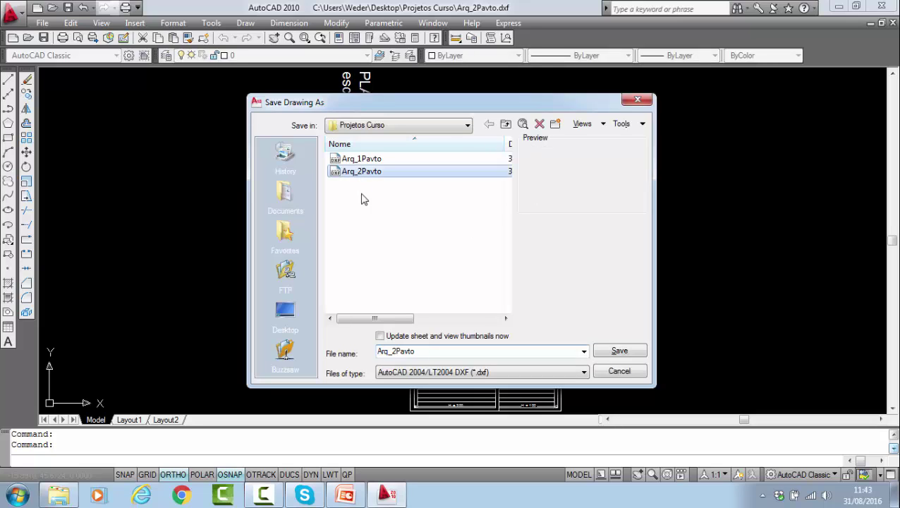
double_click(395, 351)
drag(391, 351, 407, 351)
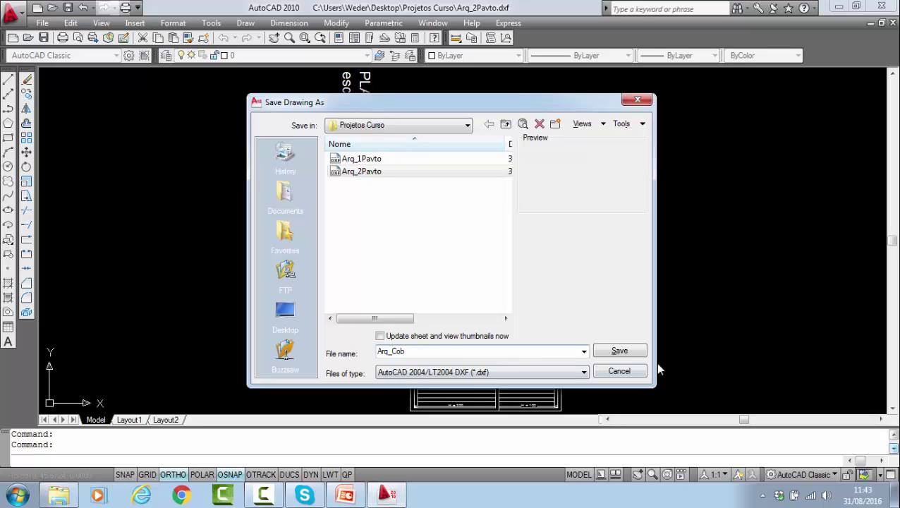
click(619, 351)
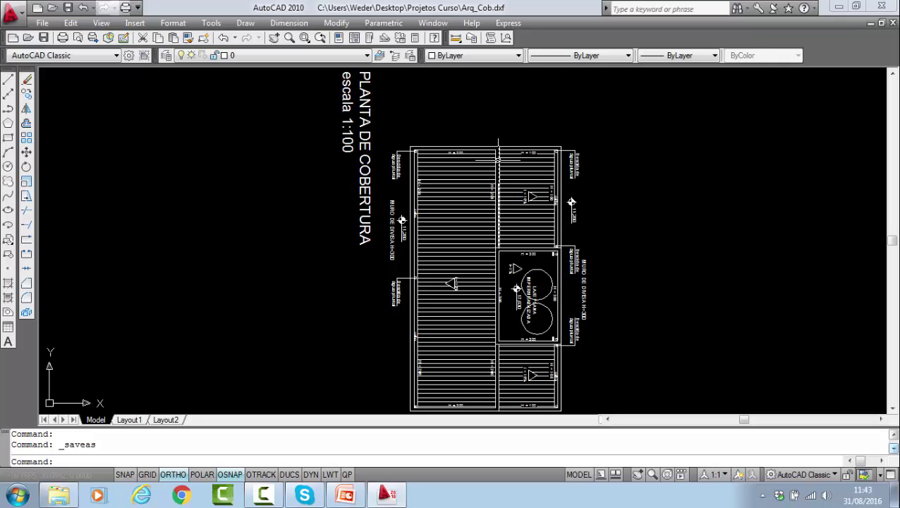
- Undo the recent zoom, purge, erase and layer operations to restore the deleted floor plans
key(ctrl+z)
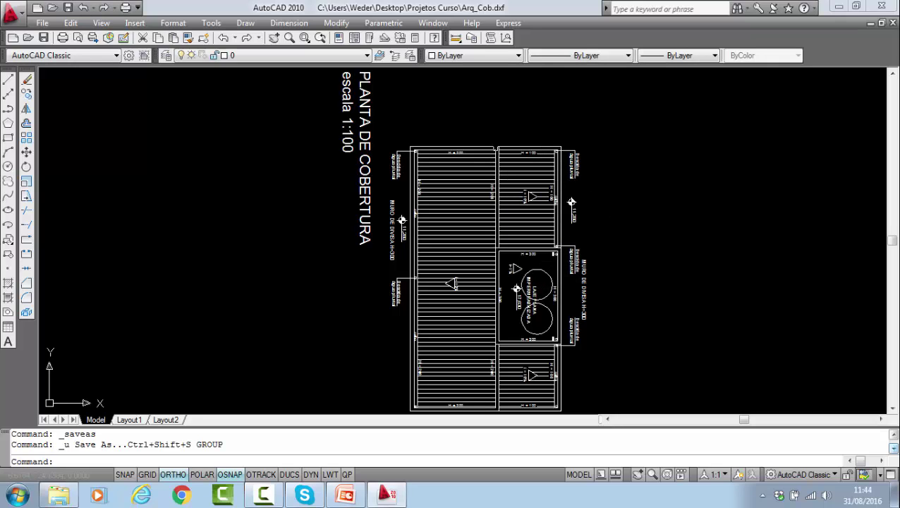
key(ctrl+z)
key(ctrl+z)
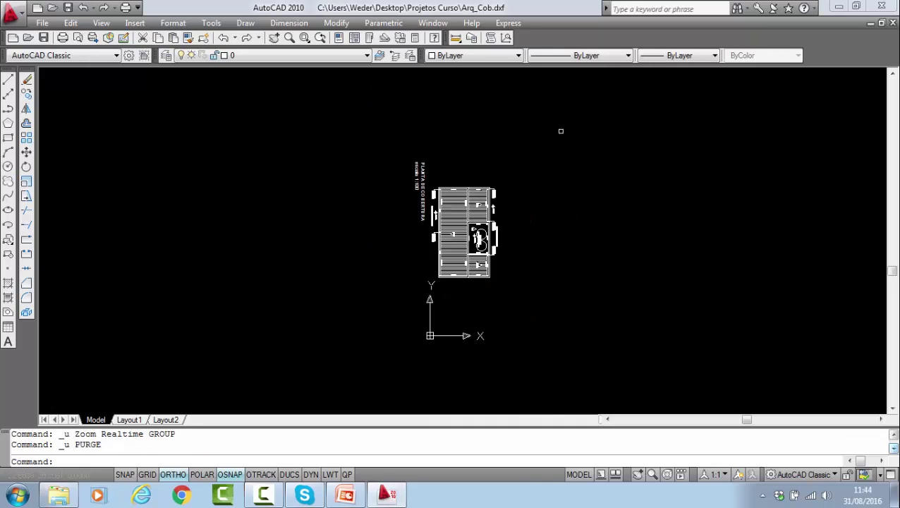
key(ctrl+z)
key(ctrl+z)
key(ctrl+z)
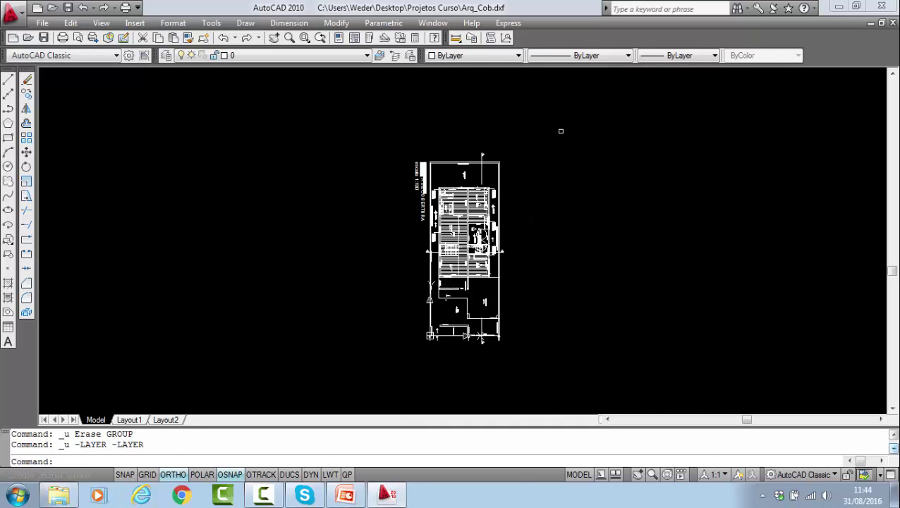
key(ctrl+z)
- Switch the displayed plan from Cobertura to 2Pavto, and finally to 1Pavto, keeping only one floor layer on at a time
click(247, 55)
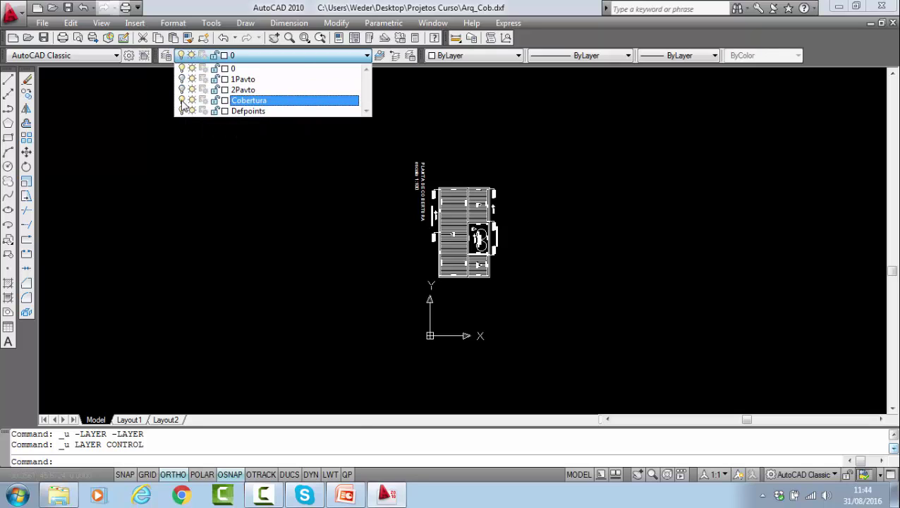
click(181, 90)
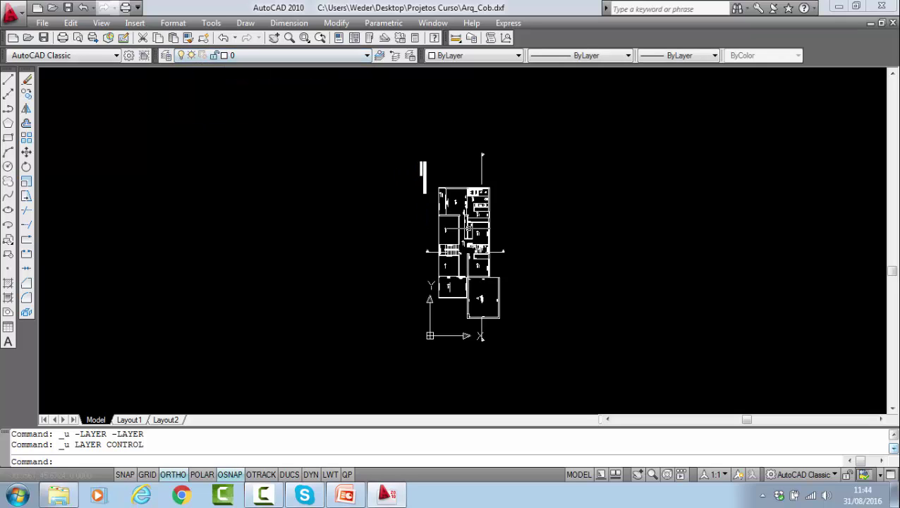
click(239, 61)
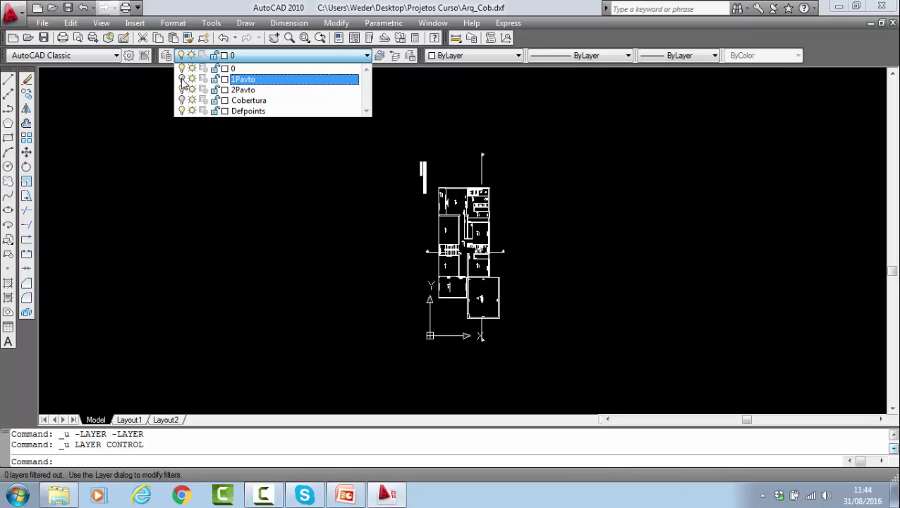
click(182, 79)
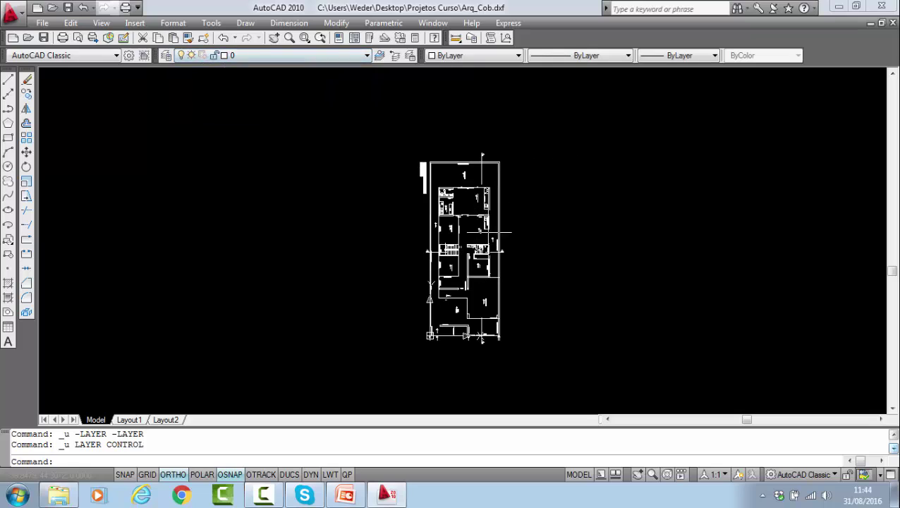
- Save the drawing over Planta de referencia in the Projetos Curso folder, in AutoCAD 2004/LT2004 Drawing (DWG) format
click(42, 23)
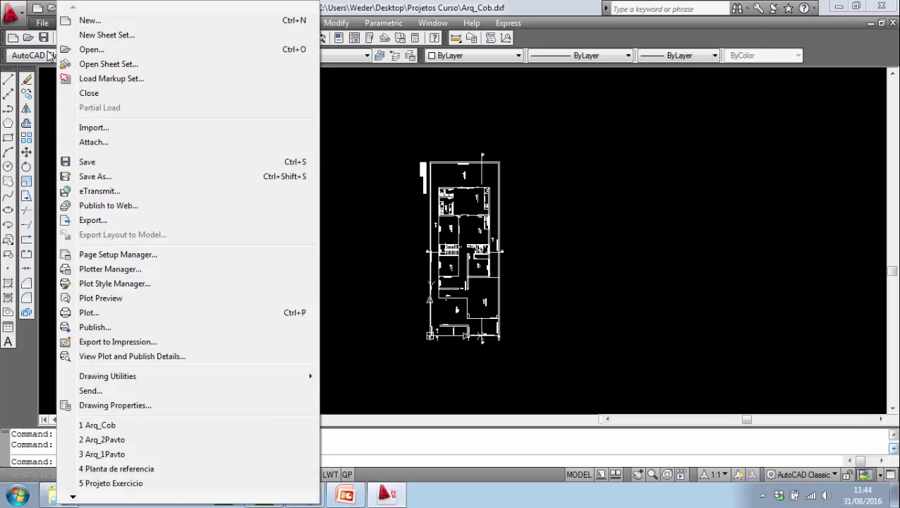
click(97, 177)
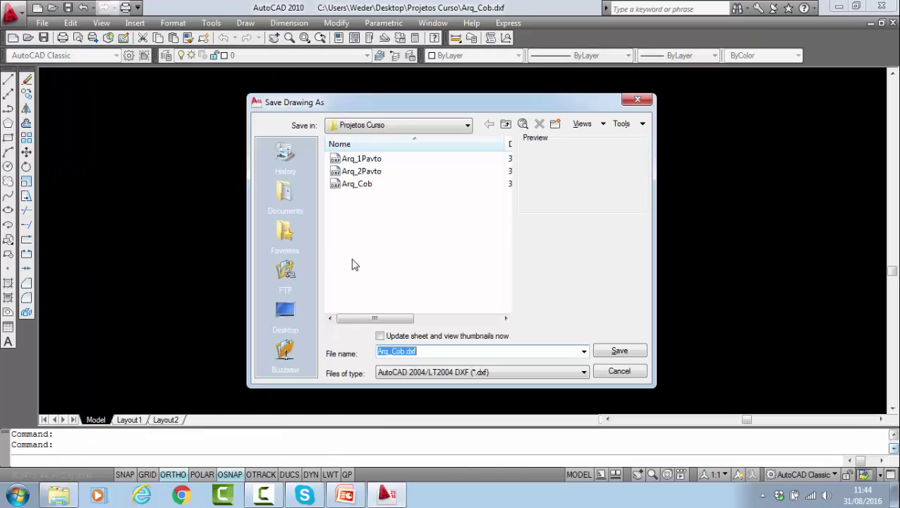
click(425, 374)
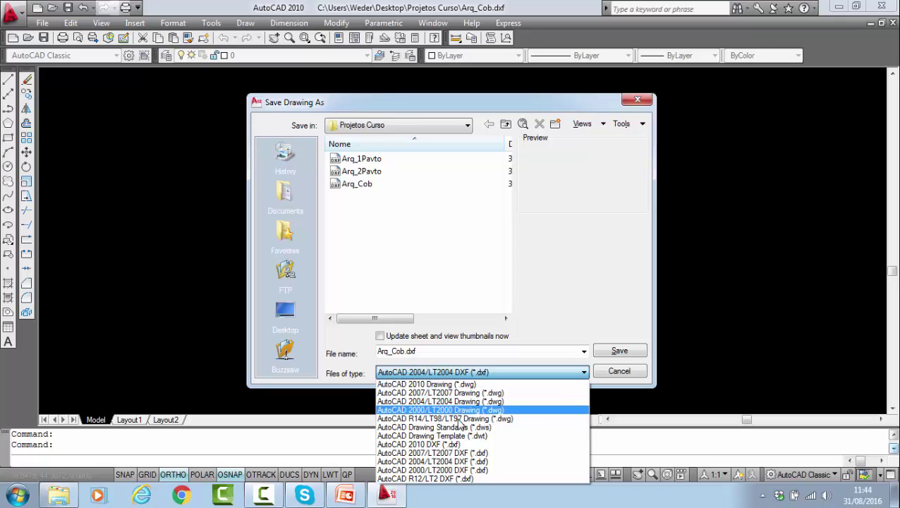
click(440, 402)
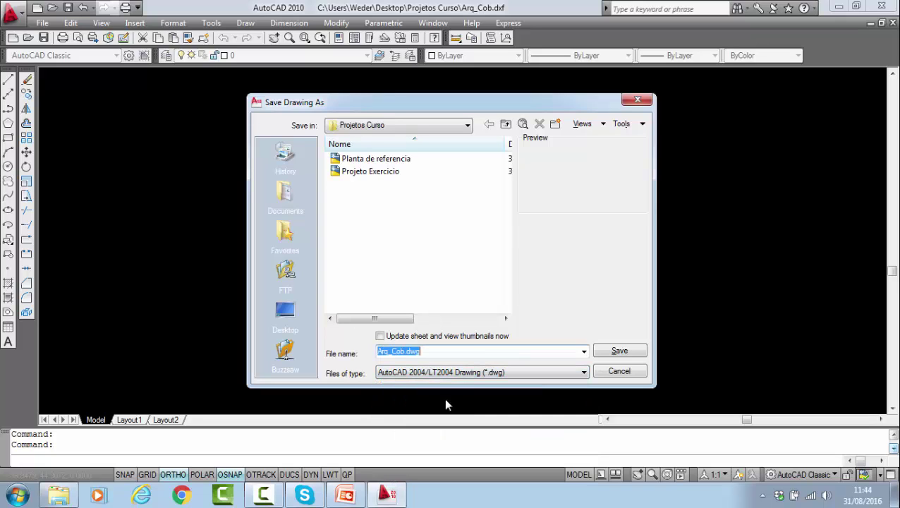
click(404, 161)
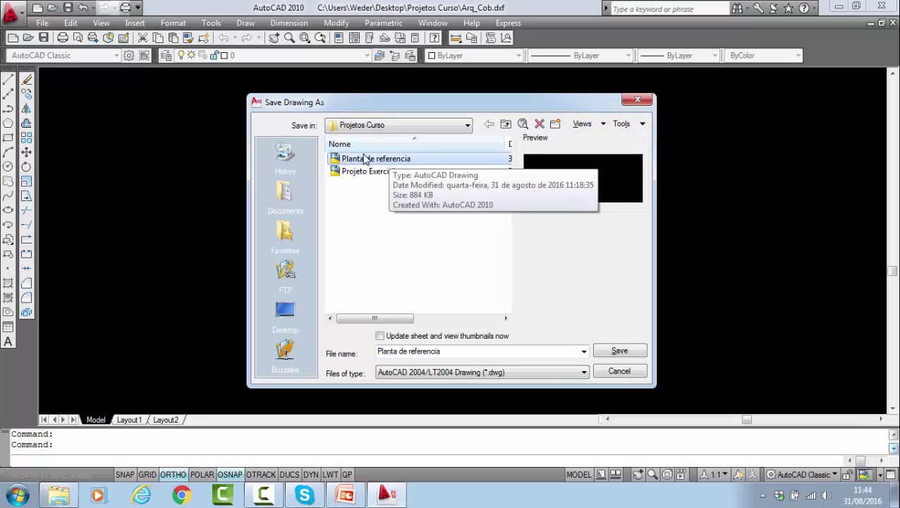
click(612, 351)
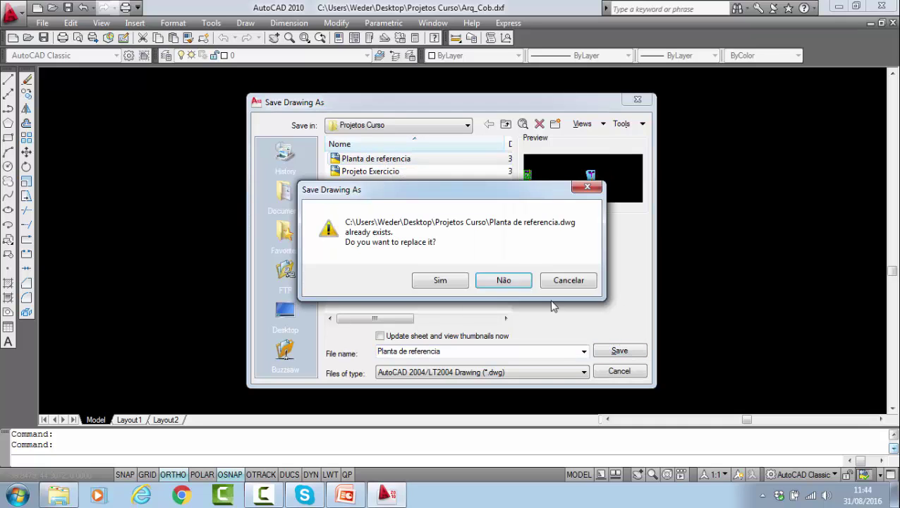
click(441, 280)
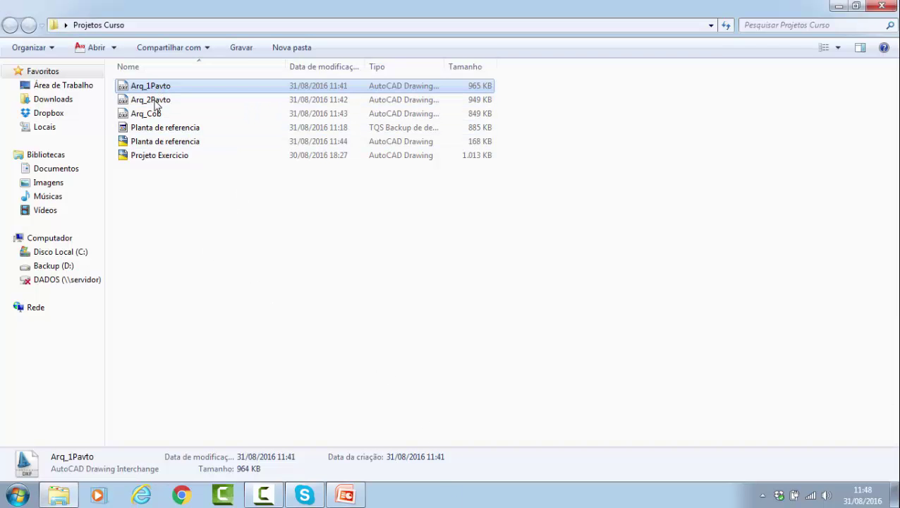
- In the Projetos Curso folder in Windows Explorer, create a new folder named _Plantas de Referencias
click(152, 190)
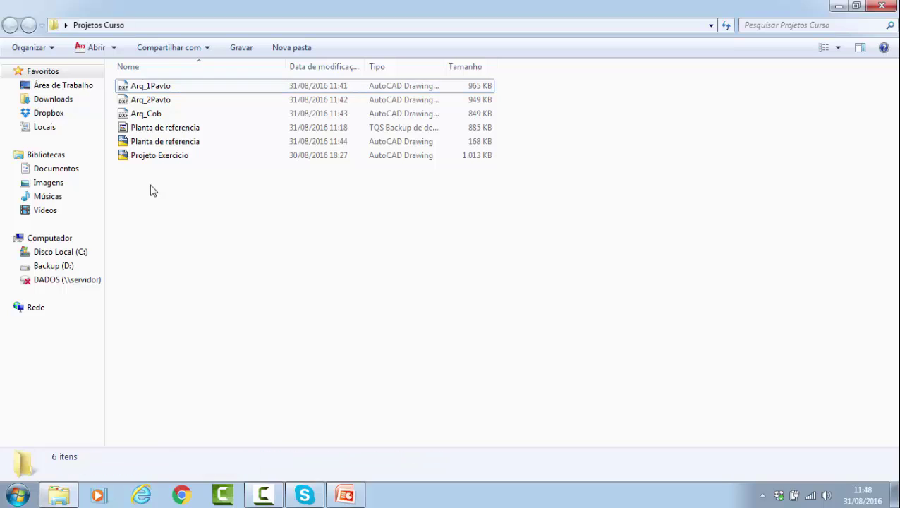
right_click(151, 184)
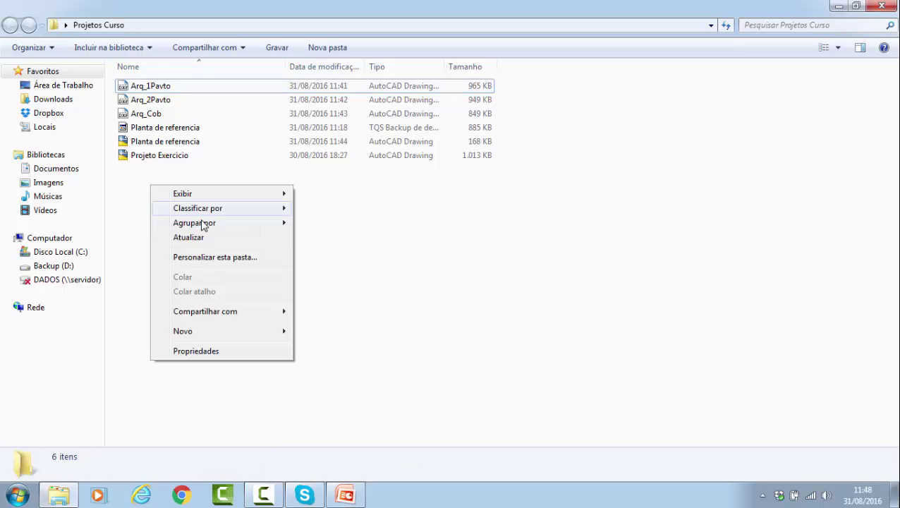
mouse_move(190, 334)
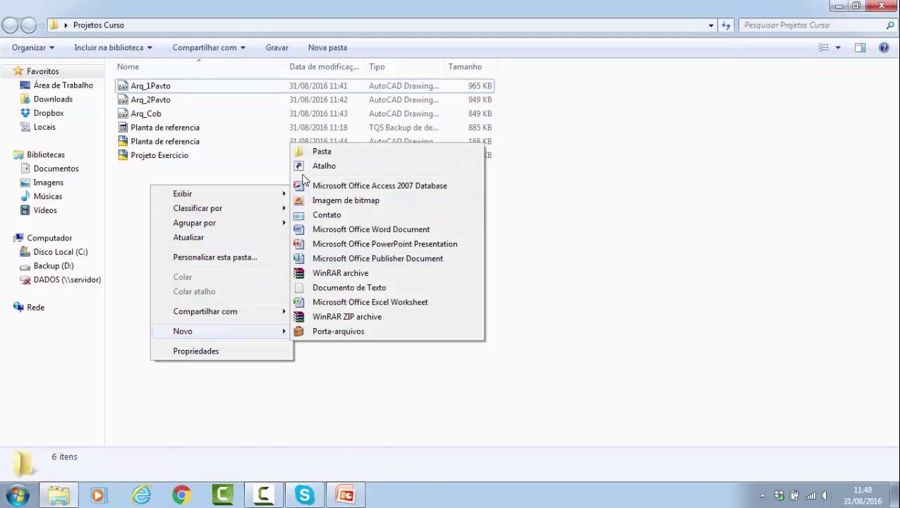
click(304, 151)
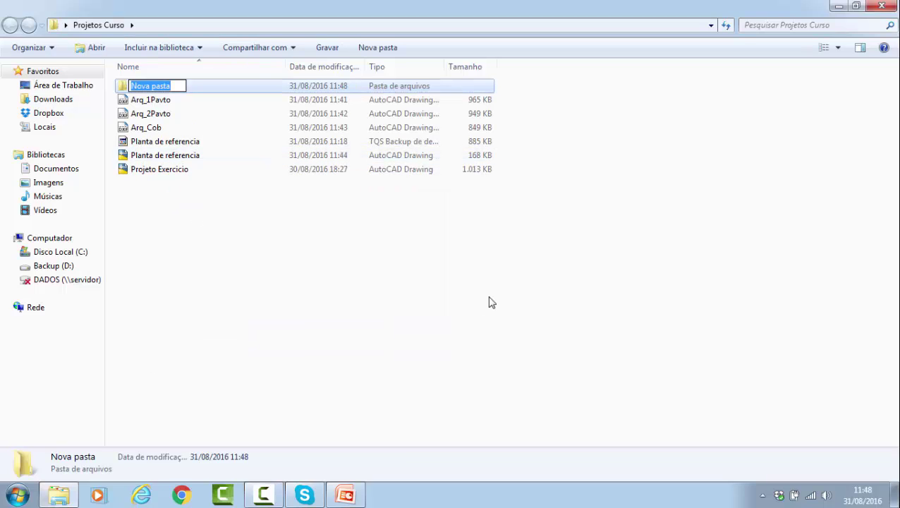
key(BackSpace)
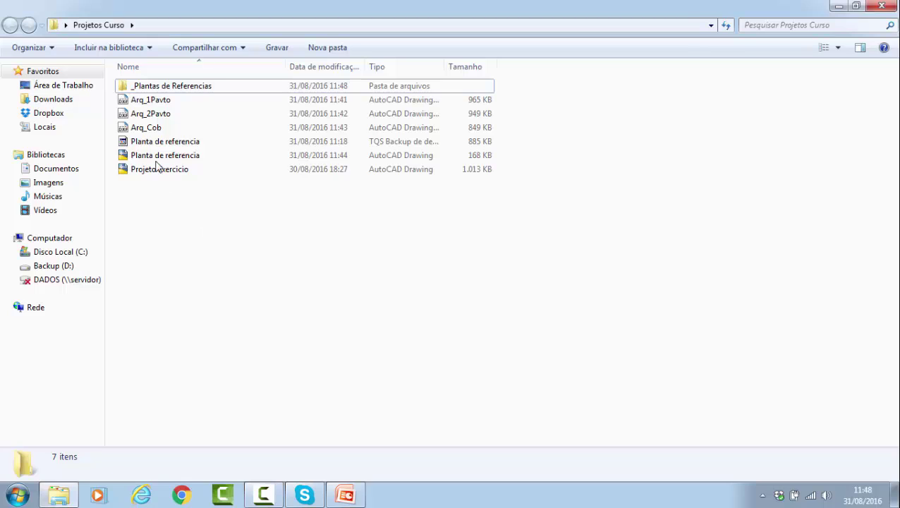
- Move the Arq_1Pavto, Arq_2Pavto and Arq_Cob DXF files into the _Plantas de Referencias folder
click(151, 127)
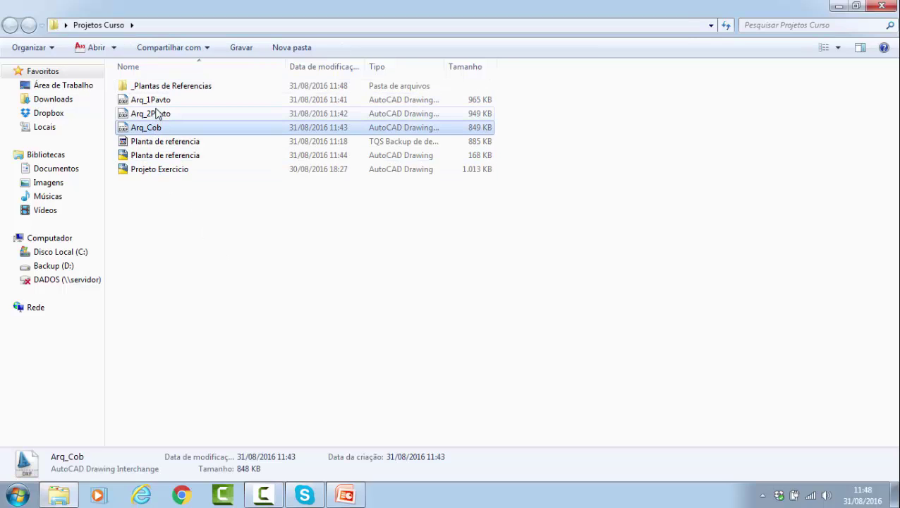
shift+click(151, 99)
drag(151, 115, 167, 88)
drag(151, 120, 232, 171)
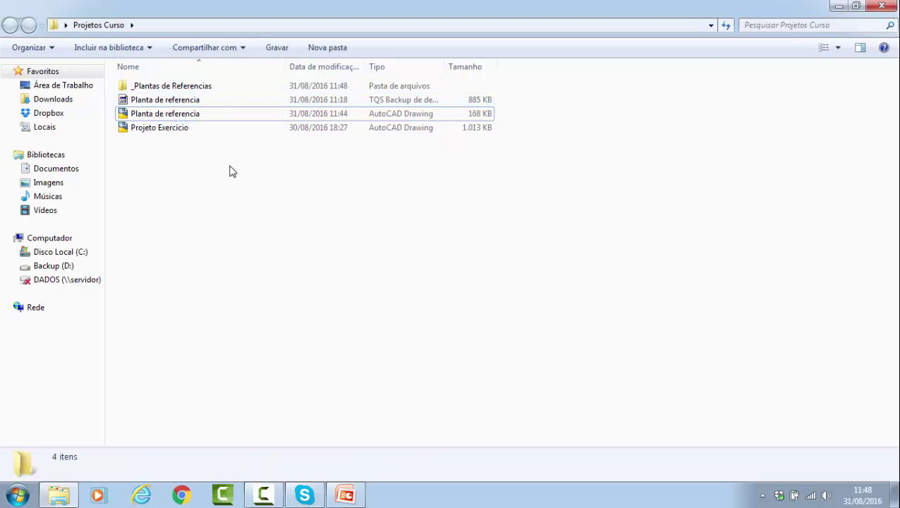